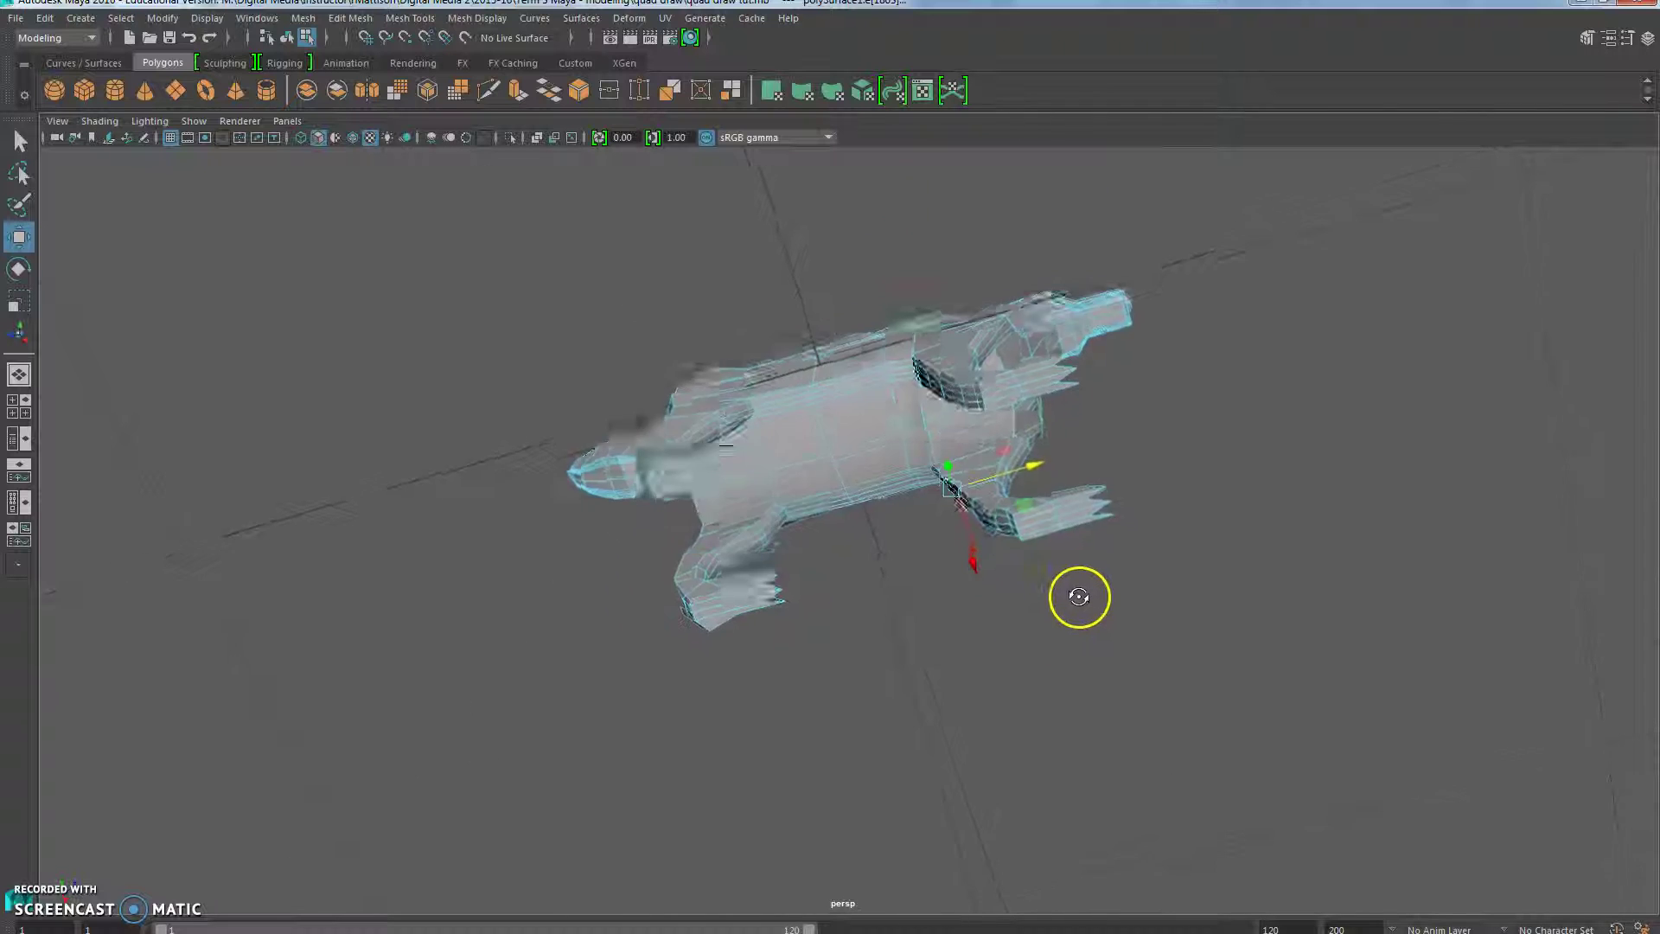
pyautogui.keyDown('alt'); pyautogui.moveTo(1060, 548); pyautogui.dragTo(928, 694, button='middle'); pyautogui.keyUp('alt')
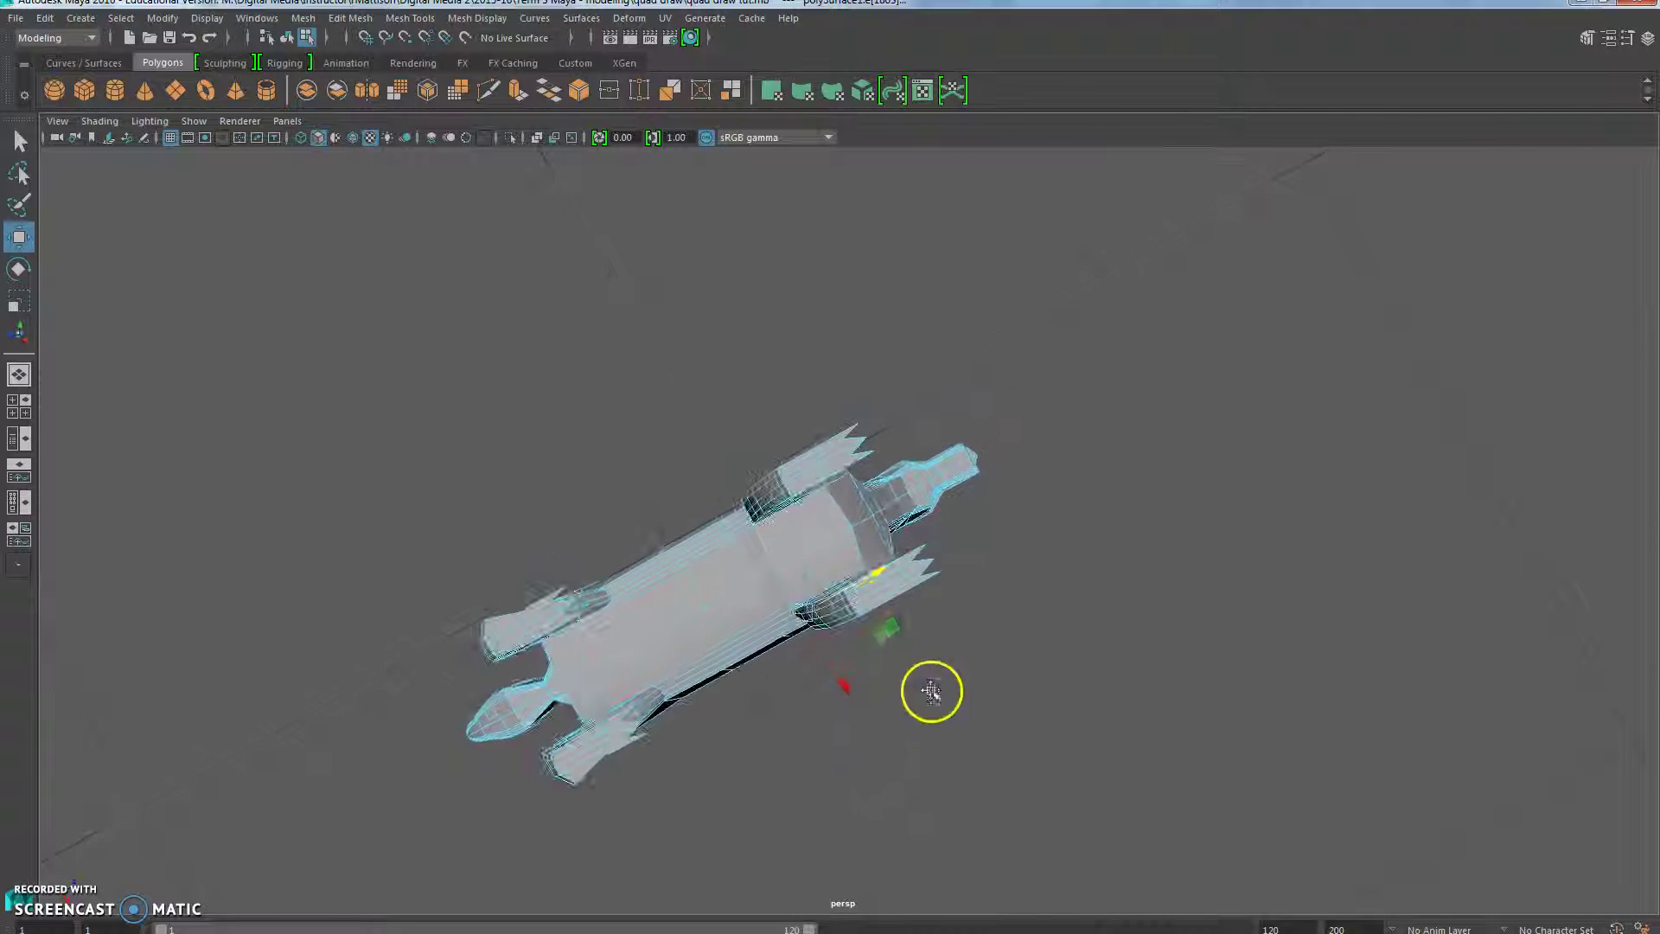
pyautogui.scroll(10, 904, 723)
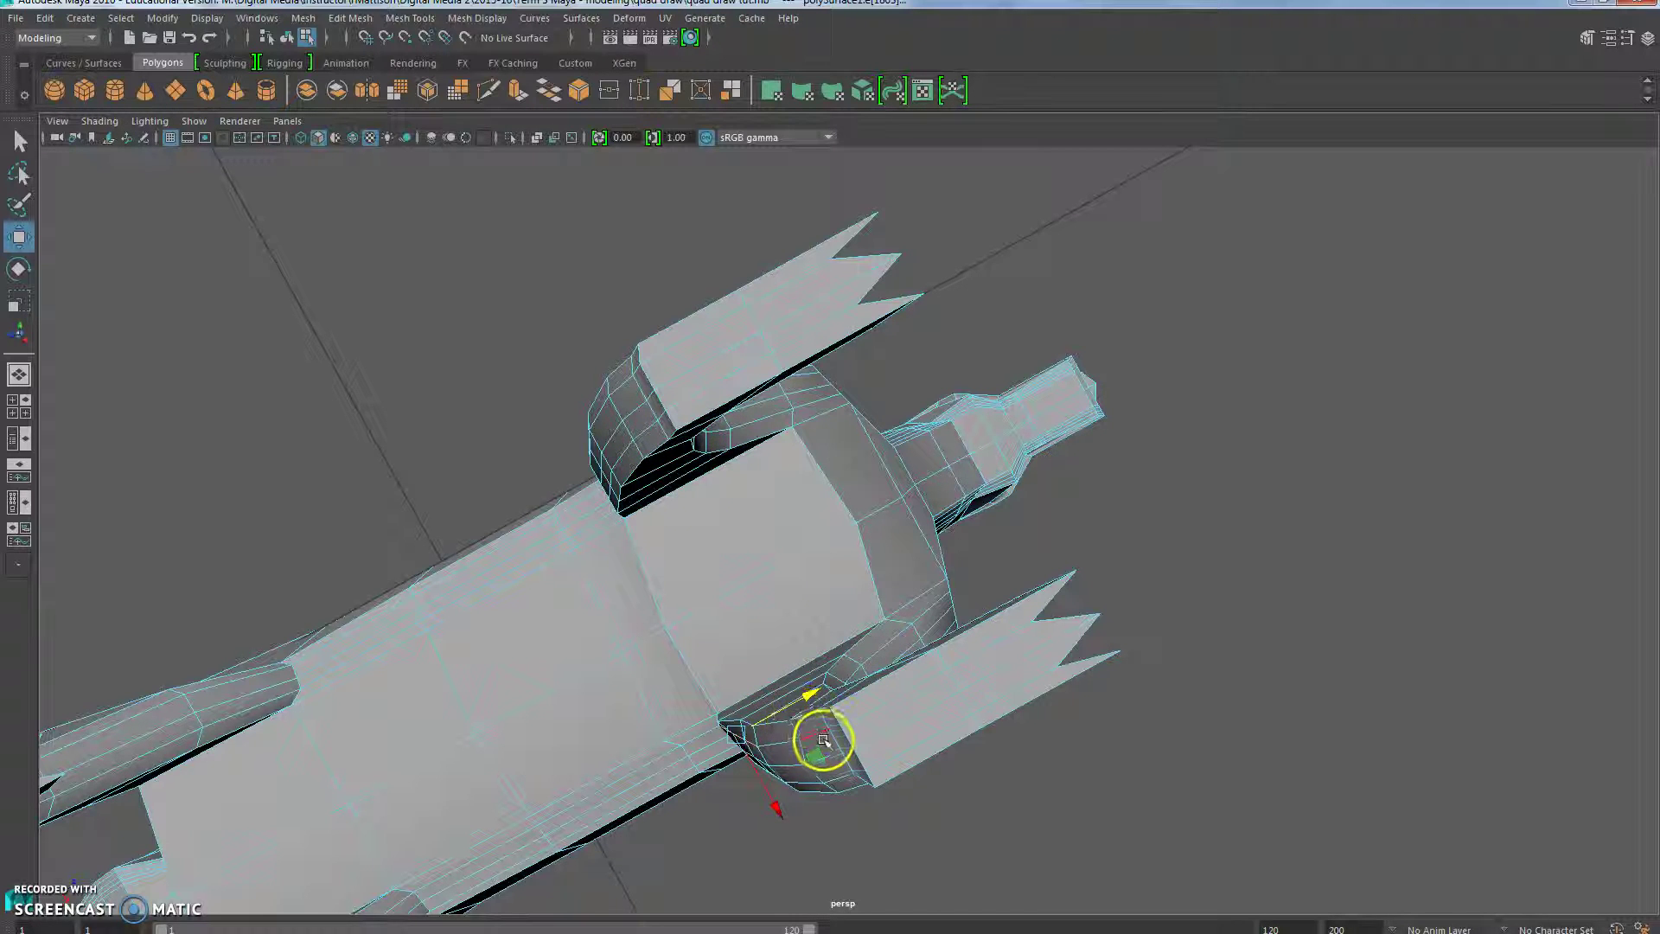
pyautogui.moveTo(825, 744)
pyautogui.keyDown('alt'); pyautogui.mouseDown()
pyautogui.moveTo(829, 700)
pyautogui.moveTo(852, 741)
pyautogui.moveTo(829, 748)
pyautogui.mouseUp(); pyautogui.keyUp('alt')
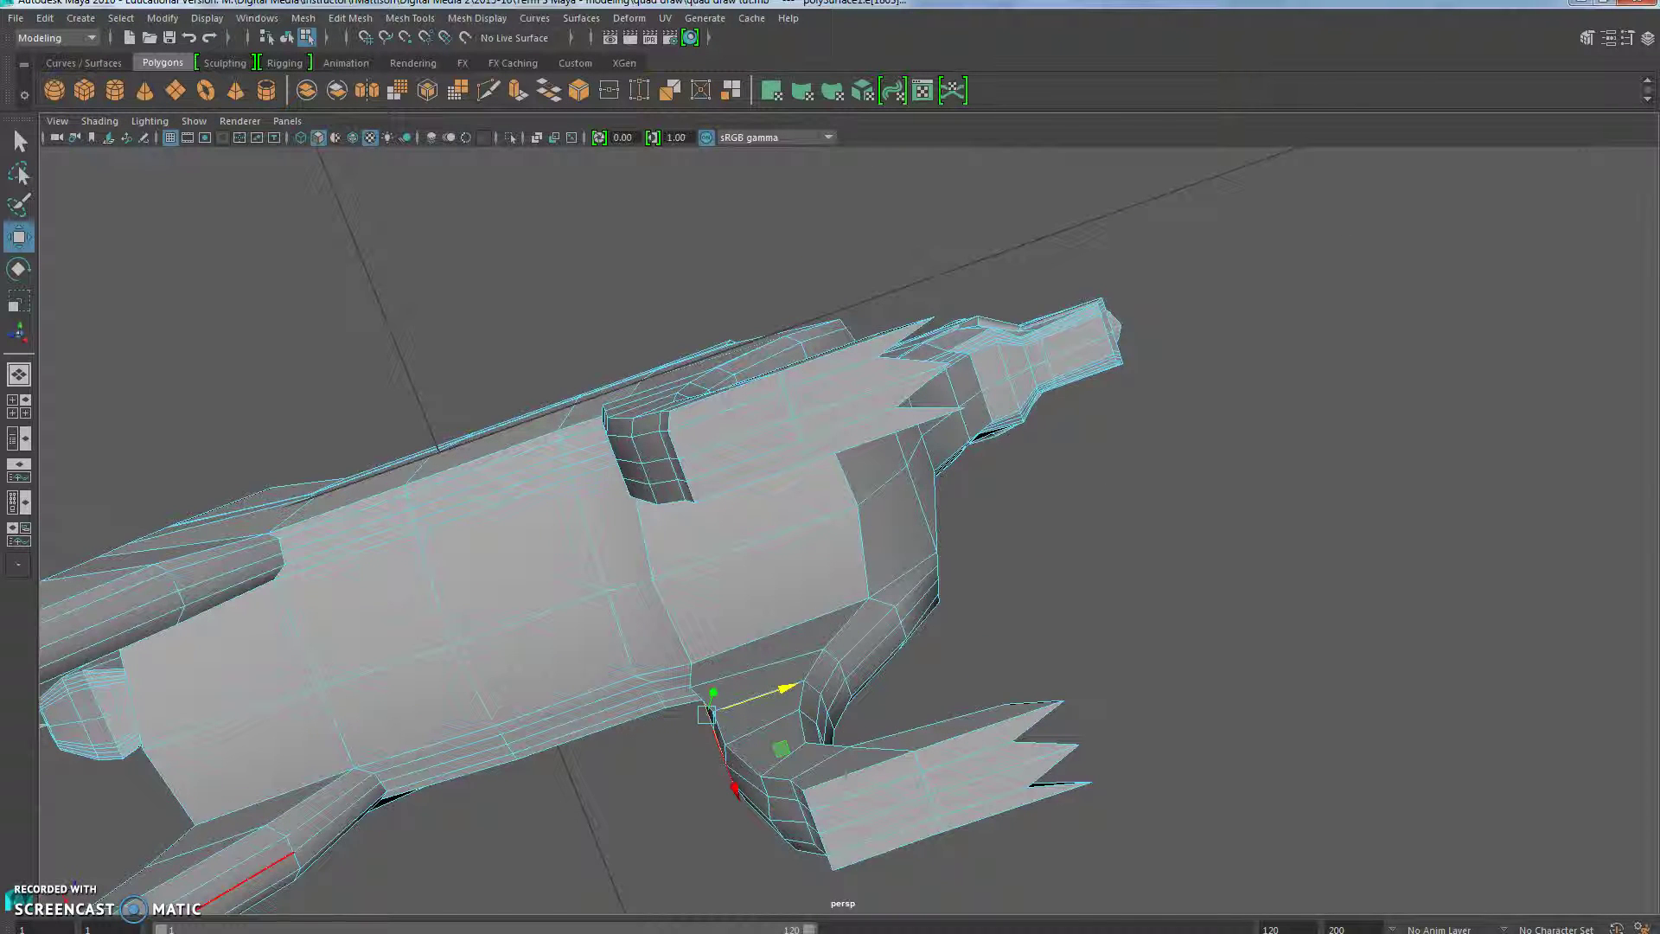
pyautogui.keyDown('alt'); pyautogui.moveTo(830, 749); pyautogui.dragTo(994, 665); pyautogui.keyUp('alt')
# Step: Save the scene under the new file name "quad draw tut day 2.mb"
pyautogui.click(16, 17)
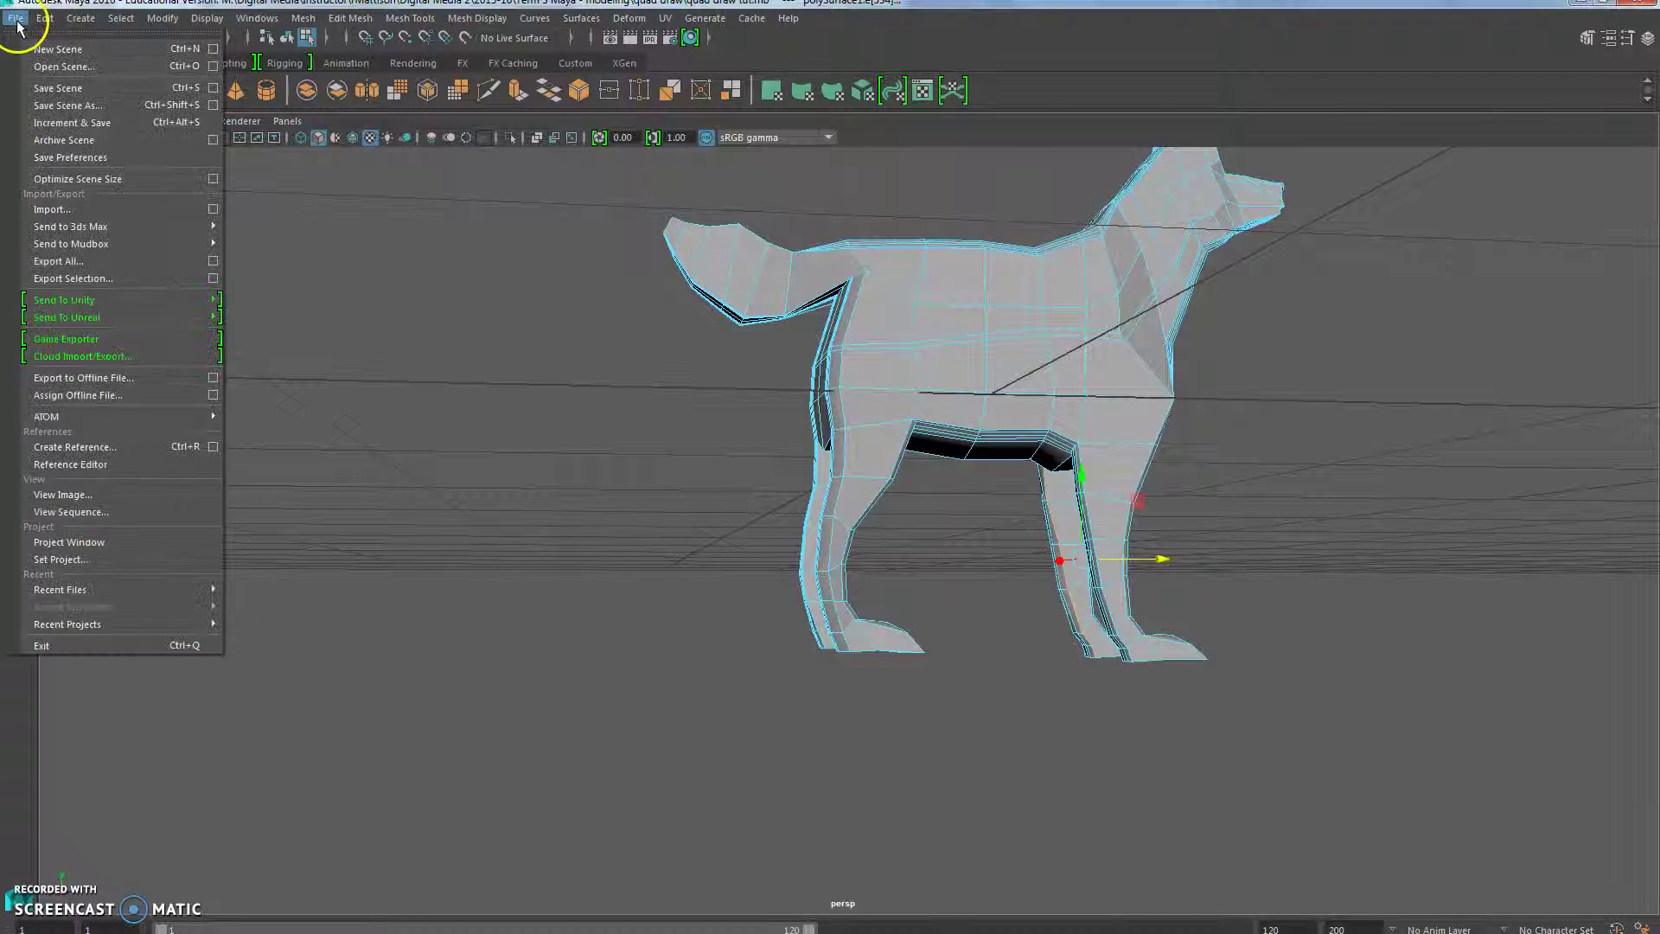
pyautogui.click(50, 108)
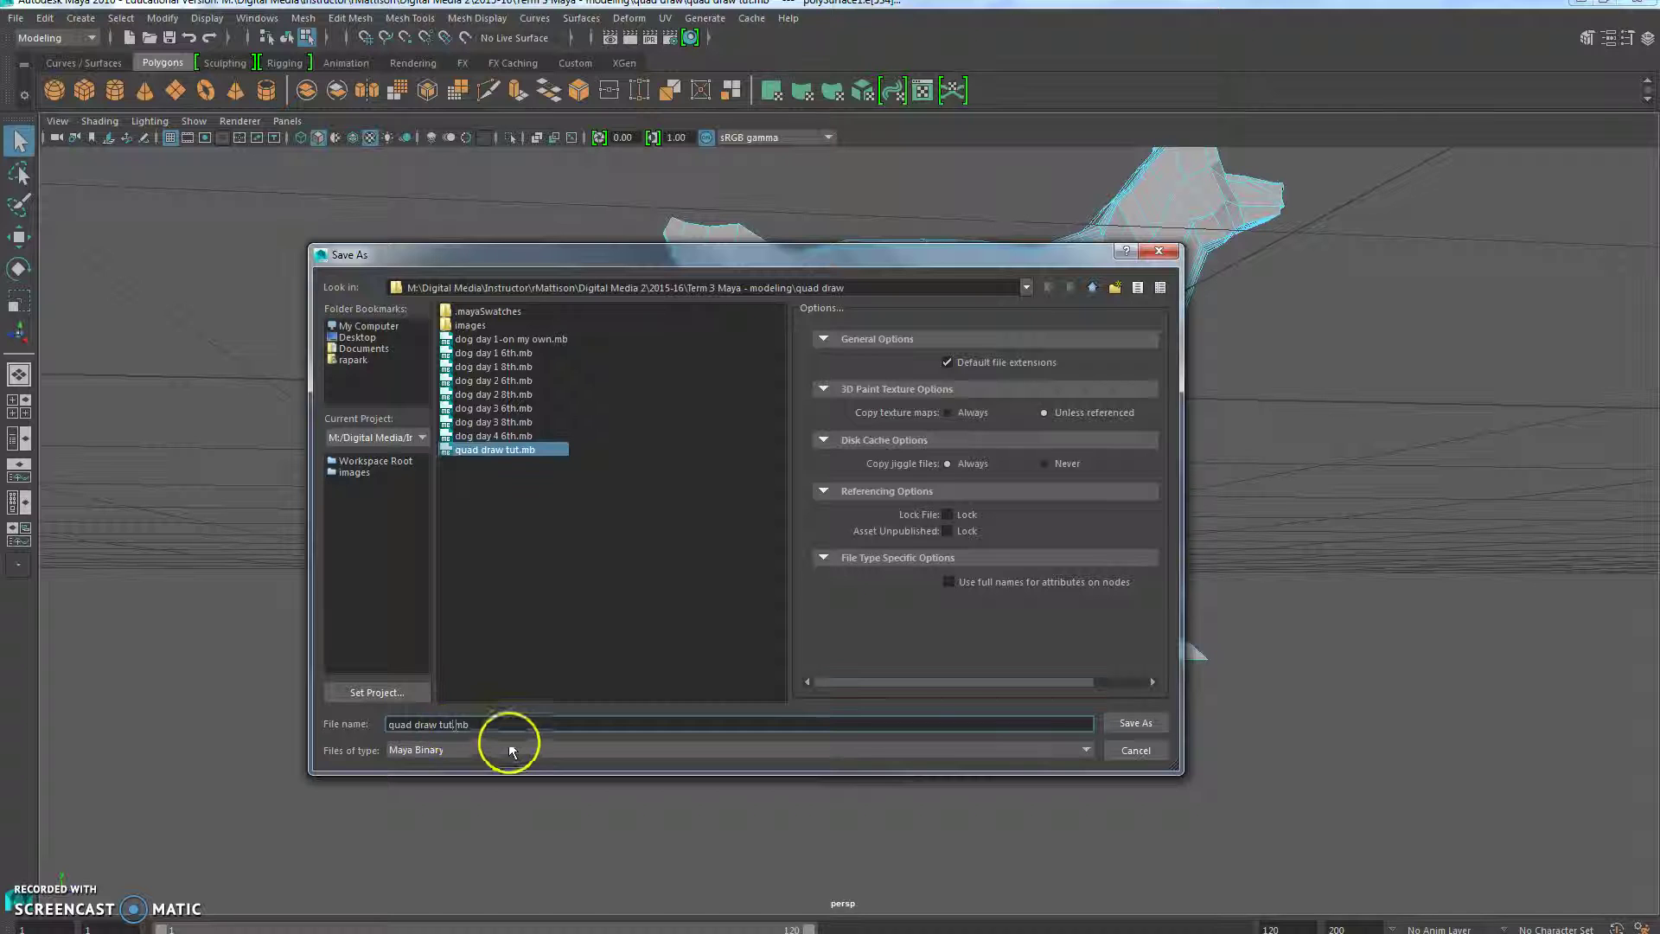
pyautogui.write('1')
pyautogui.write(' 2')
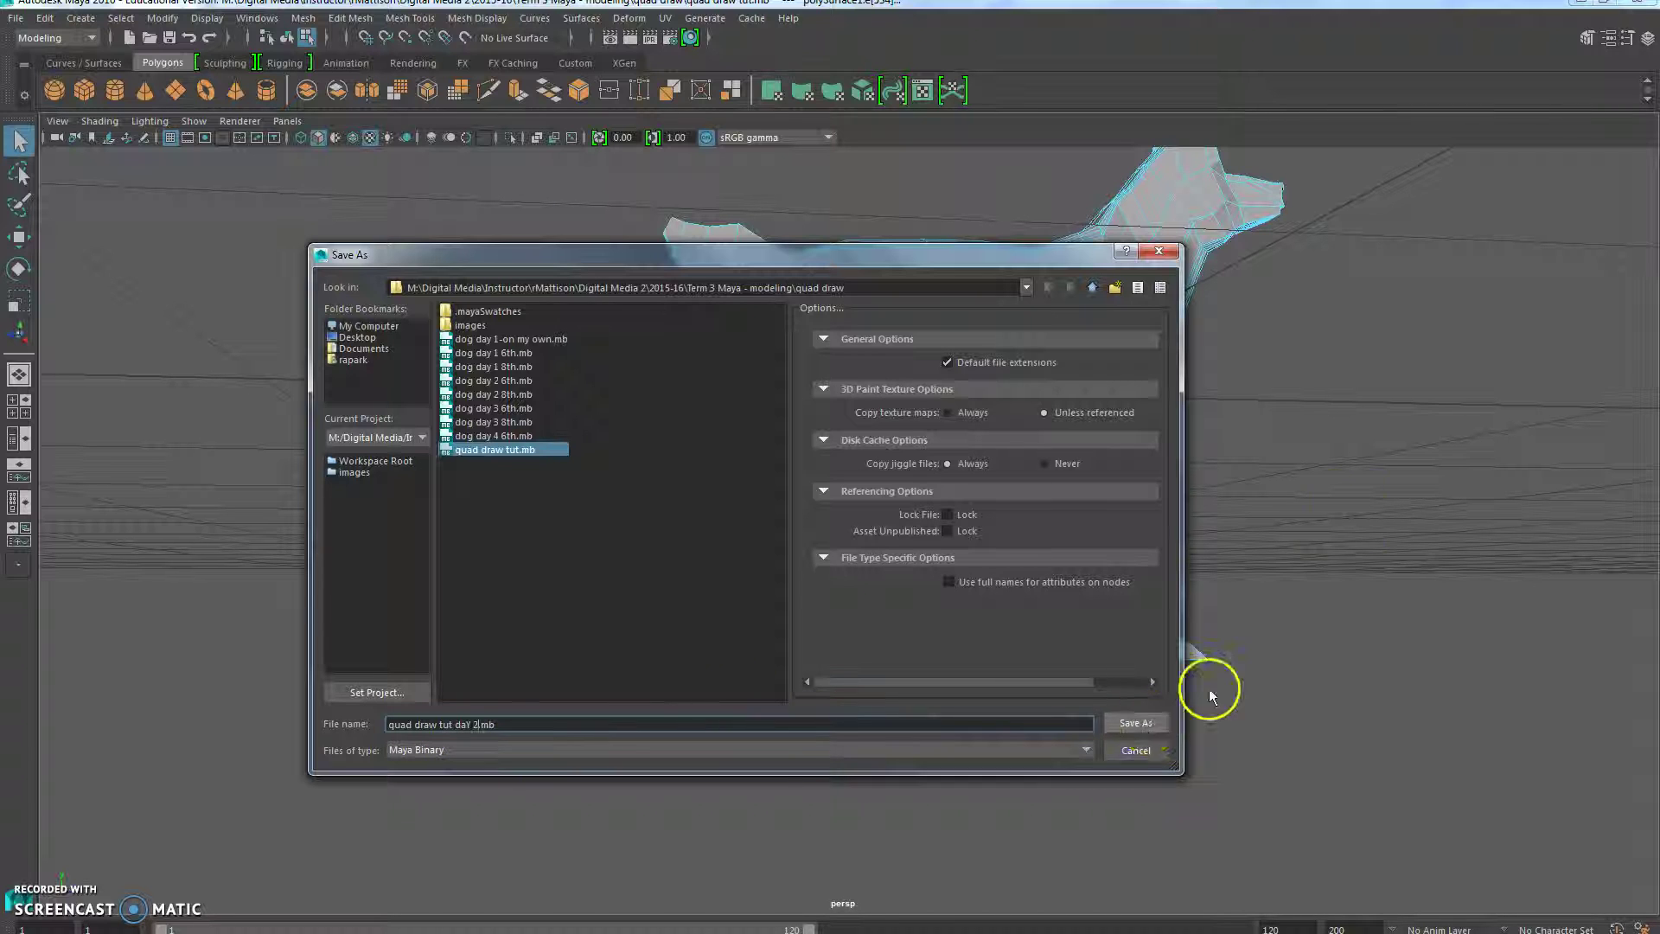
pyautogui.click(1165, 726)
# Step: Examine the dog model's legs, underside, chest, head and back from the side, front and above
pyautogui.keyDown('alt'); pyautogui.moveTo(1227, 726); pyautogui.dragTo(1000, 694); pyautogui.keyUp('alt')
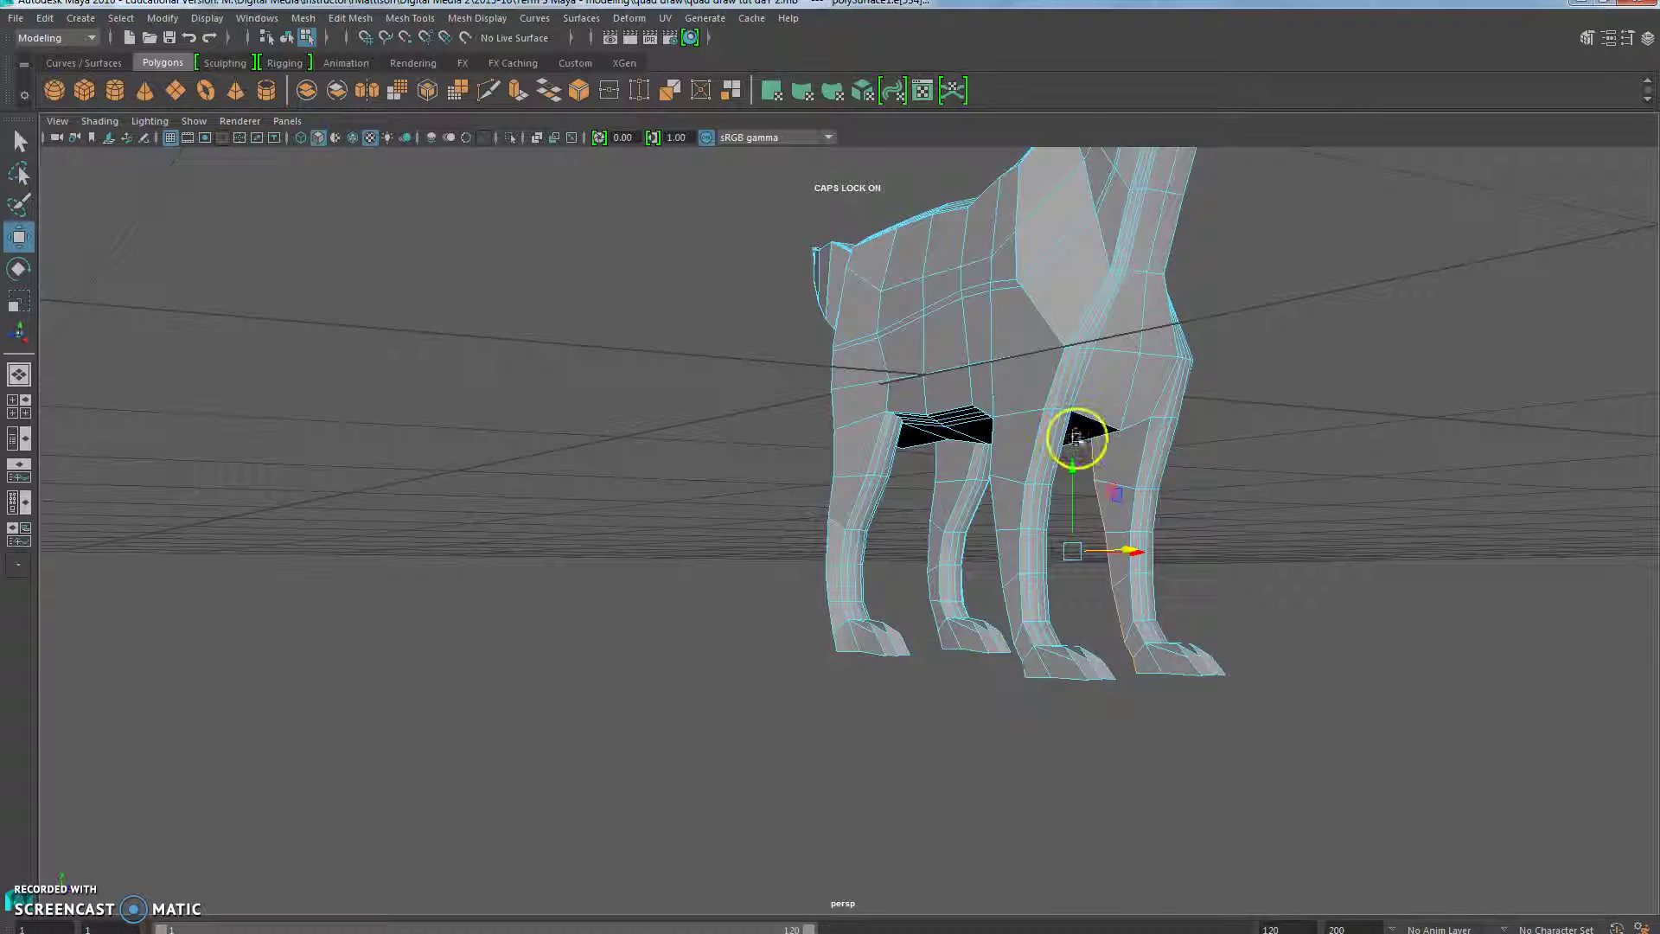
pyautogui.keyDown('alt'); pyautogui.moveTo(1078, 437); pyautogui.dragTo(864, 578); pyautogui.keyUp('alt')
pyautogui.keyDown('alt'); pyautogui.moveTo(733, 487); pyautogui.dragTo(793, 455); pyautogui.keyUp('alt')
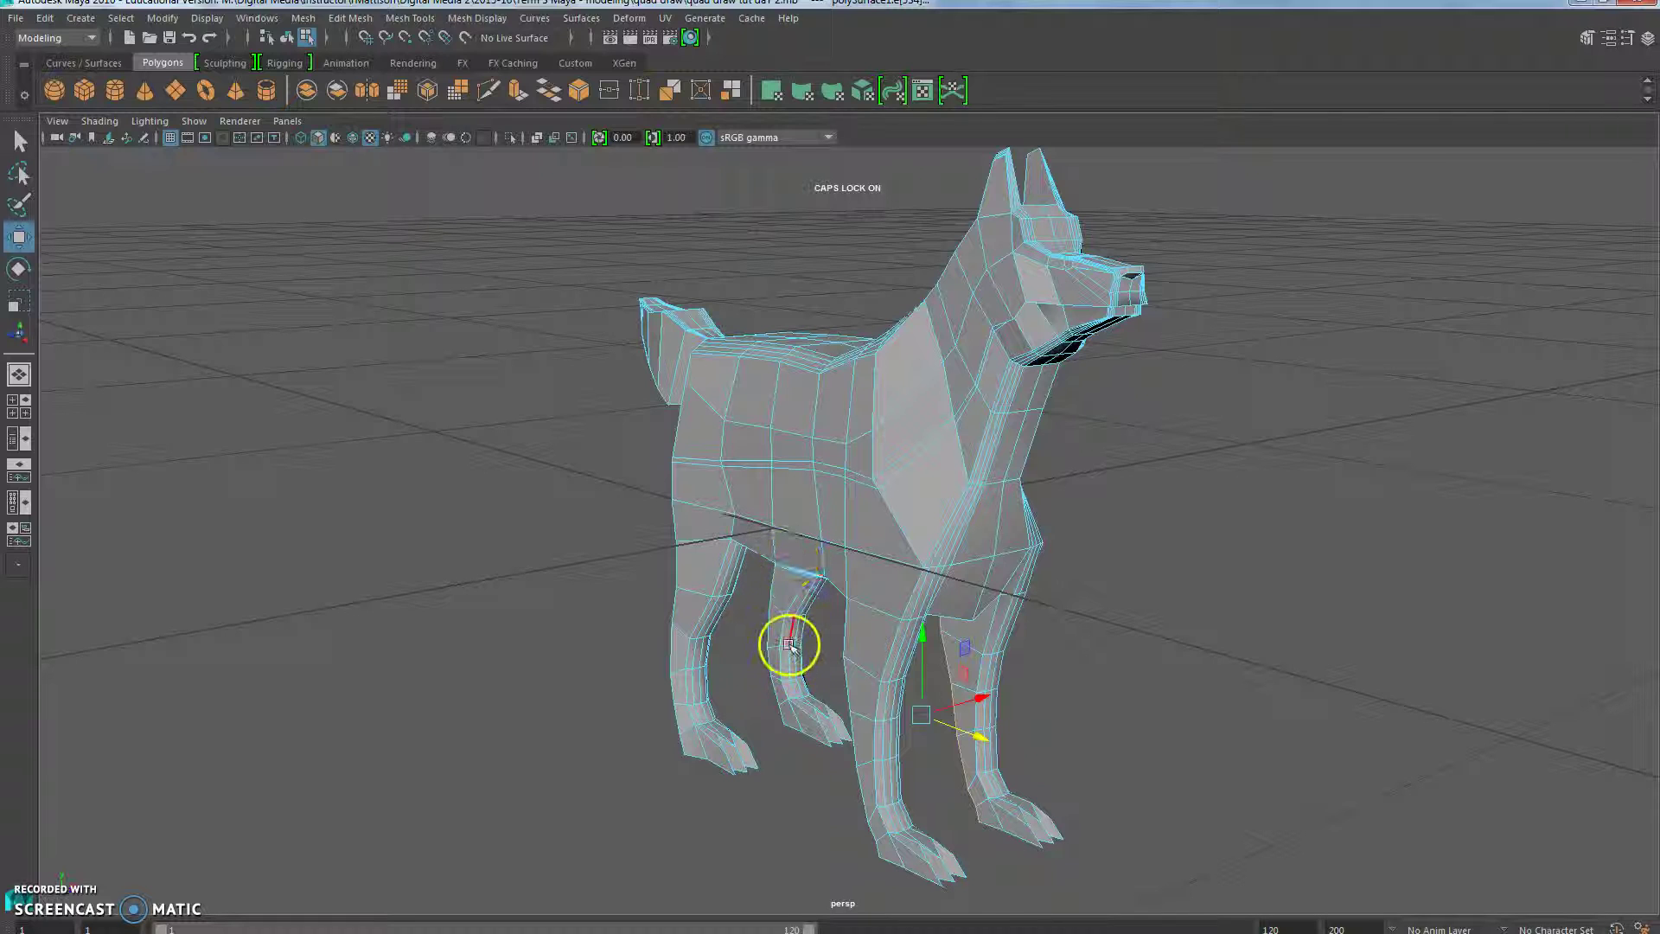
pyautogui.keyDown('alt'); pyautogui.moveTo(860, 530); pyautogui.dragTo(941, 370); pyautogui.keyUp('alt')
pyautogui.keyDown('alt'); pyautogui.moveTo(940, 370); pyautogui.dragTo(957, 322, button='right'); pyautogui.keyUp('alt')
pyautogui.keyDown('alt'); pyautogui.moveTo(956, 323); pyautogui.dragTo(920, 487, button='middle'); pyautogui.keyUp('alt')
pyautogui.keyDown('alt'); pyautogui.moveTo(919, 486); pyautogui.dragTo(963, 397); pyautogui.keyUp('alt')
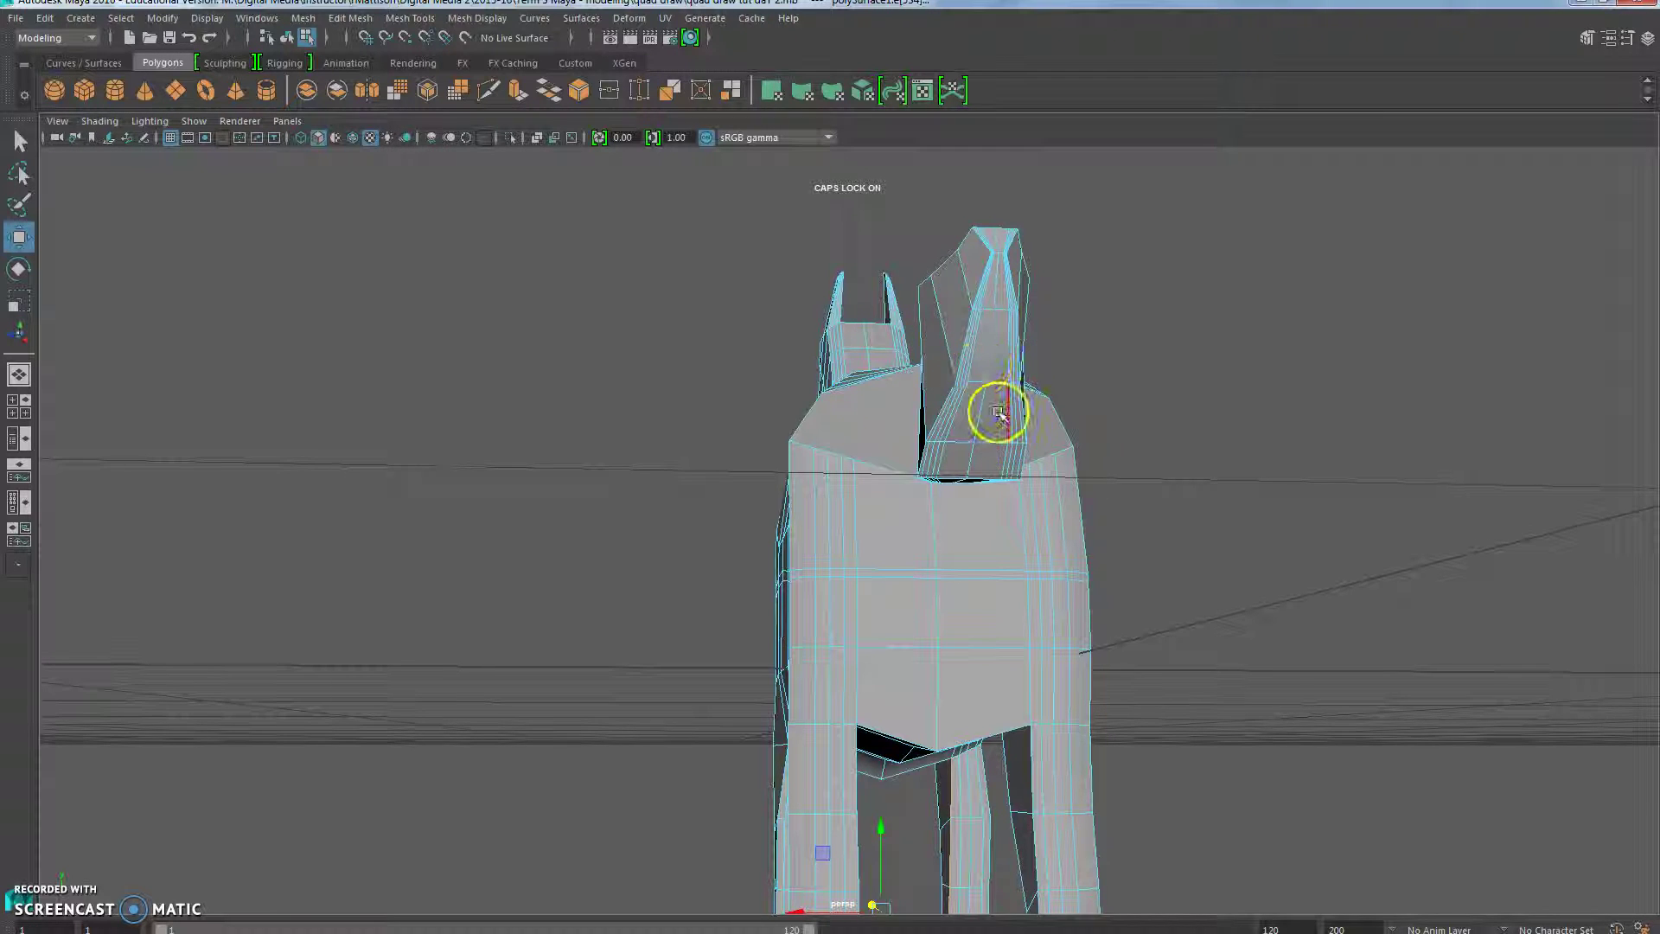
pyautogui.keyDown('alt'); pyautogui.moveTo(1000, 407); pyautogui.dragTo(782, 475); pyautogui.keyUp('alt')
pyautogui.scroll(-4, 1019, 482)
pyautogui.keyDown('alt'); pyautogui.moveTo(1146, 522); pyautogui.dragTo(974, 516); pyautogui.keyUp('alt')
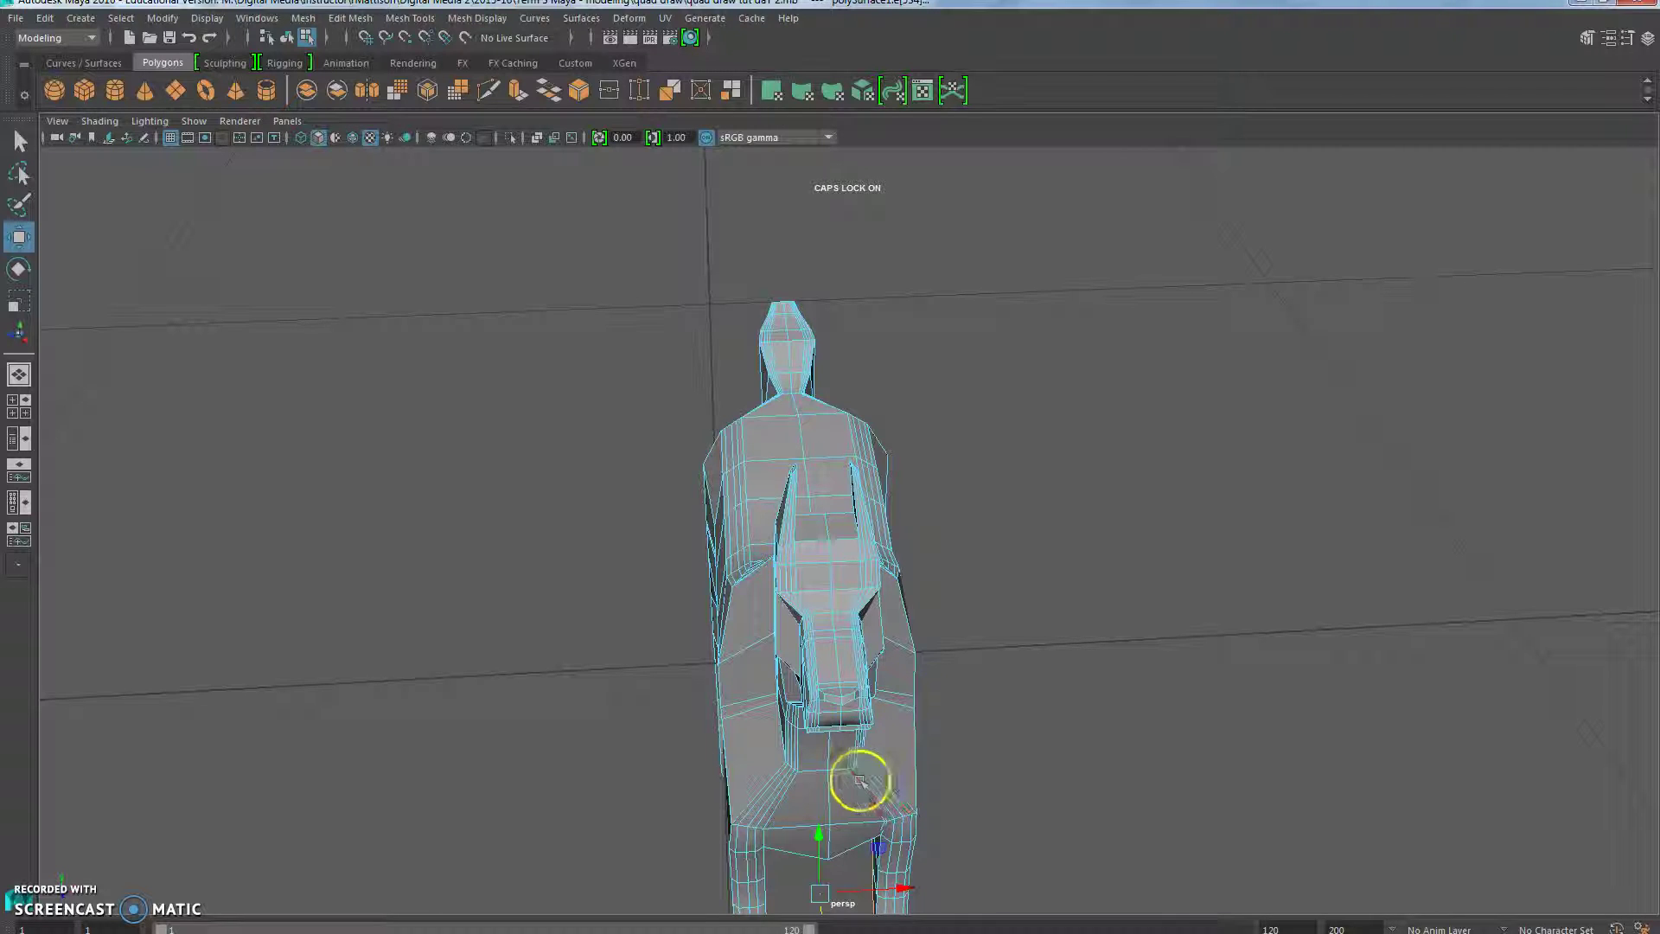
pyautogui.keyDown('alt'); pyautogui.moveTo(852, 778); pyautogui.dragTo(772, 744); pyautogui.keyUp('alt')
pyautogui.press('super')
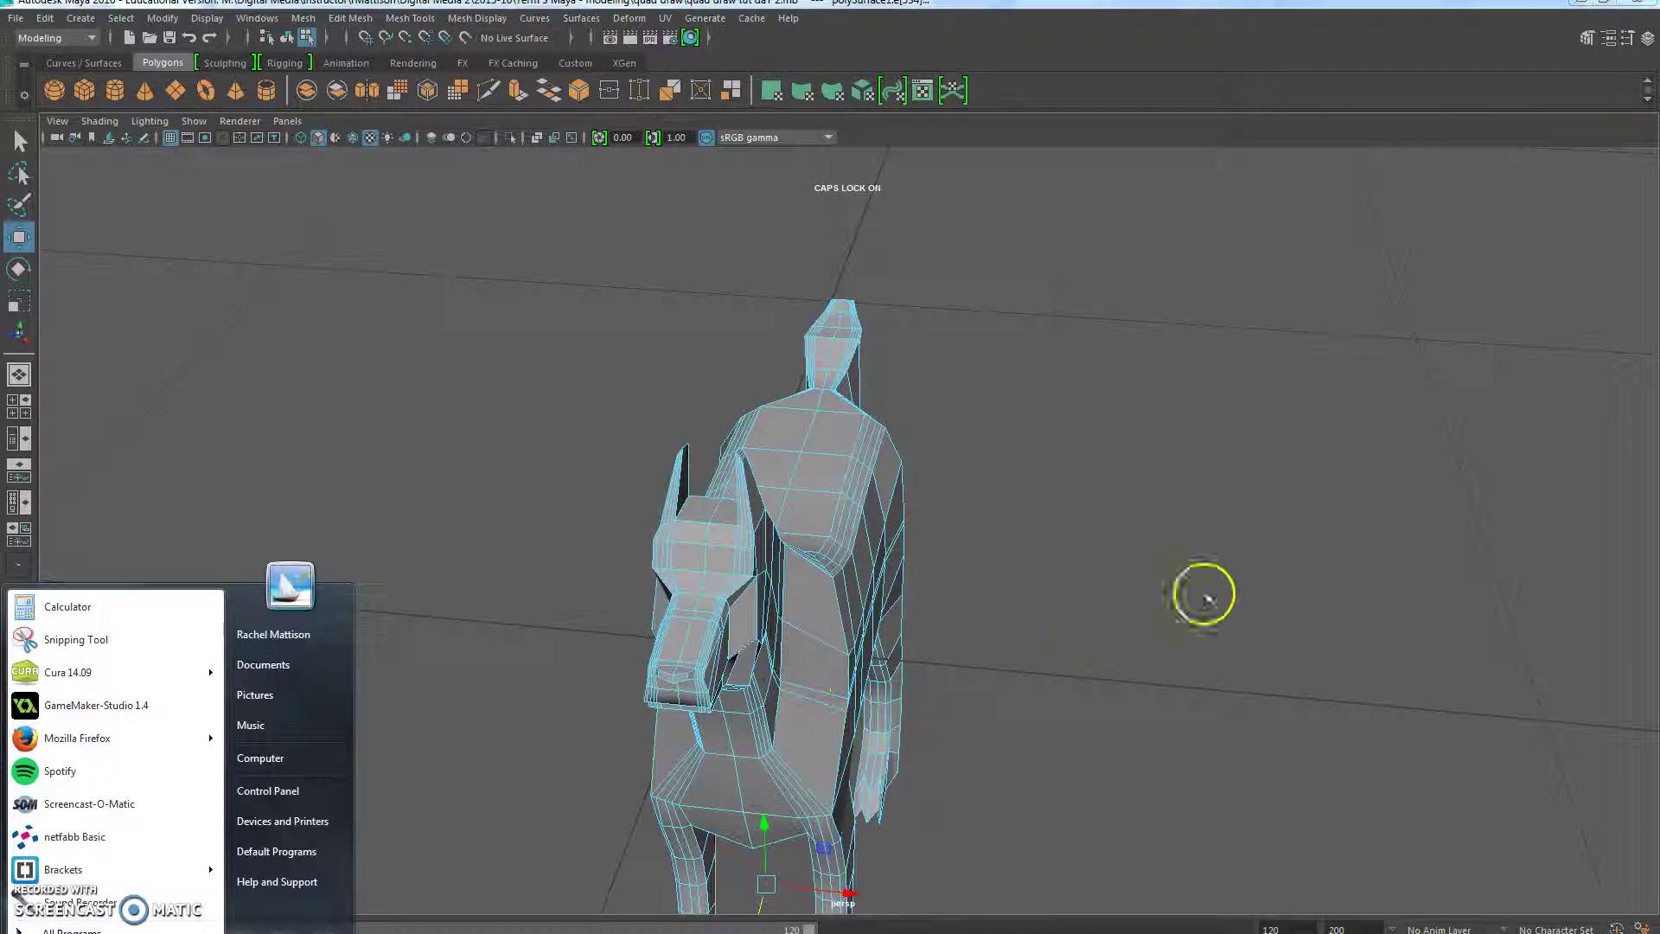
pyautogui.press('super')
# Step: Insert an edge loop running down the middle of the ear and the side of the dog's head
pyautogui.scroll(5, 1026, 656)
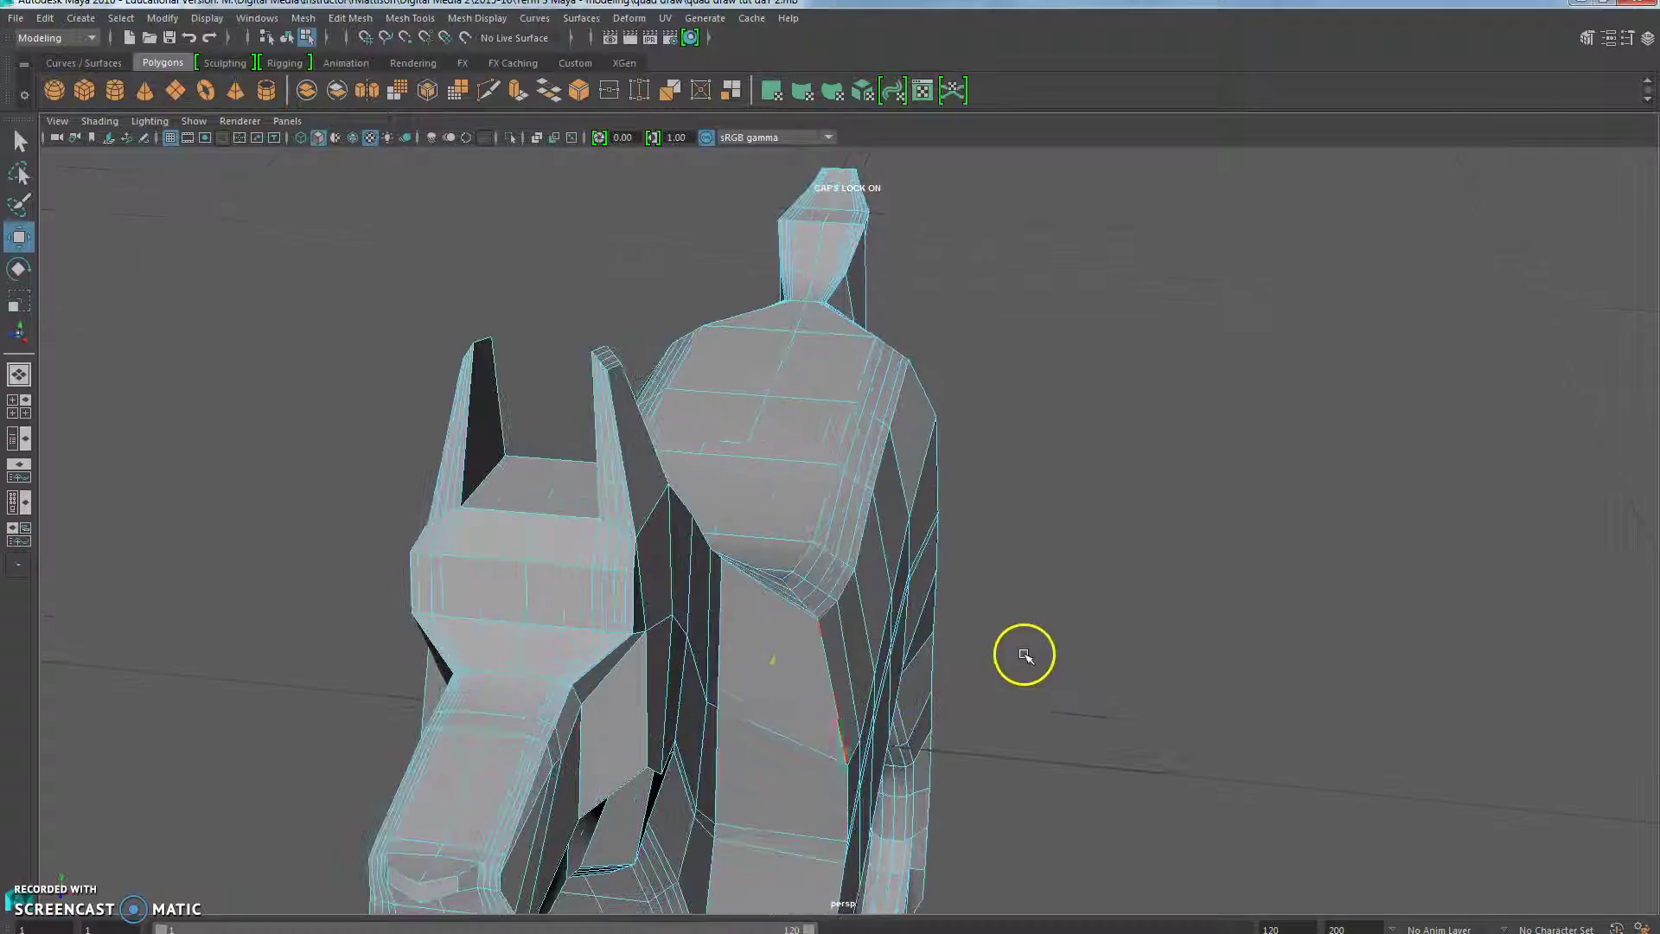
pyautogui.keyDown('alt'); pyautogui.moveTo(687, 659); pyautogui.dragTo(875, 545); pyautogui.keyUp('alt')
pyautogui.scroll(3, 854, 418)
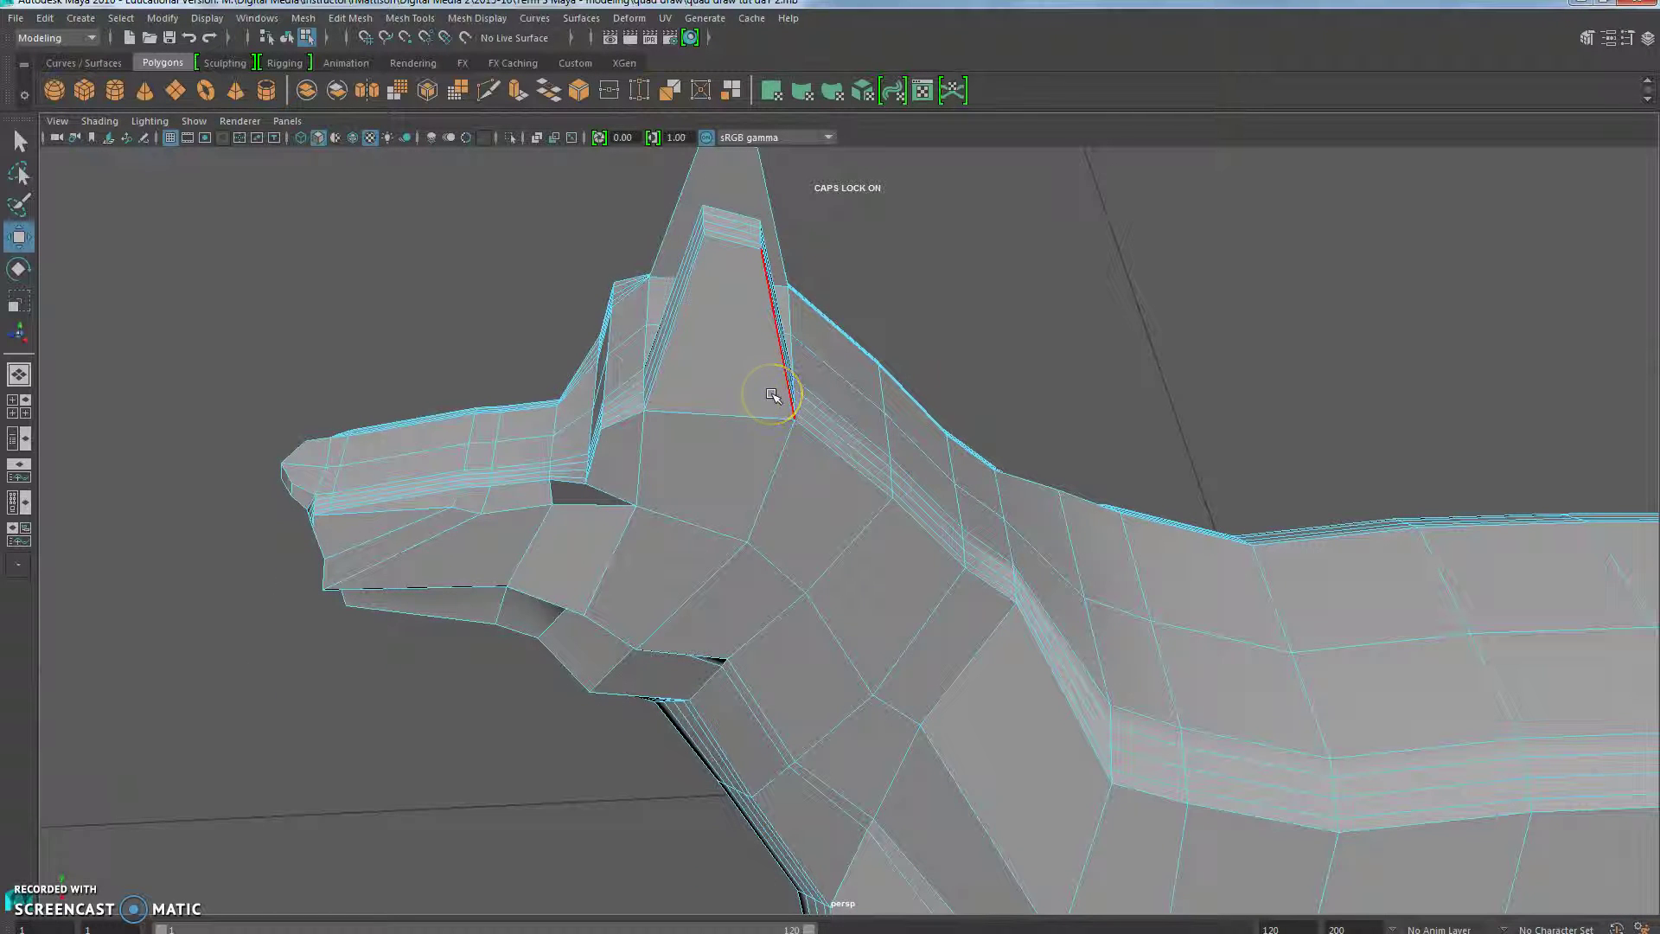
pyautogui.keyDown('ctrl'); pyautogui.keyDown('shift'); pyautogui.click(783, 467); pyautogui.keyUp('shift'); pyautogui.keyUp('ctrl')
pyautogui.click(410, 18)
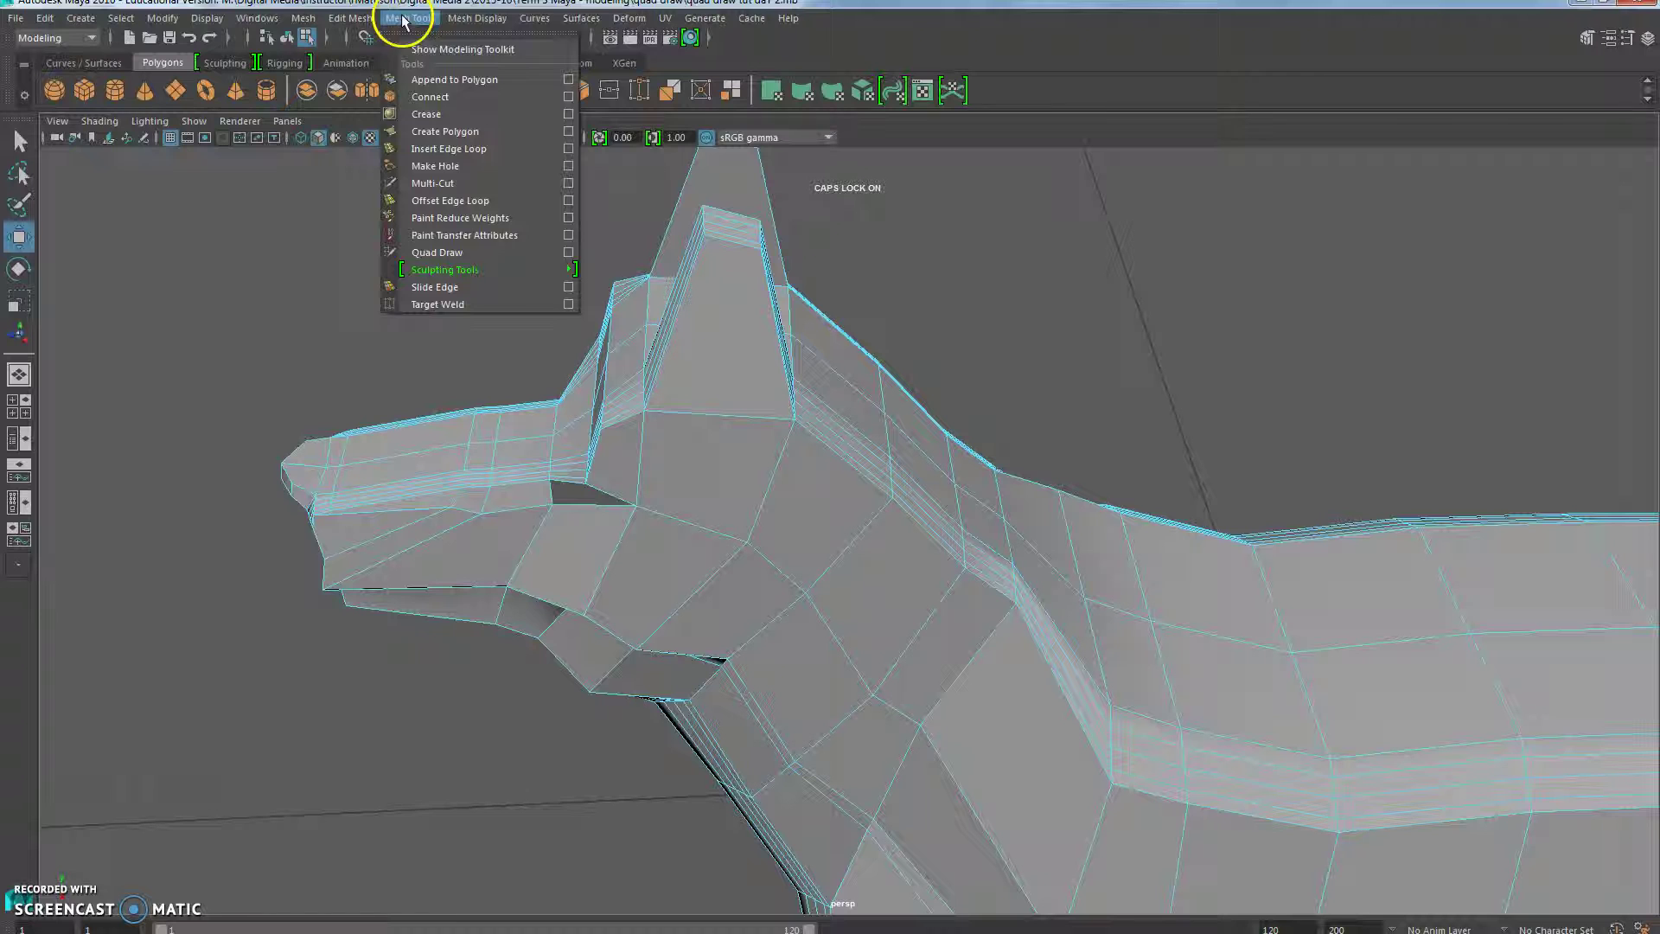
pyautogui.click(448, 138)
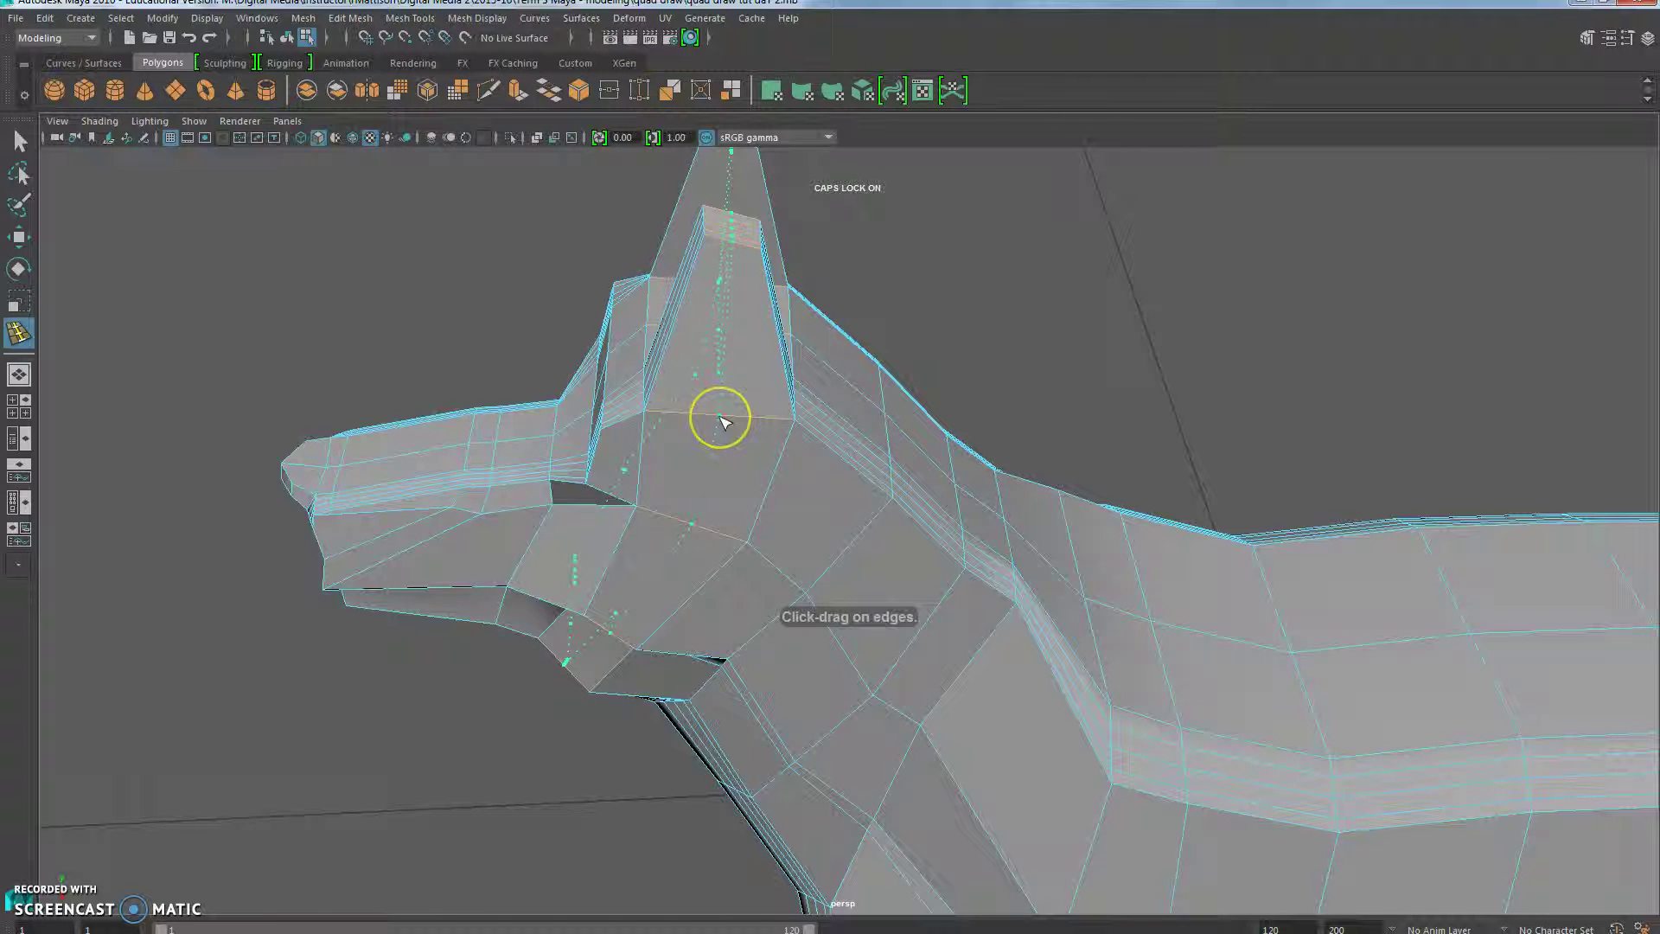
pyautogui.click(727, 403)
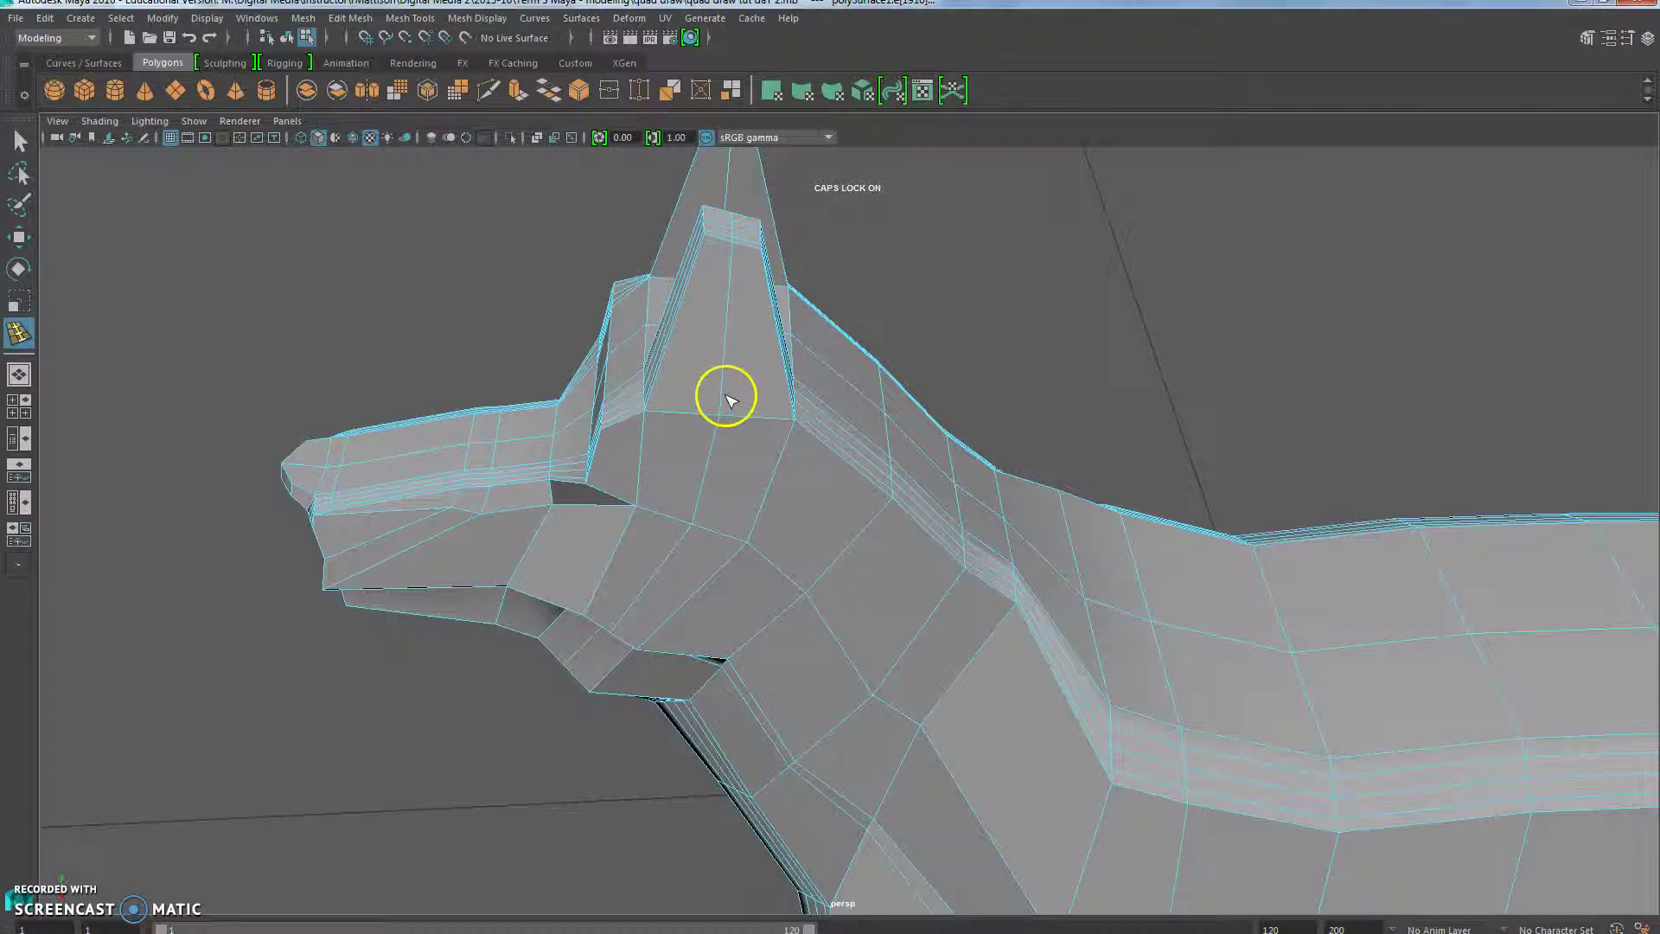
# Step: Select the new centre edges across the tips of both ears and raise them into points
pyautogui.keyDown('alt'); pyautogui.moveTo(727, 403); pyautogui.dragTo(662, 631); pyautogui.keyUp('alt')
pyautogui.moveTo(644, 692); pyautogui.dragTo(637, 486, button='right')
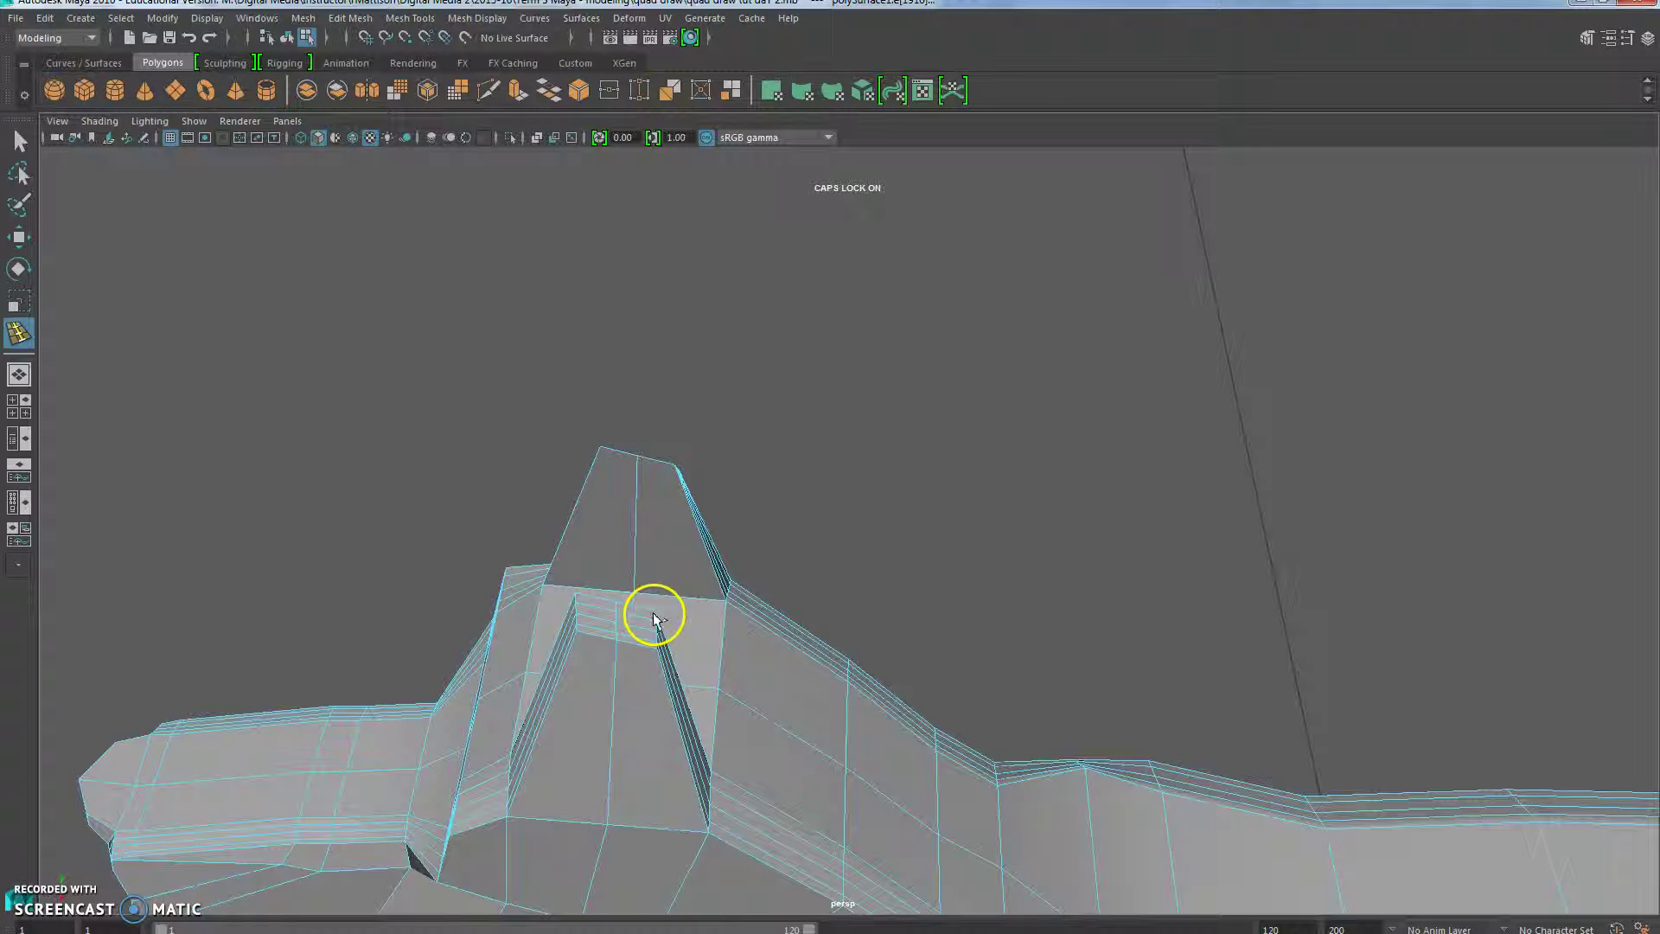
pyautogui.keyDown('alt'); pyautogui.moveTo(622, 715); pyautogui.dragTo(562, 755); pyautogui.keyUp('alt')
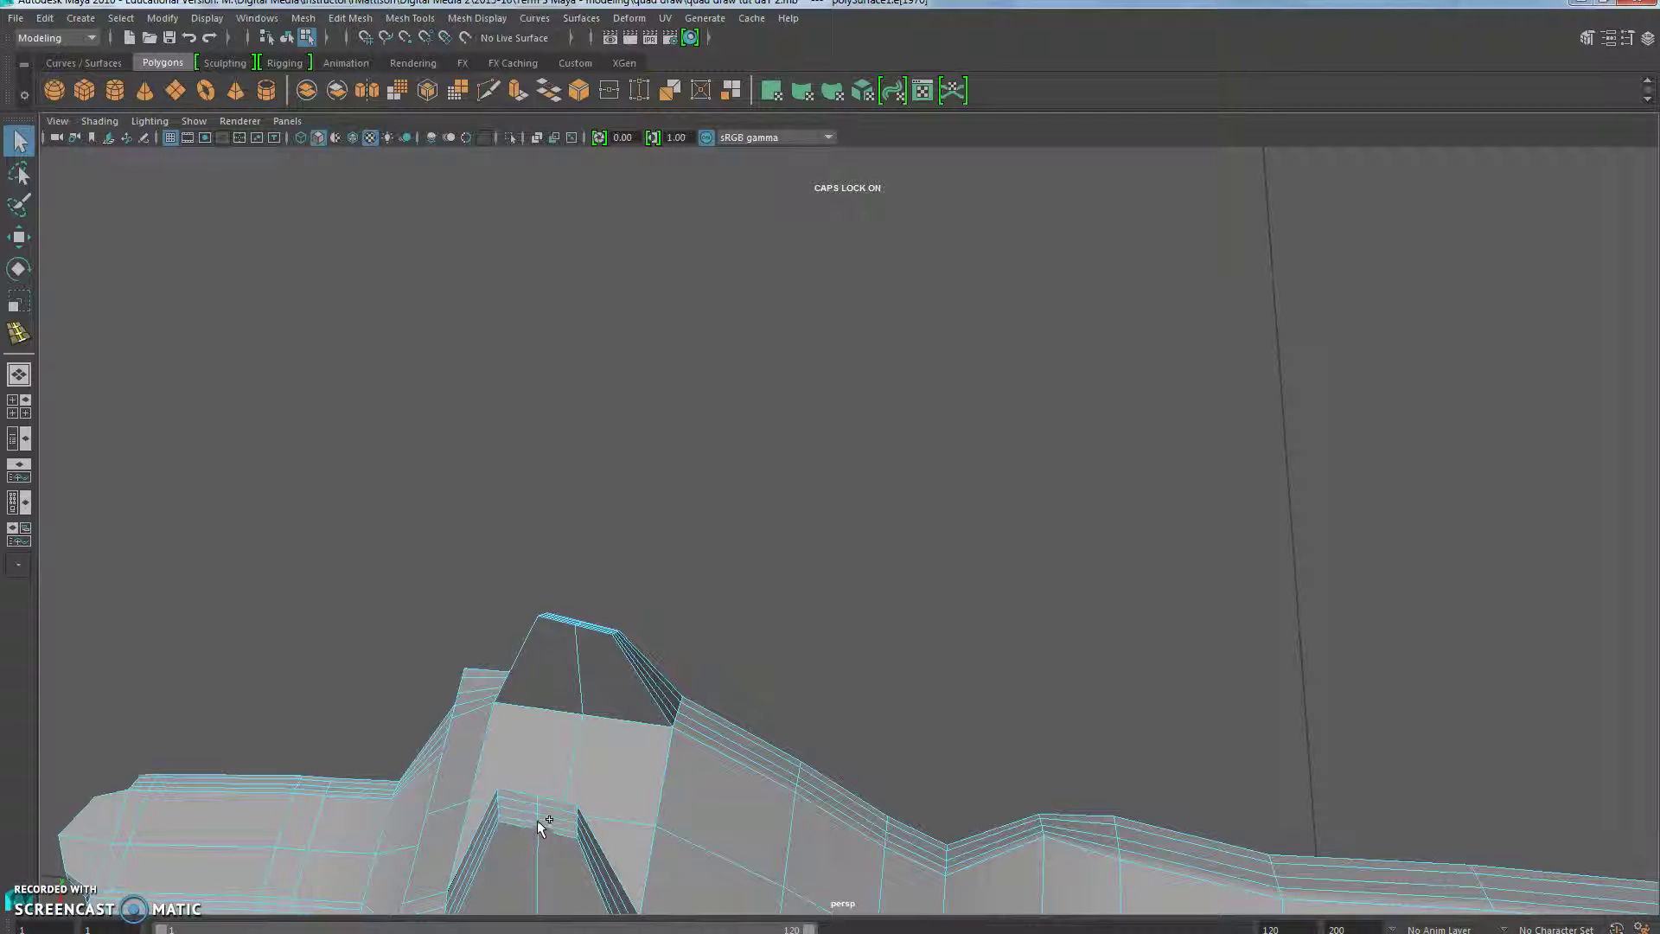
pyautogui.keyDown('alt'); pyautogui.moveTo(571, 769); pyautogui.dragTo(620, 612); pyautogui.keyUp('alt')
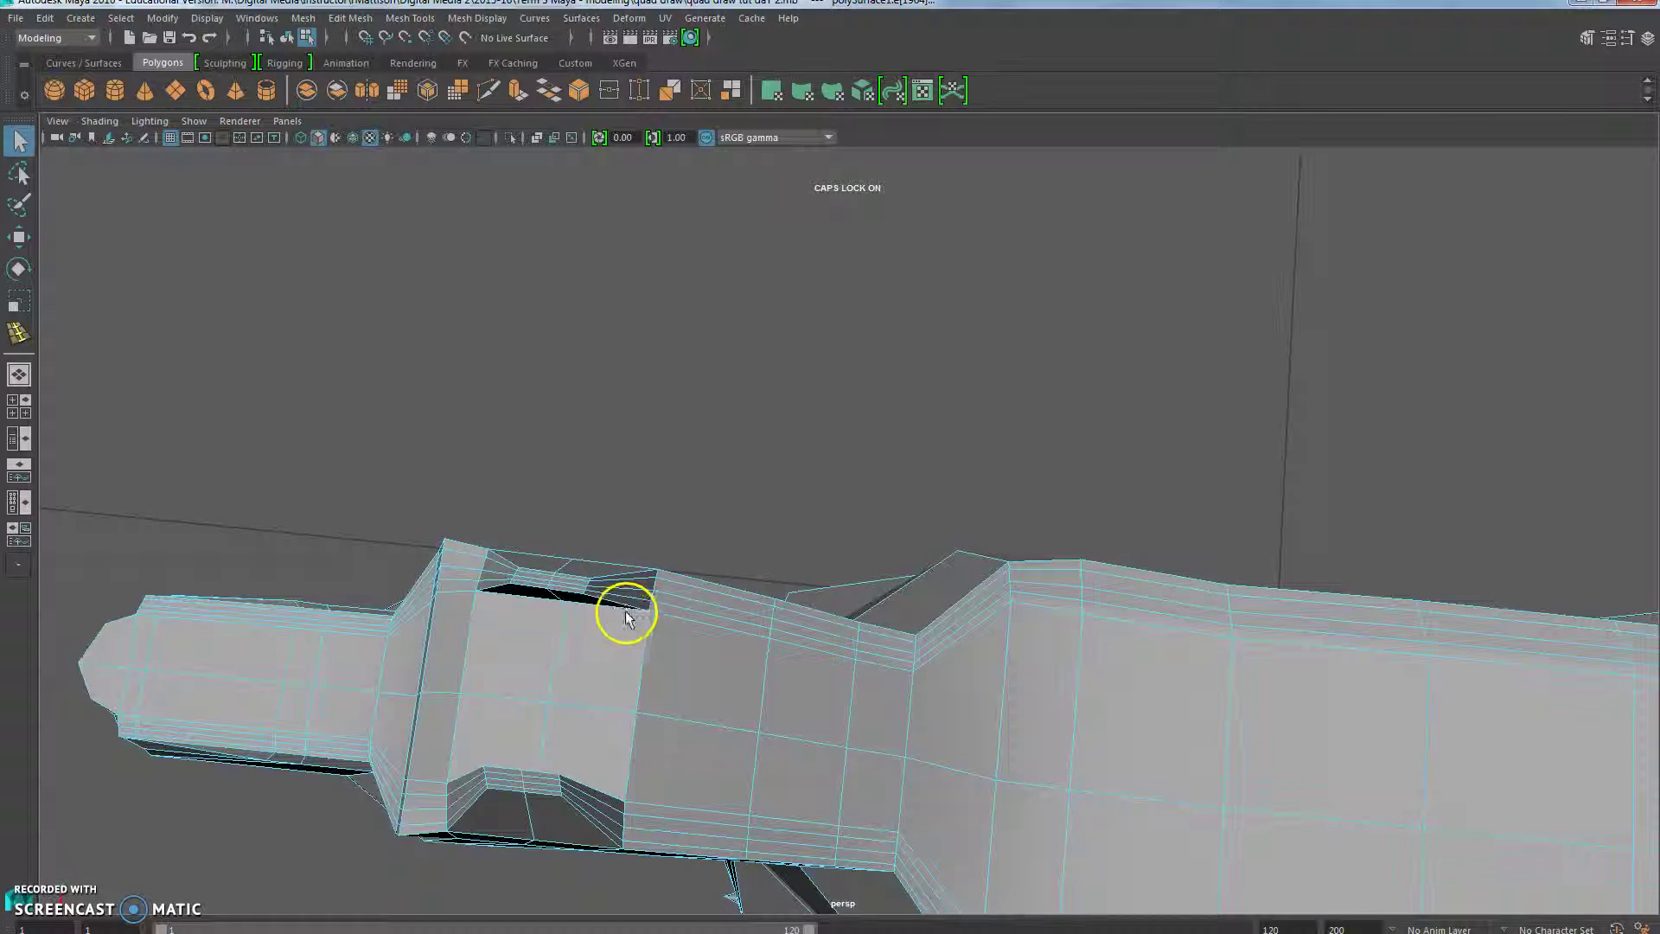
pyautogui.scroll(6, 626, 615)
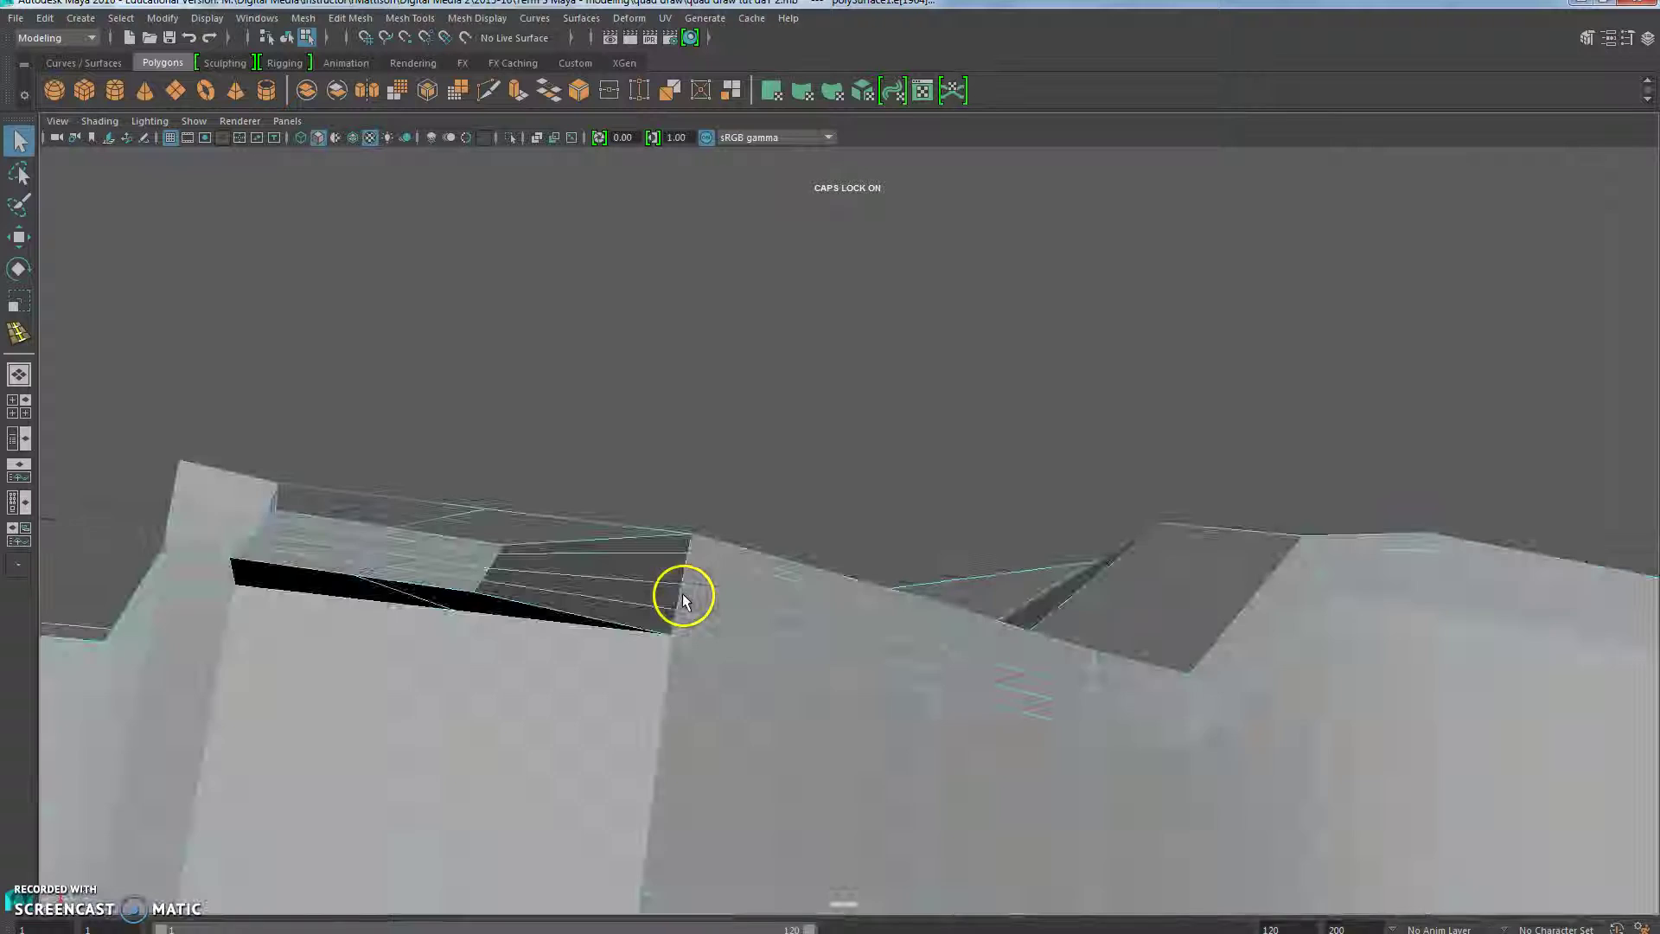
pyautogui.keyDown('alt'); pyautogui.moveTo(683, 596); pyautogui.dragTo(733, 593); pyautogui.keyUp('alt')
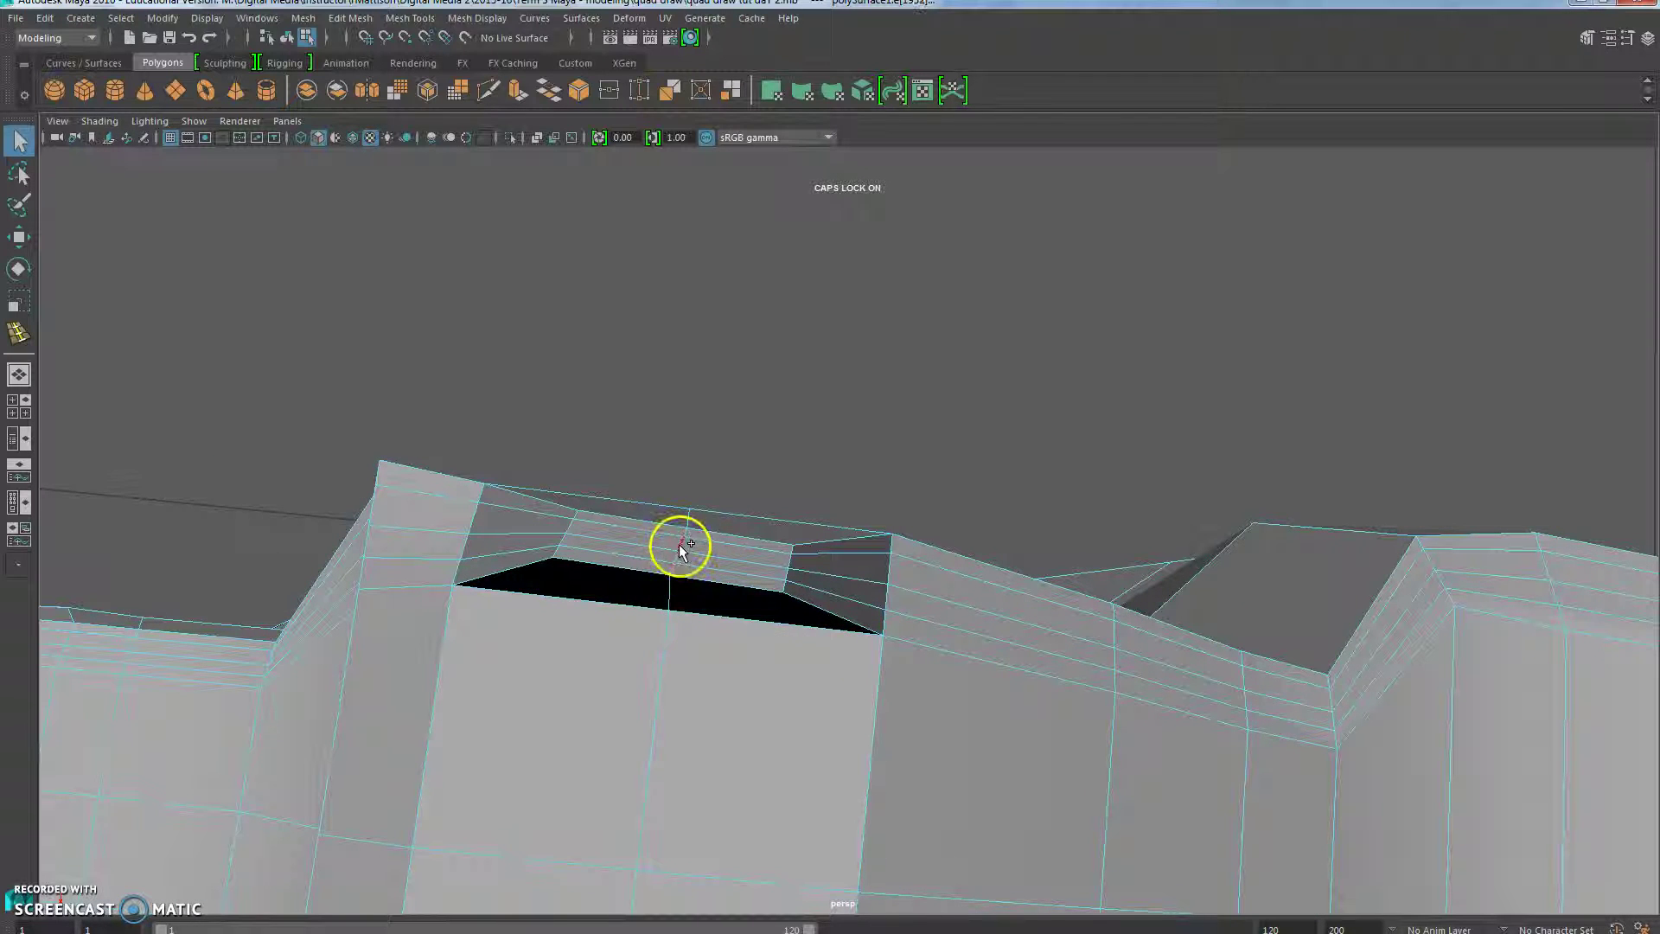
pyautogui.keyDown('alt'); pyautogui.moveTo(683, 619); pyautogui.dragTo(668, 632); pyautogui.keyUp('alt')
pyautogui.scroll(-6, 669, 631)
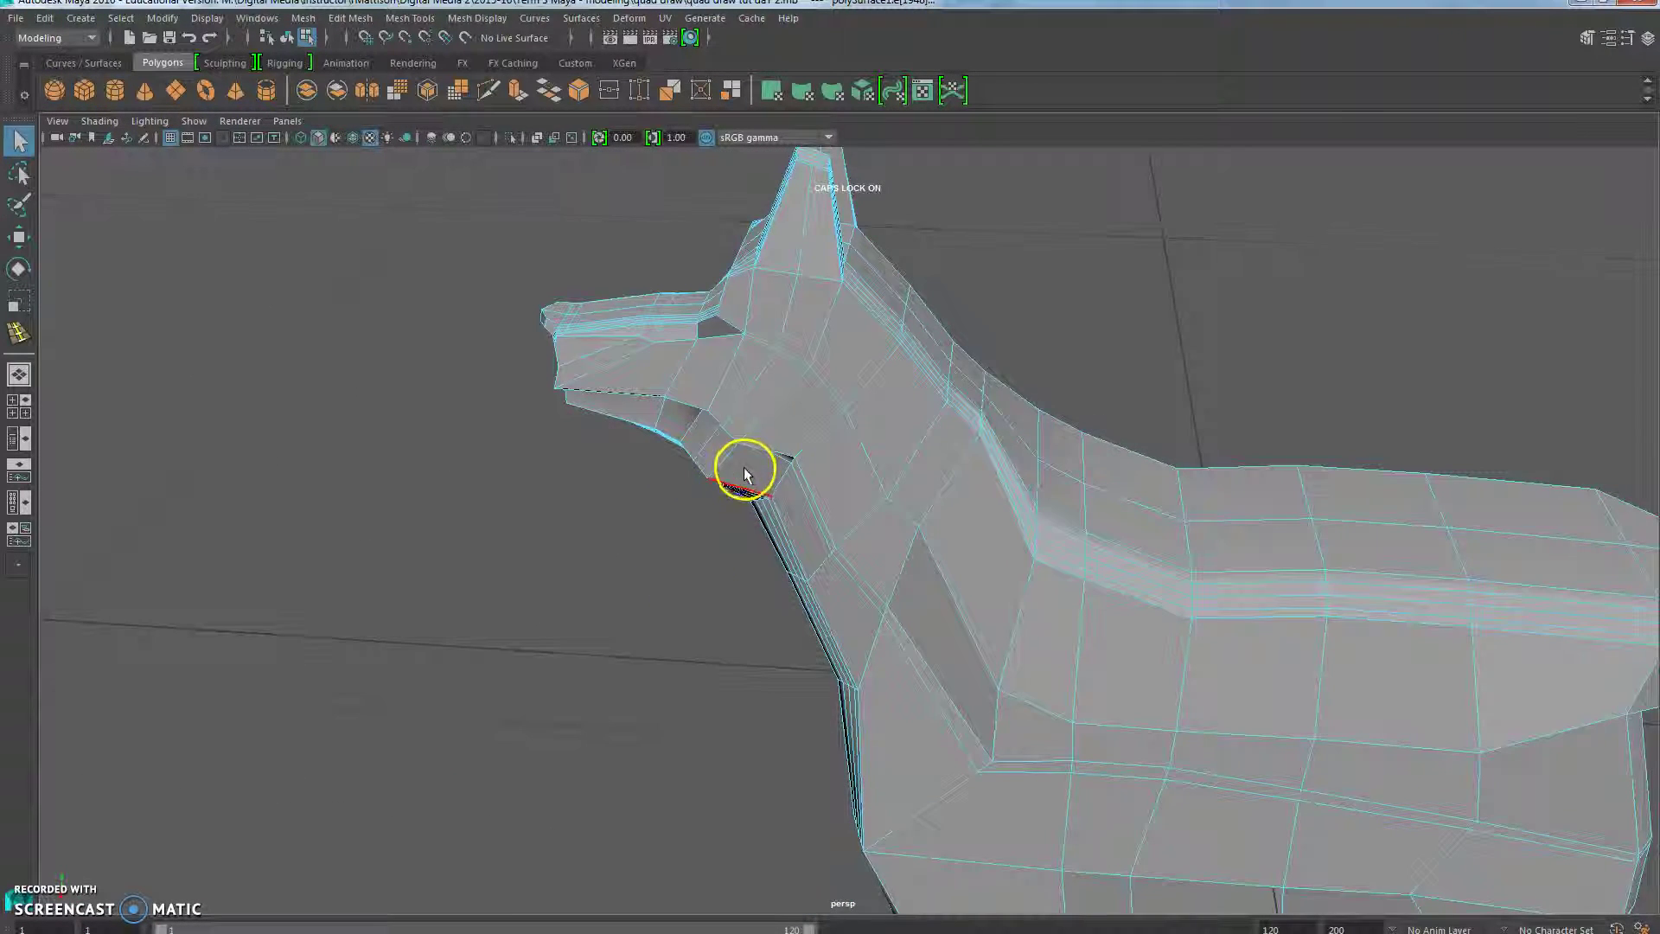
pyautogui.keyDown('alt'); pyautogui.moveTo(744, 472); pyautogui.dragTo(708, 689); pyautogui.keyUp('alt')
pyautogui.press('w')
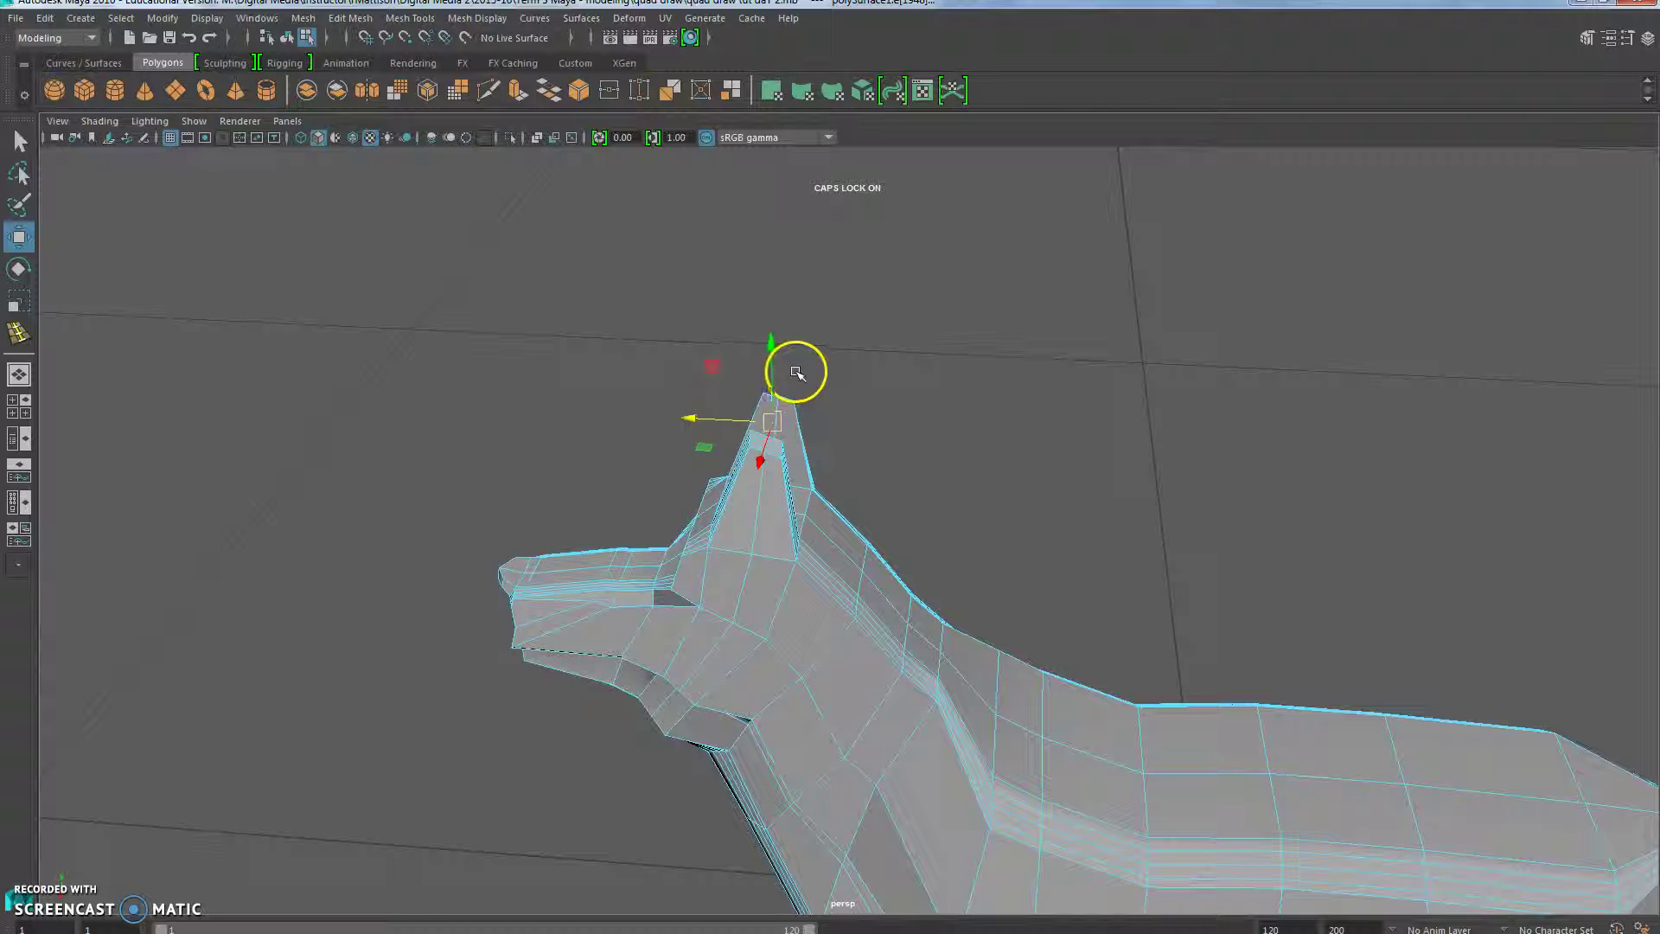
pyautogui.moveTo(773, 348); pyautogui.dragTo(782, 323)
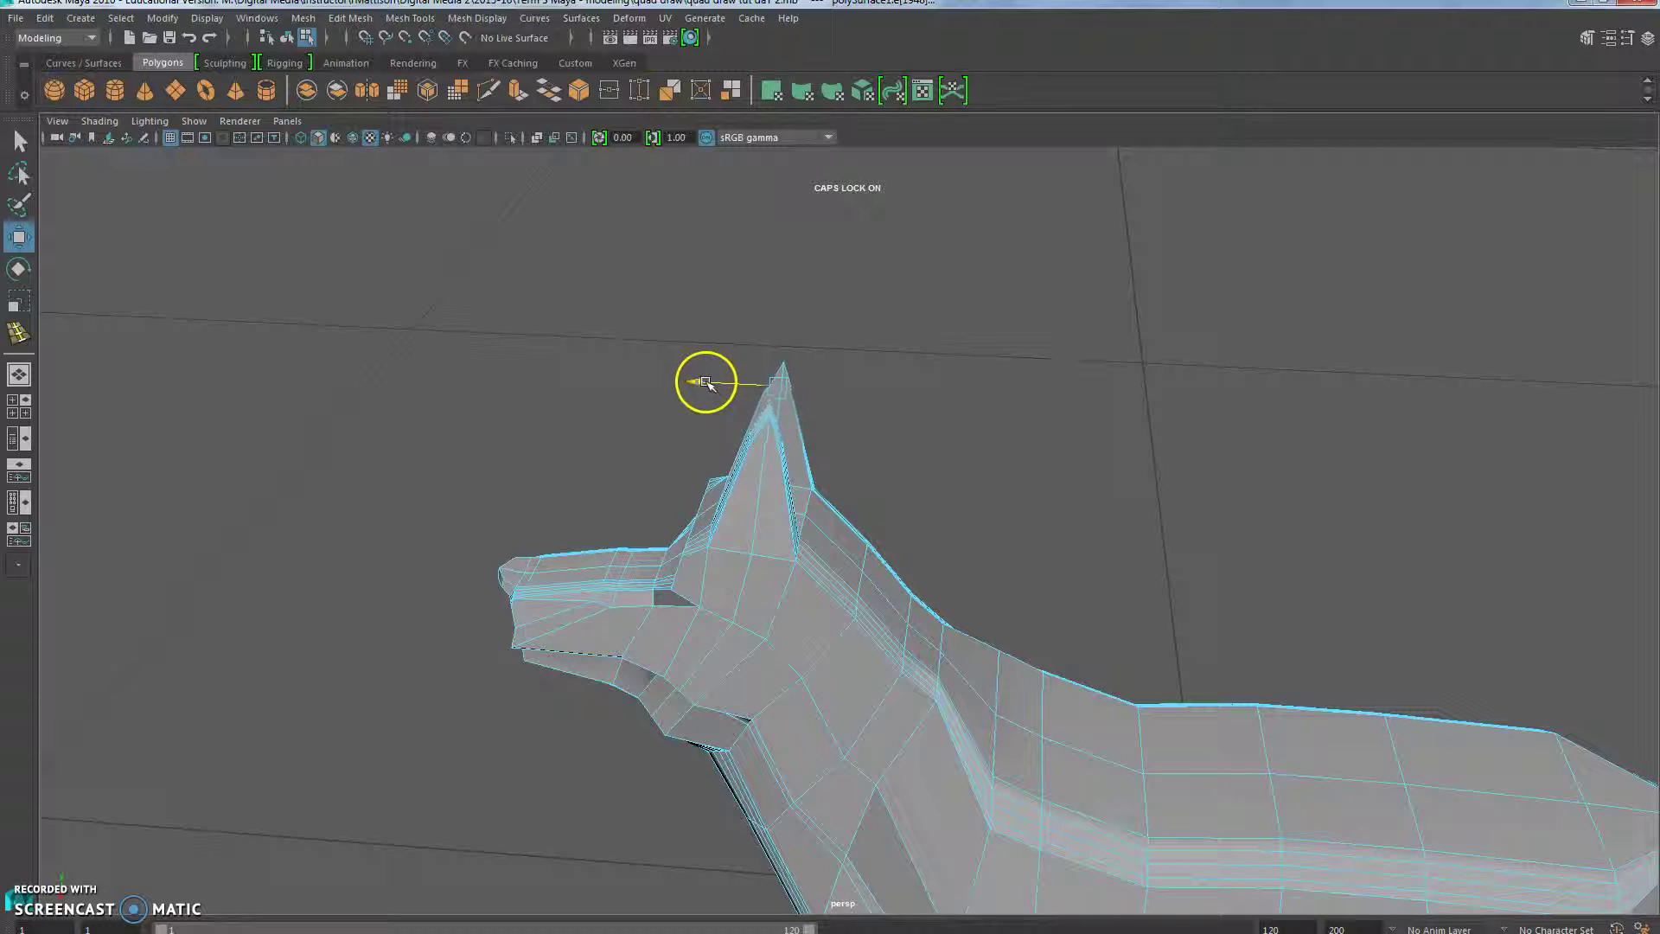
# Step: Preview the dog with smoothed display, inspect the pointed ears, and return to the unsmoothed mesh
pyautogui.keyDown('alt'); pyautogui.moveTo(689, 645); pyautogui.dragTo(962, 639); pyautogui.keyUp('alt')
pyautogui.keyDown('alt'); pyautogui.moveTo(974, 310); pyautogui.dragTo(815, 579, button='middle'); pyautogui.keyUp('alt')
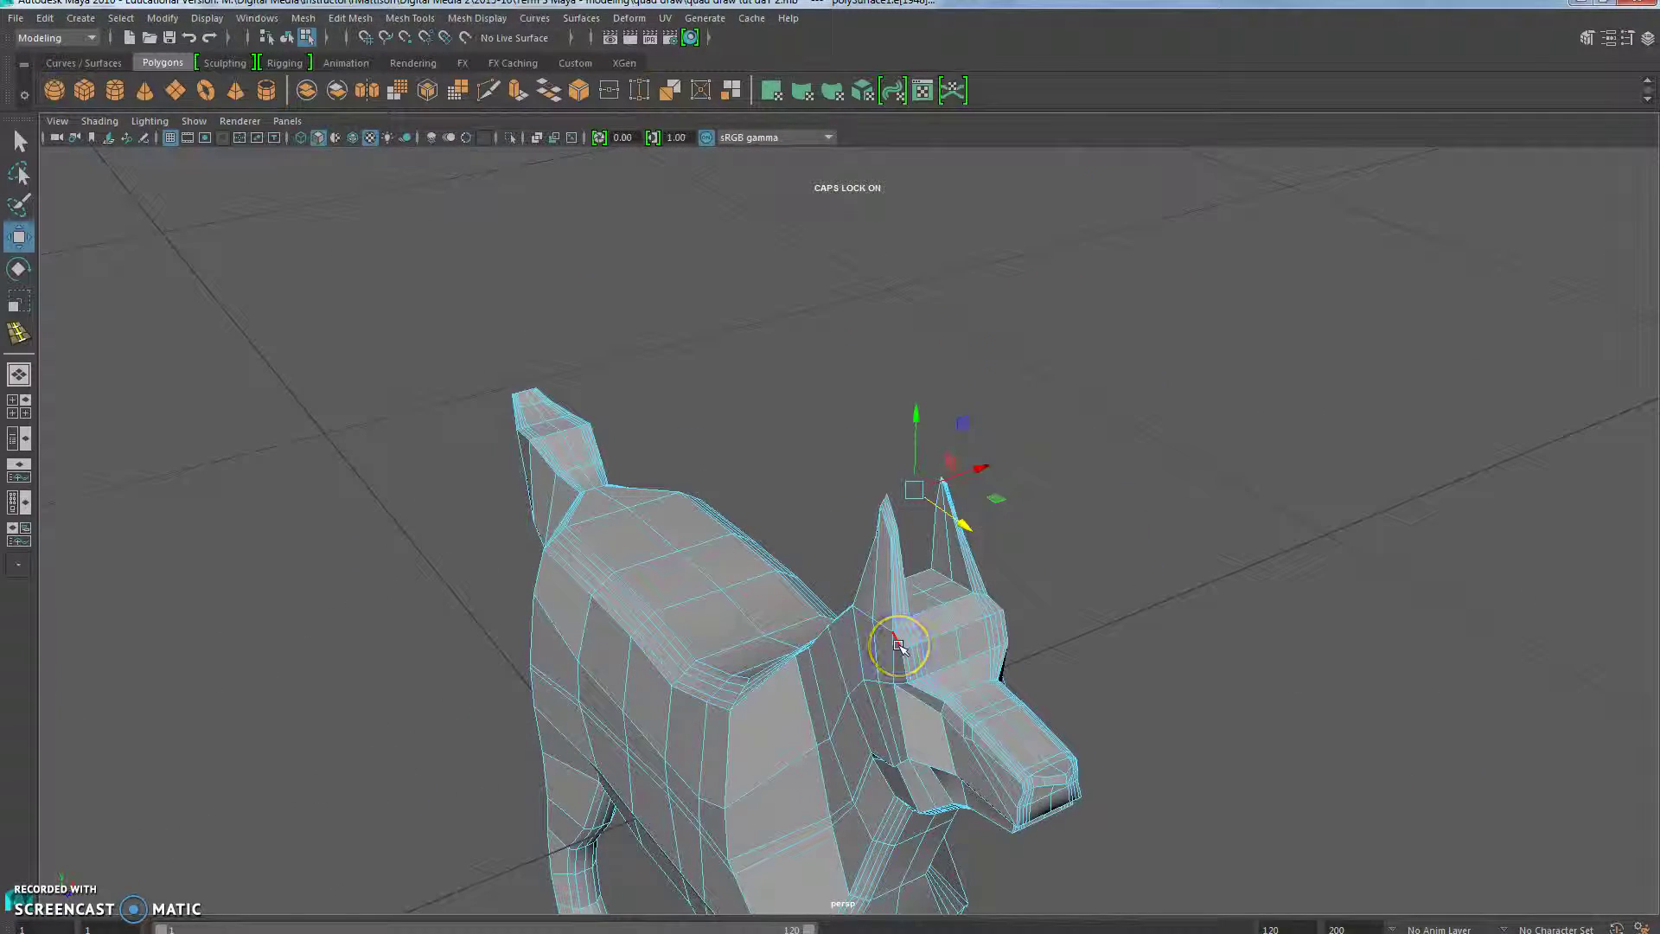
pyautogui.press('3')
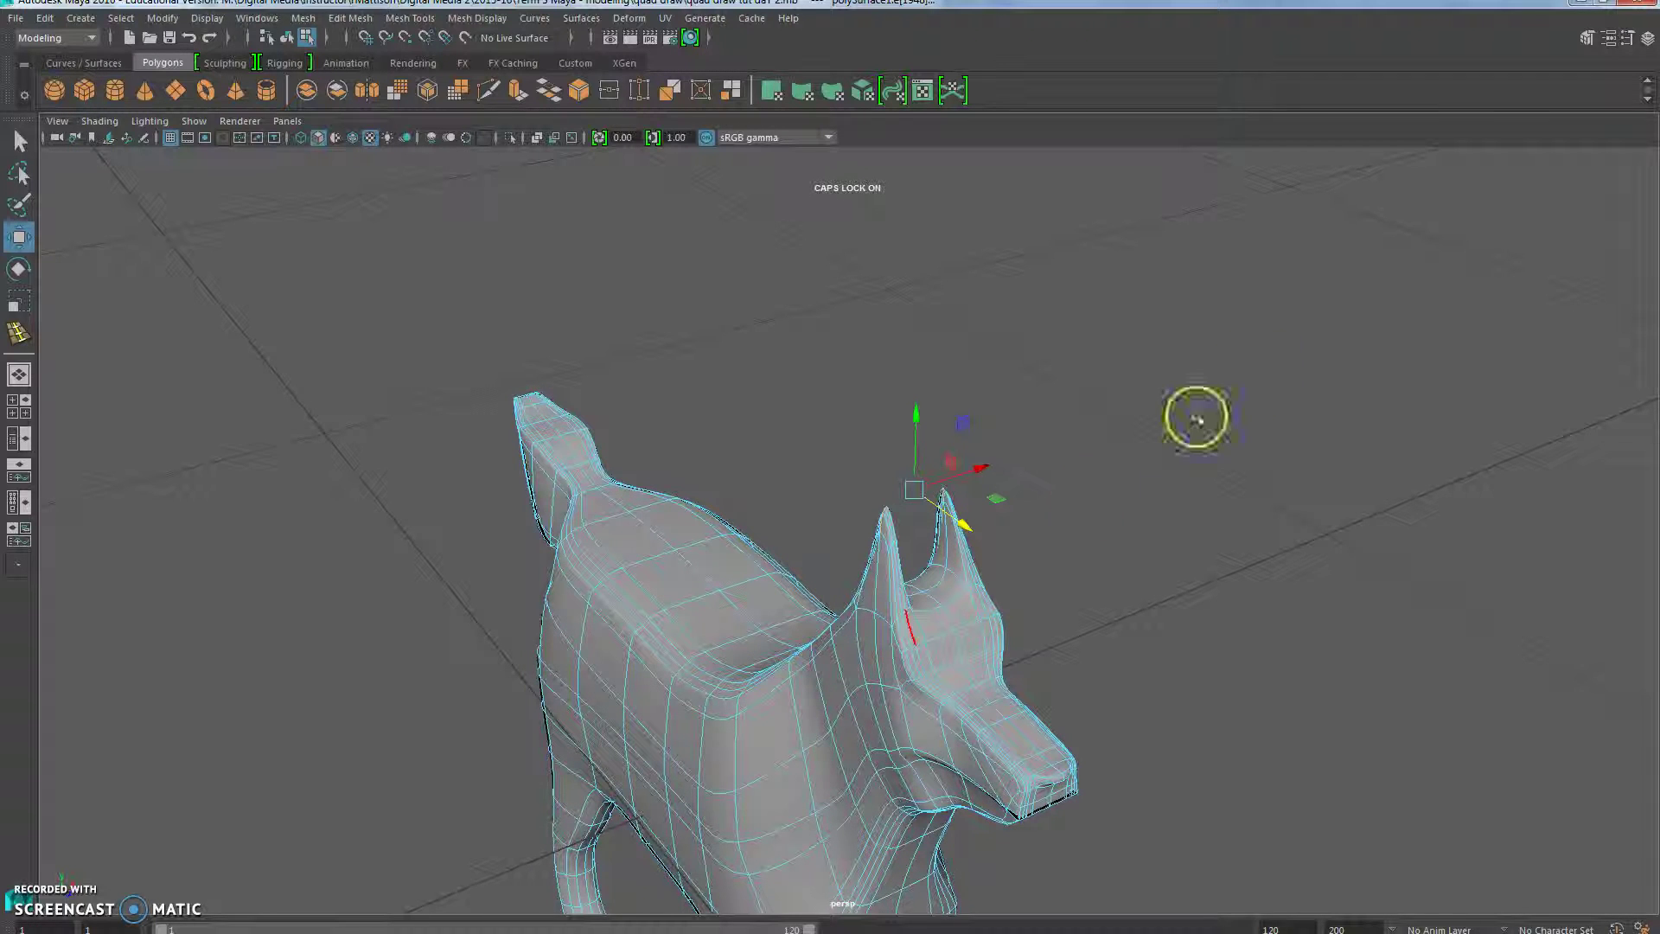
pyautogui.keyDown('alt'); pyautogui.moveTo(926, 763); pyautogui.dragTo(796, 647); pyautogui.keyUp('alt')
pyautogui.press('1')
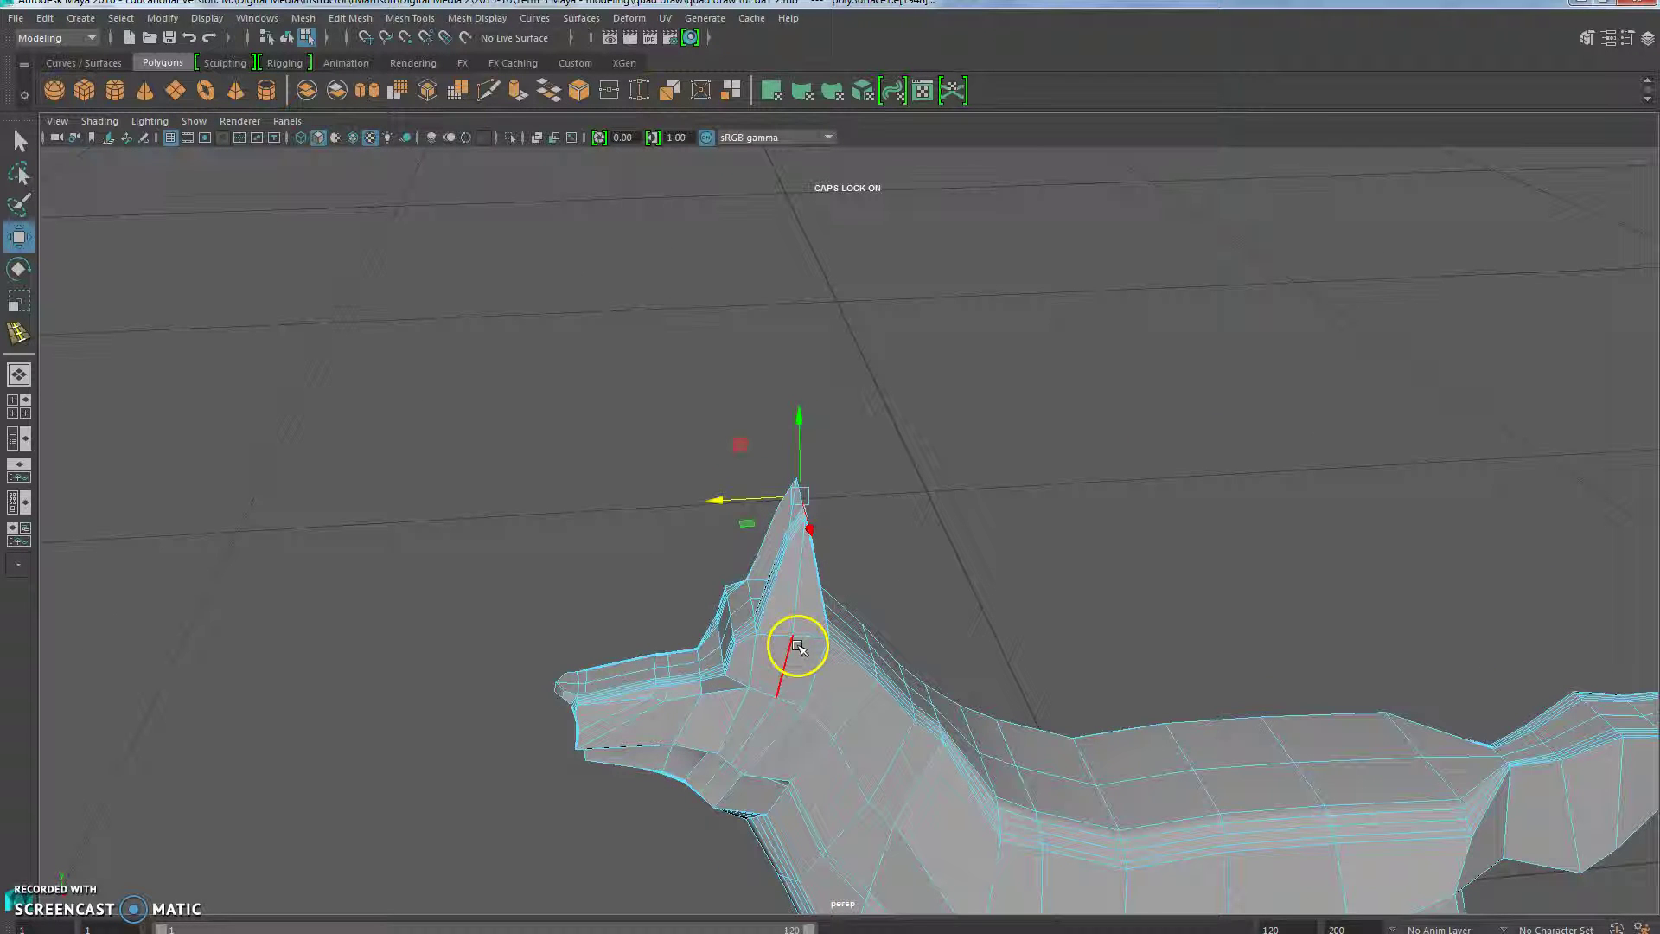
pyautogui.moveTo(791, 600); pyautogui.dragTo(791, 581, button='right')
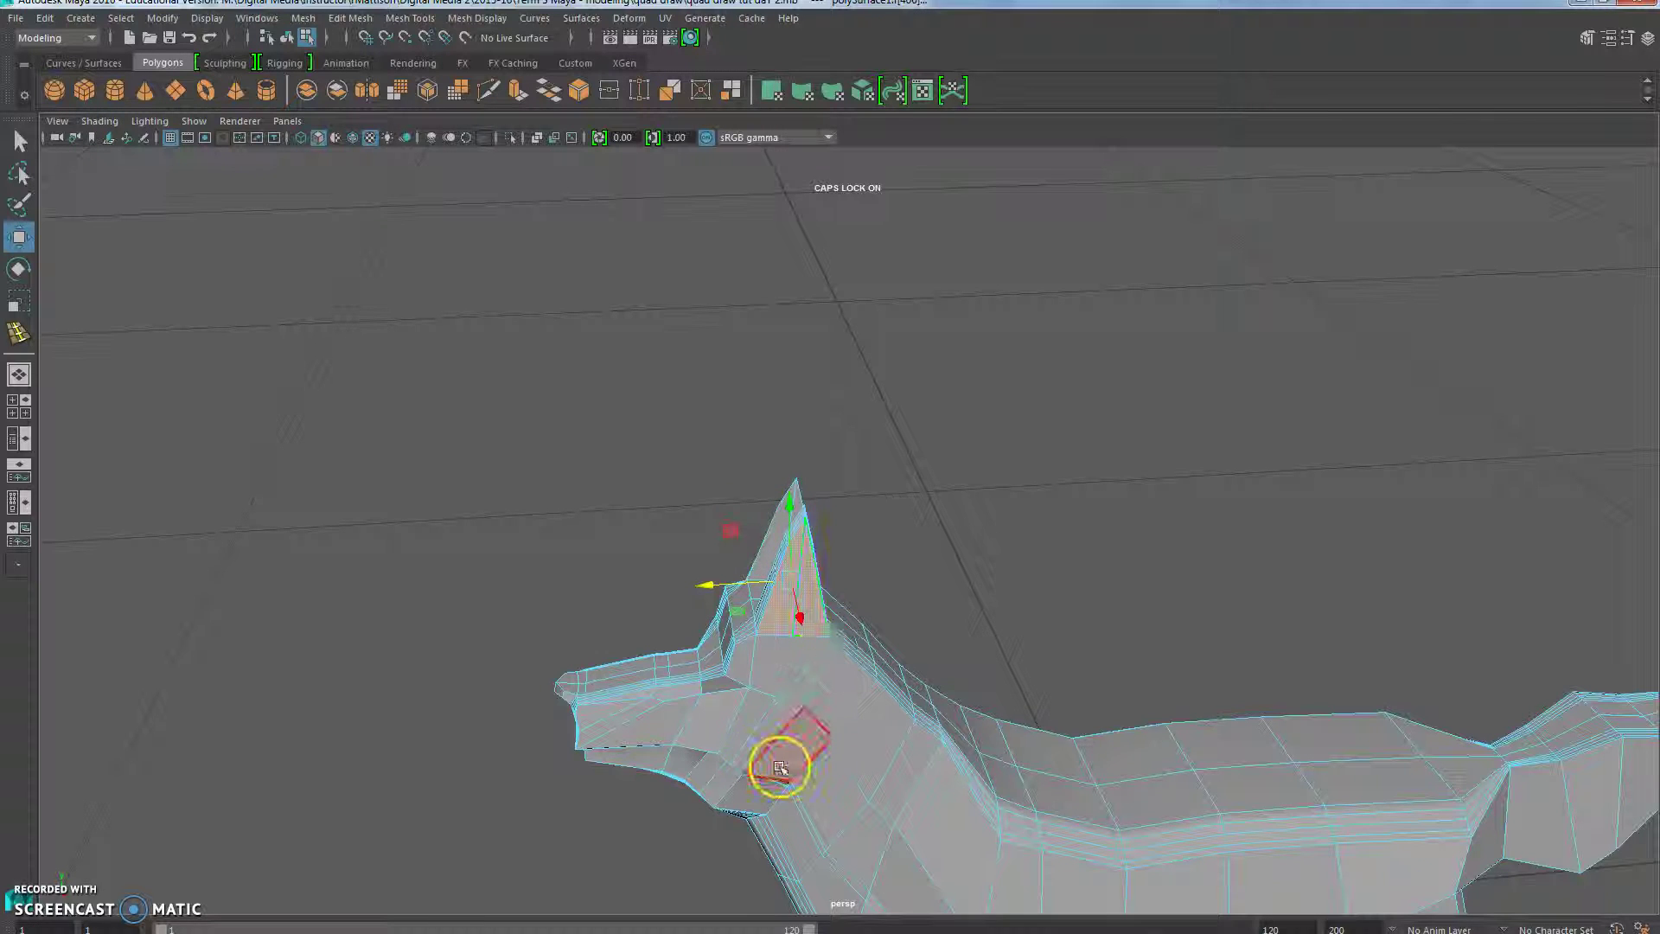
pyautogui.keyDown('alt'); pyautogui.moveTo(778, 762); pyautogui.dragTo(813, 657); pyautogui.keyUp('alt')
pyautogui.moveTo(814, 614); pyautogui.dragTo(806, 599, button='right')
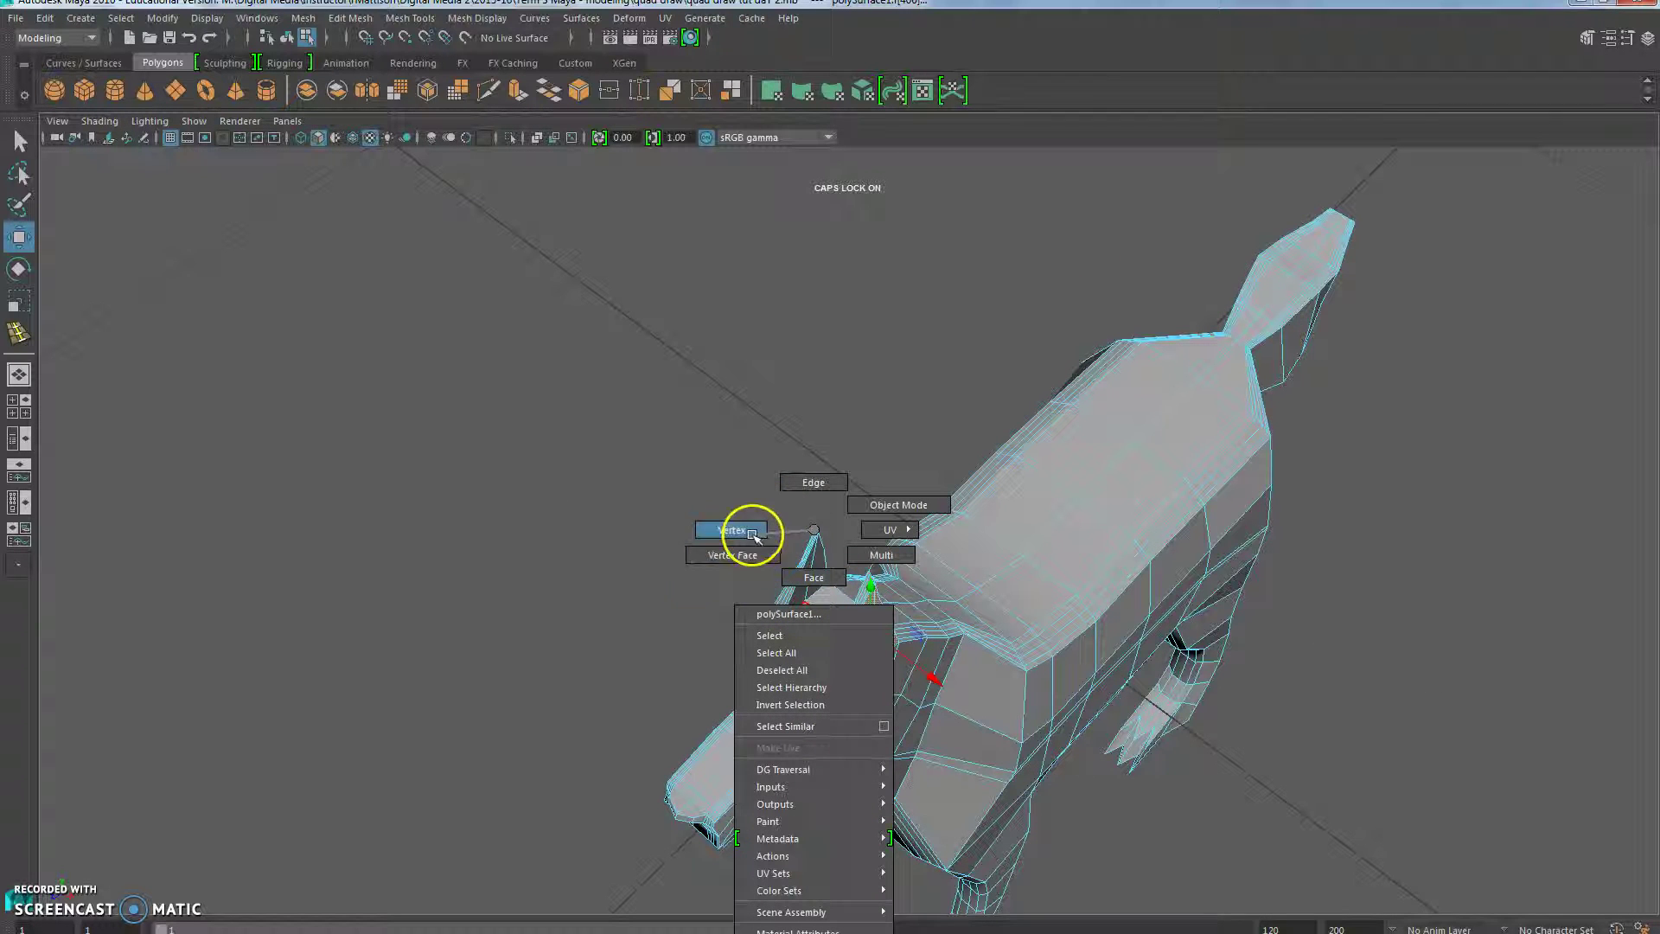
# Step: Move the two front inner vertices at the base of the ears backward and scale them closer together
pyautogui.moveTo(807, 501); pyautogui.dragTo(737, 528, button='right')
pyautogui.keyDown('alt'); pyautogui.moveTo(807, 669); pyautogui.dragTo(956, 605); pyautogui.keyUp('alt')
pyautogui.scroll(3, 994, 644)
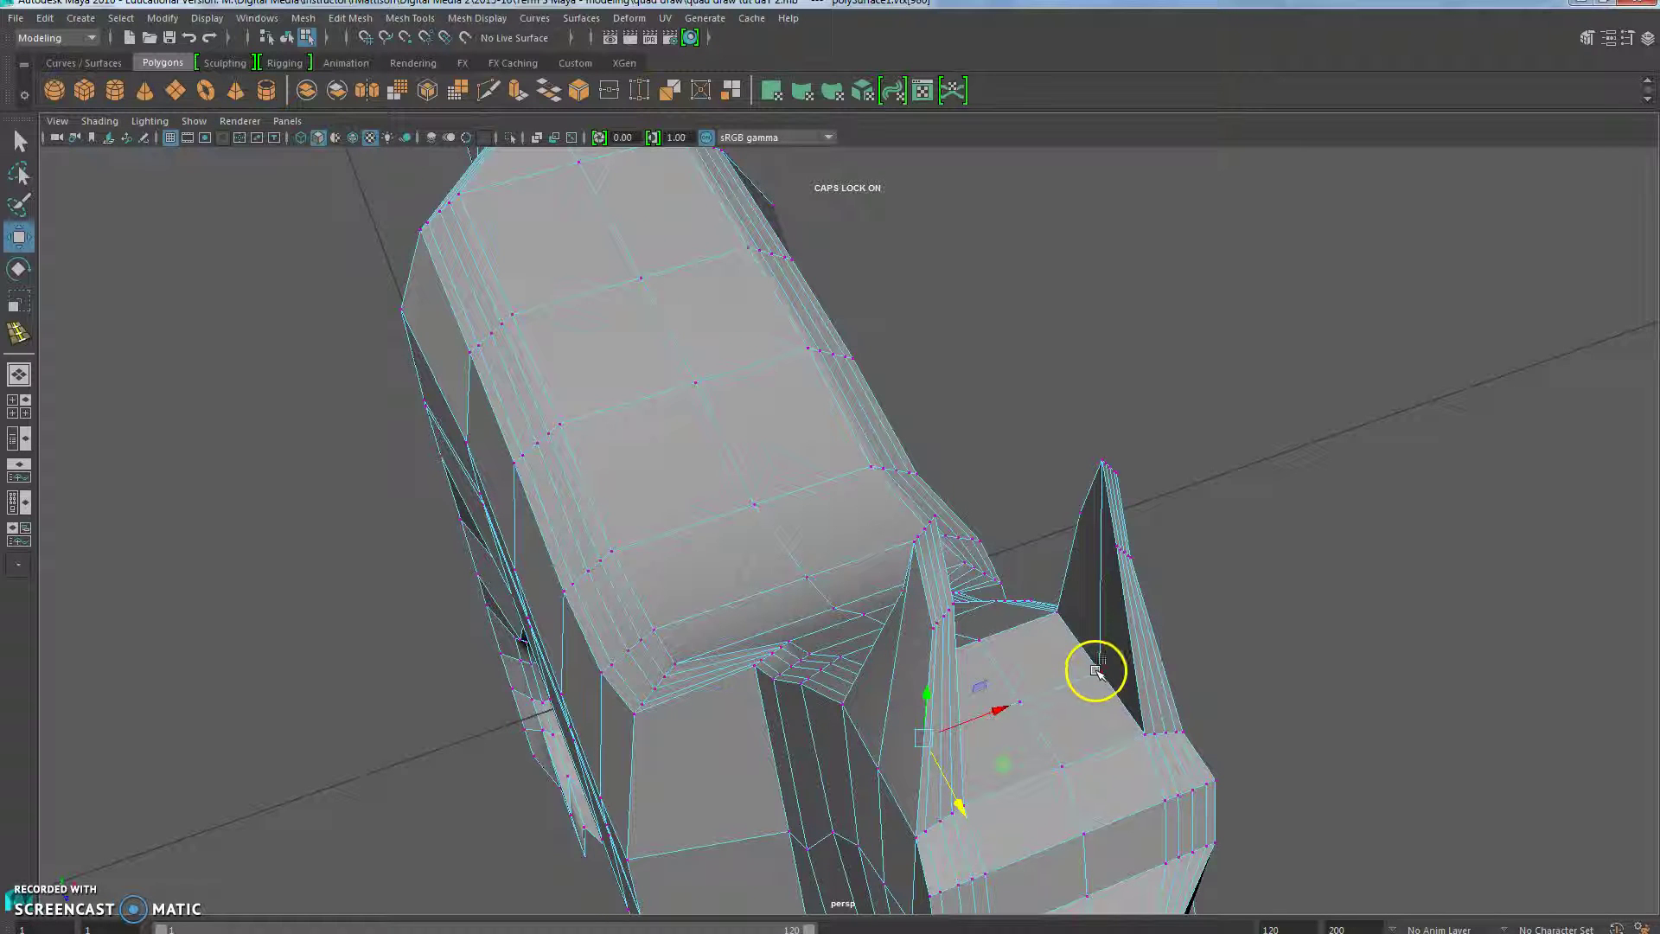
pyautogui.keyDown('alt'); pyautogui.moveTo(1052, 741); pyautogui.dragTo(732, 846); pyautogui.keyUp('alt')
pyautogui.press('r')
pyautogui.click(684, 773)
pyautogui.keyDown('alt'); pyautogui.moveTo(741, 908); pyautogui.dragTo(1021, 808); pyautogui.keyUp('alt')
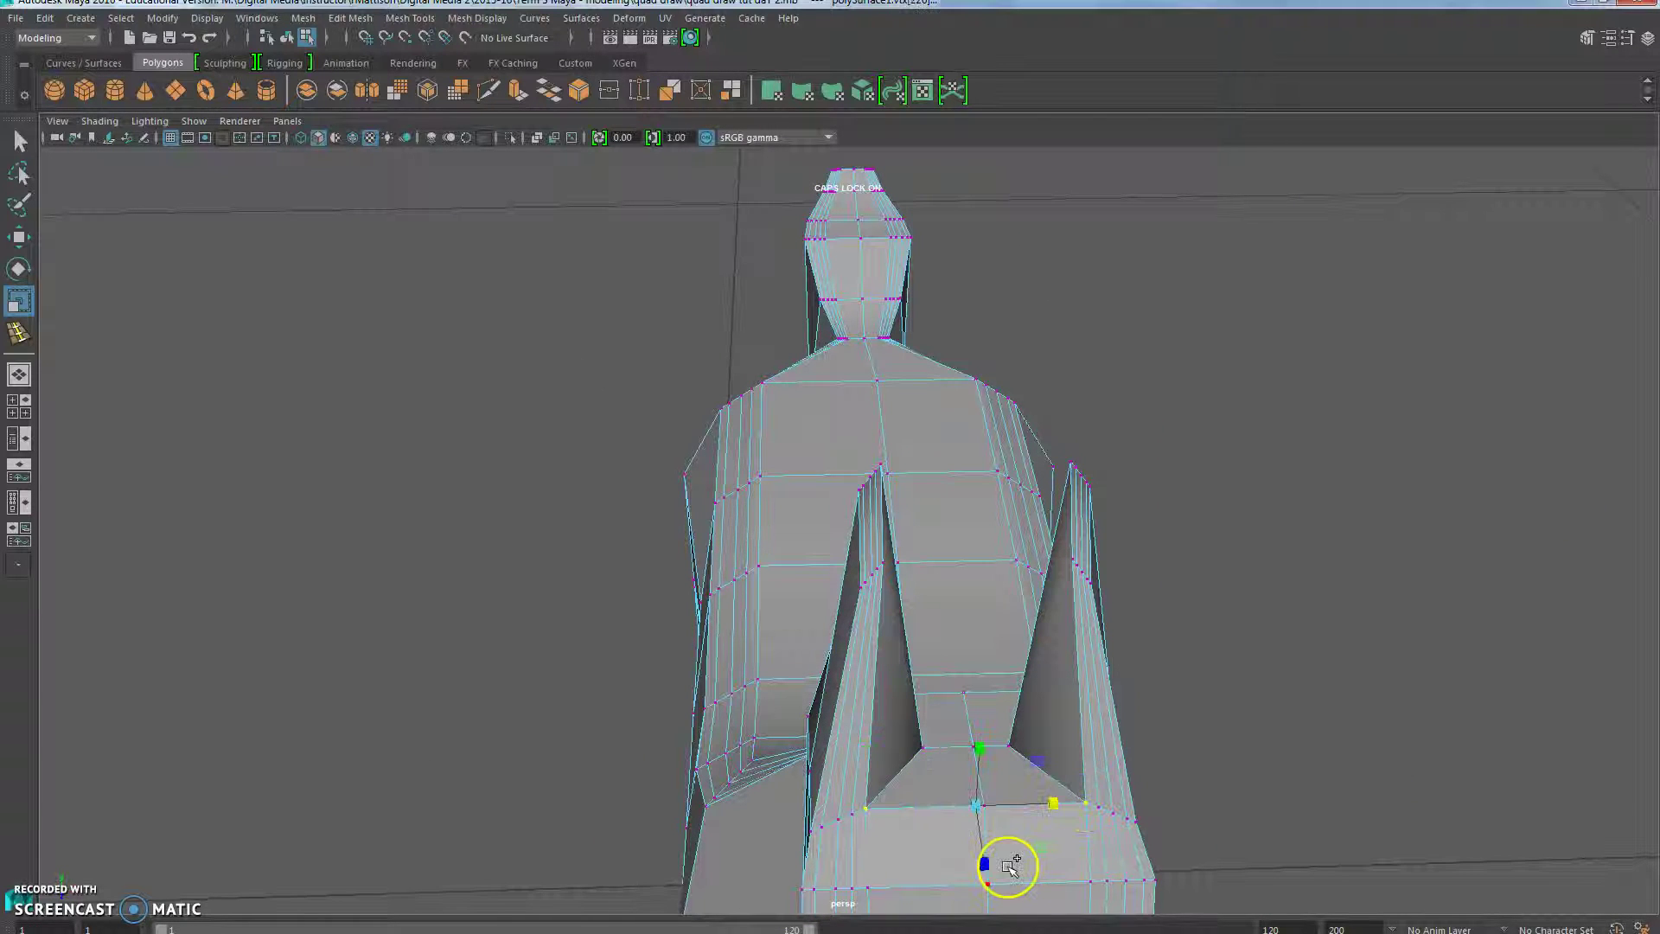
pyautogui.press('w')
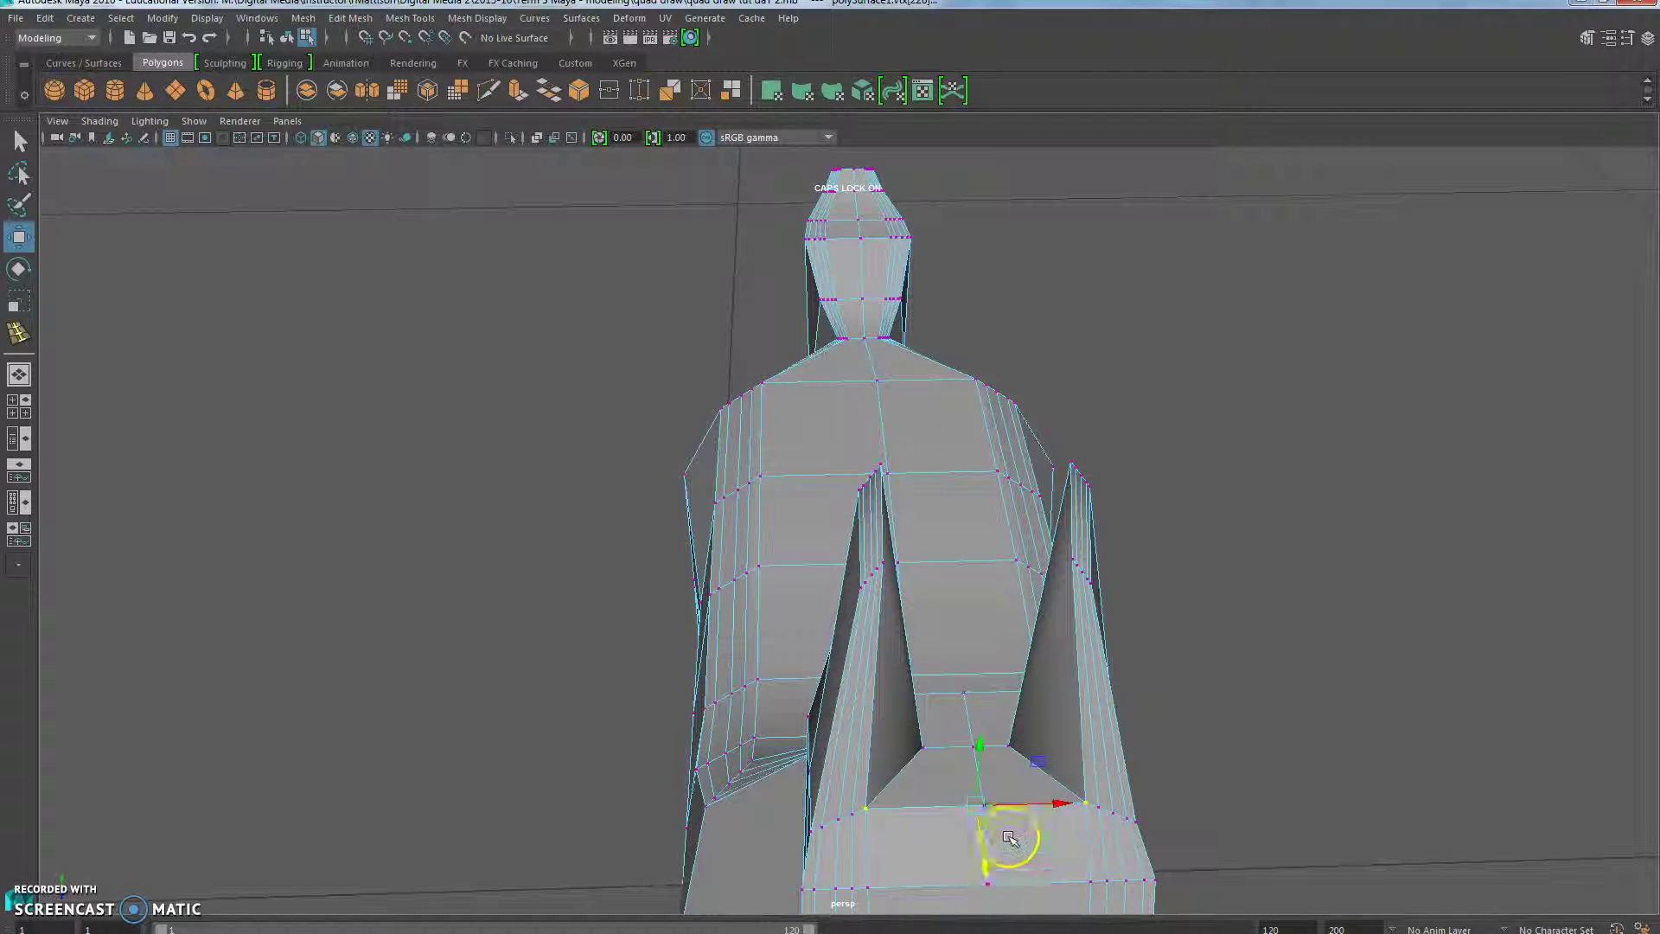
pyautogui.moveTo(984, 865); pyautogui.dragTo(985, 838, button='middle')
pyautogui.press('r')
pyautogui.moveTo(1050, 775); pyautogui.dragTo(1027, 778)
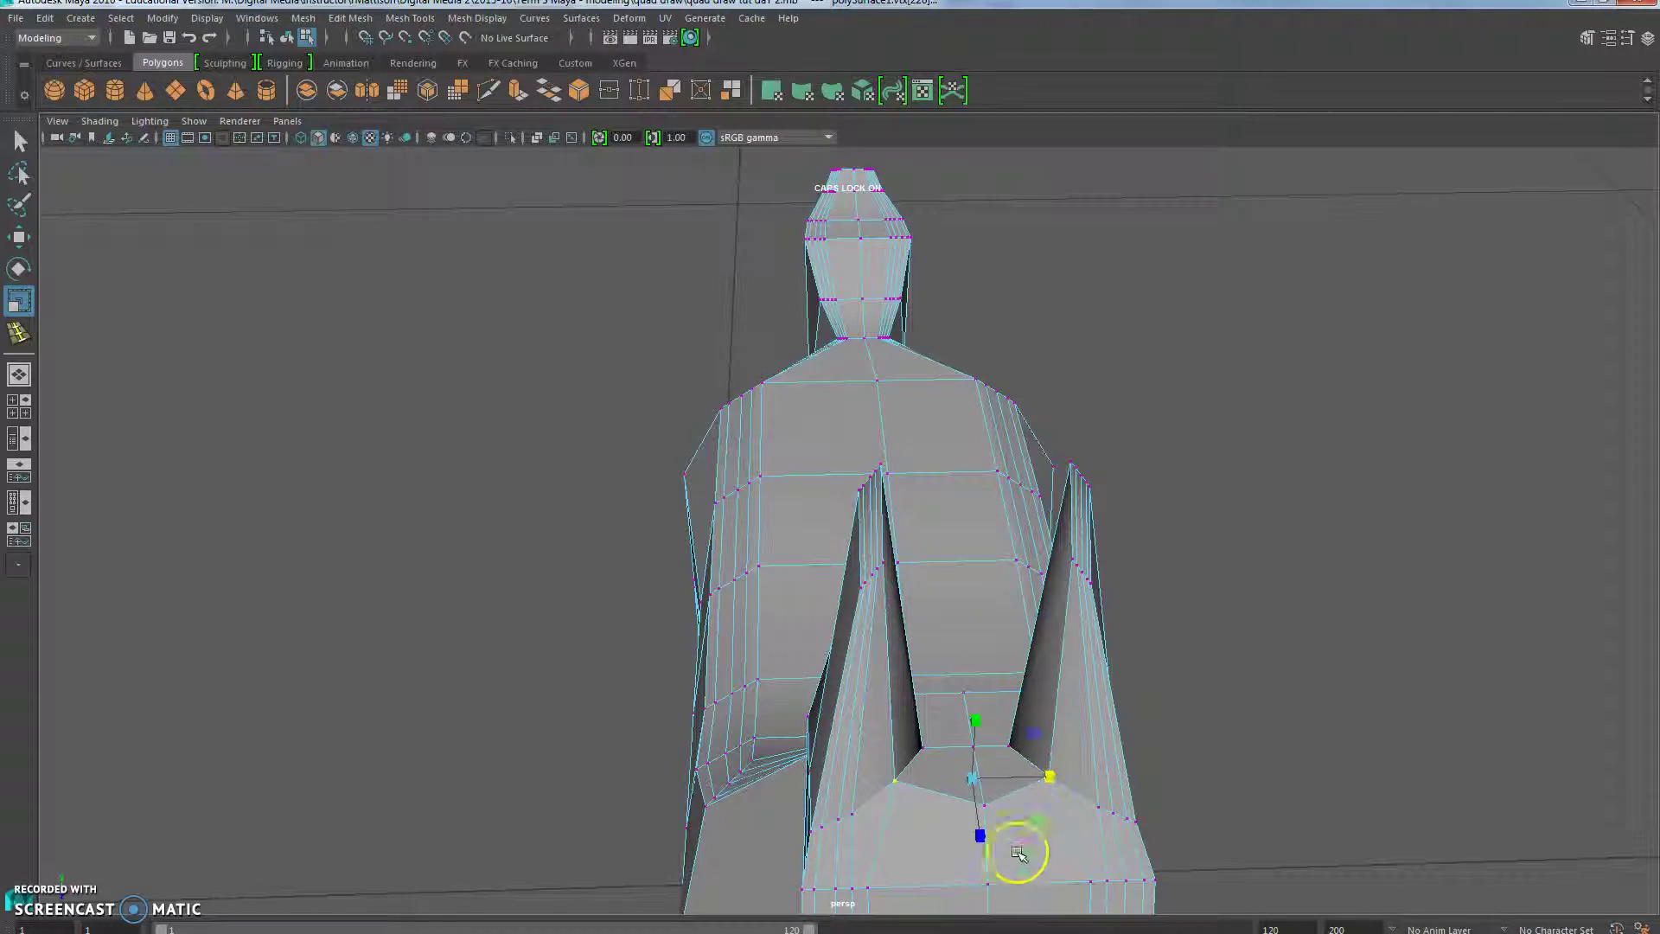
# Step: Scale the two rear inner ear-base vertices closer together and shift them forward toward the ears
pyautogui.keyDown('alt'); pyautogui.moveTo(1015, 859); pyautogui.dragTo(1301, 920); pyautogui.keyUp('alt')
pyautogui.keyDown('alt'); pyautogui.moveTo(885, 656); pyautogui.dragTo(952, 629); pyautogui.keyUp('alt')
pyautogui.click(828, 531)
pyautogui.moveTo(653, 567); pyautogui.dragTo(719, 570)
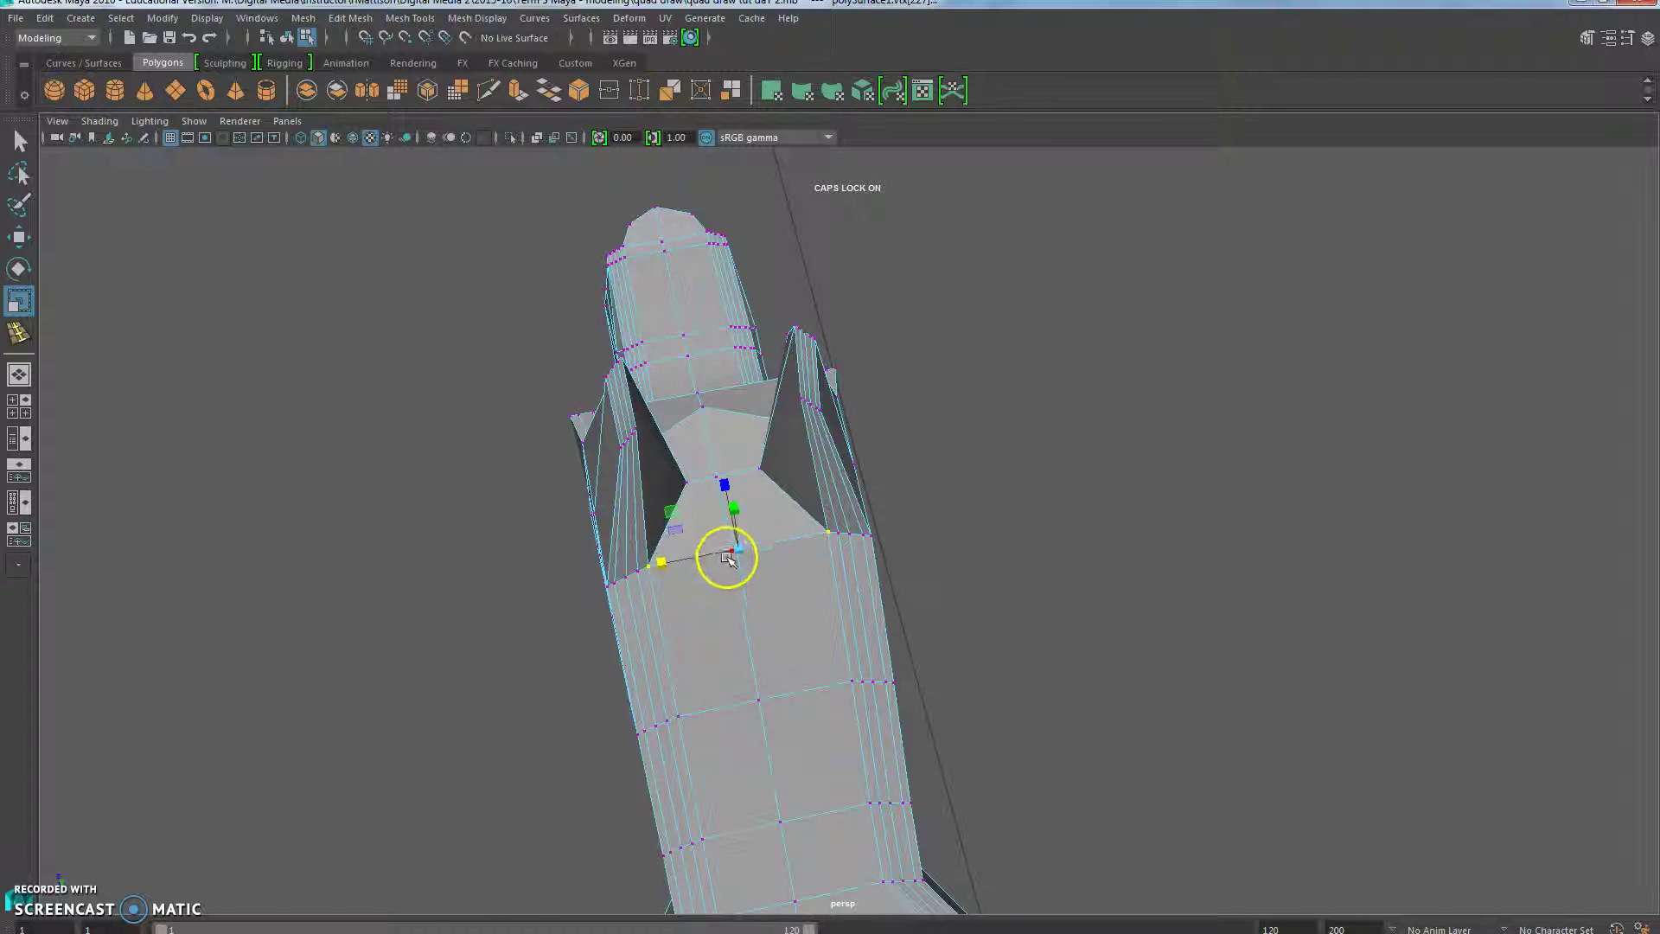
pyautogui.press('w')
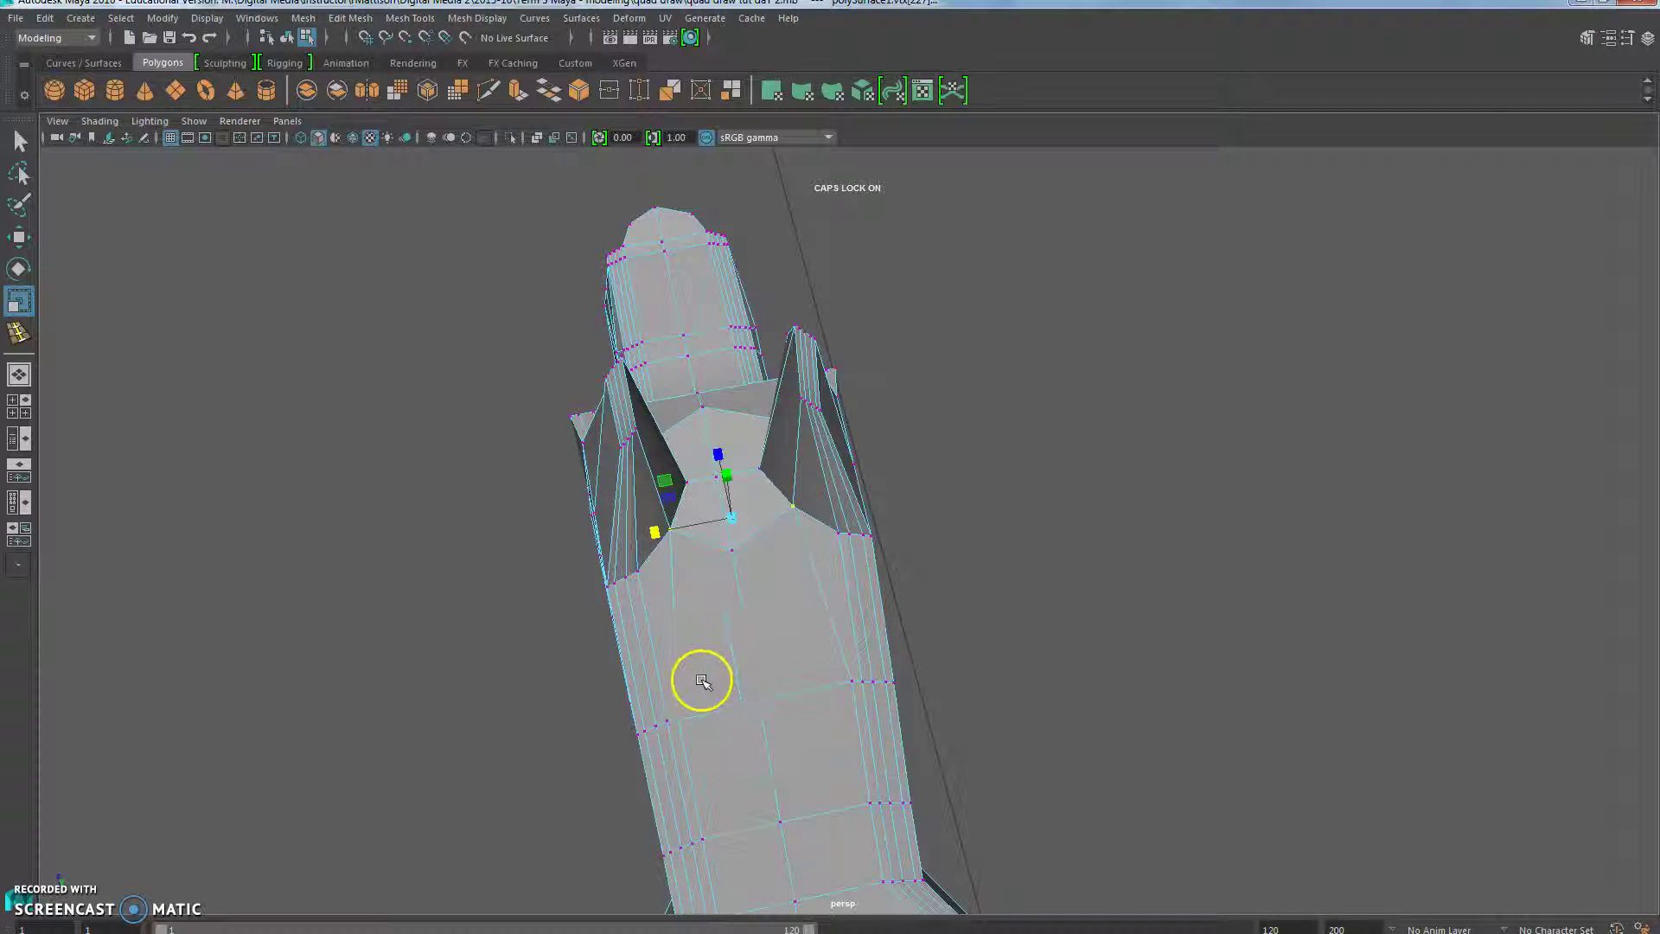
# Step: Select the matching vertices at the rear base of both ears and scale them slightly closer together
pyautogui.keyDown('alt'); pyautogui.moveTo(696, 682); pyautogui.dragTo(719, 620); pyautogui.keyUp('alt')
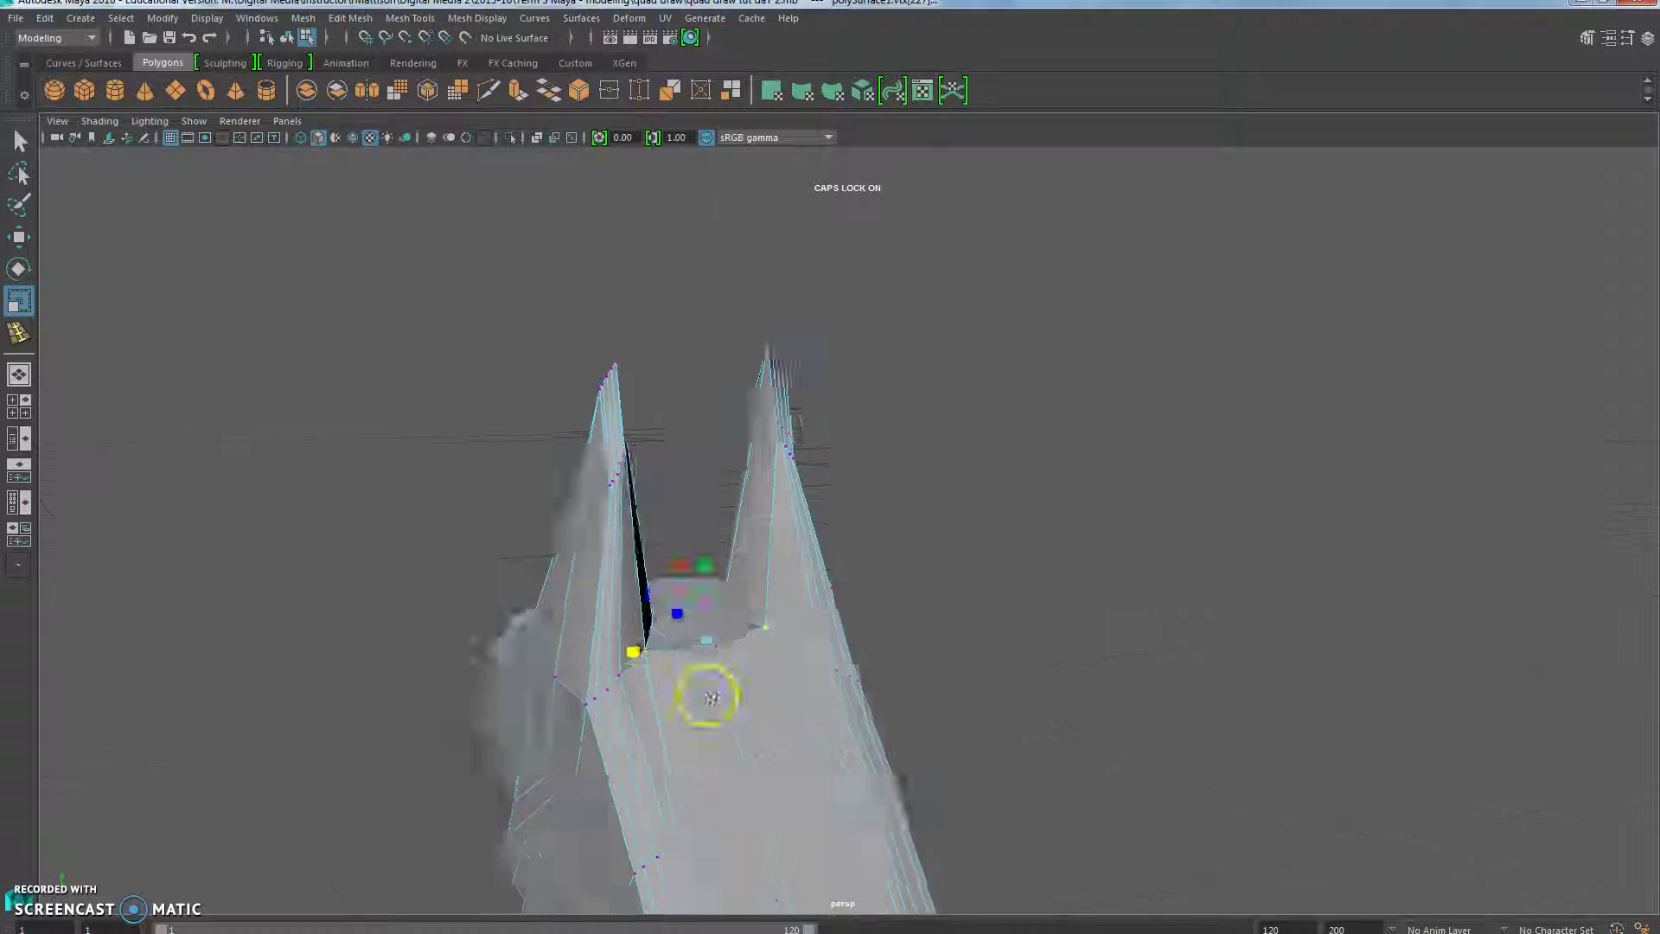
pyautogui.keyDown('alt'); pyautogui.moveTo(693, 707); pyautogui.dragTo(663, 589); pyautogui.keyUp('alt')
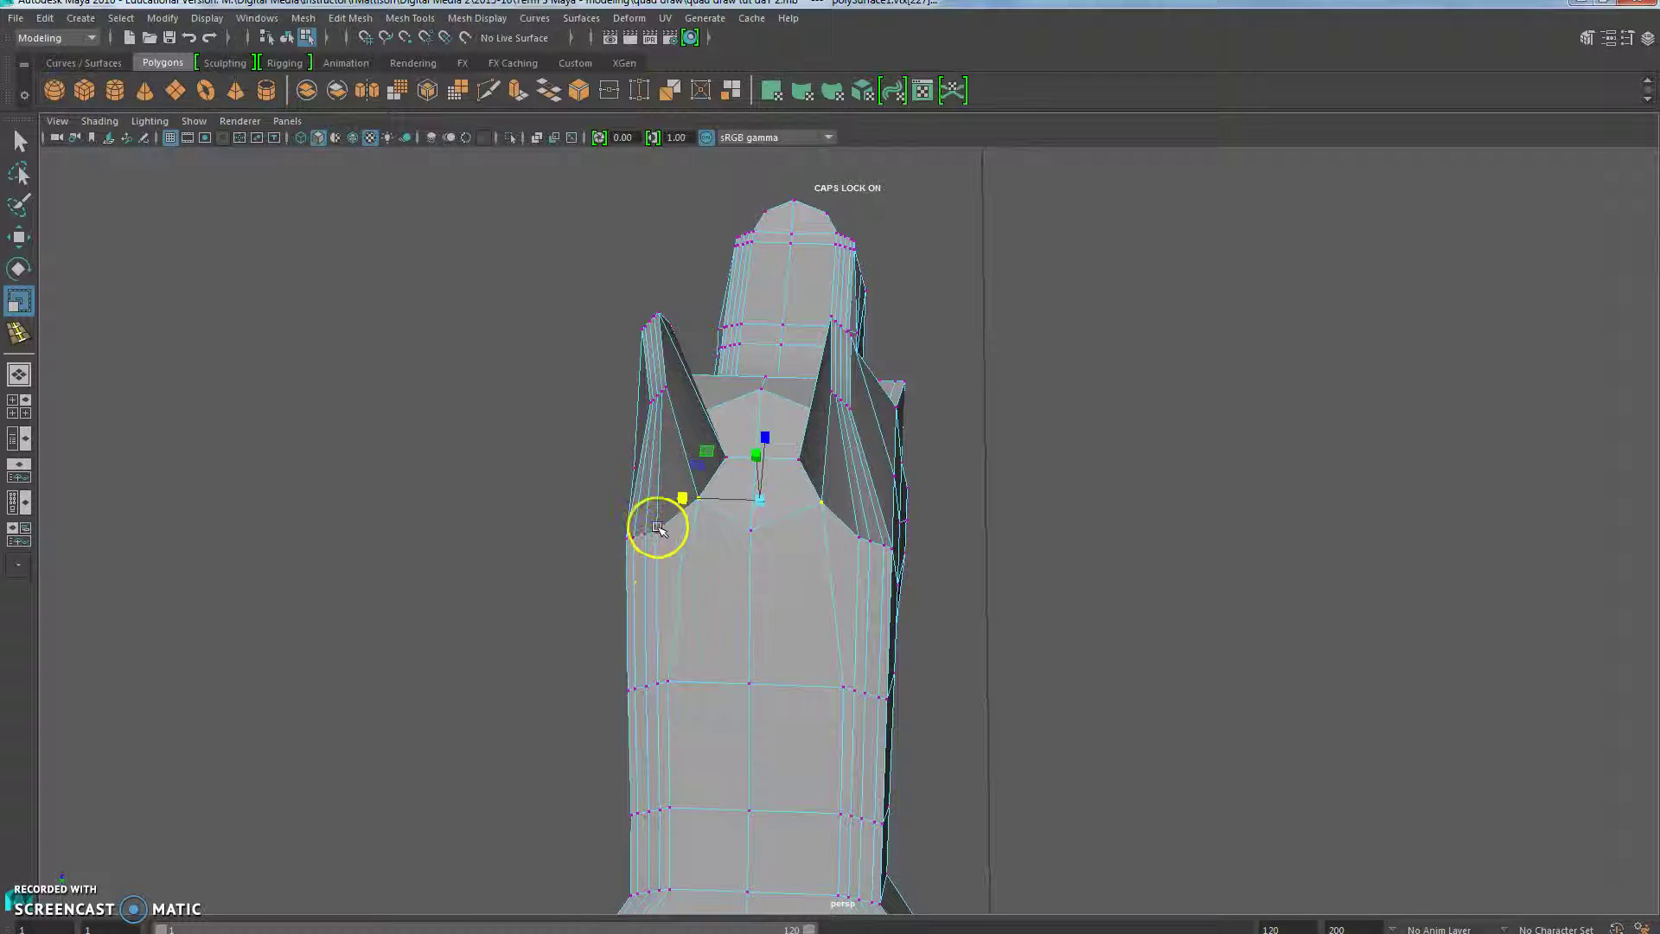
pyautogui.moveTo(830, 541); pyautogui.dragTo(859, 582)
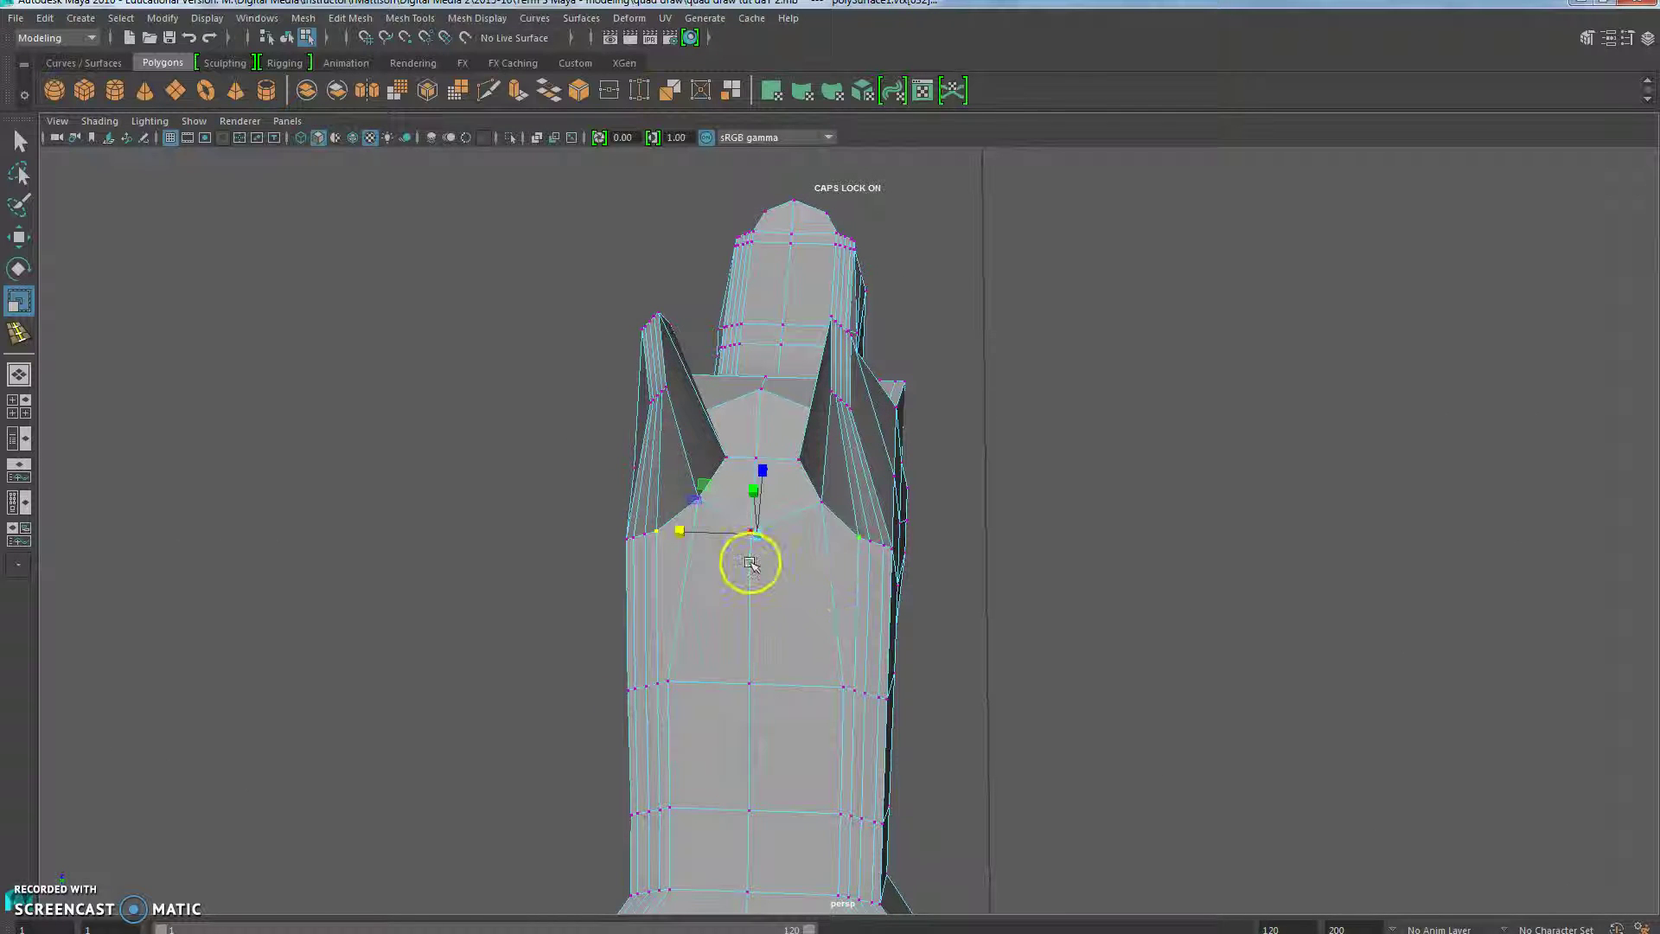
pyautogui.moveTo(679, 531); pyautogui.dragTo(695, 560)
# Step: Select the front base vertices at the outer side of both ears and scale them closer together
pyautogui.keyDown('alt'); pyautogui.moveTo(744, 645); pyautogui.dragTo(586, 333); pyautogui.keyUp('alt')
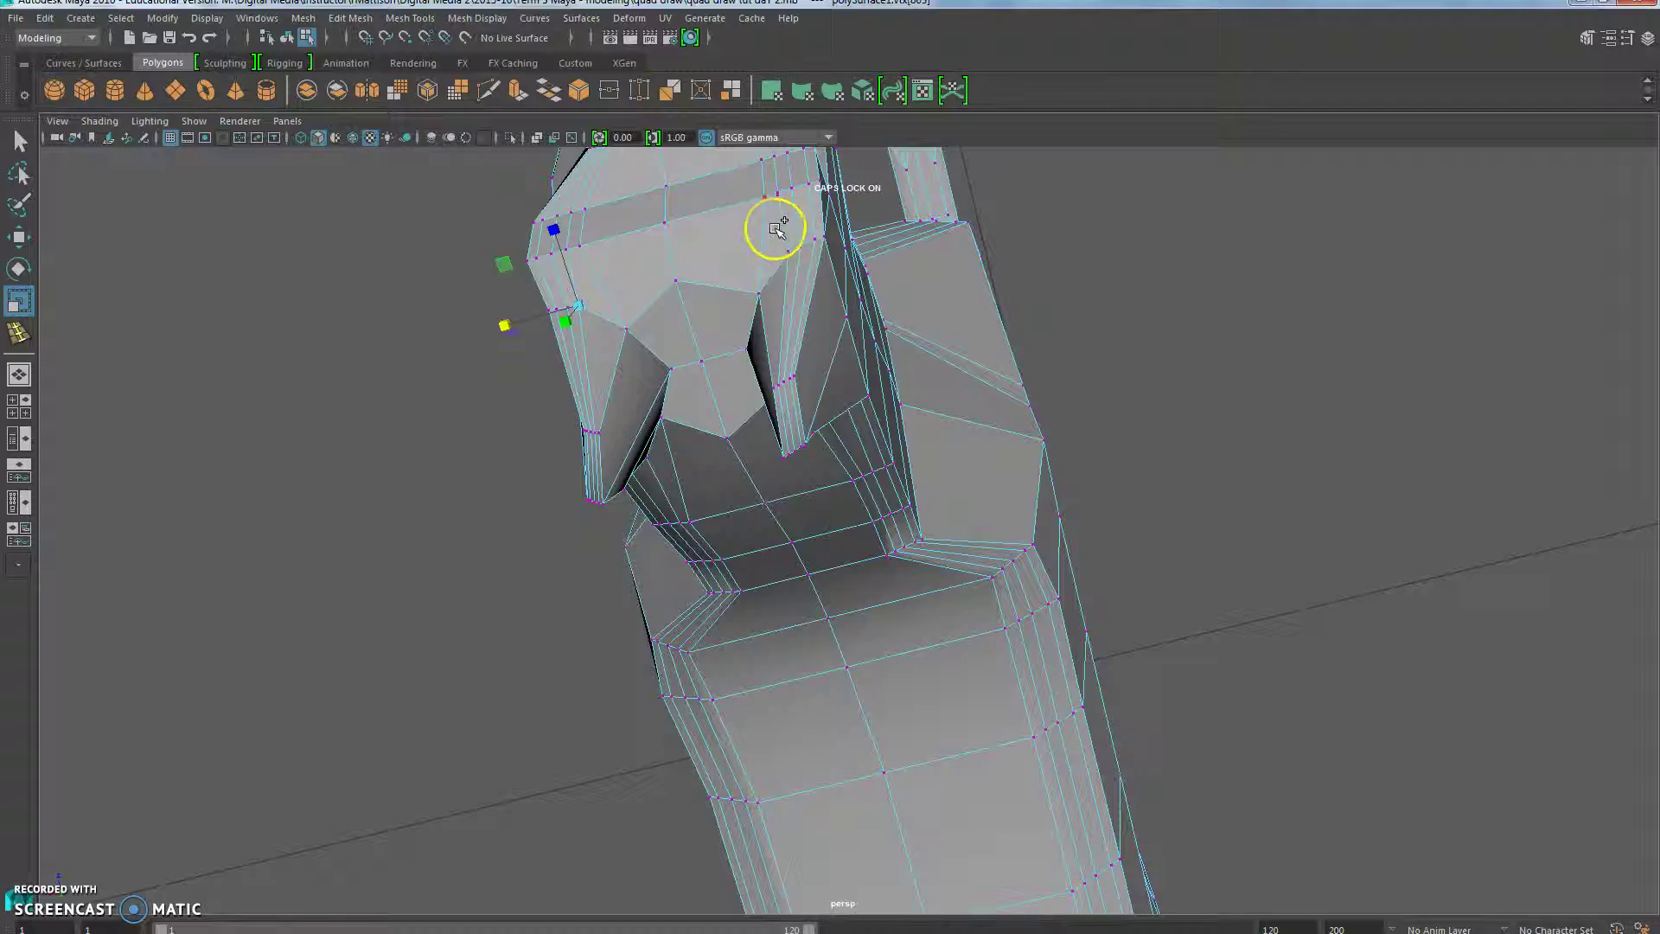
pyautogui.keyDown('alt'); pyautogui.moveTo(734, 567); pyautogui.dragTo(959, 692); pyautogui.keyUp('alt')
pyautogui.keyDown('shift'); pyautogui.click(893, 830); pyautogui.keyUp('shift')
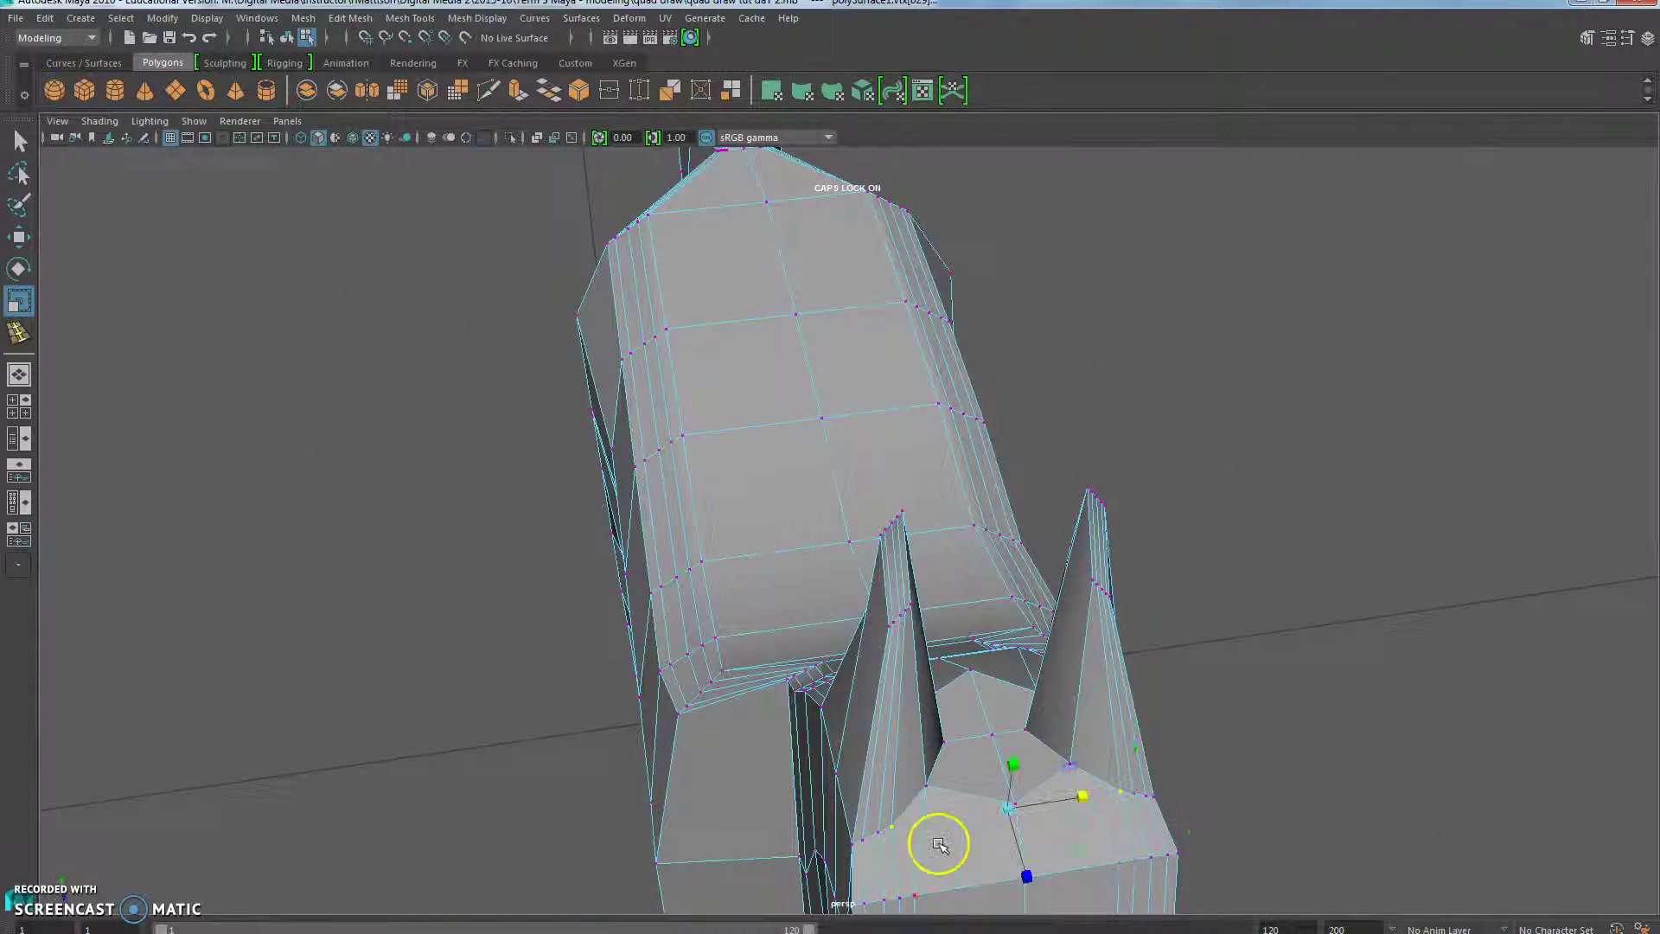
pyautogui.keyDown('shift'); pyautogui.click(1075, 794); pyautogui.keyUp('shift')
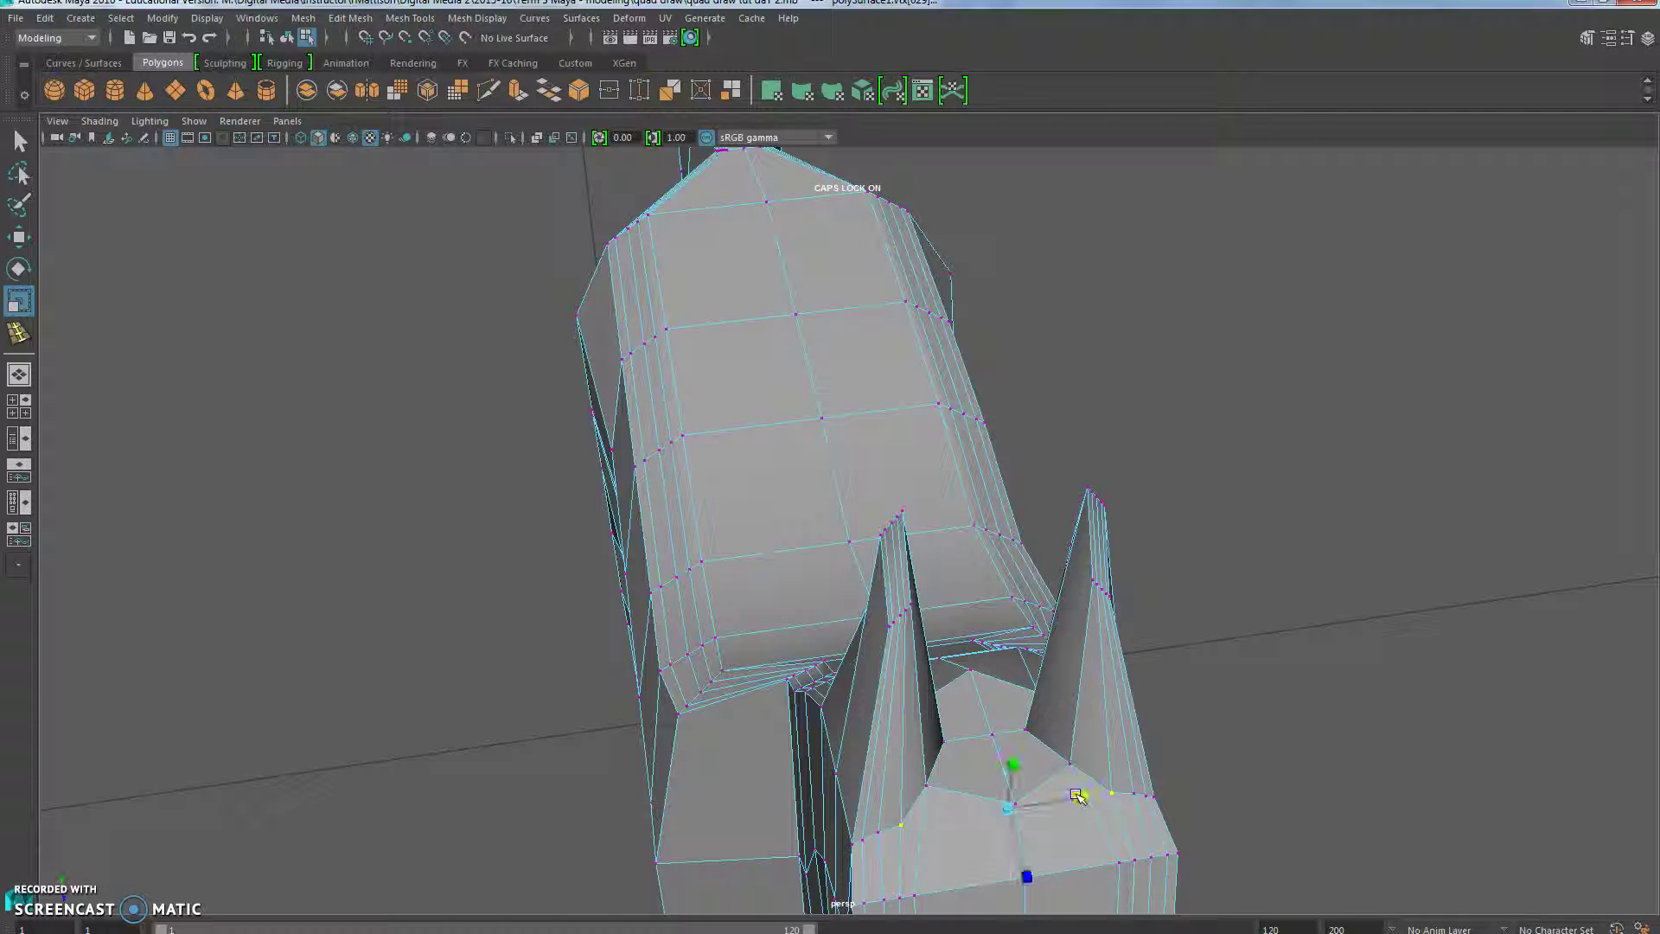
pyautogui.keyDown('alt'); pyautogui.moveTo(1008, 871); pyautogui.dragTo(925, 882); pyautogui.keyUp('alt')
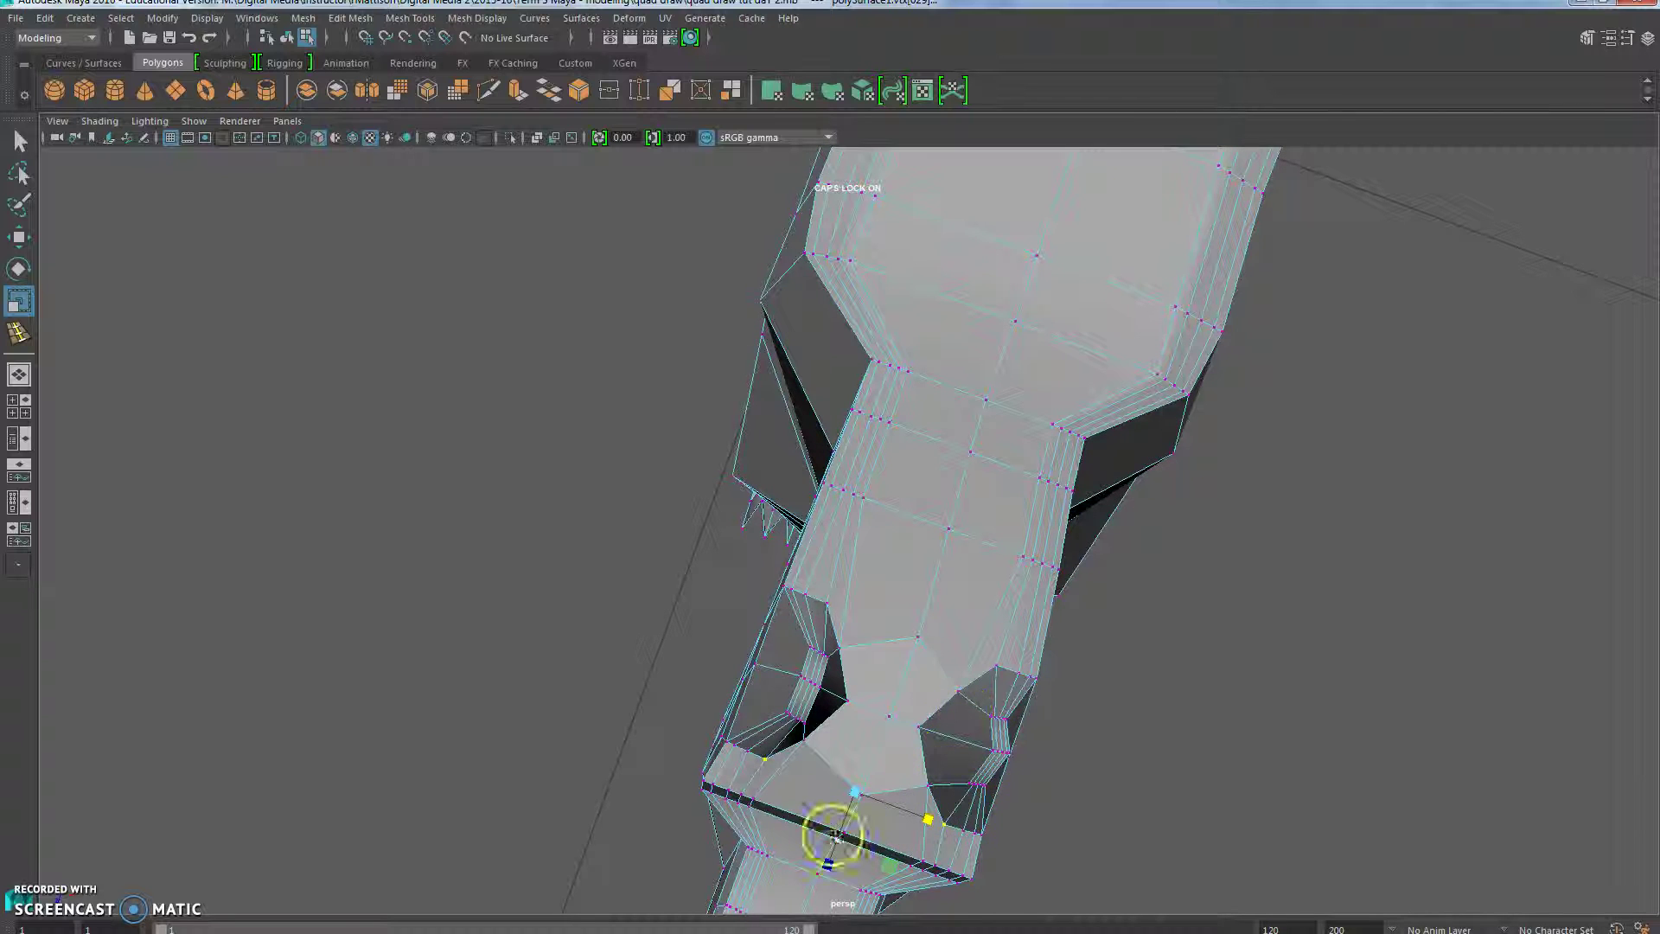
# Step: Select the large outer side faces of both ears and extrude them
pyautogui.keyDown('alt'); pyautogui.moveTo(822, 829); pyautogui.dragTo(933, 711); pyautogui.keyUp('alt')
pyautogui.moveTo(855, 530); pyautogui.dragTo(856, 724, button='right')
pyautogui.moveTo(867, 597); pyautogui.dragTo(867, 595, button='right')
pyautogui.click(871, 583)
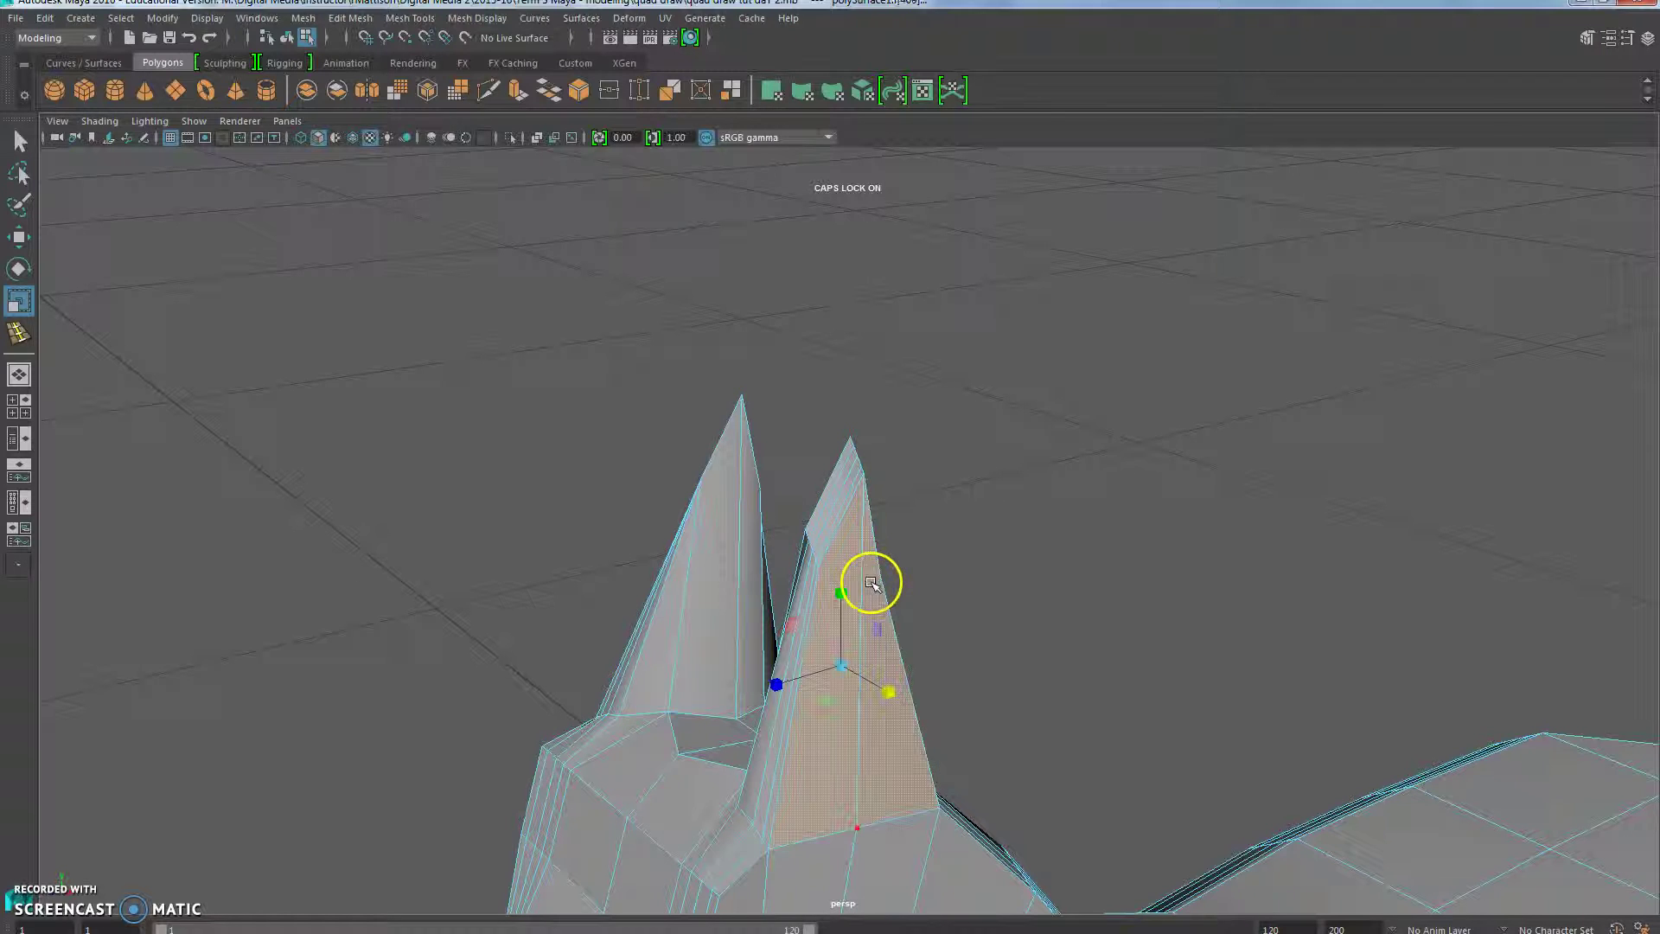
pyautogui.keyDown('alt'); pyautogui.moveTo(745, 795); pyautogui.dragTo(940, 685); pyautogui.keyUp('alt')
pyautogui.keyDown('shift'); pyautogui.click(1043, 698); pyautogui.keyUp('shift')
pyautogui.keyDown('alt'); pyautogui.moveTo(1043, 699); pyautogui.dragTo(975, 767); pyautogui.keyUp('alt')
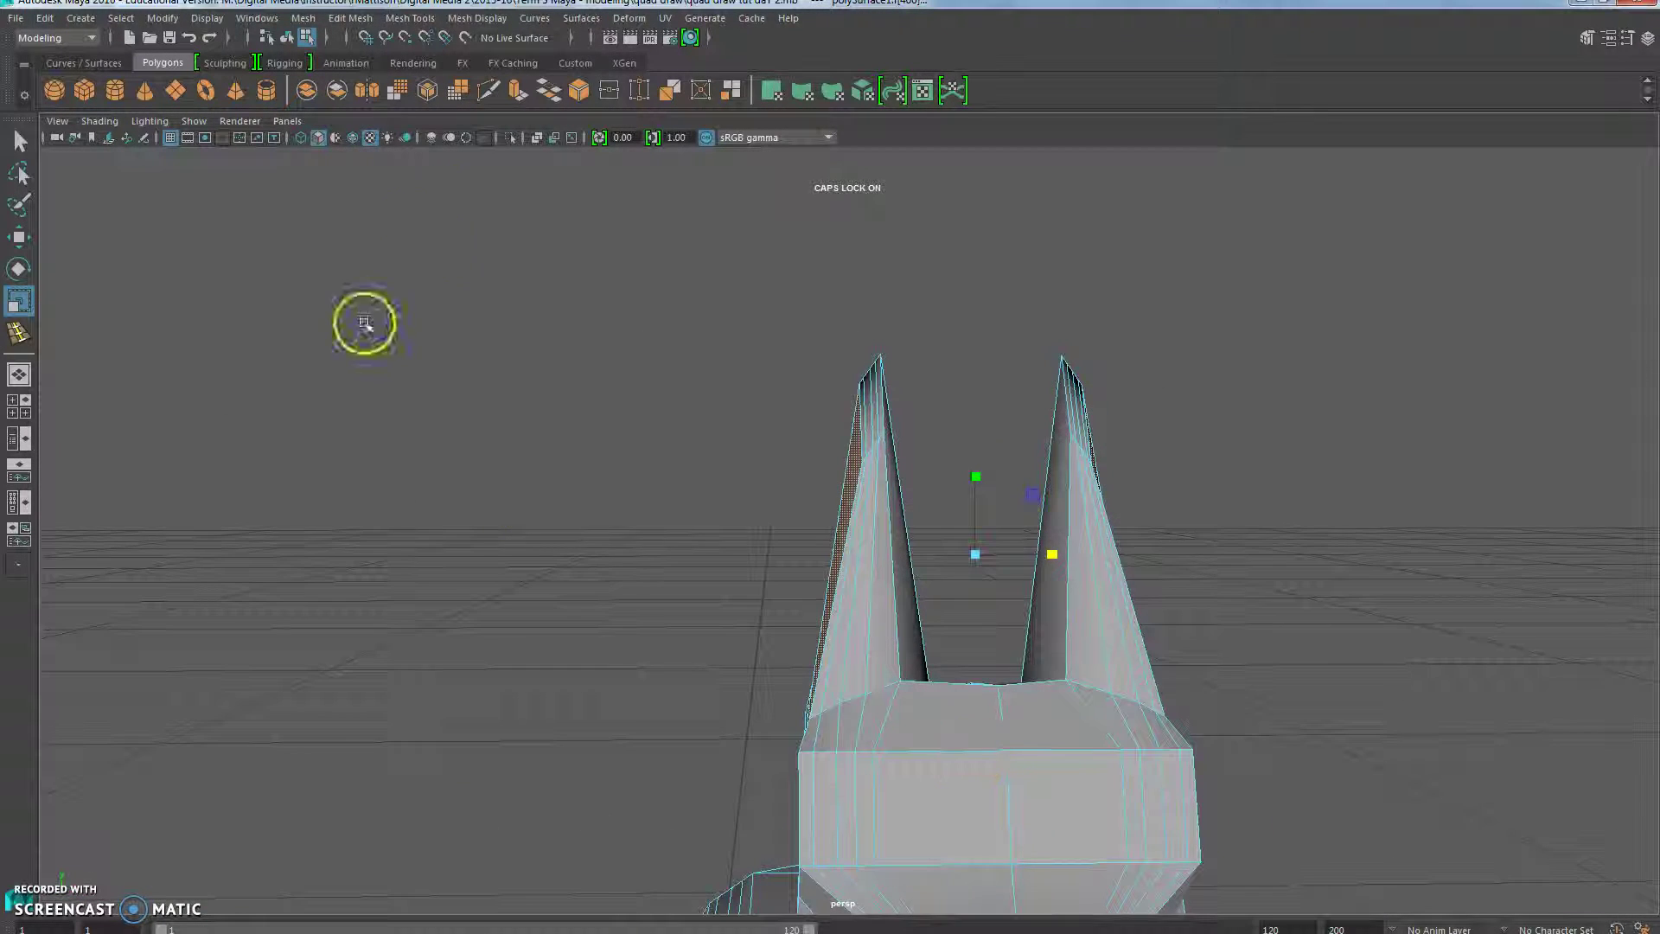
pyautogui.hotkey('ctrl', 'e')
pyautogui.click(1045, 734)
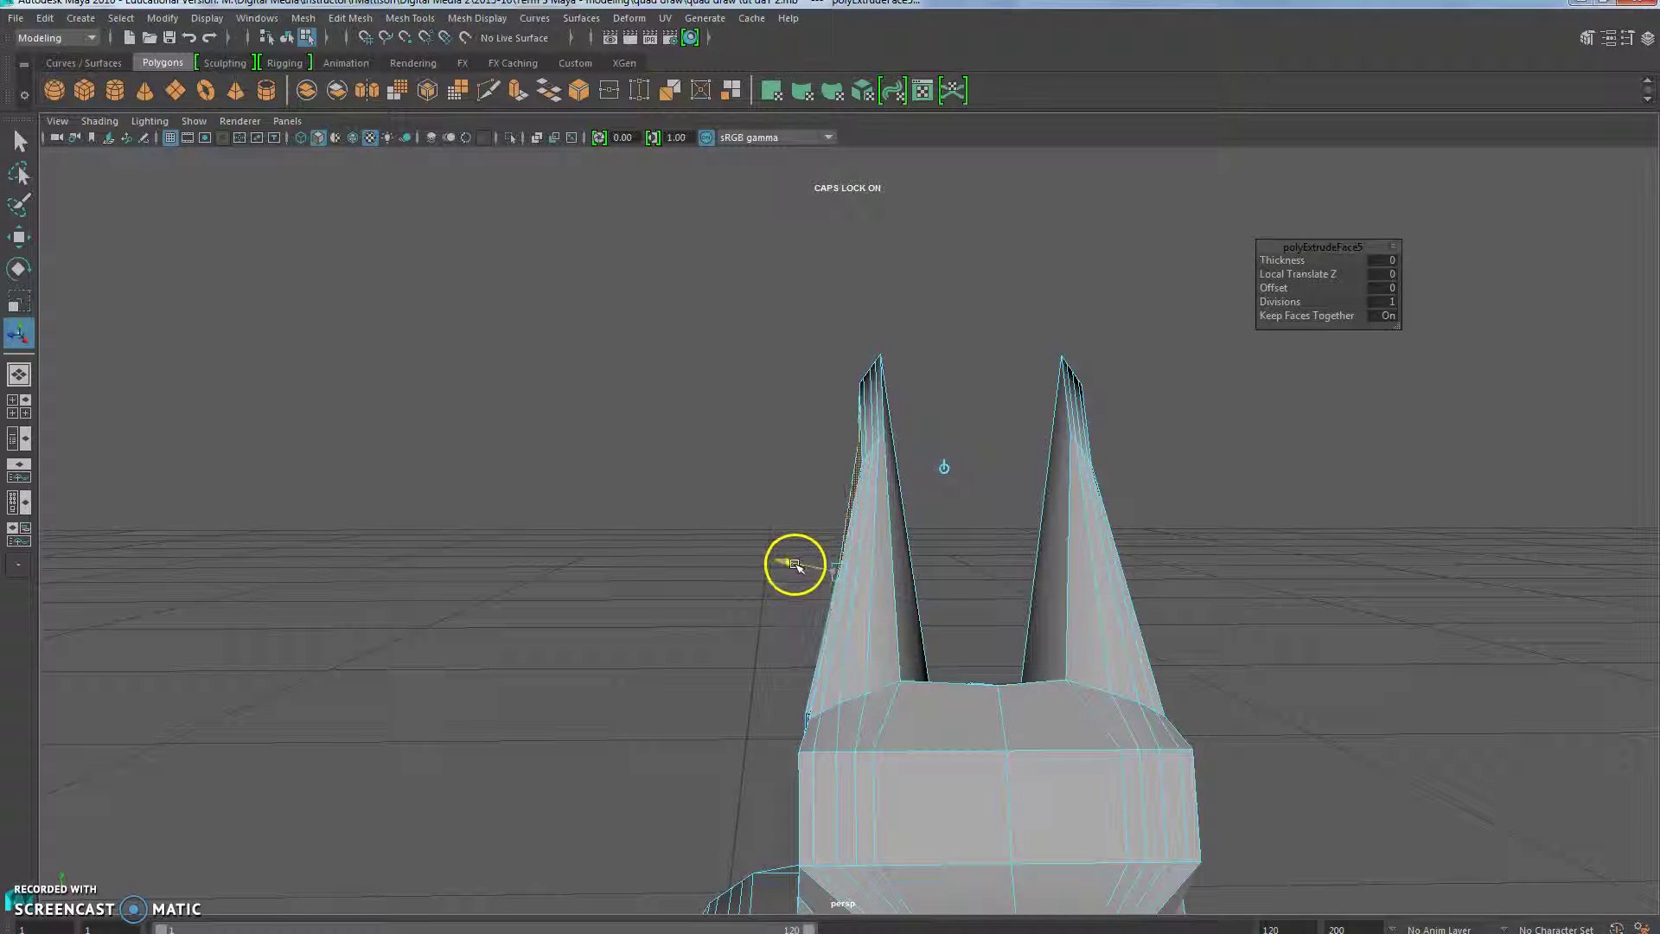
# Step: Push the extruded ear faces inward to a Local Translate Z of about -0.005, forming recesses
pyautogui.keyDown('alt'); pyautogui.moveTo(810, 632); pyautogui.dragTo(888, 697); pyautogui.keyUp('alt')
pyautogui.click(882, 638)
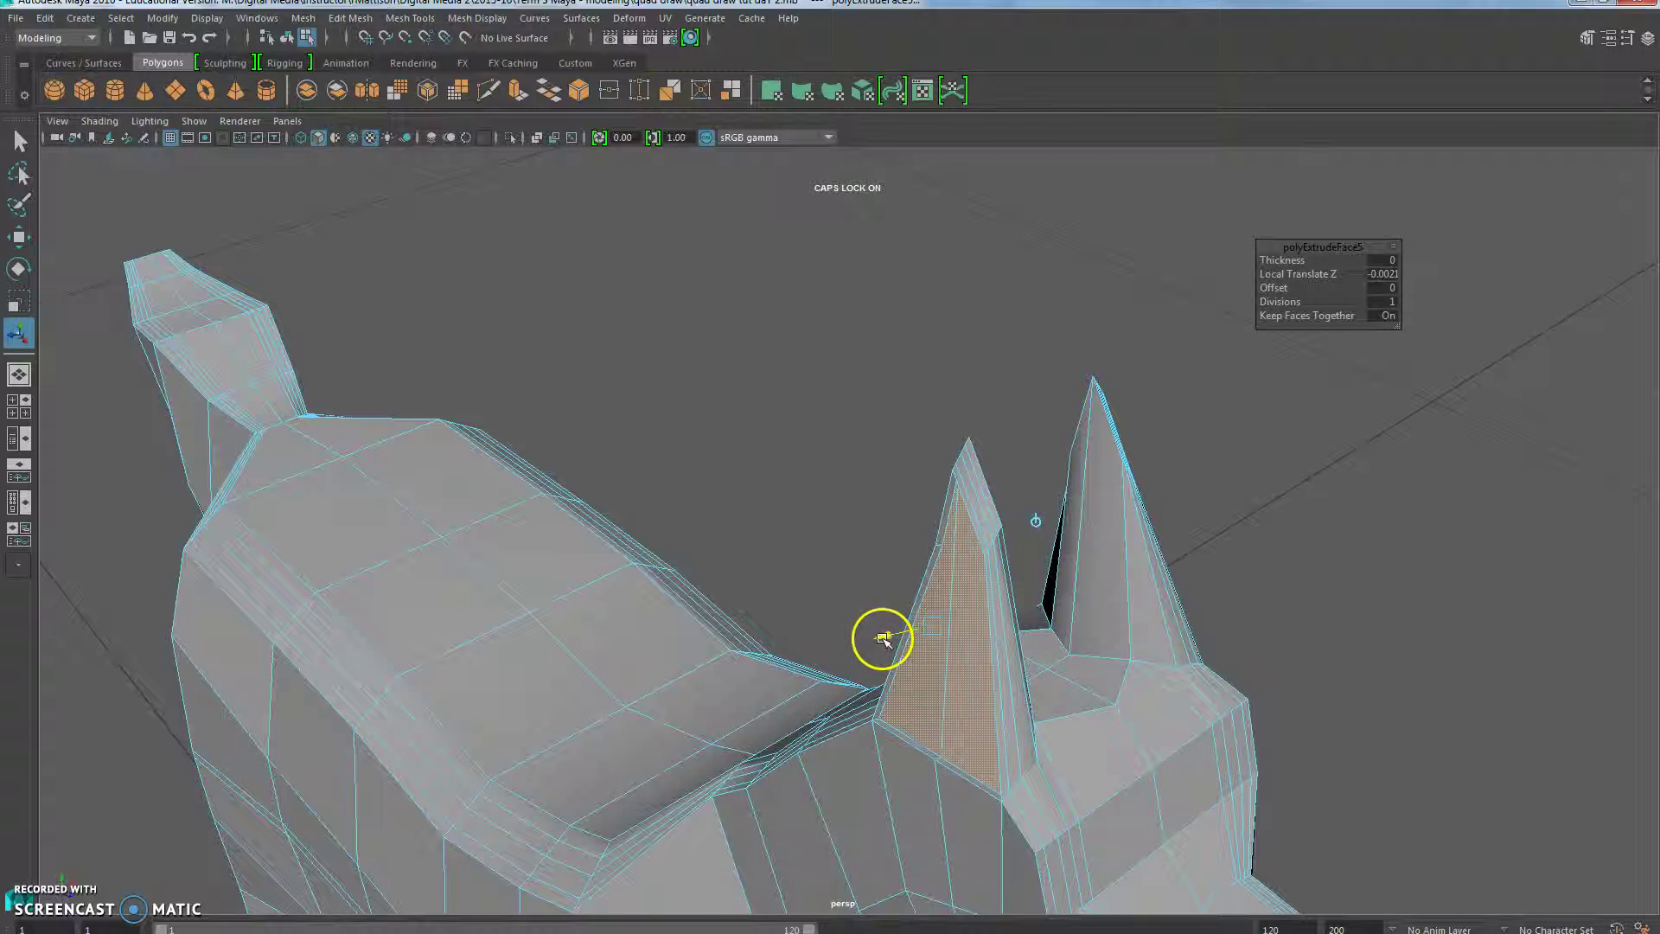
pyautogui.moveTo(894, 637); pyautogui.dragTo(903, 634)
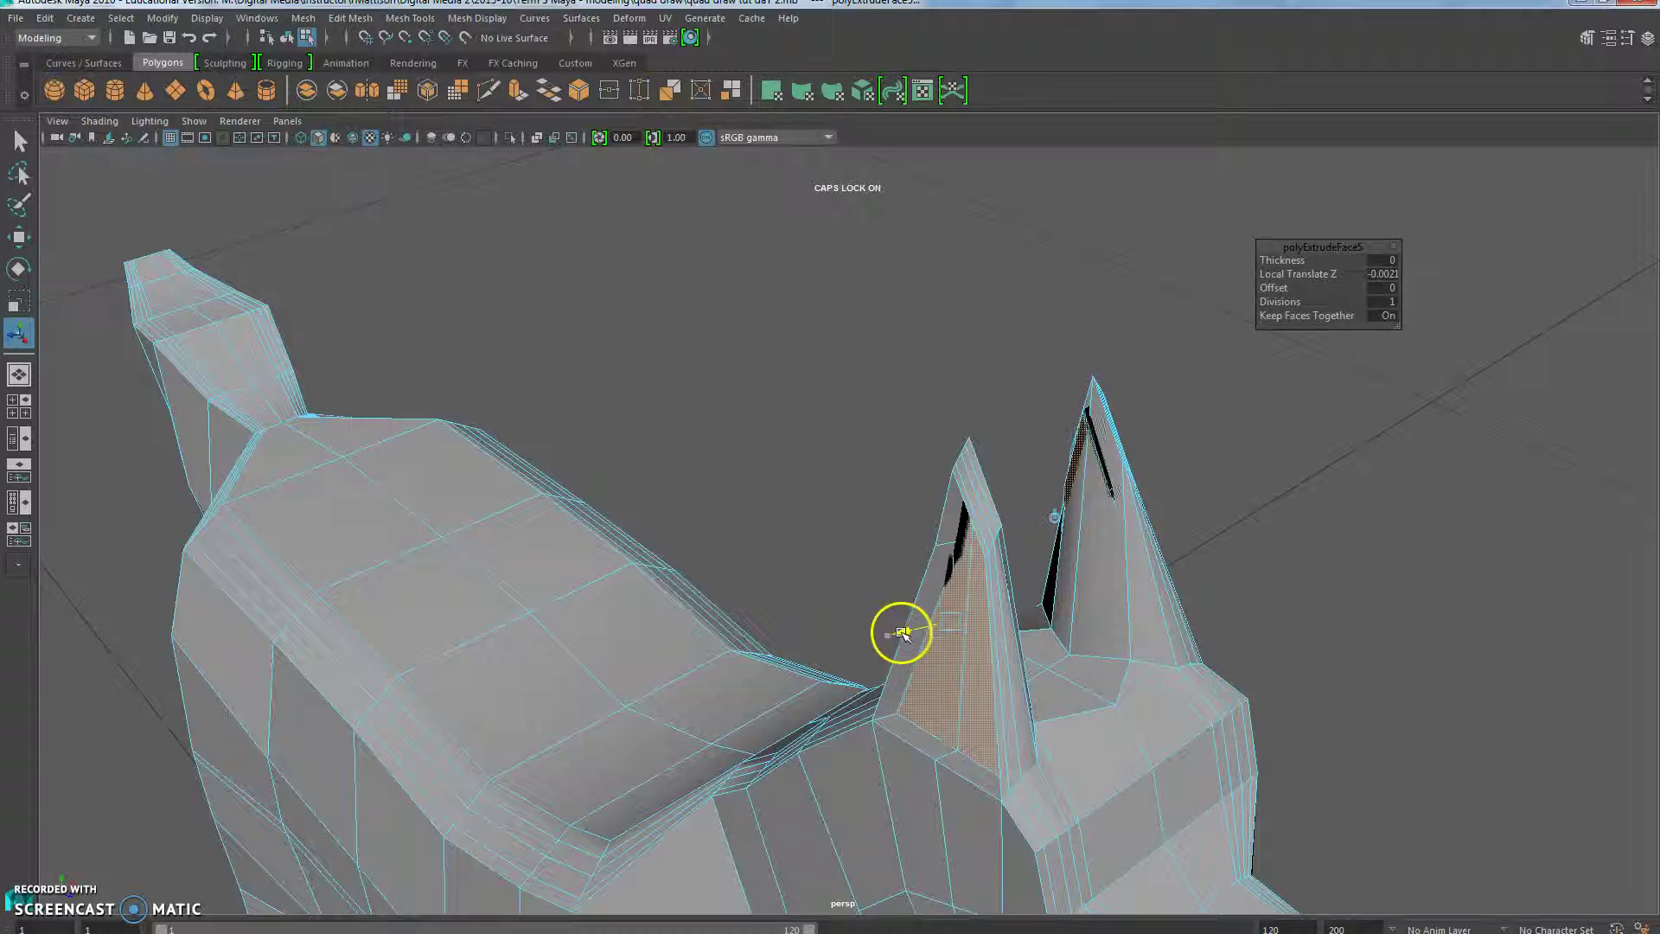
pyautogui.moveTo(902, 633); pyautogui.dragTo(586, 521)
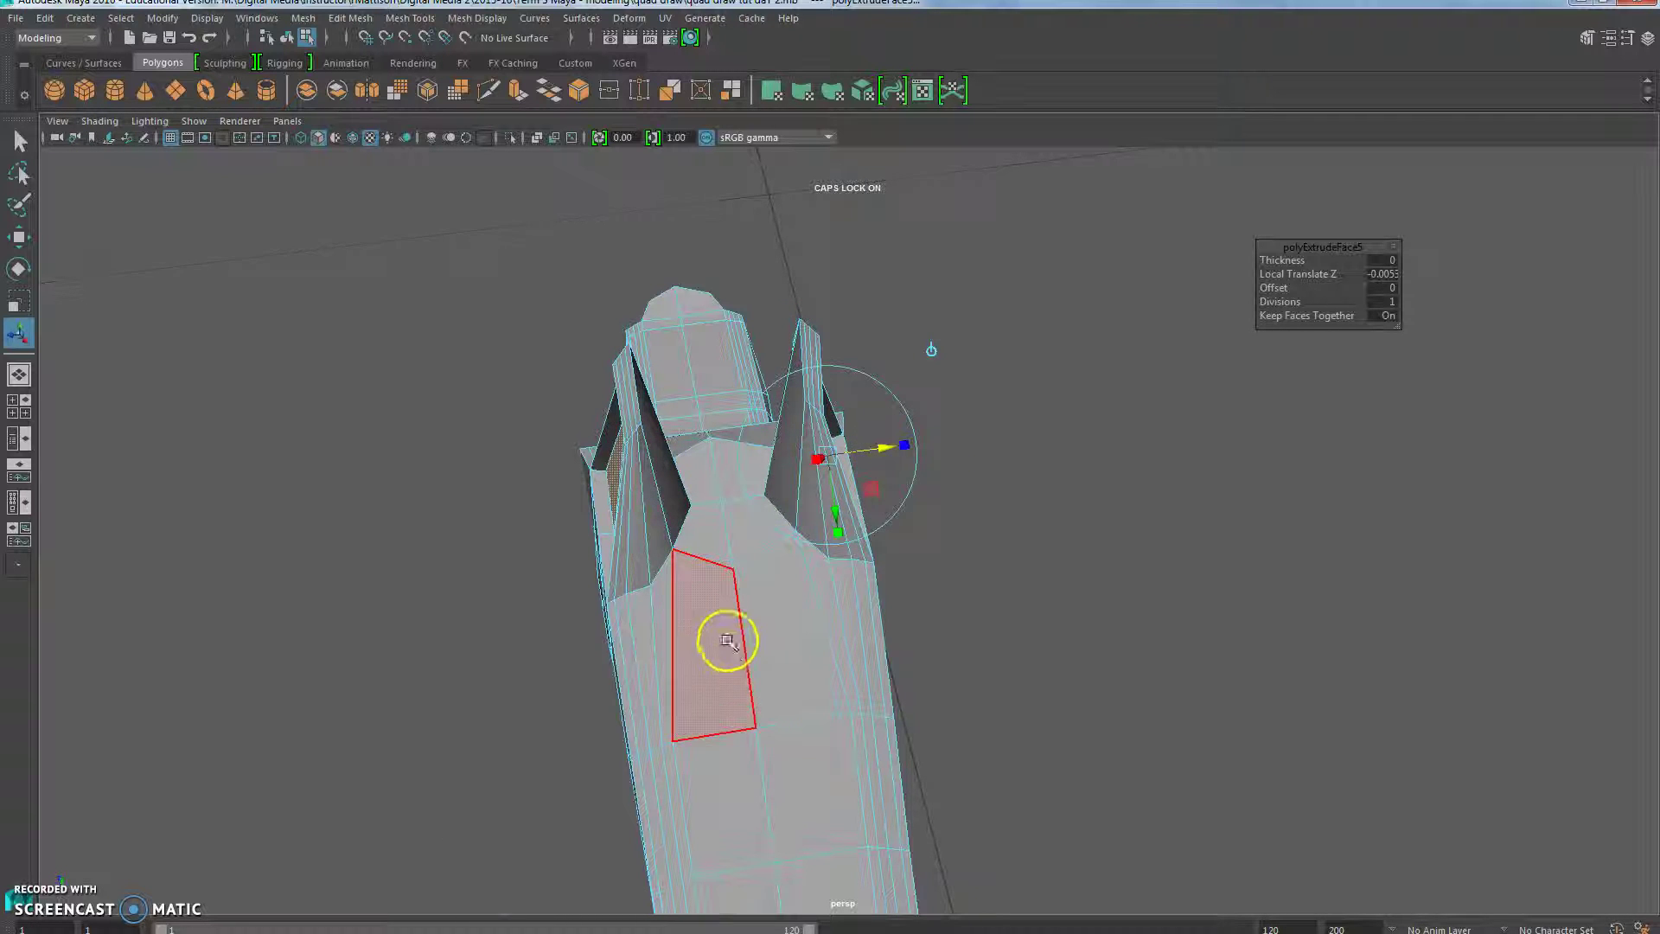
pyautogui.keyDown('alt'); pyautogui.moveTo(723, 637); pyautogui.dragTo(842, 581); pyautogui.keyUp('alt')
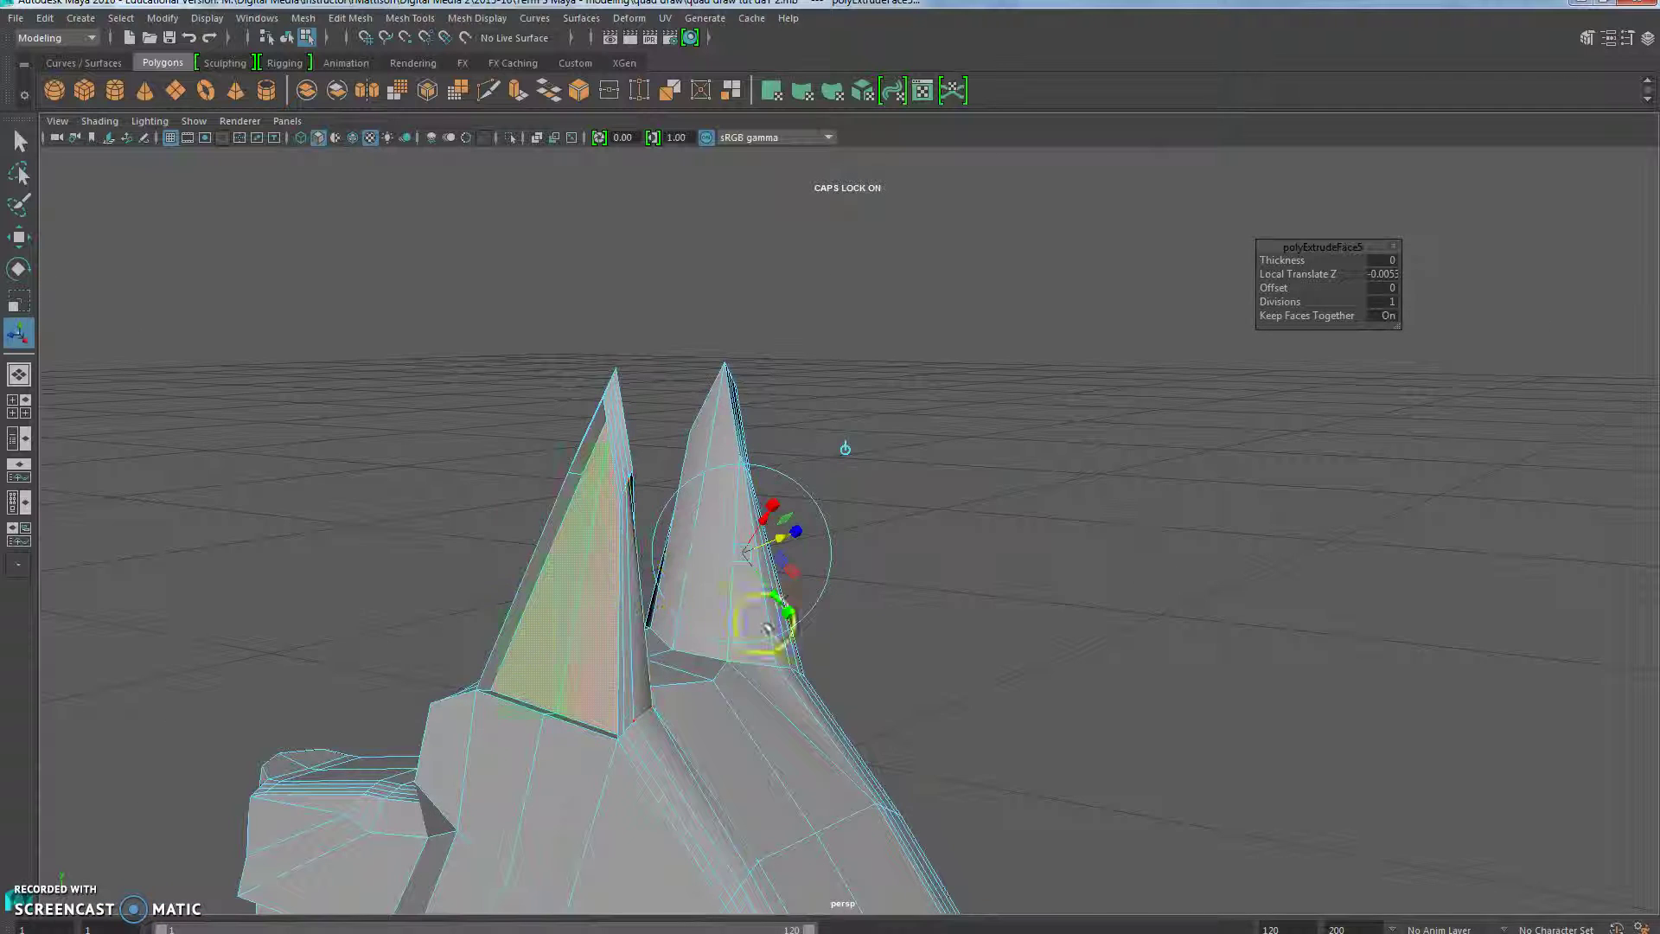
pyautogui.press('q')
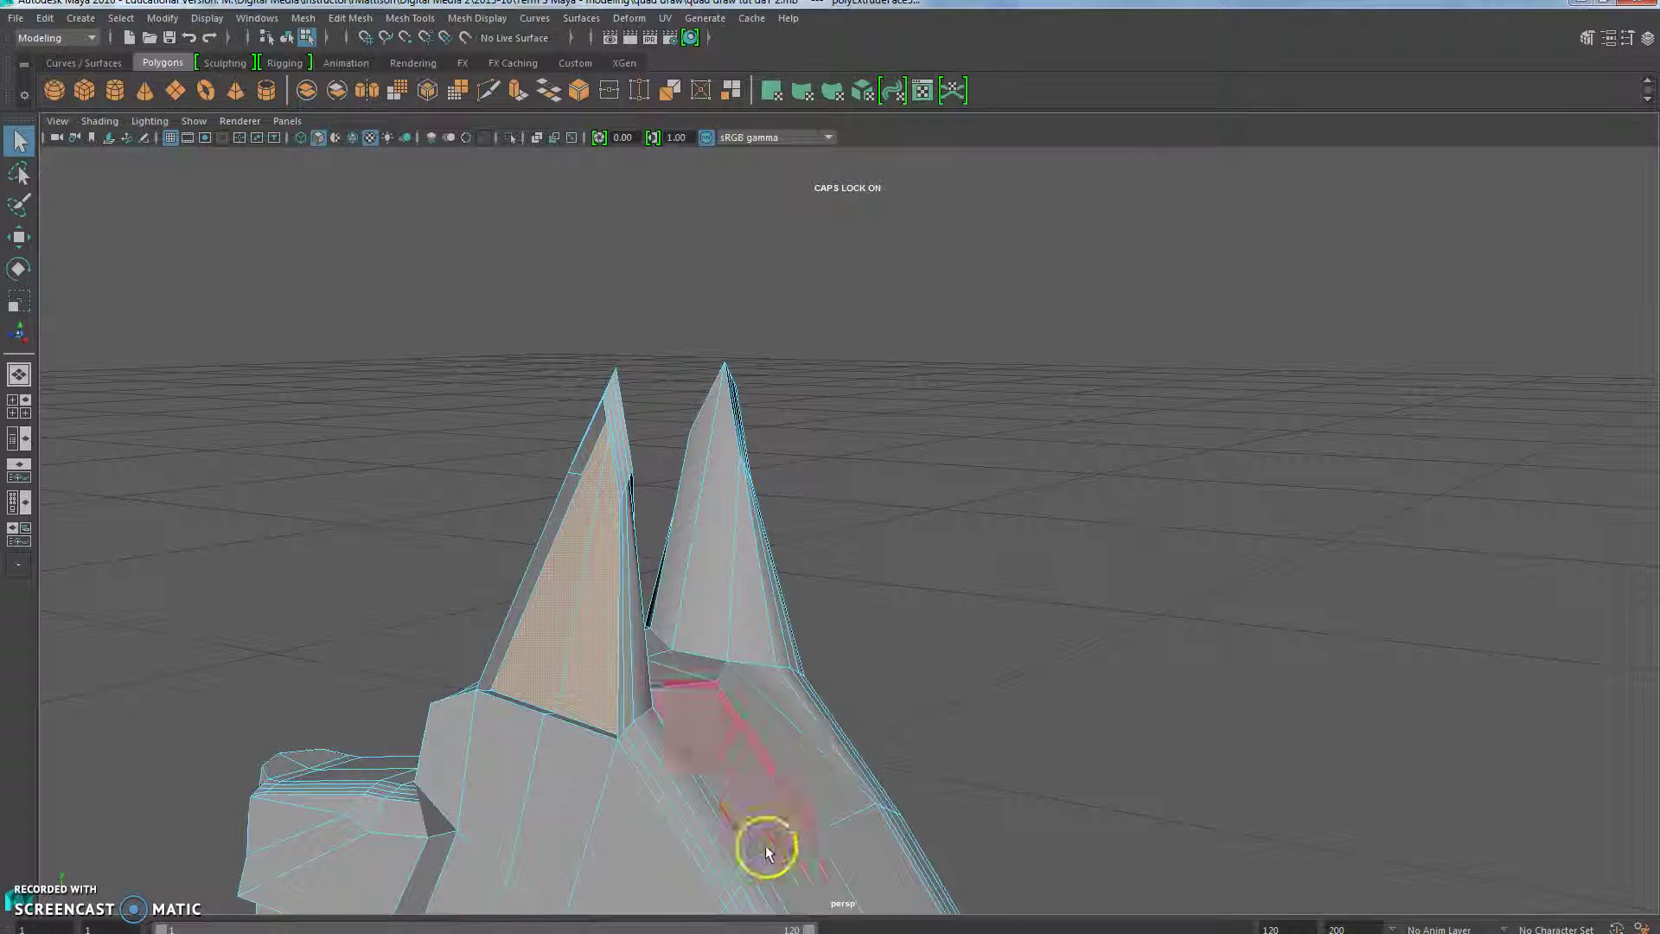
# Step: Select the vertical centre edges of the recessed faces on both ears, scale them inward and lower them slightly
pyautogui.keyDown('alt'); pyautogui.moveTo(627, 811); pyautogui.dragTo(668, 811); pyautogui.keyUp('alt')
pyautogui.rightClick(607, 732)
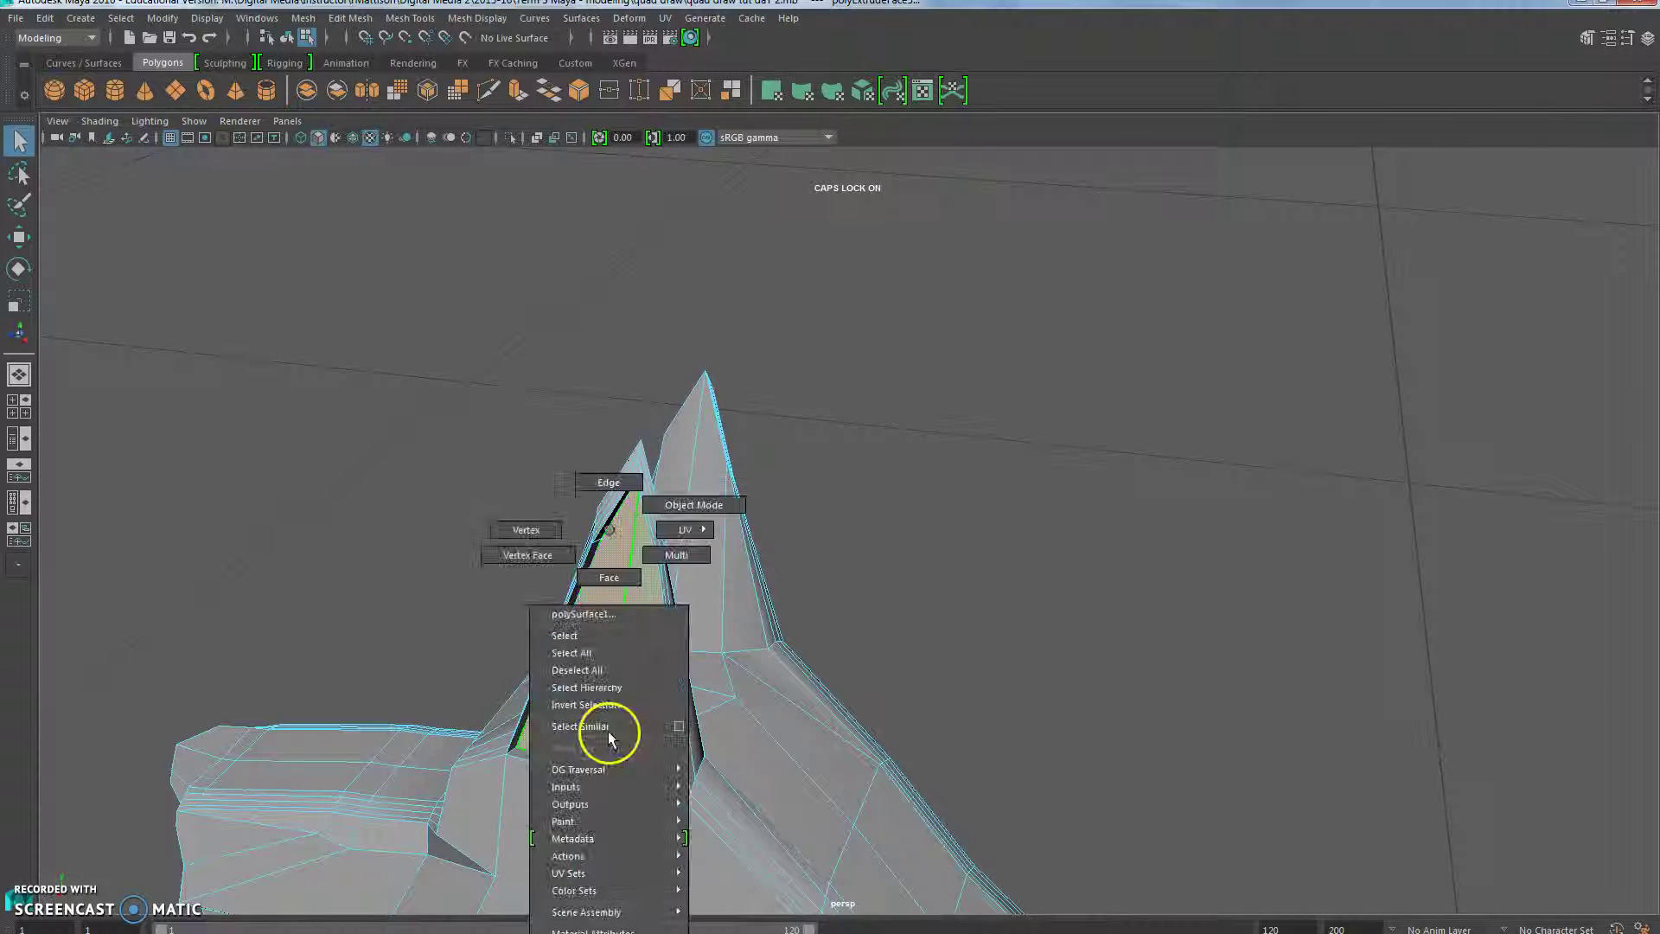
pyautogui.click(608, 502)
pyautogui.keyDown('alt'); pyautogui.moveTo(609, 799); pyautogui.dragTo(393, 829); pyautogui.keyUp('alt')
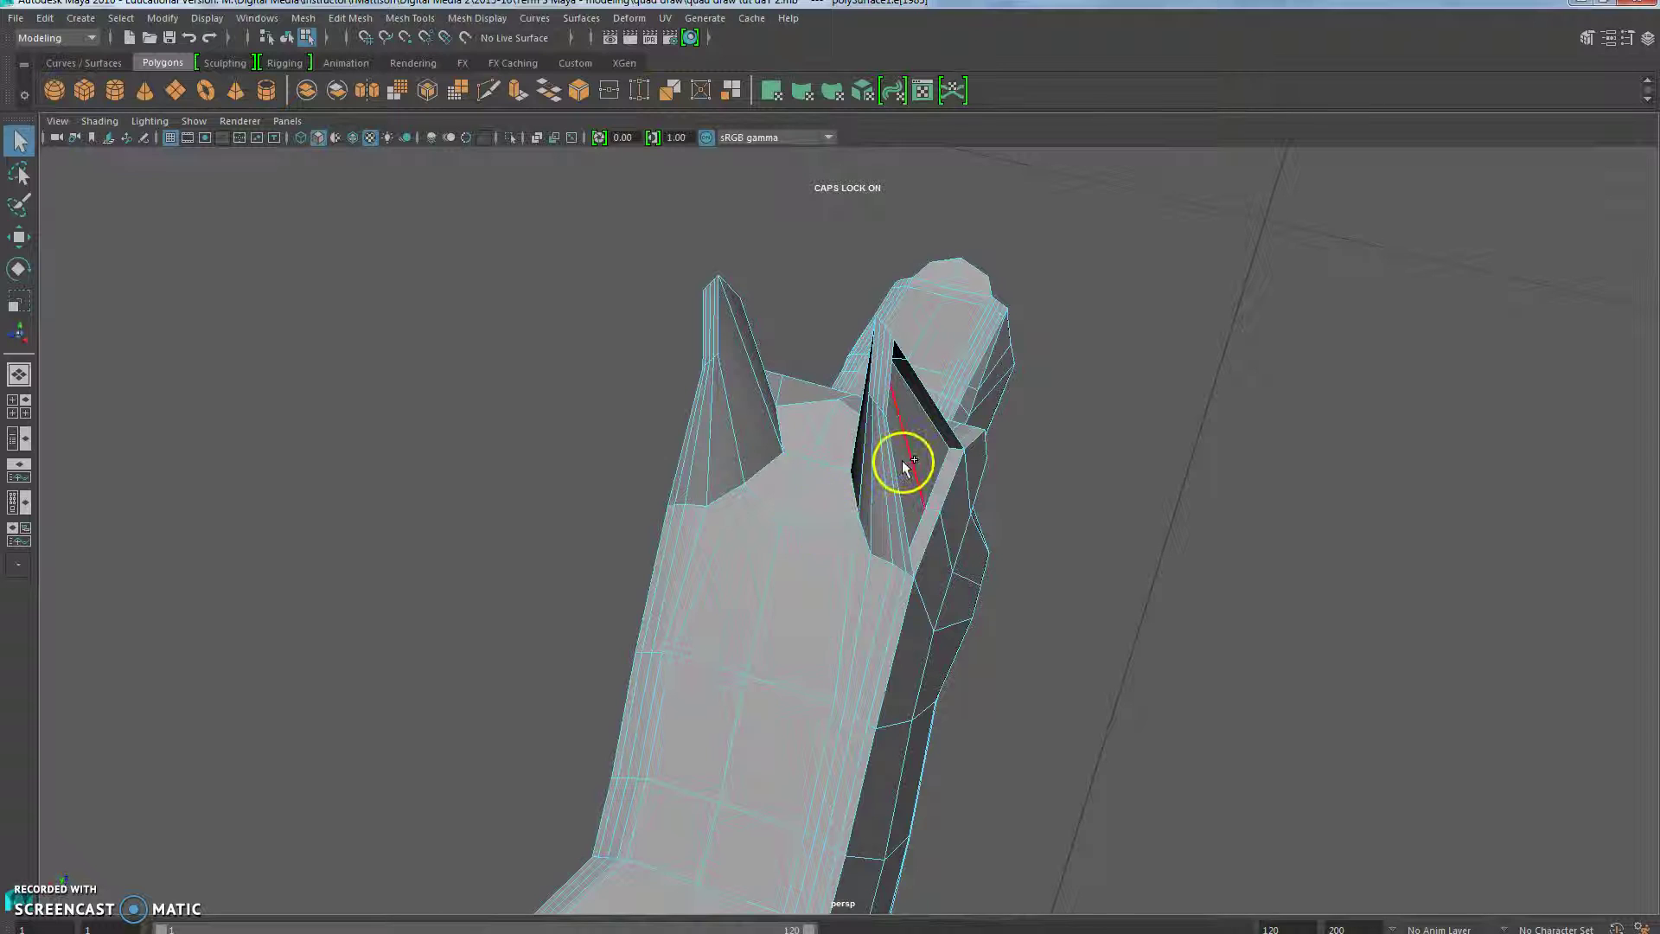
pyautogui.keyDown('alt'); pyautogui.moveTo(767, 655); pyautogui.dragTo(692, 629); pyautogui.keyUp('alt')
pyautogui.press('r')
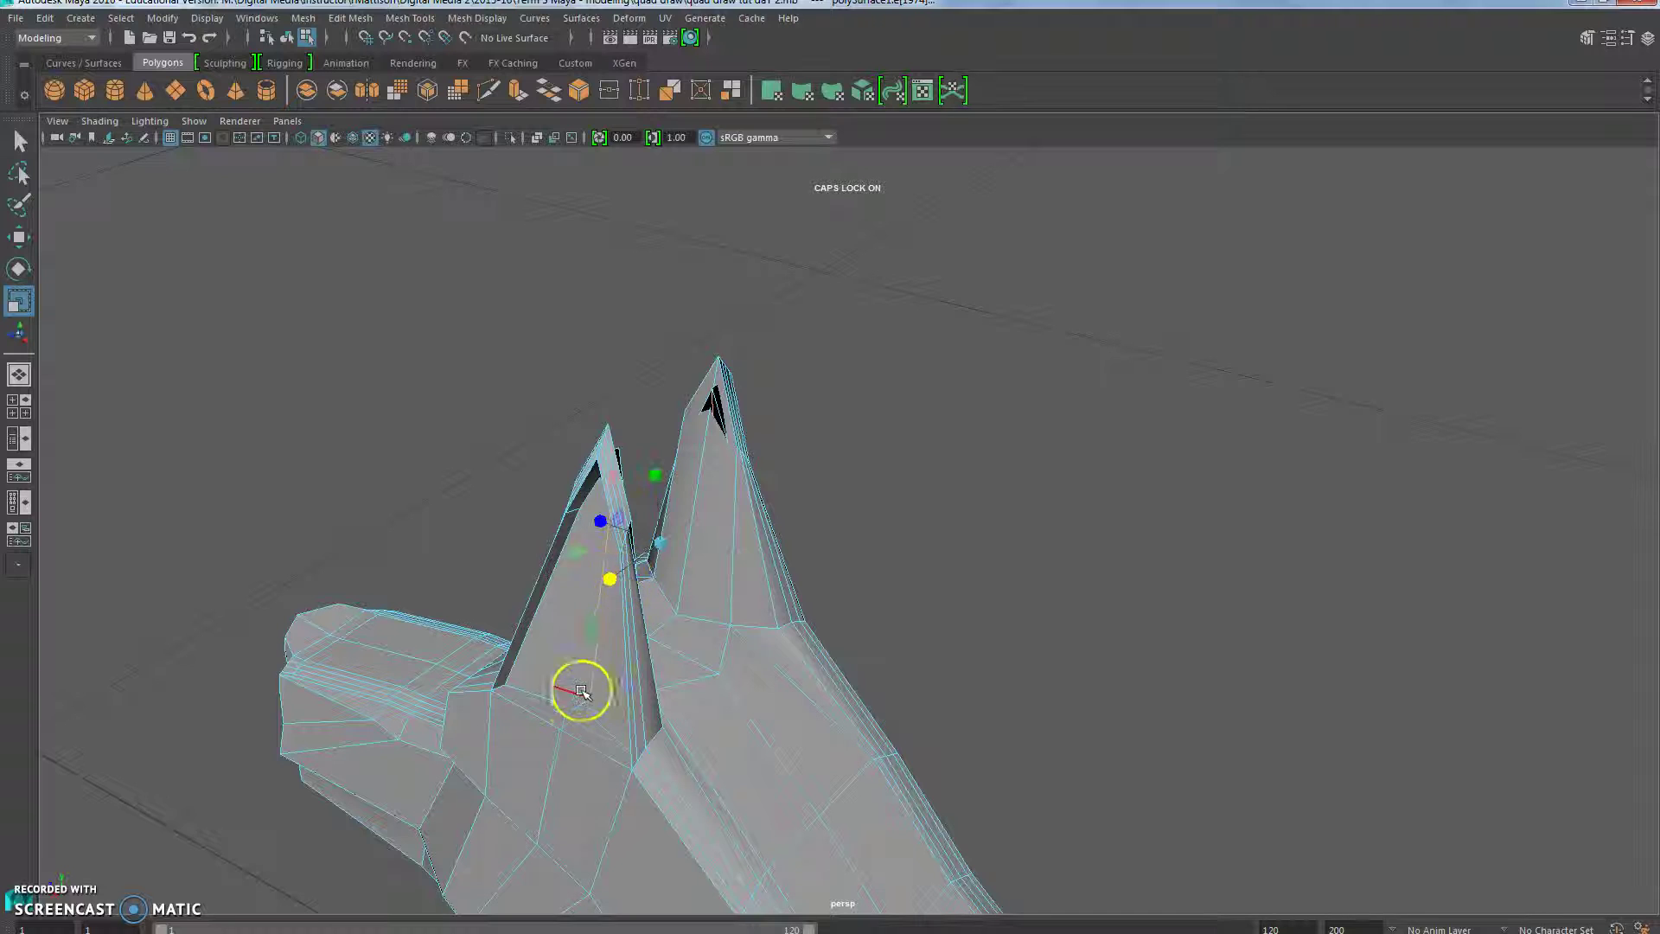
pyautogui.moveTo(579, 696)
pyautogui.keyDown('alt'); pyautogui.mouseDown()
pyautogui.moveTo(630, 693)
pyautogui.moveTo(603, 698)
pyautogui.mouseUp(); pyautogui.keyUp('alt')
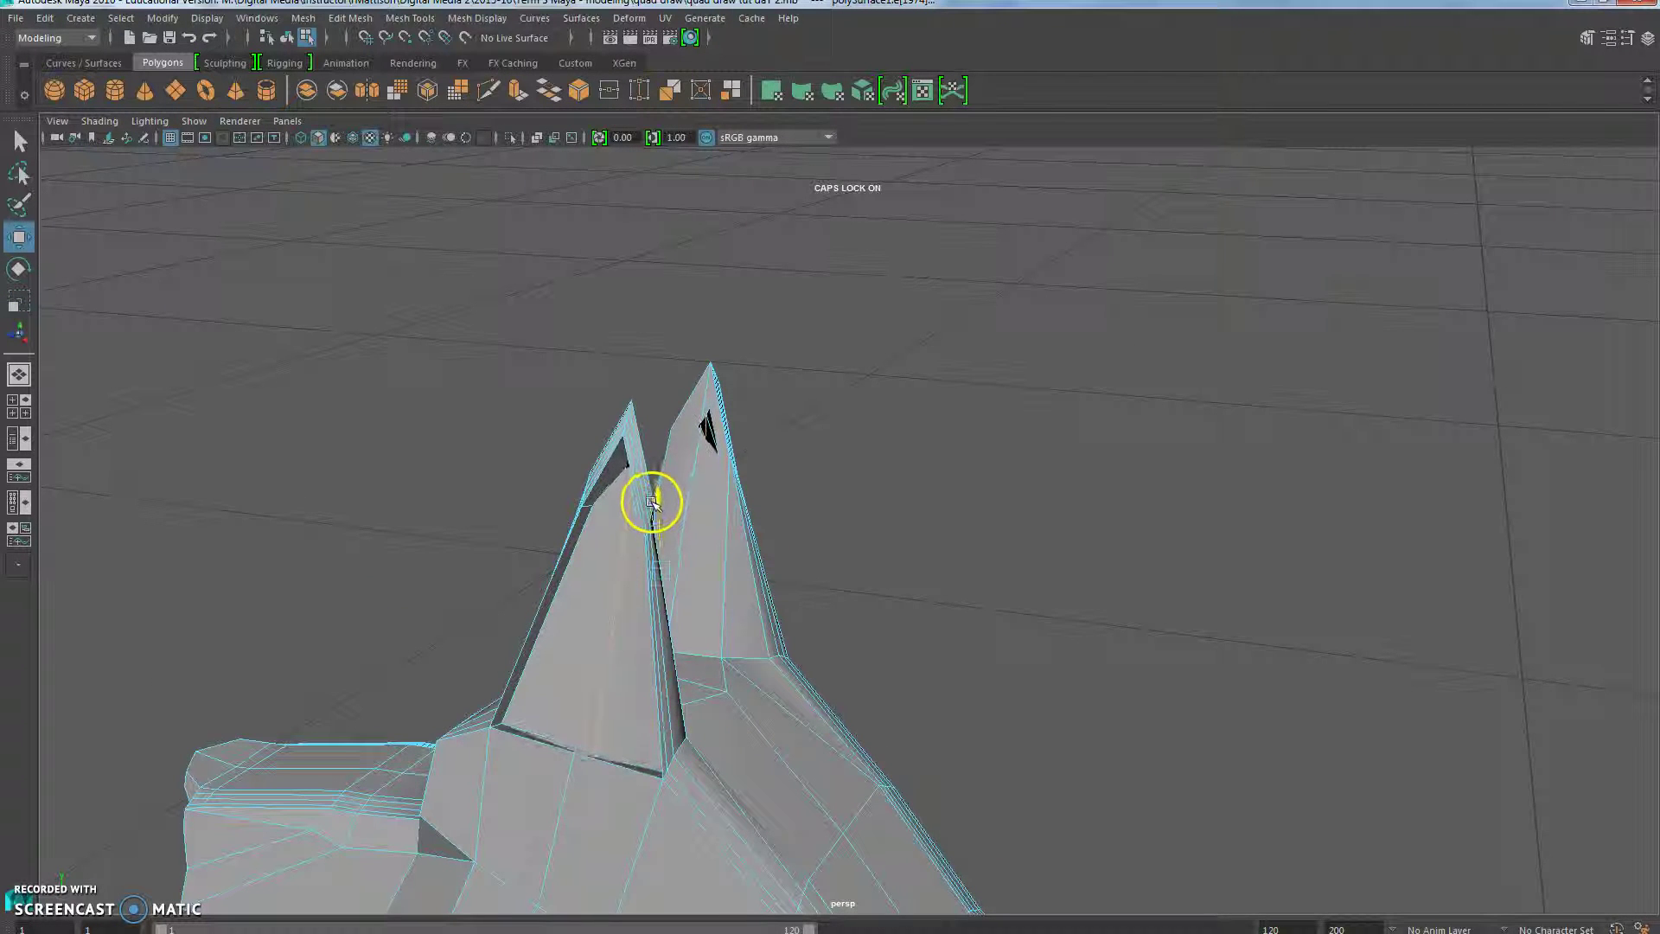
pyautogui.moveTo(651, 502); pyautogui.dragTo(648, 511)
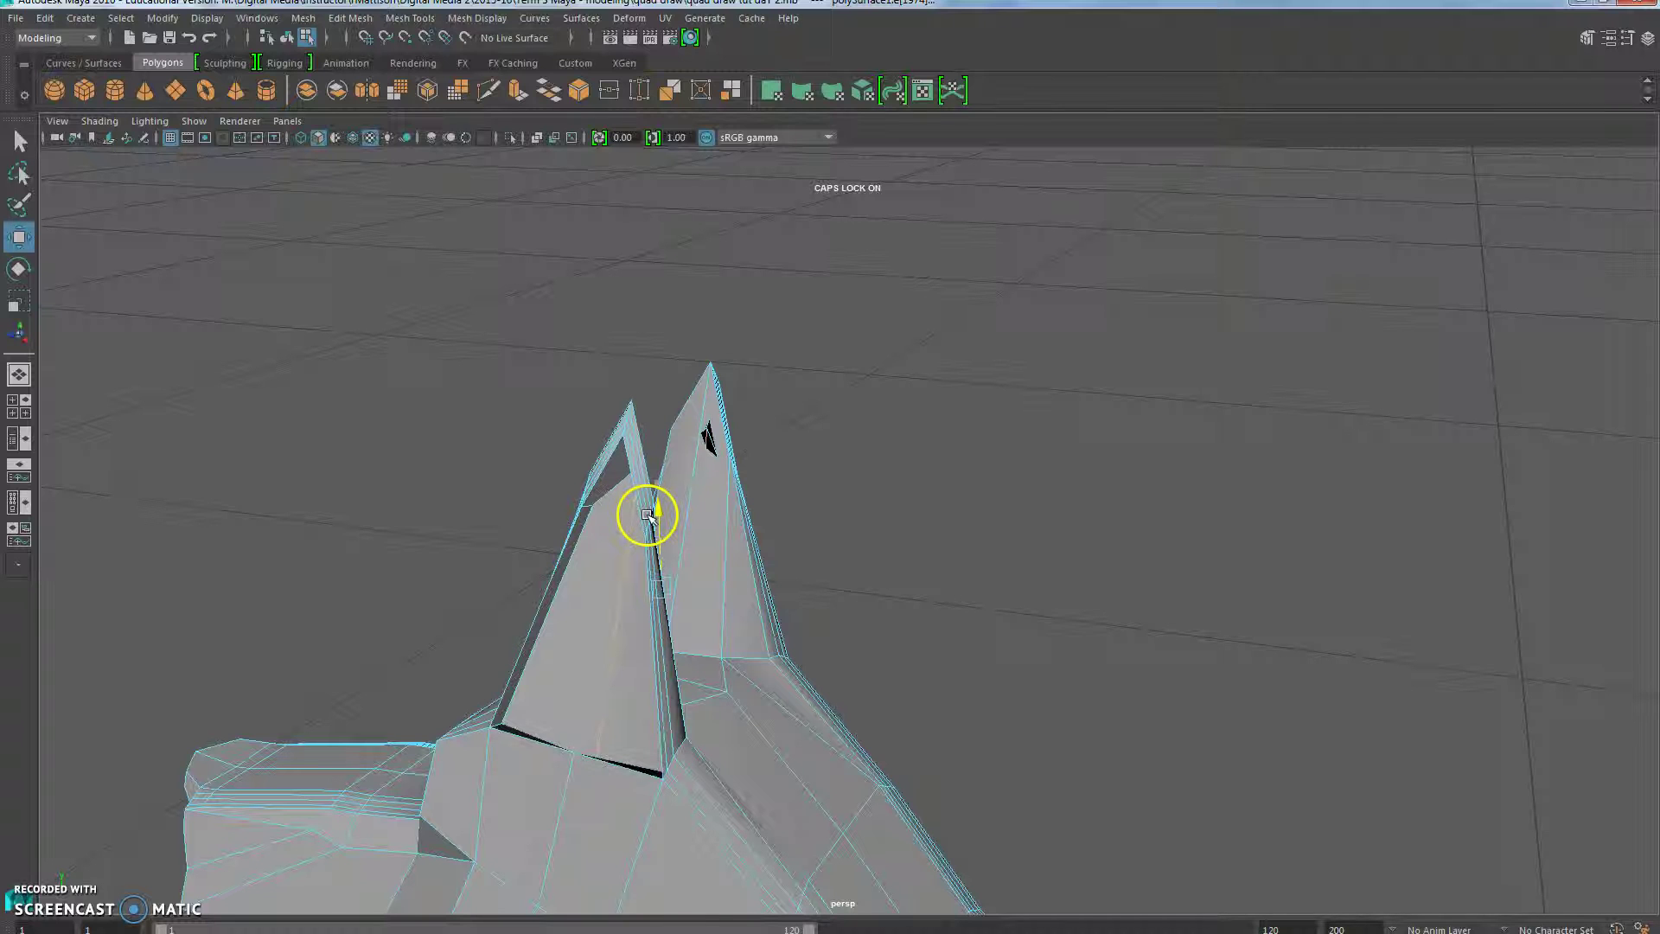
pyautogui.keyDown('alt'); pyautogui.moveTo(627, 722); pyautogui.dragTo(641, 670); pyautogui.keyUp('alt')
pyautogui.moveTo(646, 675); pyautogui.dragTo(684, 698, button='middle')
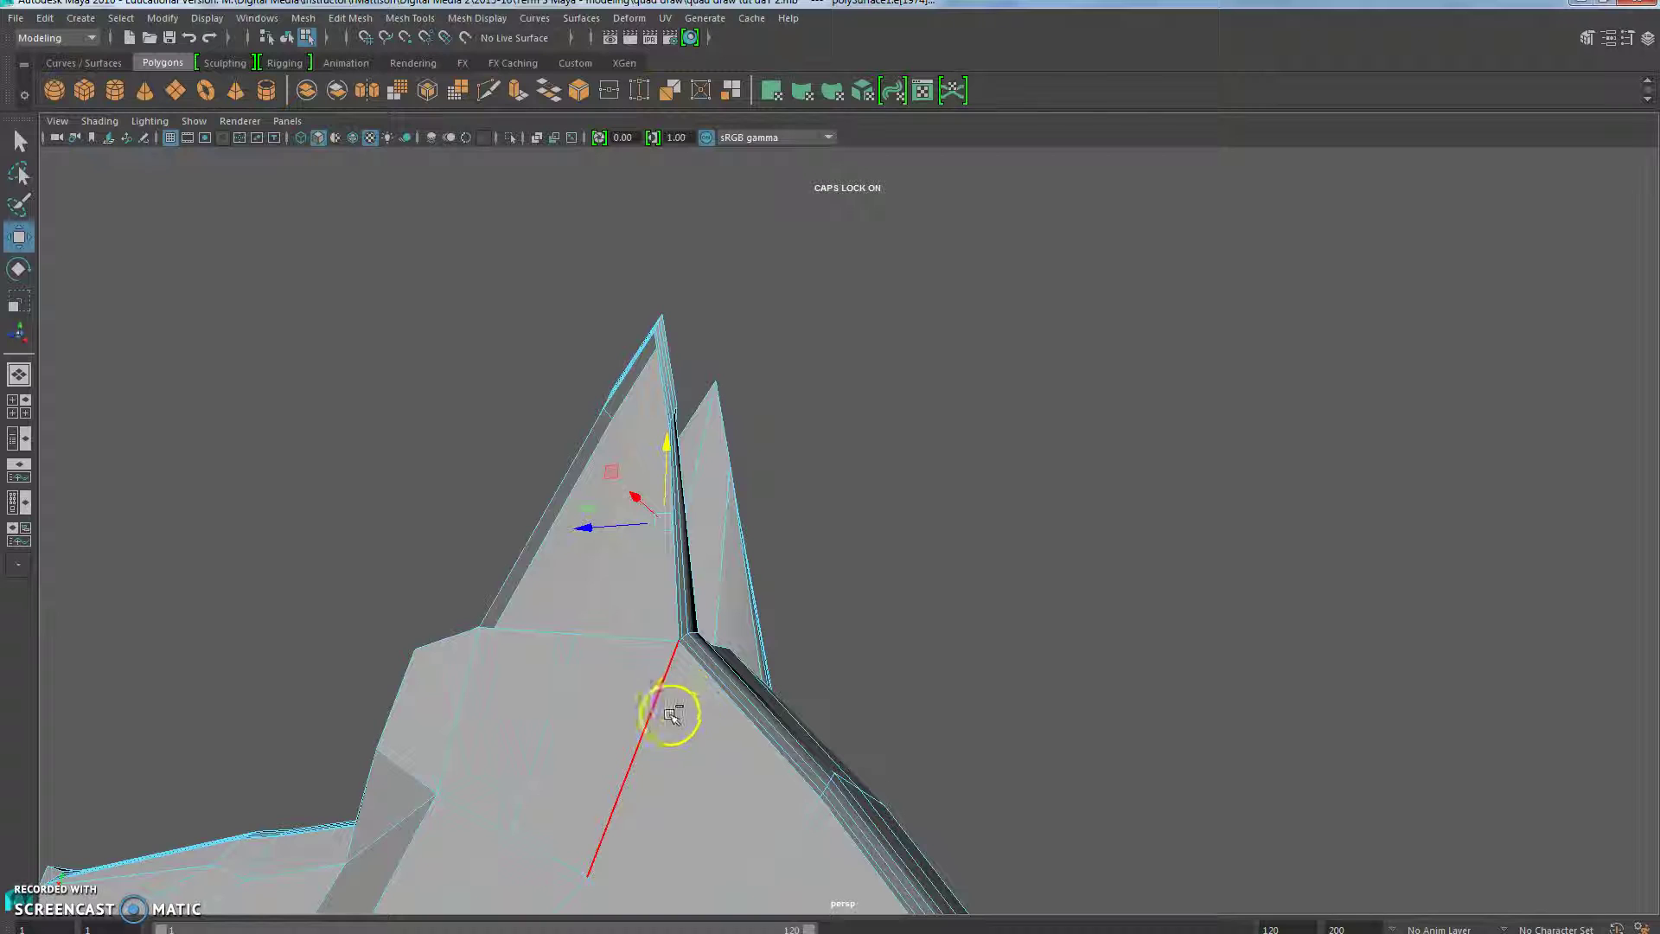
# Step: Select the lower centre vertices of both ear recesses and scale them closer together to deepen the hollows
pyautogui.keyDown('alt'); pyautogui.moveTo(639, 736); pyautogui.dragTo(562, 689); pyautogui.keyUp('alt')
pyautogui.moveTo(563, 689); pyautogui.dragTo(488, 550, button='right')
pyautogui.keyDown('alt'); pyautogui.moveTo(559, 745); pyautogui.dragTo(569, 691); pyautogui.keyUp('alt')
pyautogui.click(569, 717)
pyautogui.keyDown('alt'); pyautogui.moveTo(593, 792); pyautogui.dragTo(844, 693); pyautogui.keyUp('alt')
pyautogui.click(918, 588)
pyautogui.press('r')
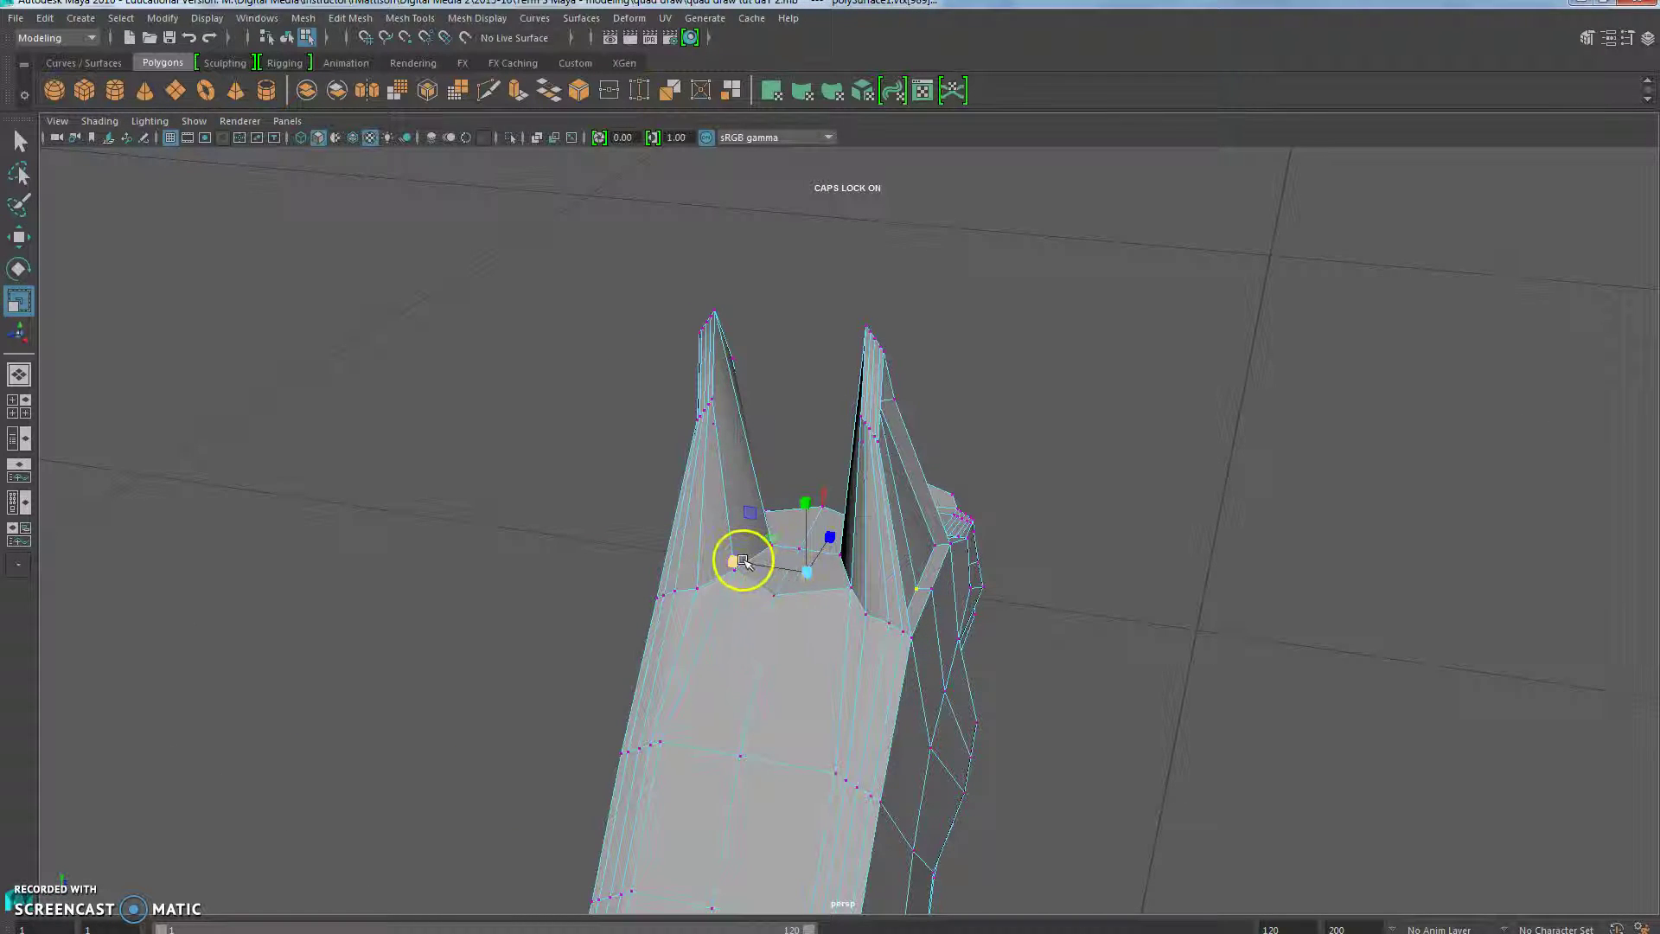
pyautogui.moveTo(736, 561); pyautogui.dragTo(844, 585)
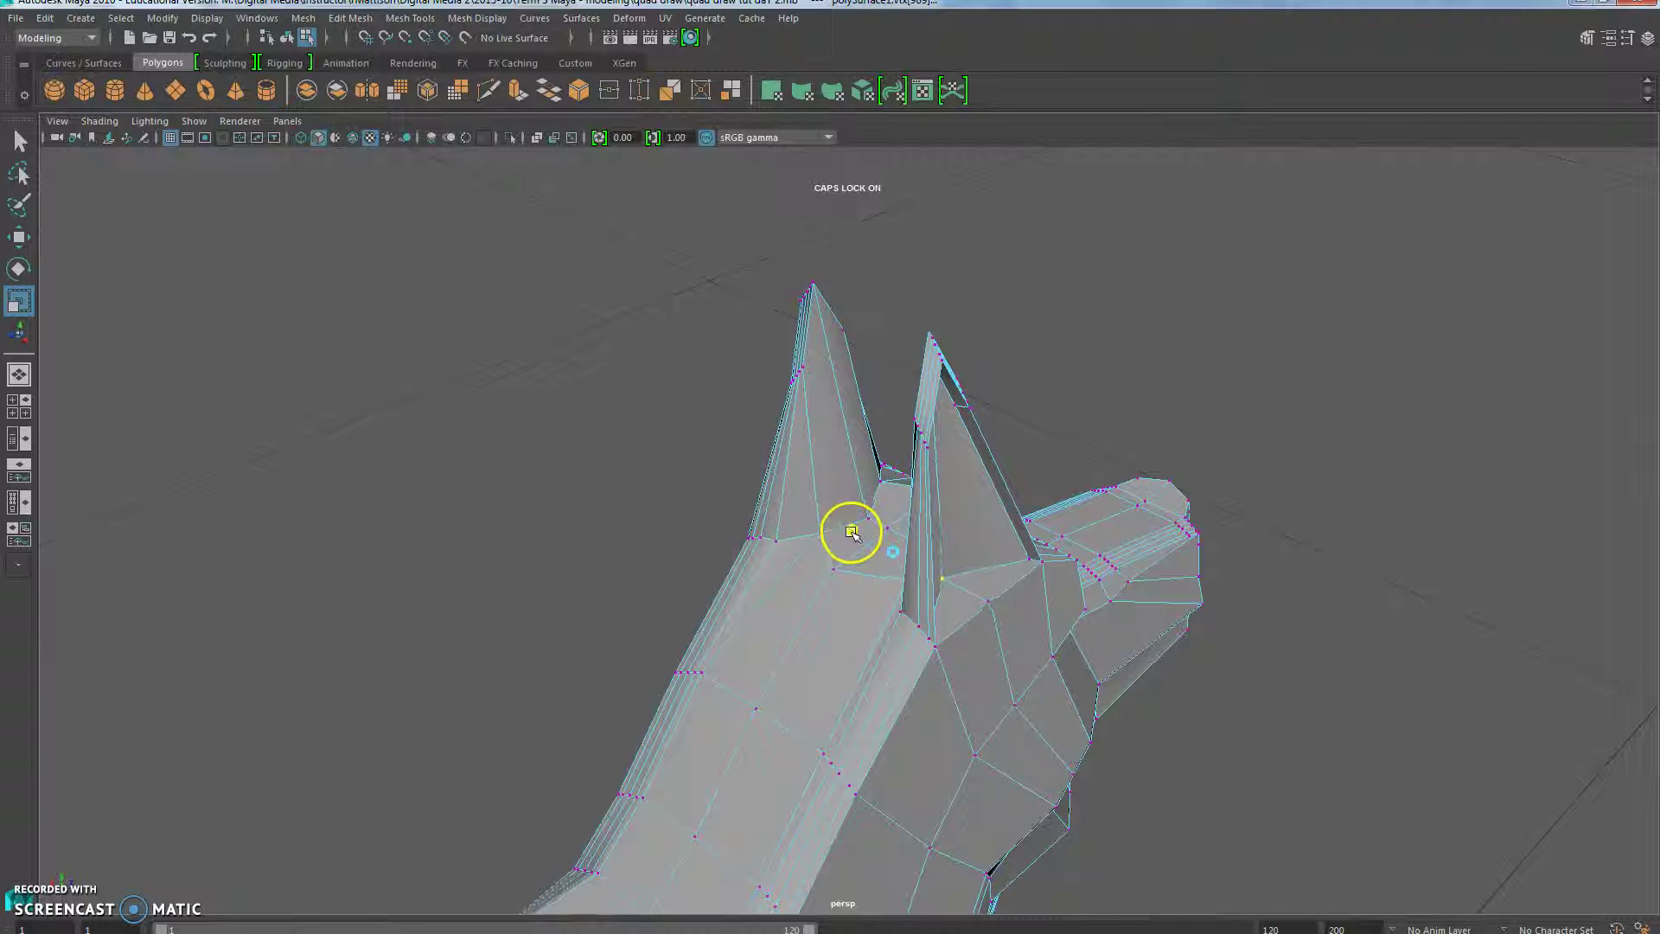
pyautogui.click(855, 532)
pyautogui.keyDown('alt'); pyautogui.moveTo(860, 630); pyautogui.dragTo(1008, 648); pyautogui.keyUp('alt')
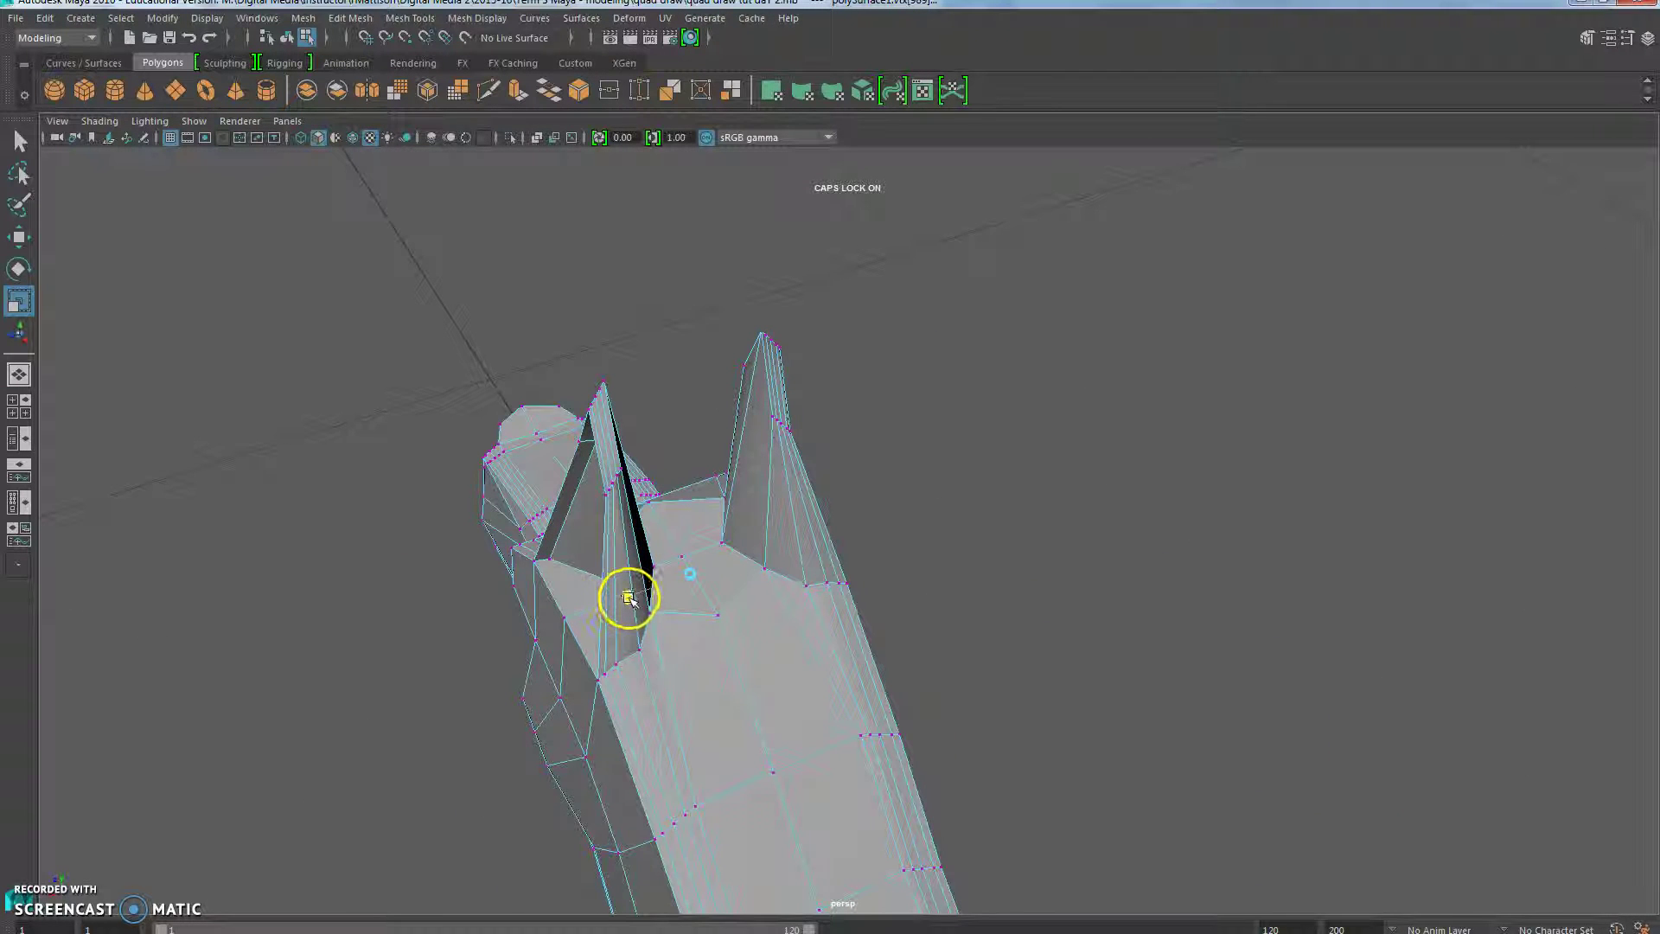
pyautogui.keyDown('alt'); pyautogui.moveTo(634, 597); pyautogui.dragTo(735, 679); pyautogui.keyUp('alt')
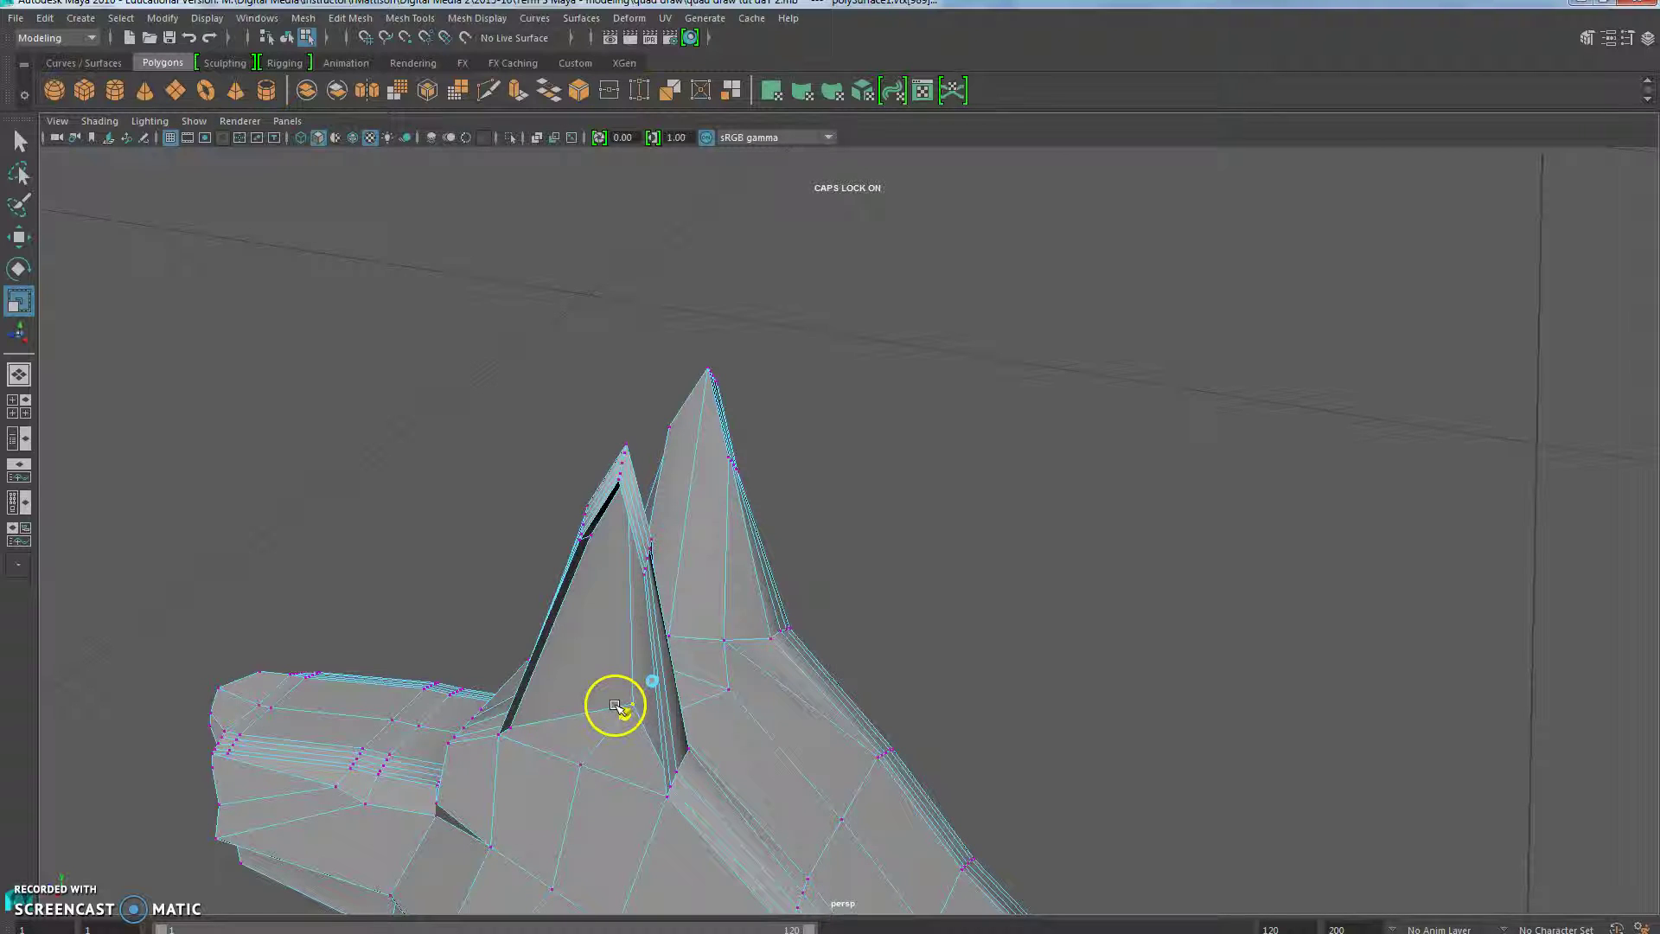
# Step: Select the mid-height vertices along the outer rims of both ears and scale them slightly apart
pyautogui.keyDown('alt'); pyautogui.moveTo(645, 811); pyautogui.dragTo(738, 752); pyautogui.keyUp('alt')
pyautogui.keyDown('alt'); pyautogui.moveTo(841, 604); pyautogui.dragTo(741, 637); pyautogui.keyUp('alt')
pyautogui.keyDown('alt'); pyautogui.moveTo(683, 755); pyautogui.dragTo(558, 790); pyautogui.keyUp('alt')
pyautogui.keyDown('alt'); pyautogui.moveTo(698, 761); pyautogui.dragTo(600, 577); pyautogui.keyUp('alt')
pyautogui.keyDown('alt'); pyautogui.moveTo(567, 697); pyautogui.dragTo(759, 564); pyautogui.keyUp('alt')
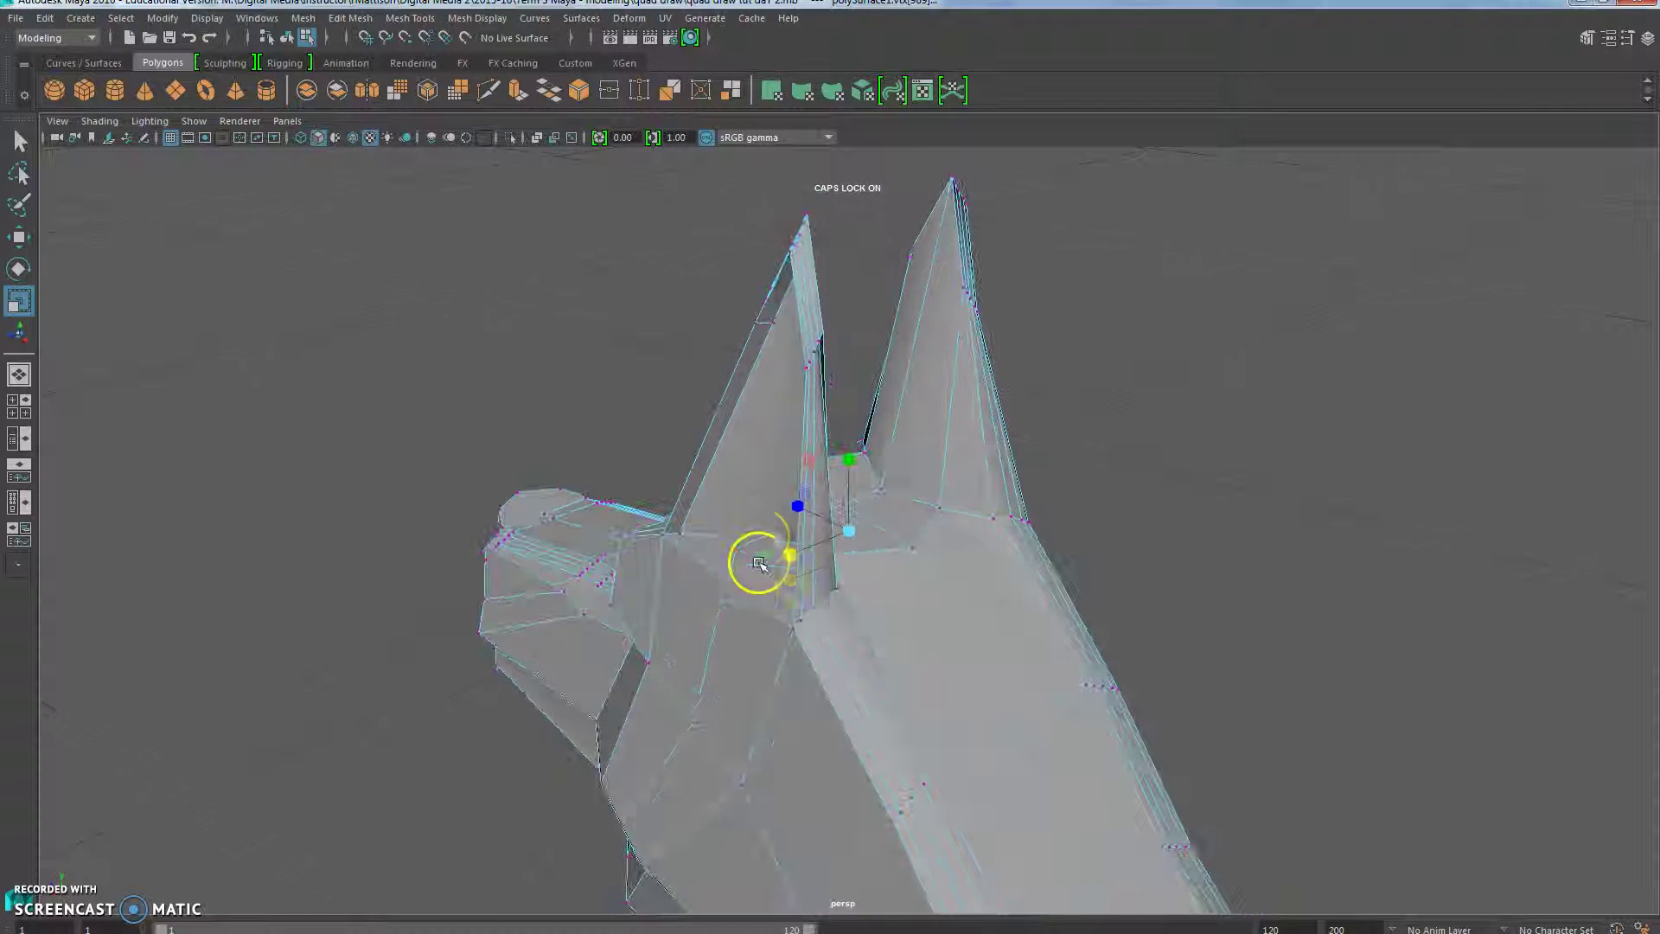
pyautogui.click(808, 373)
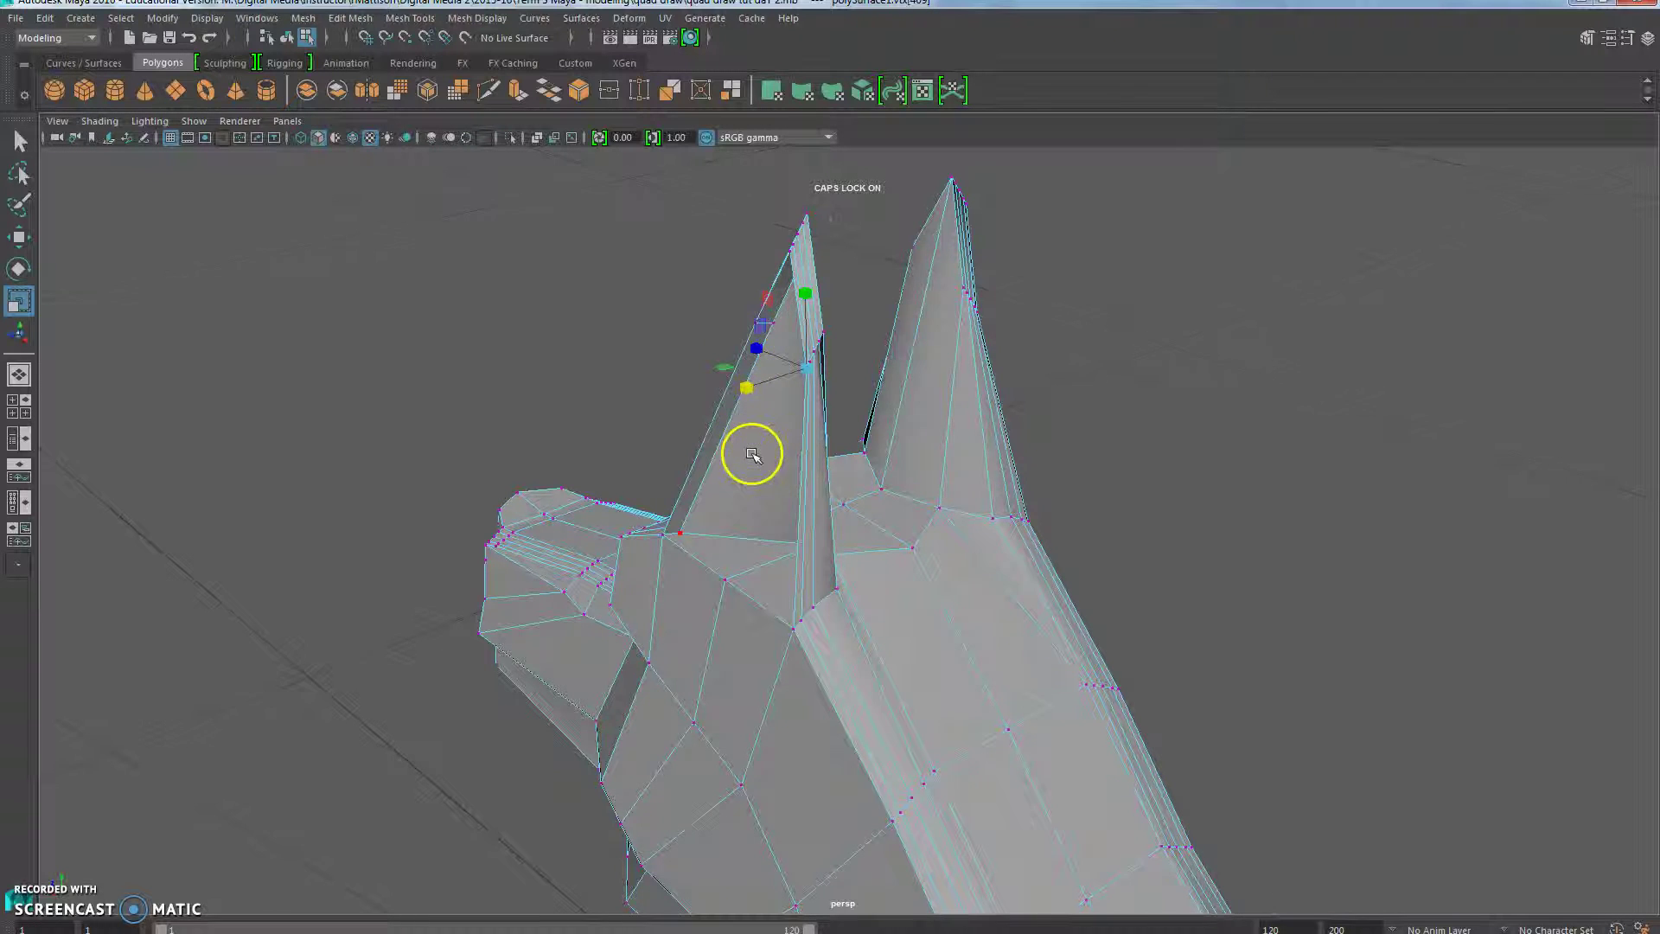
pyautogui.keyDown('alt'); pyautogui.moveTo(753, 453); pyautogui.dragTo(813, 459); pyautogui.keyUp('alt')
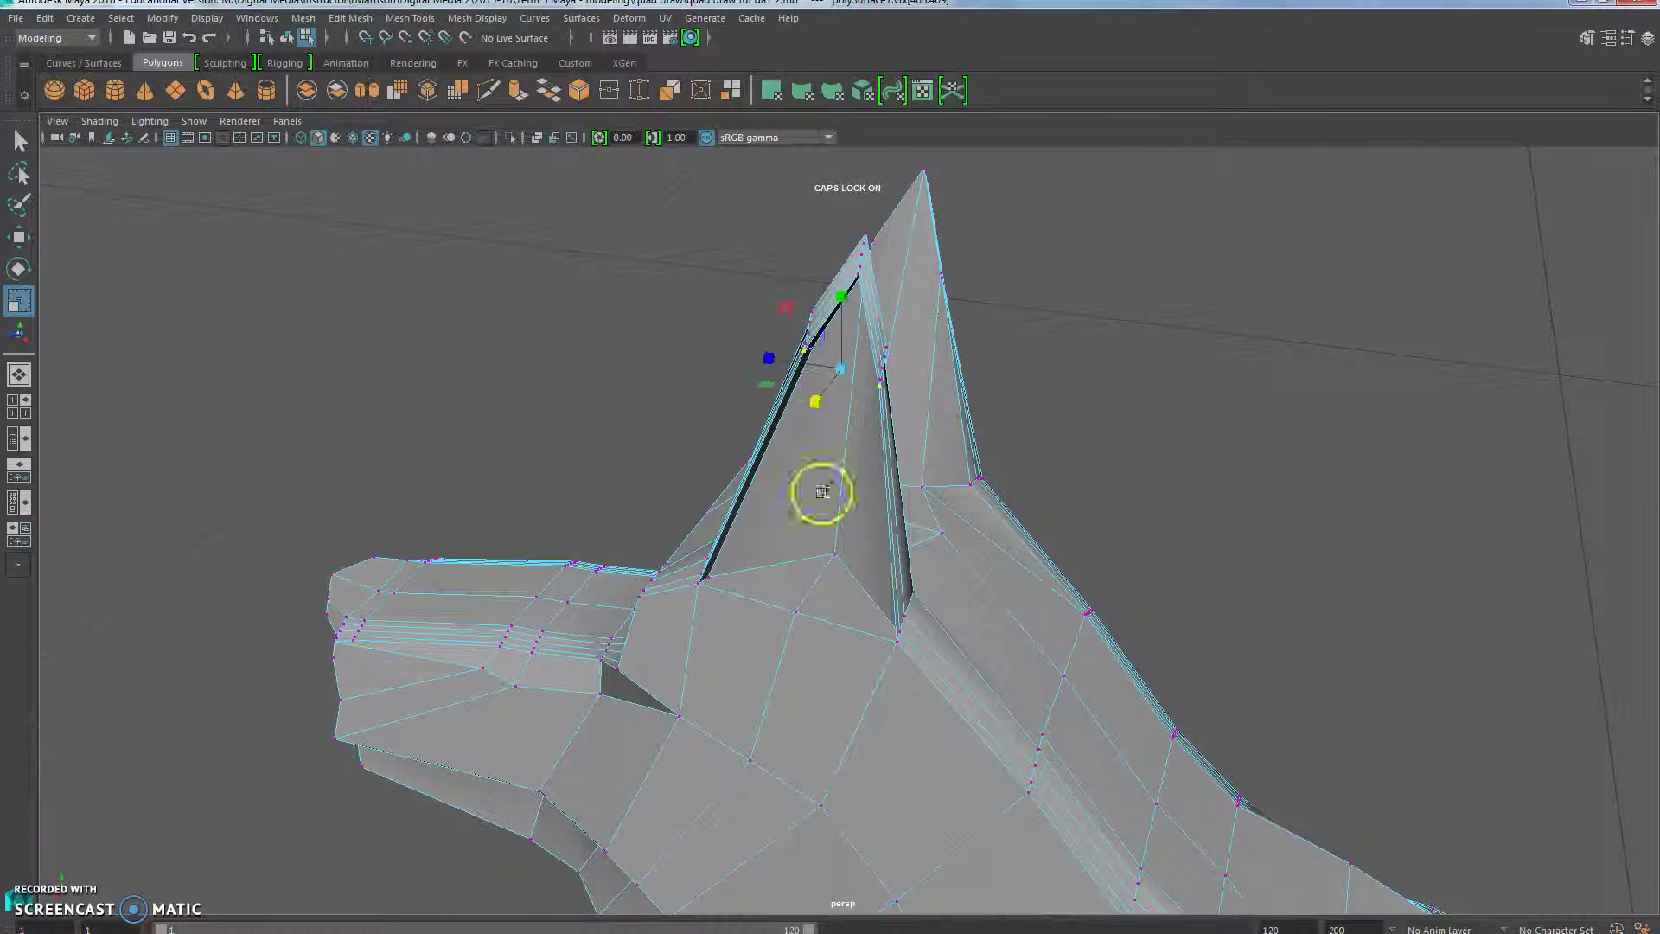
pyautogui.keyDown('alt'); pyautogui.moveTo(830, 518); pyautogui.dragTo(605, 488); pyautogui.keyUp('alt')
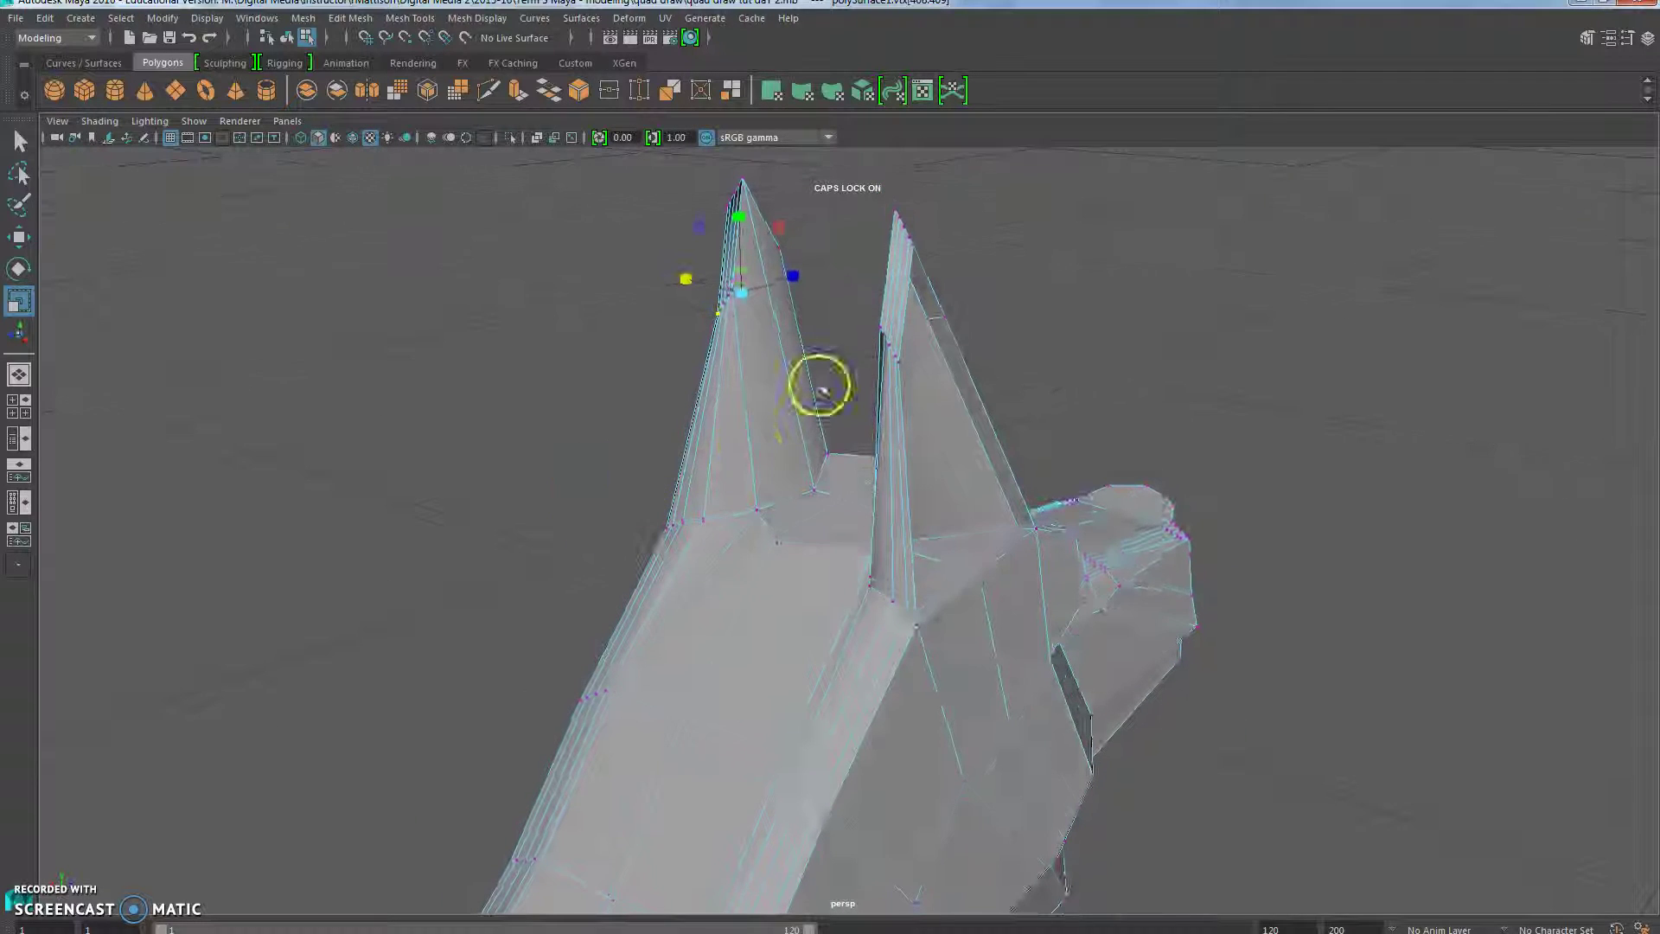
pyautogui.keyDown('shift'); pyautogui.click(944, 319); pyautogui.keyUp('shift')
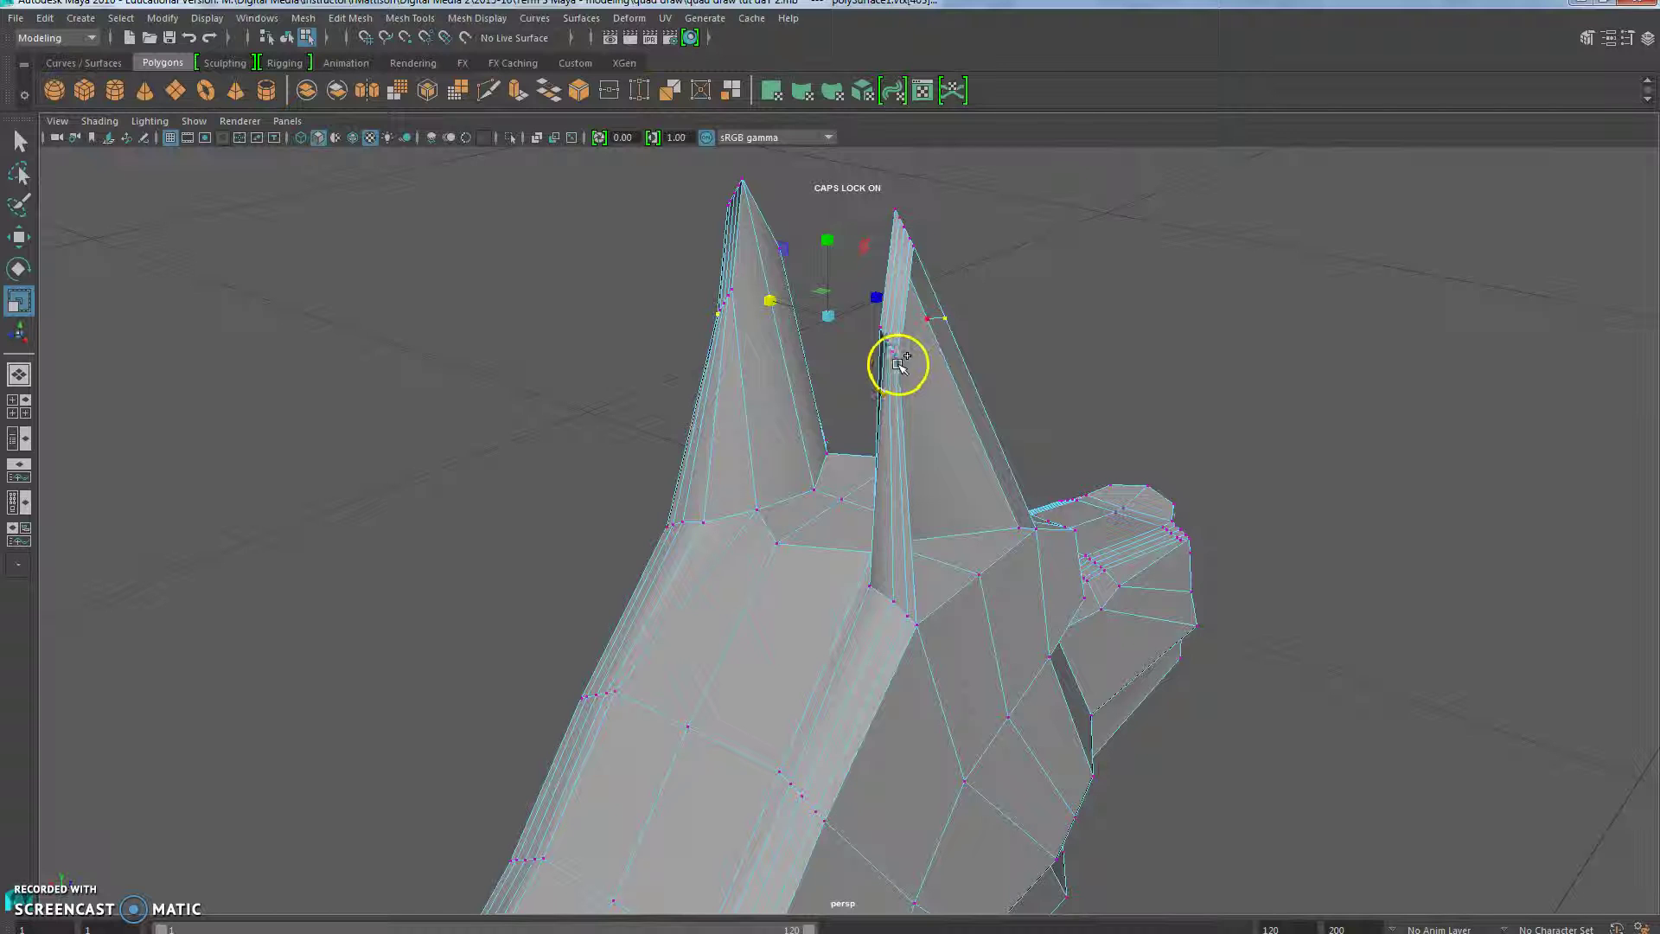
pyautogui.keyDown('shift'); pyautogui.click(898, 362); pyautogui.keyUp('shift')
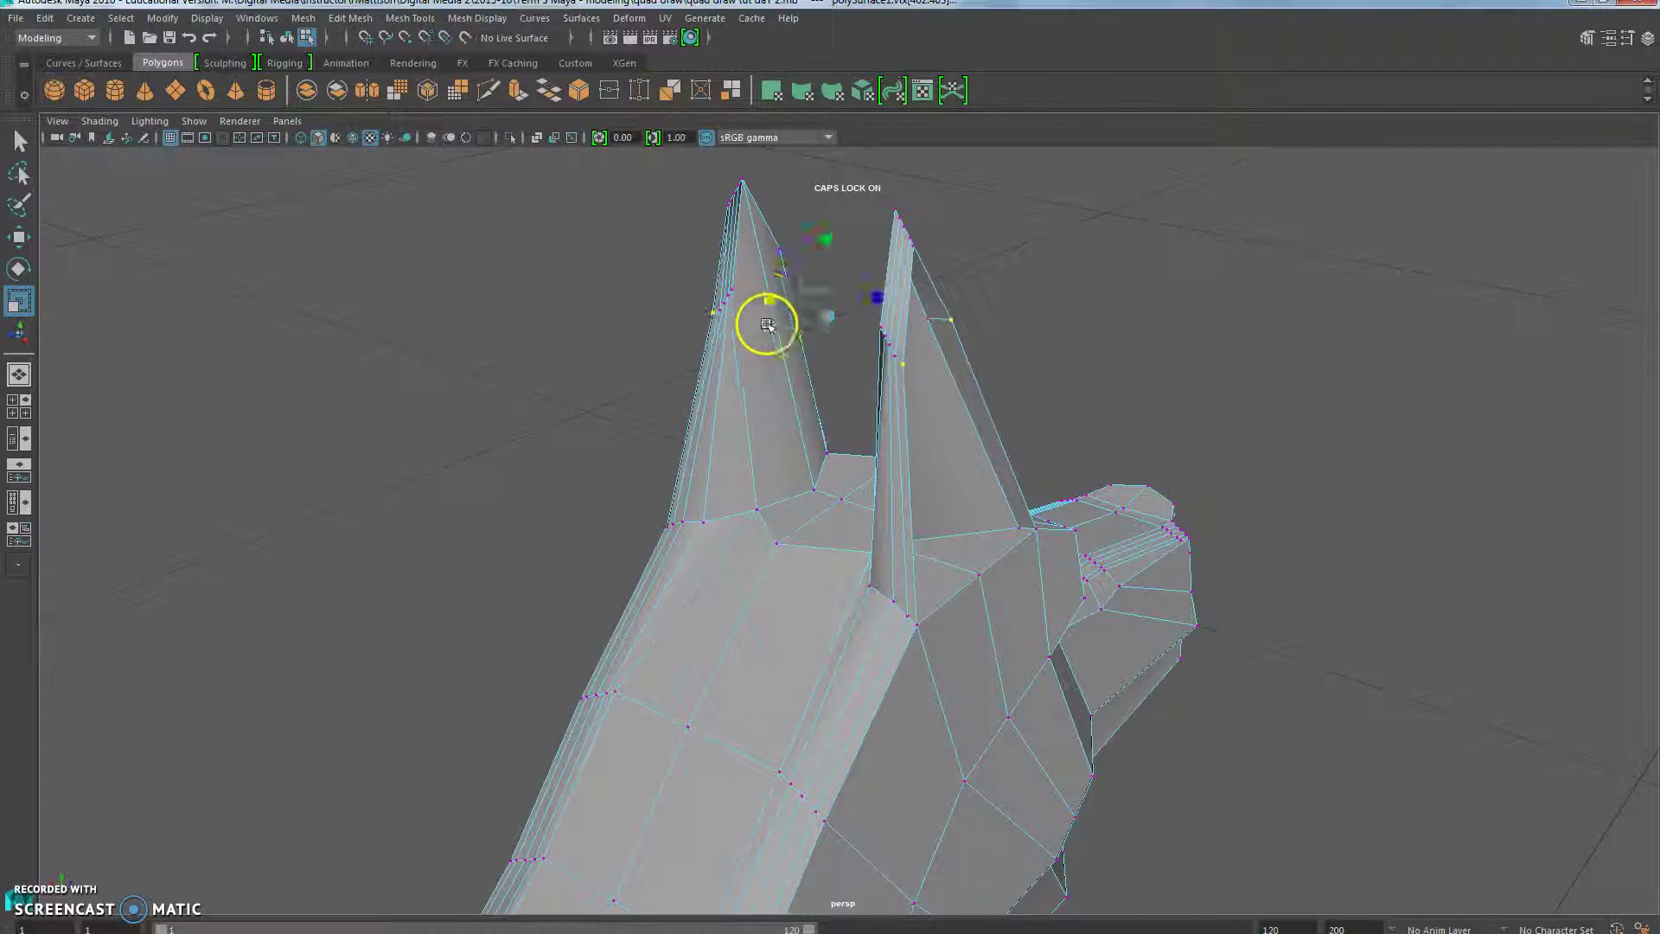
pyautogui.keyDown('alt'); pyautogui.moveTo(770, 365); pyautogui.dragTo(905, 459); pyautogui.keyUp('alt')
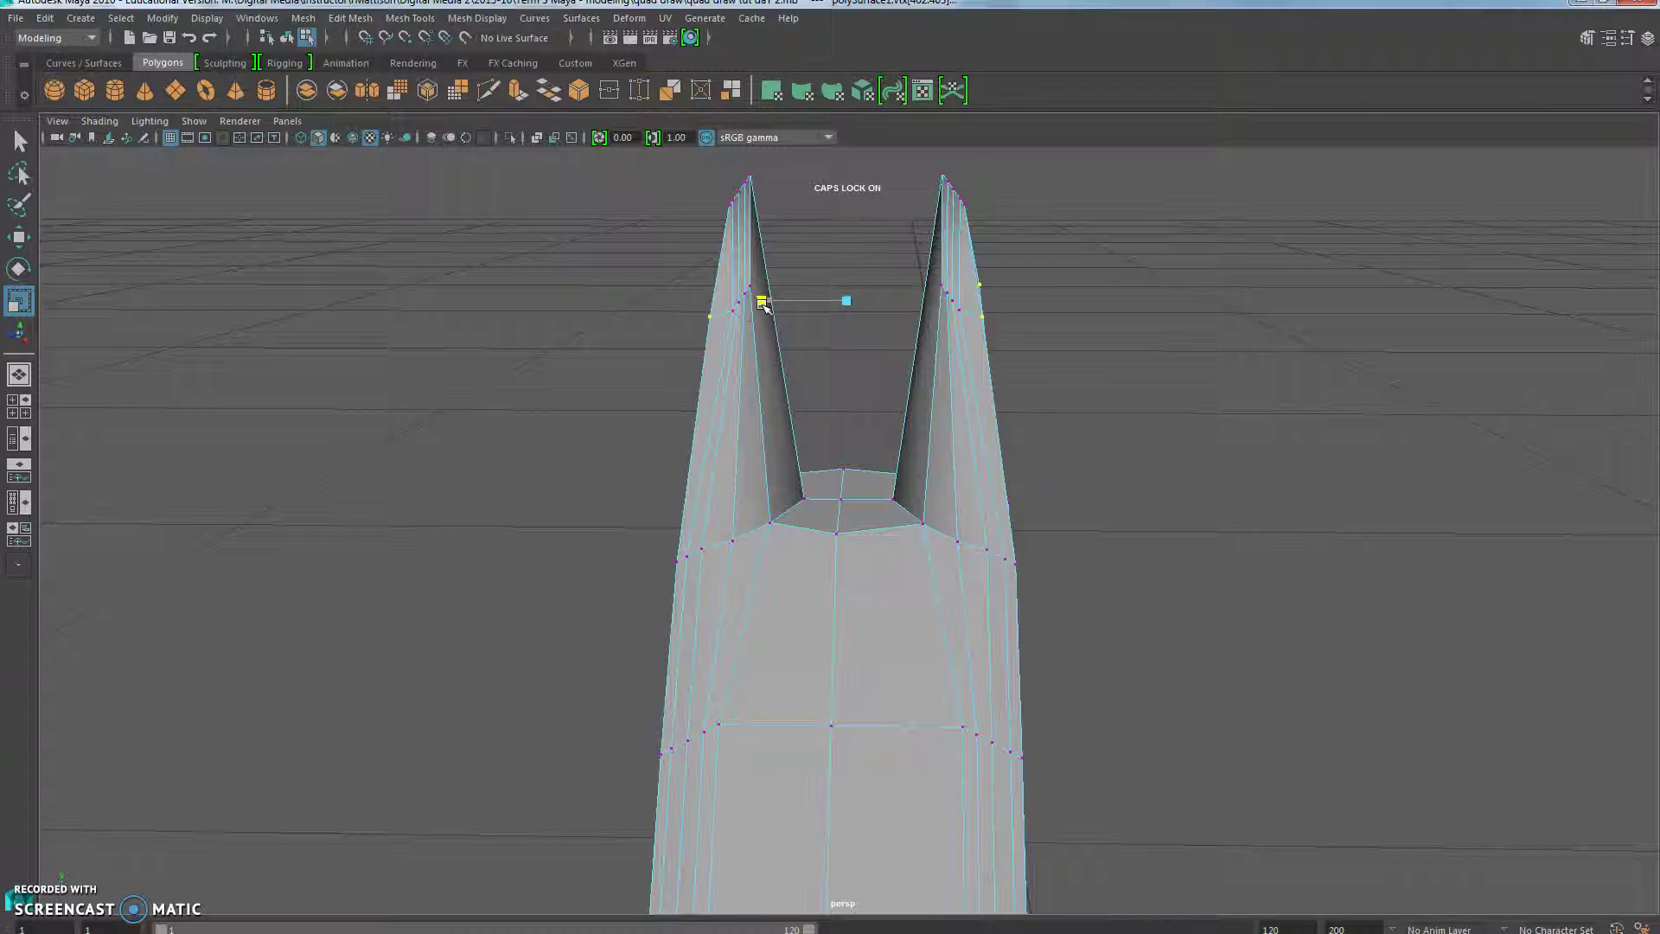
pyautogui.keyDown('alt'); pyautogui.moveTo(732, 422); pyautogui.dragTo(871, 433); pyautogui.keyUp('alt')
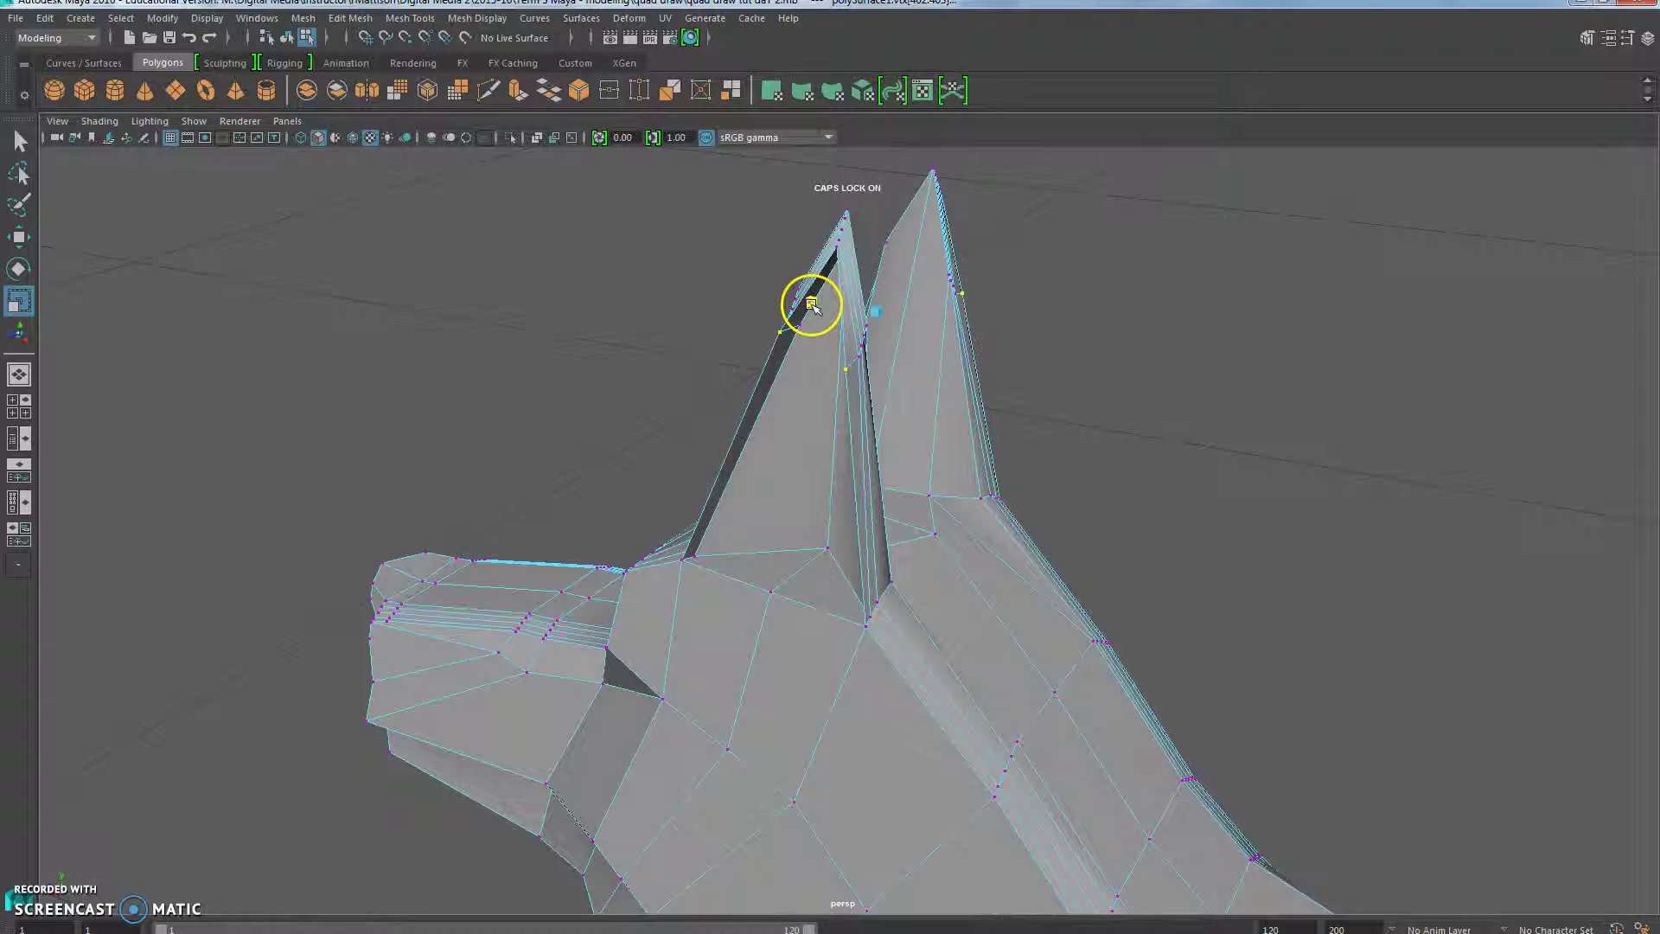
# Step: Select the mid-height vertices on the outer and inner rims of both ears in turn and scale them slightly sideways
pyautogui.keyDown('alt'); pyautogui.moveTo(822, 470); pyautogui.dragTo(850, 637); pyautogui.keyUp('alt')
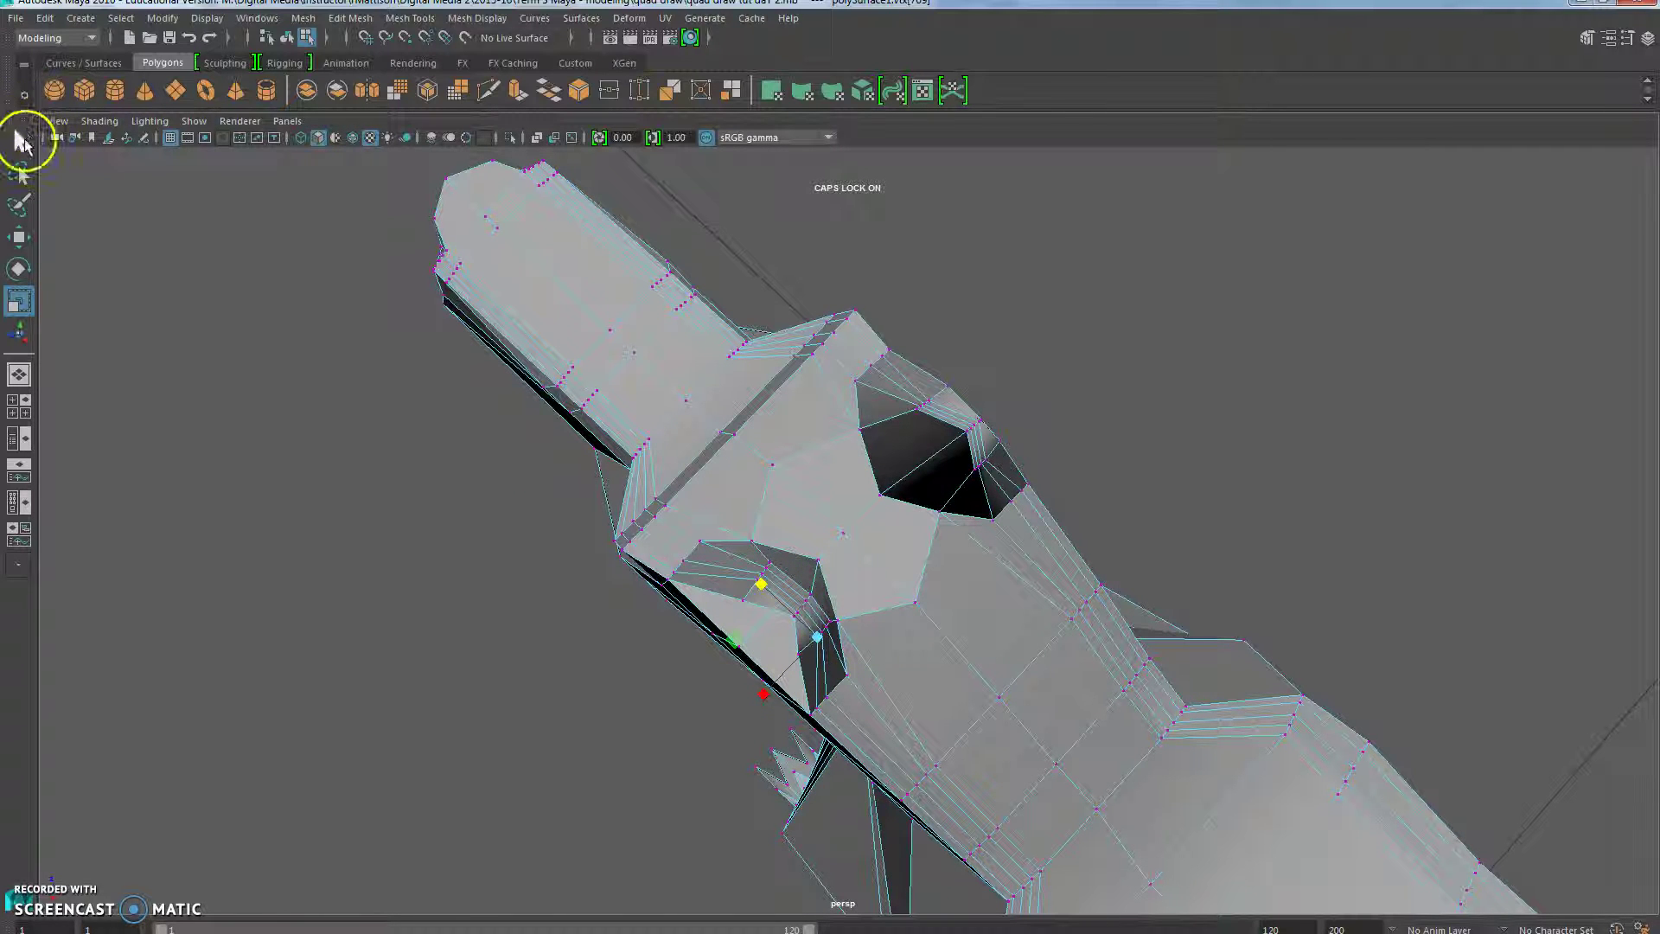
pyautogui.scroll(2, 663, 526)
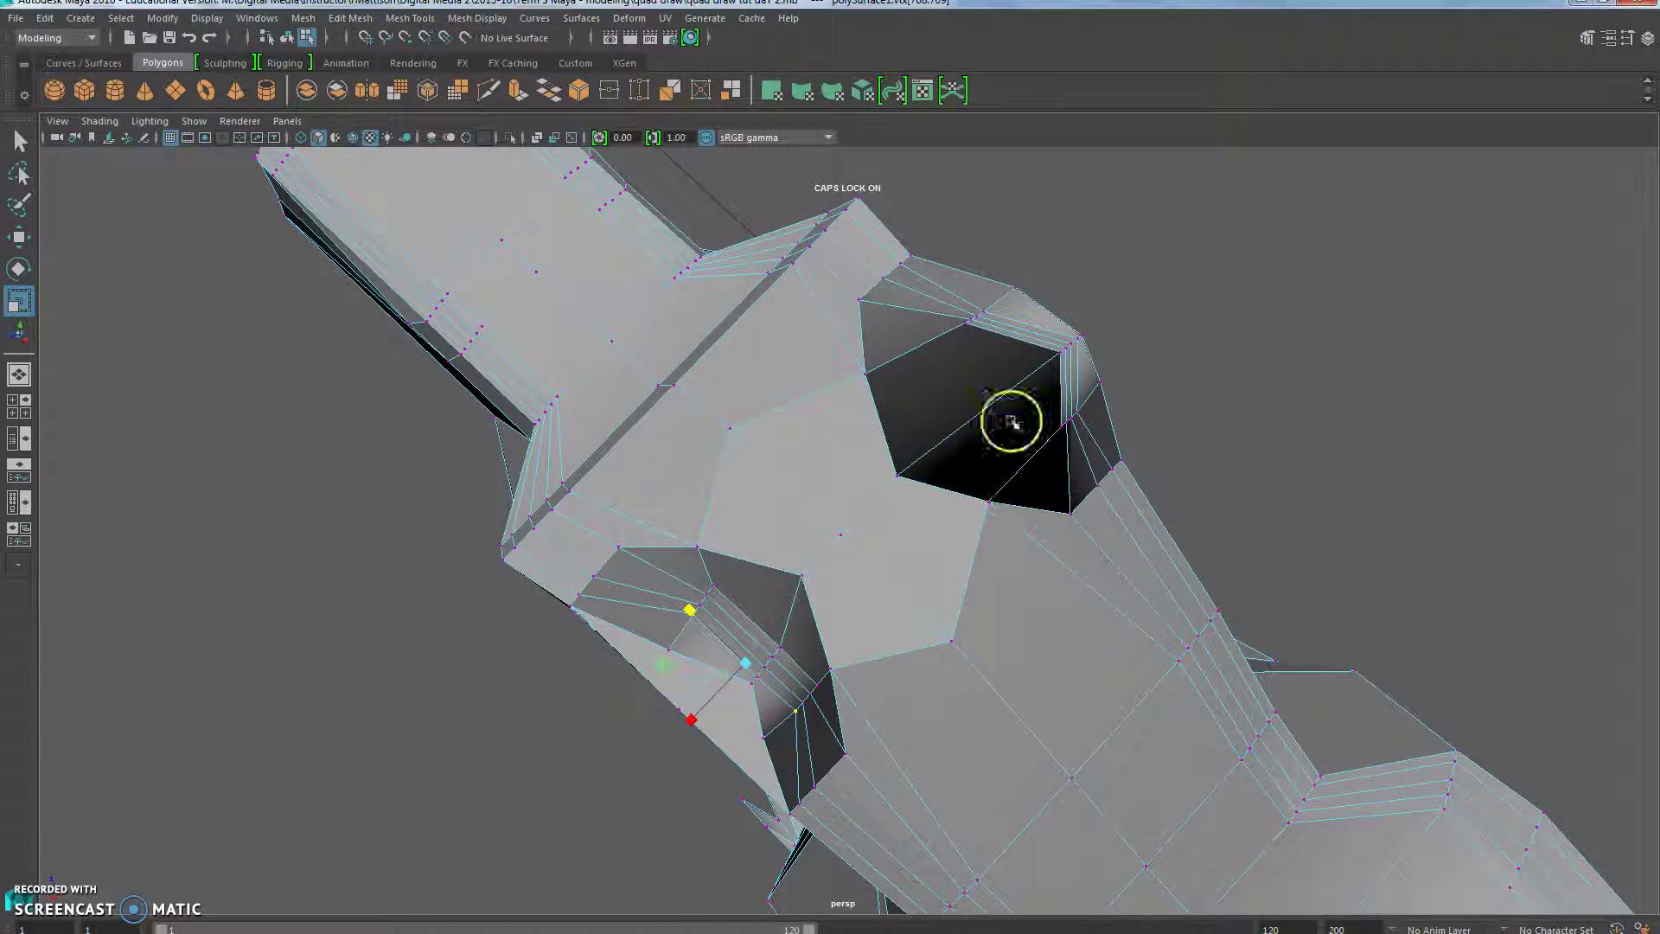
pyautogui.click(985, 309)
pyautogui.click(1078, 410)
pyautogui.moveTo(836, 570); pyautogui.dragTo(836, 577)
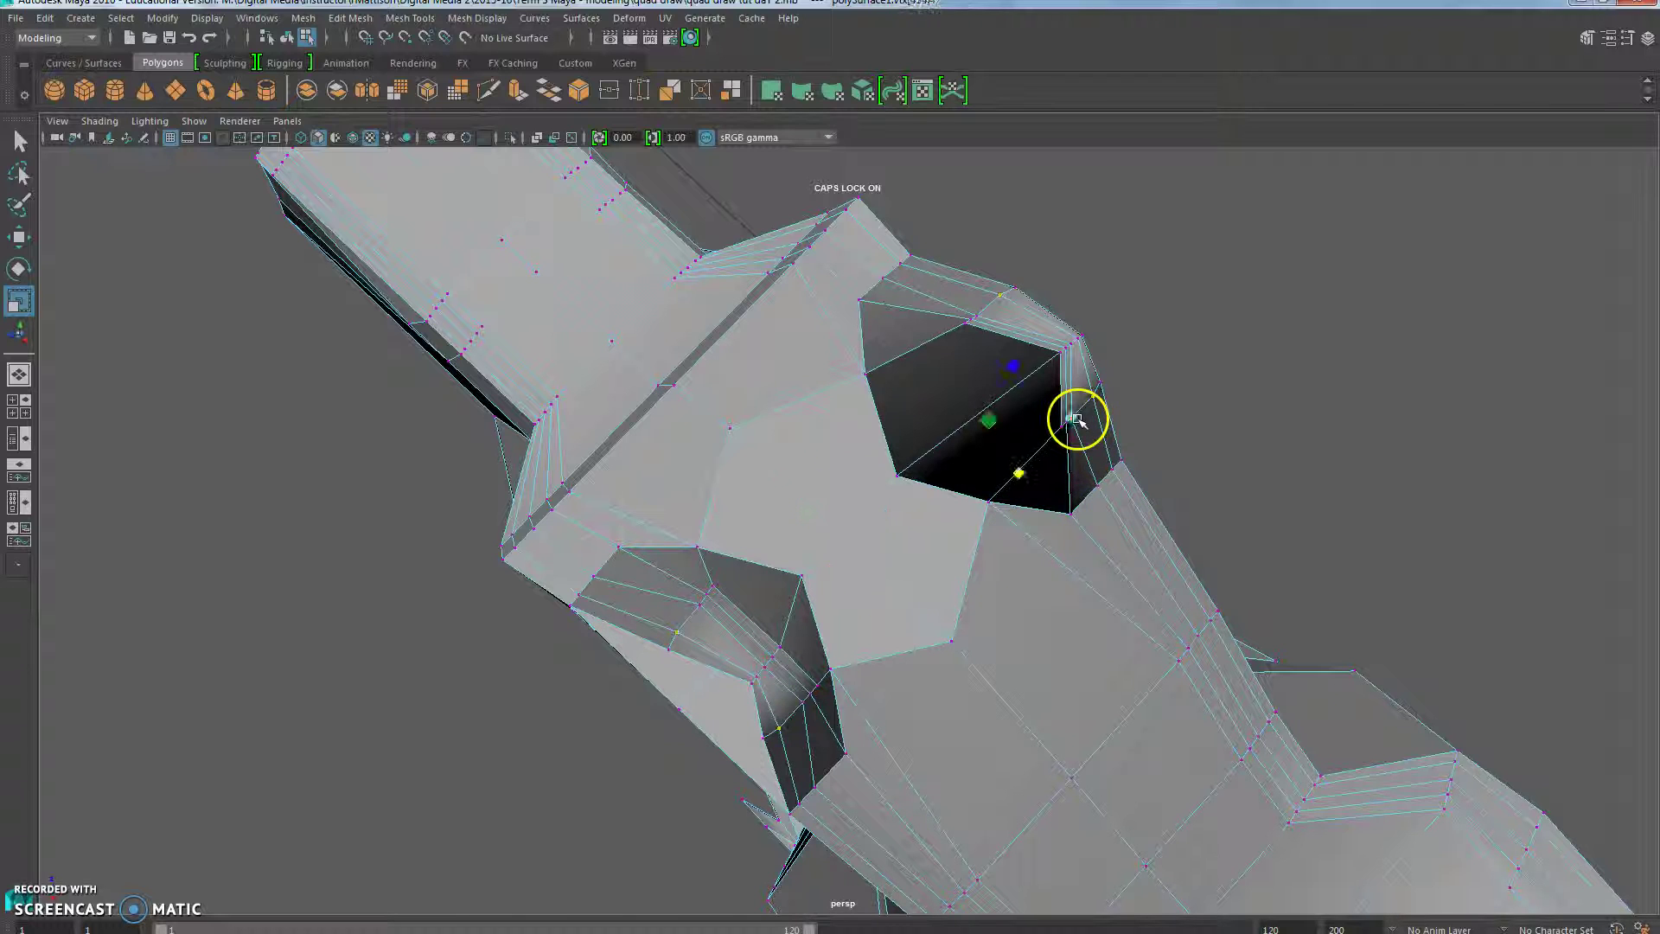
pyautogui.click(972, 315)
pyautogui.moveTo(769, 591)
pyautogui.mouseDown()
pyautogui.moveTo(730, 671)
pyautogui.moveTo(708, 656)
pyautogui.moveTo(704, 611)
pyautogui.moveTo(804, 697)
pyautogui.mouseUp()
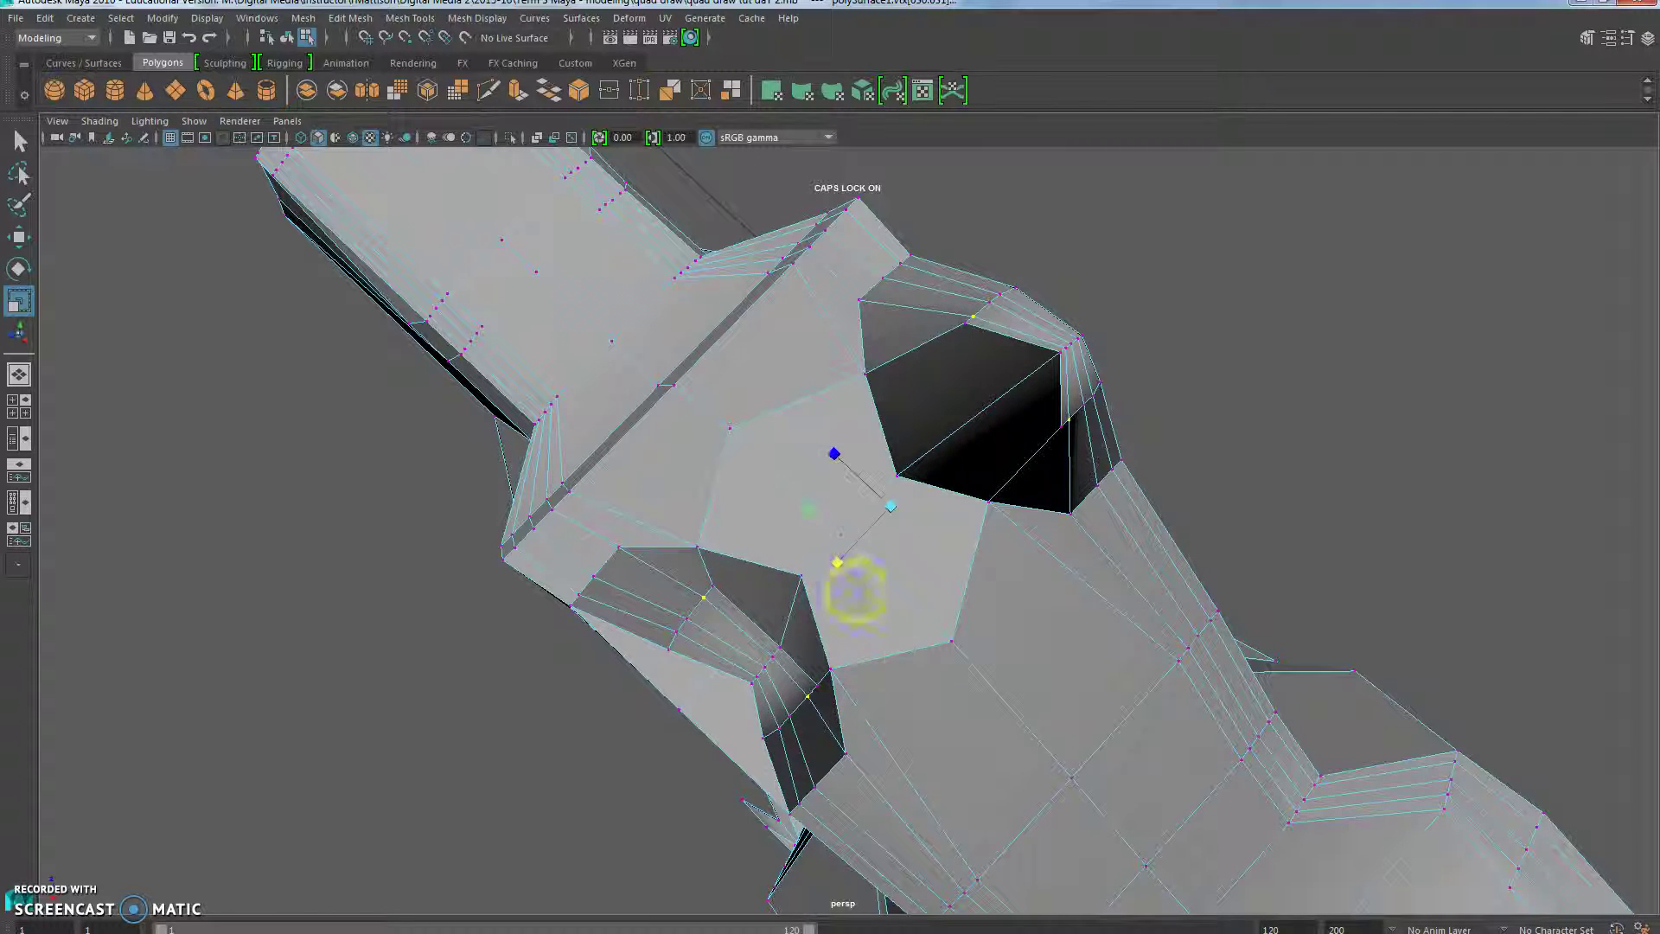
# Step: Preview the smoothed mesh to check the ear shape from several angles and return to the unsmoothed display
pyautogui.keyDown('alt'); pyautogui.moveTo(876, 614); pyautogui.dragTo(865, 670); pyautogui.keyUp('alt')
pyautogui.press('3')
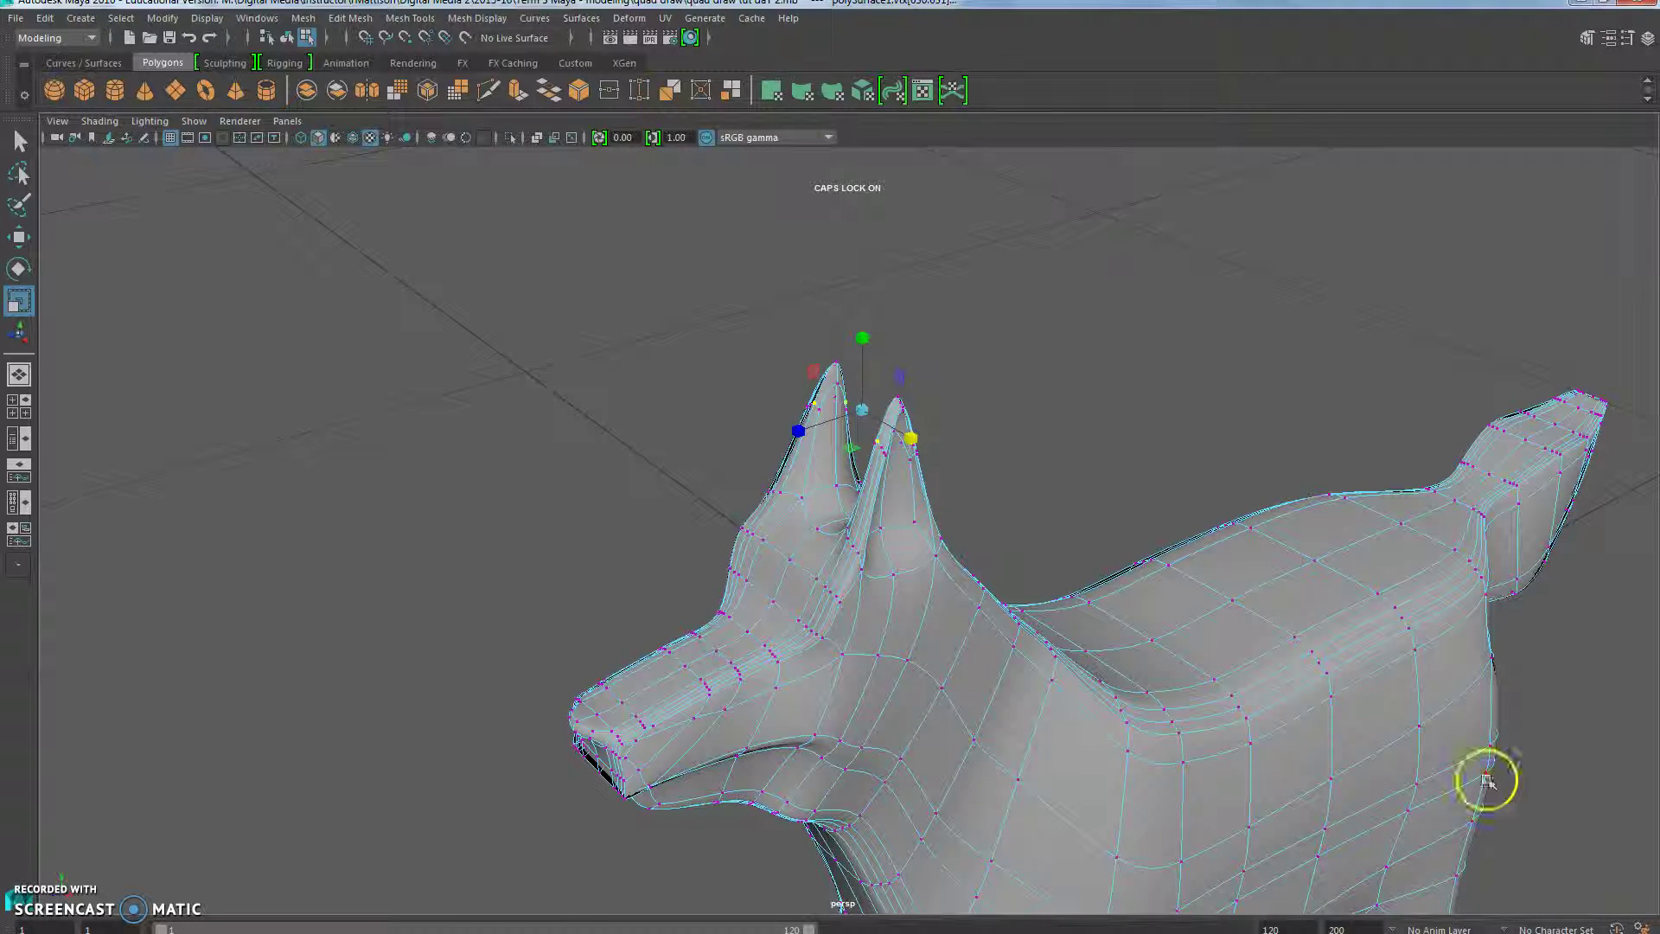
pyautogui.keyDown('alt'); pyautogui.moveTo(960, 696); pyautogui.dragTo(661, 646); pyautogui.keyUp('alt')
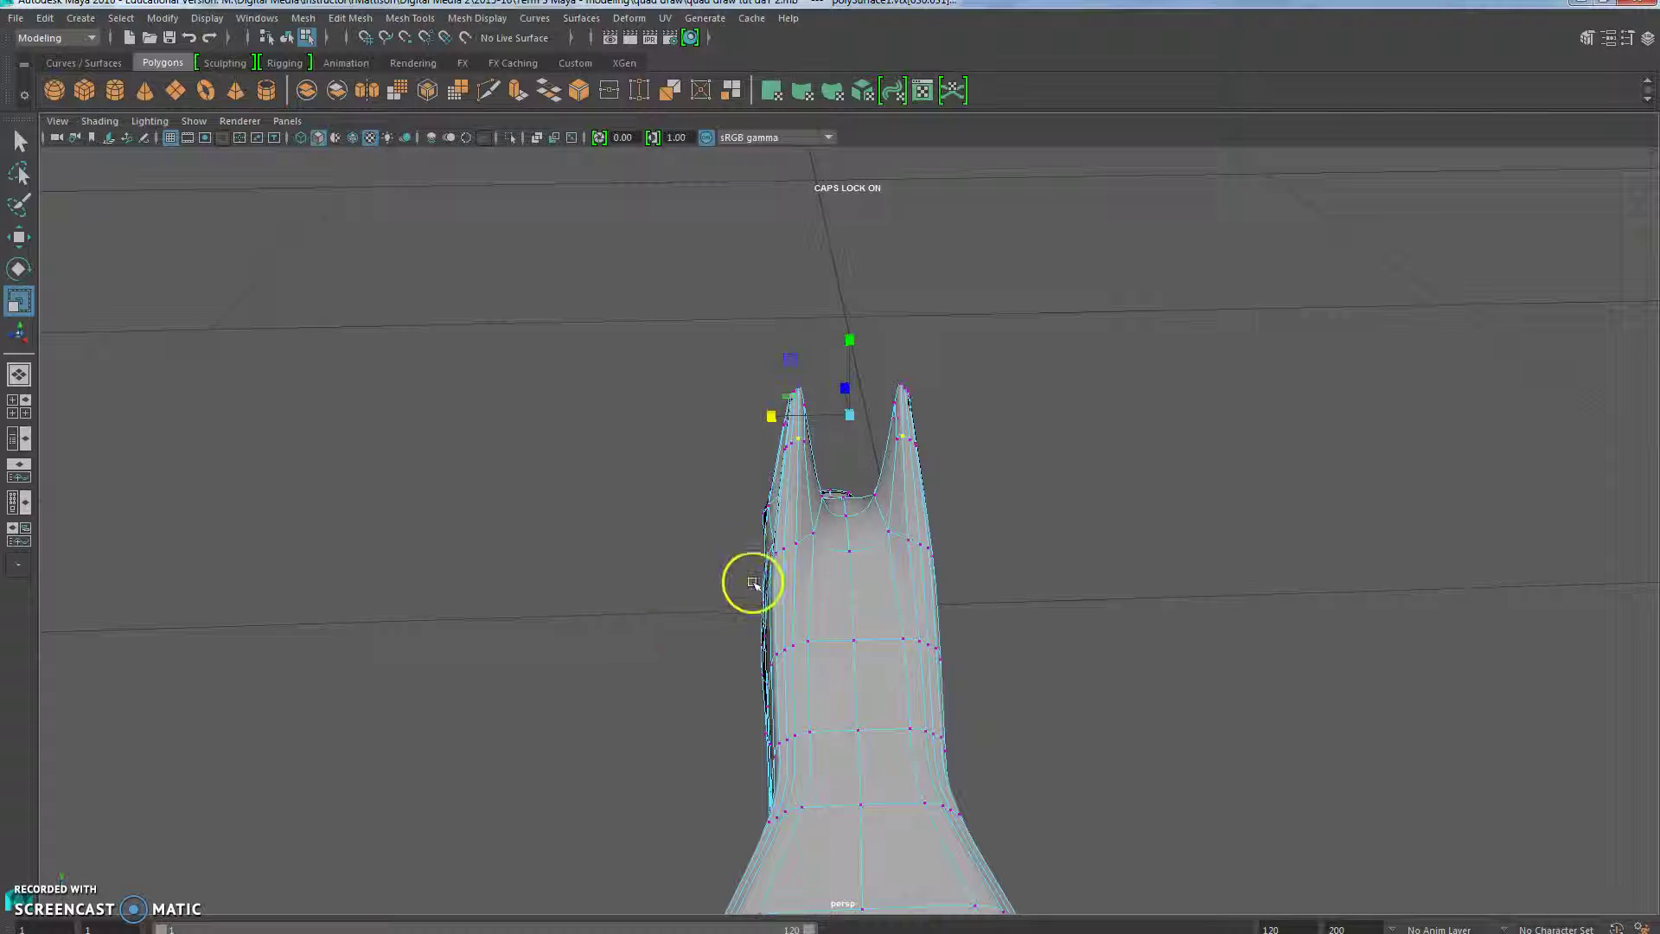
pyautogui.press('1')
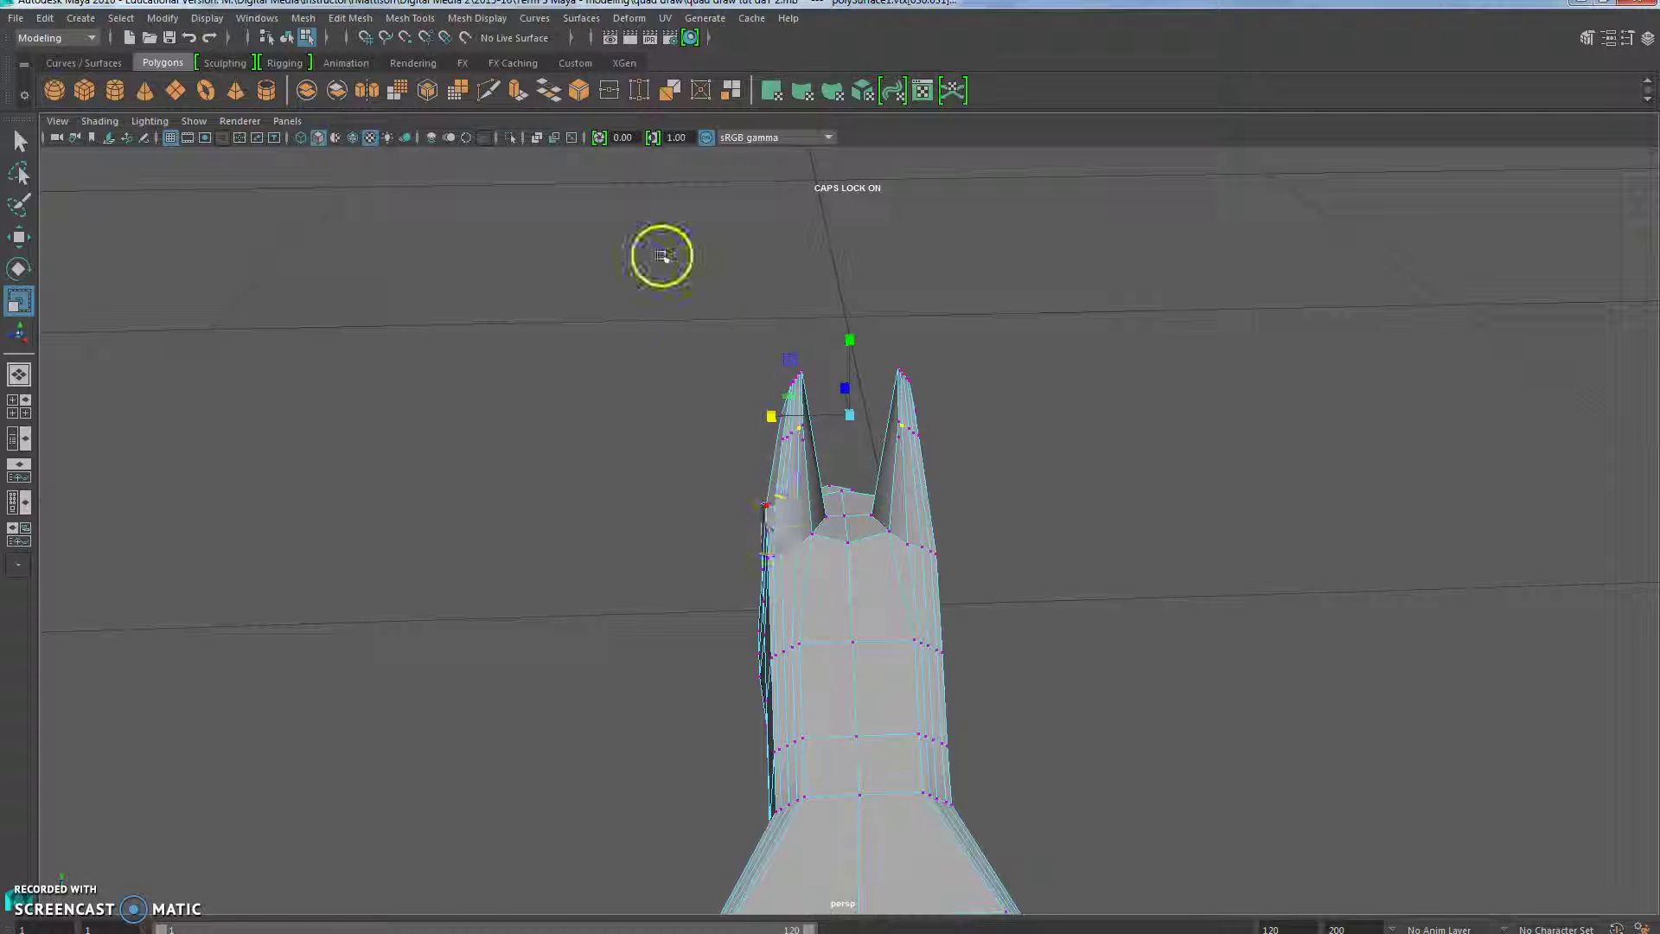
# Step: Select the tip vertices of both ears and scale them apart sideways with soft selection so the ears tilt outward
pyautogui.click(663, 257)
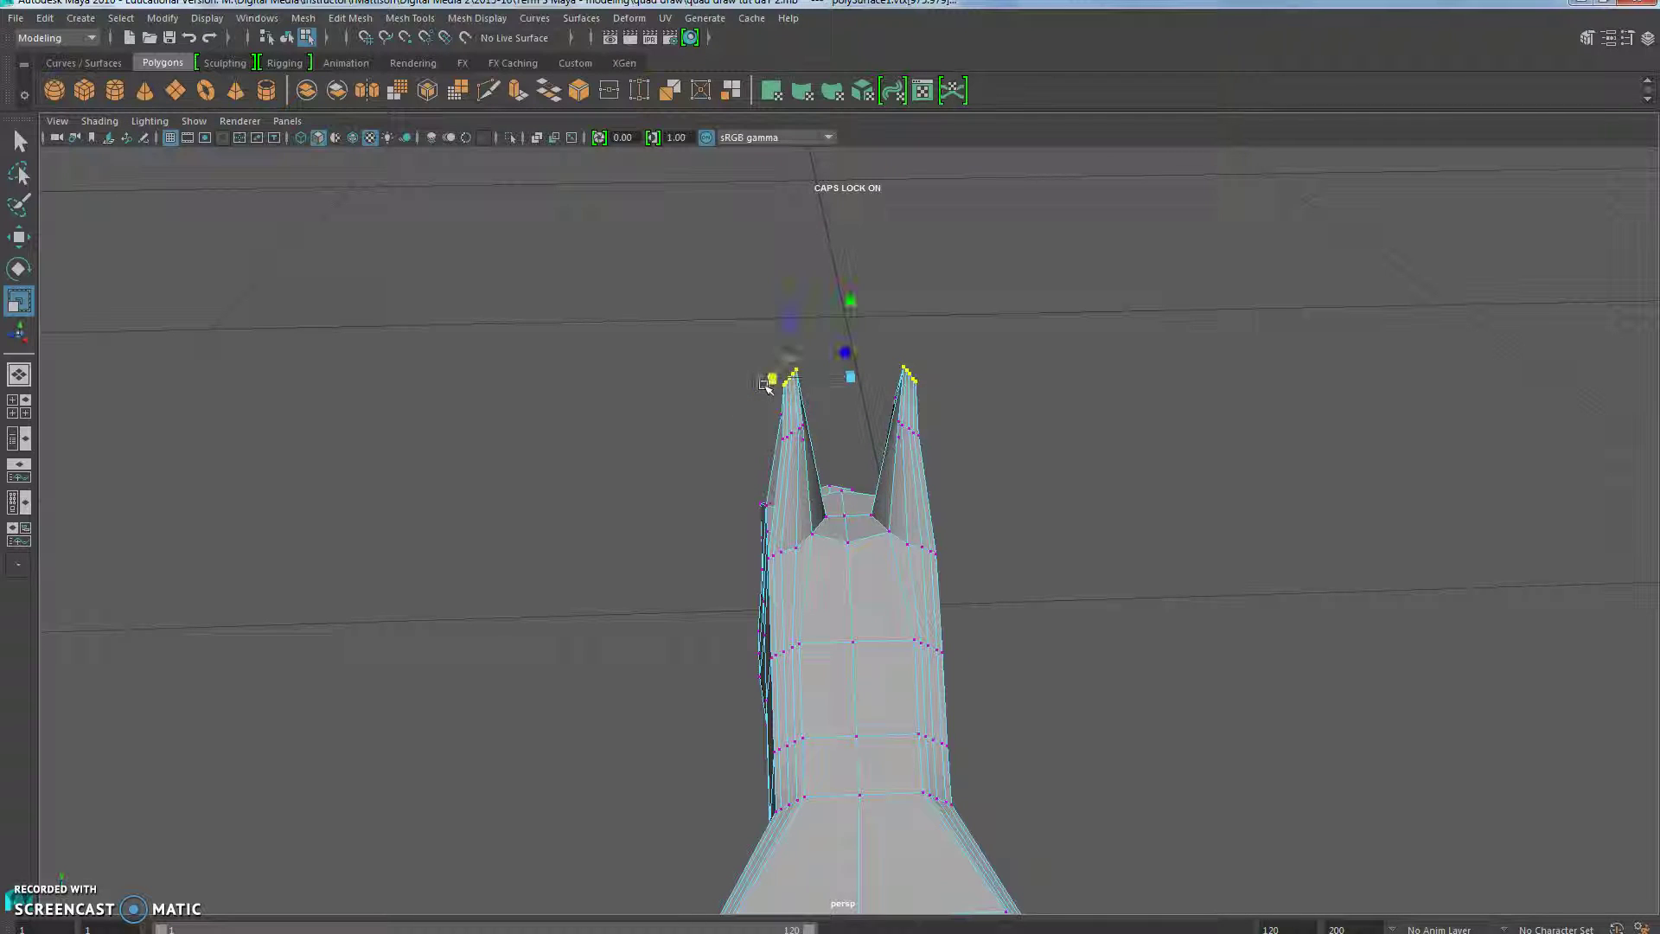
pyautogui.press('b')
pyautogui.click(778, 386)
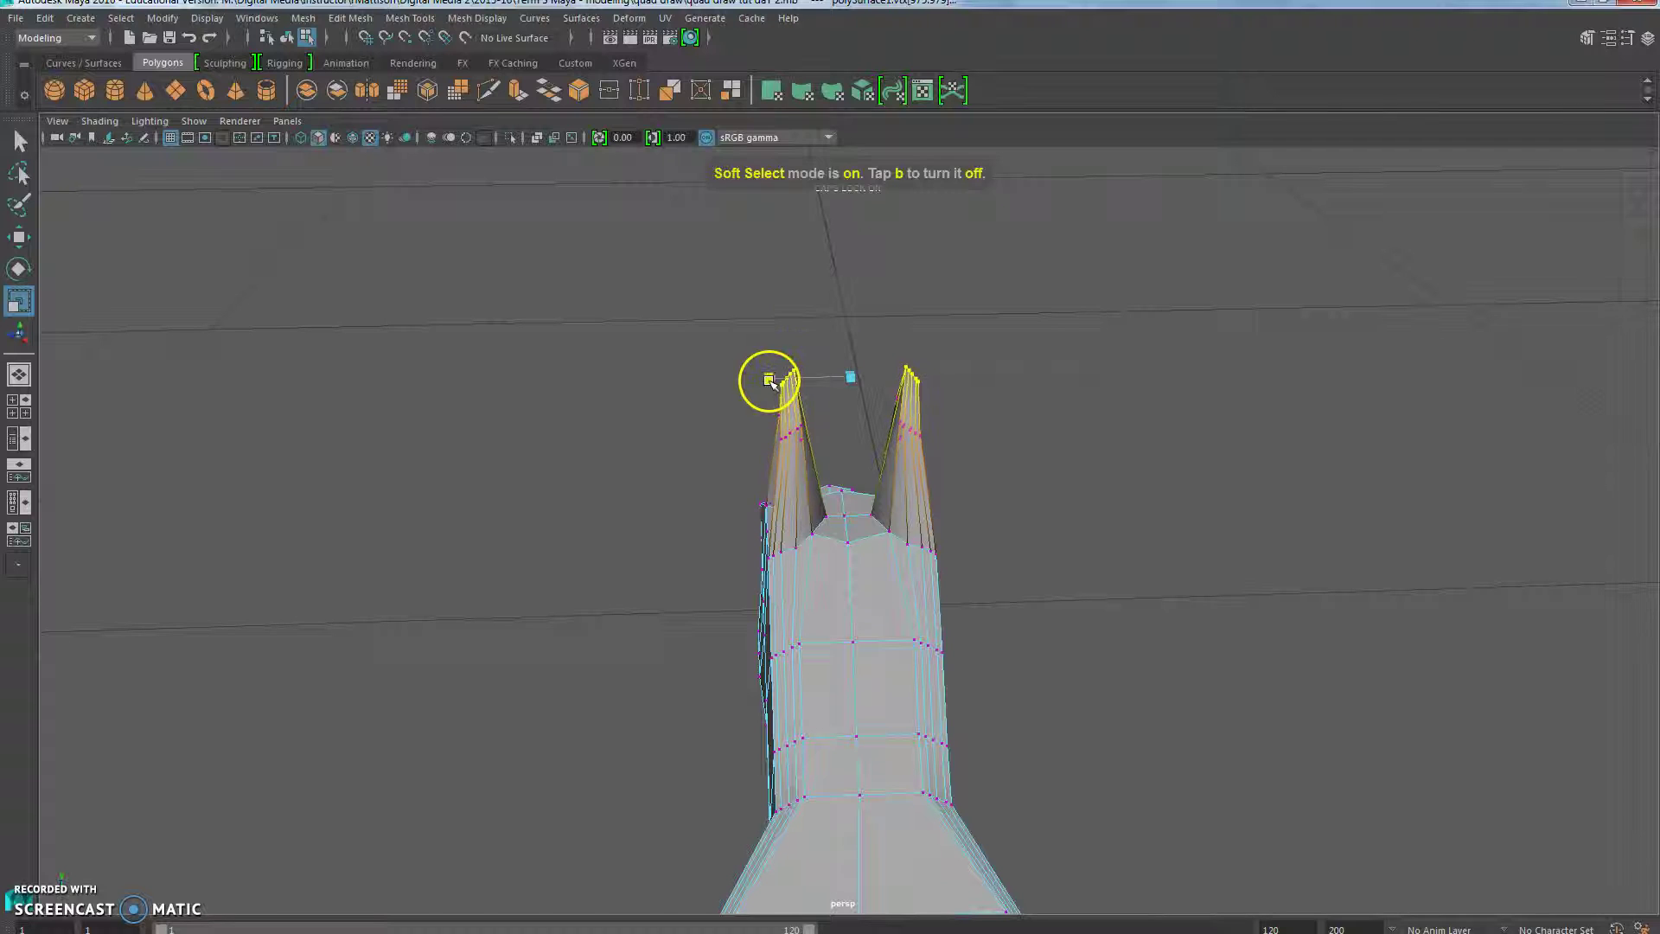
pyautogui.moveTo(768, 381); pyautogui.dragTo(763, 380)
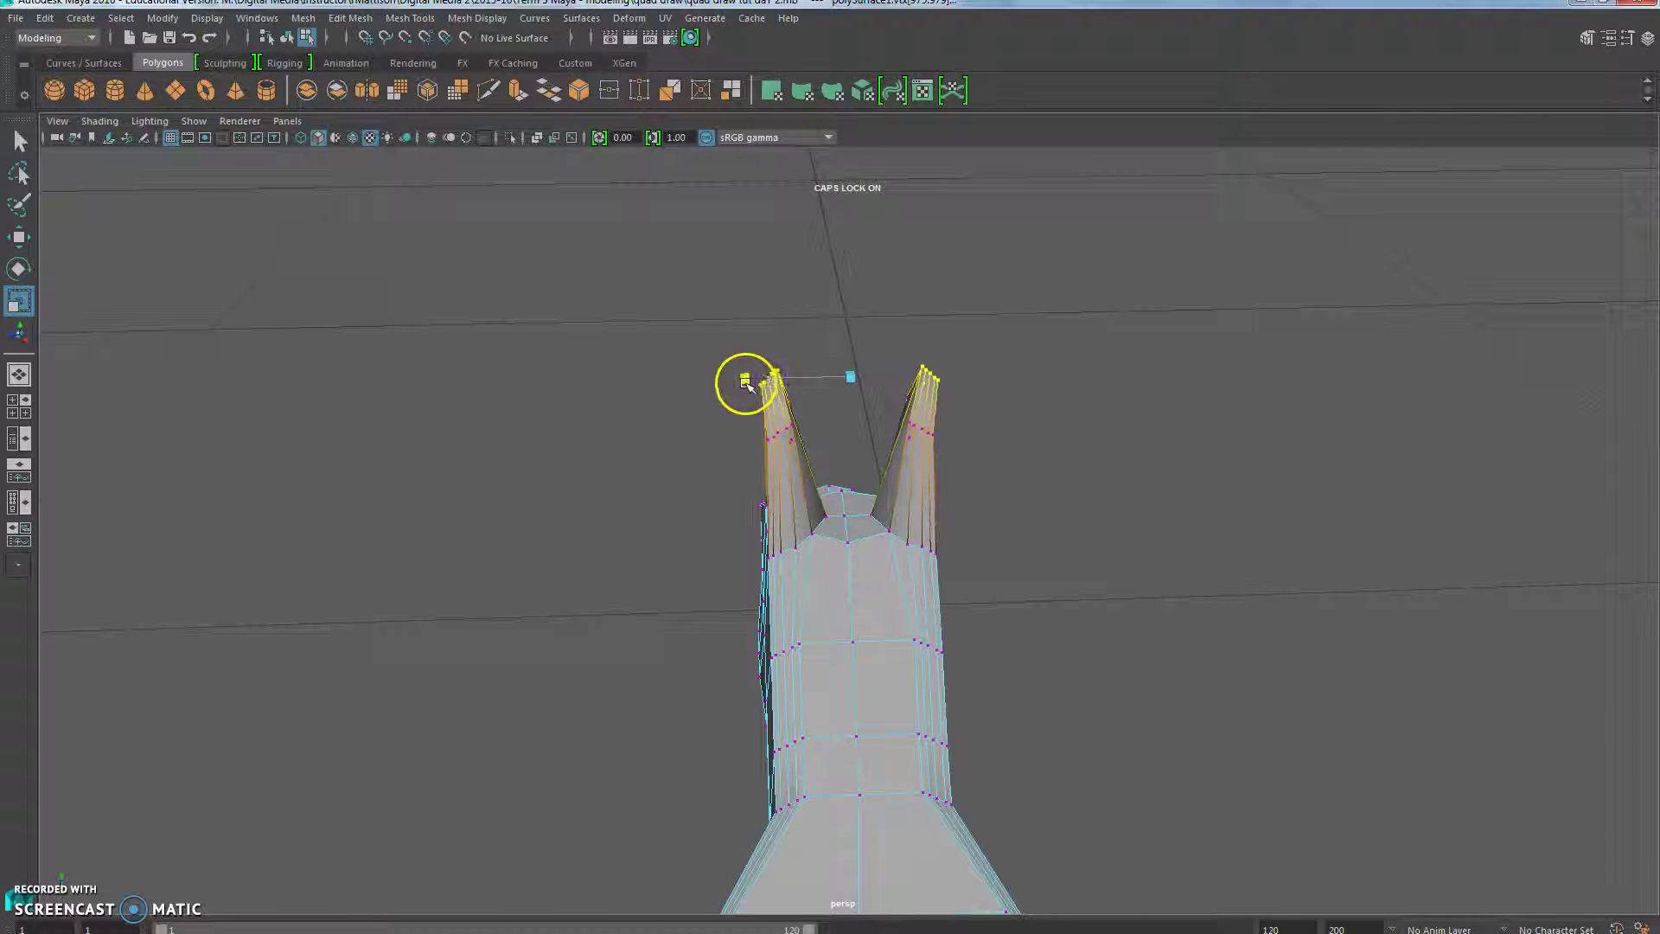
pyautogui.keyDown('alt'); pyautogui.moveTo(745, 536); pyautogui.dragTo(761, 479); pyautogui.keyUp('alt')
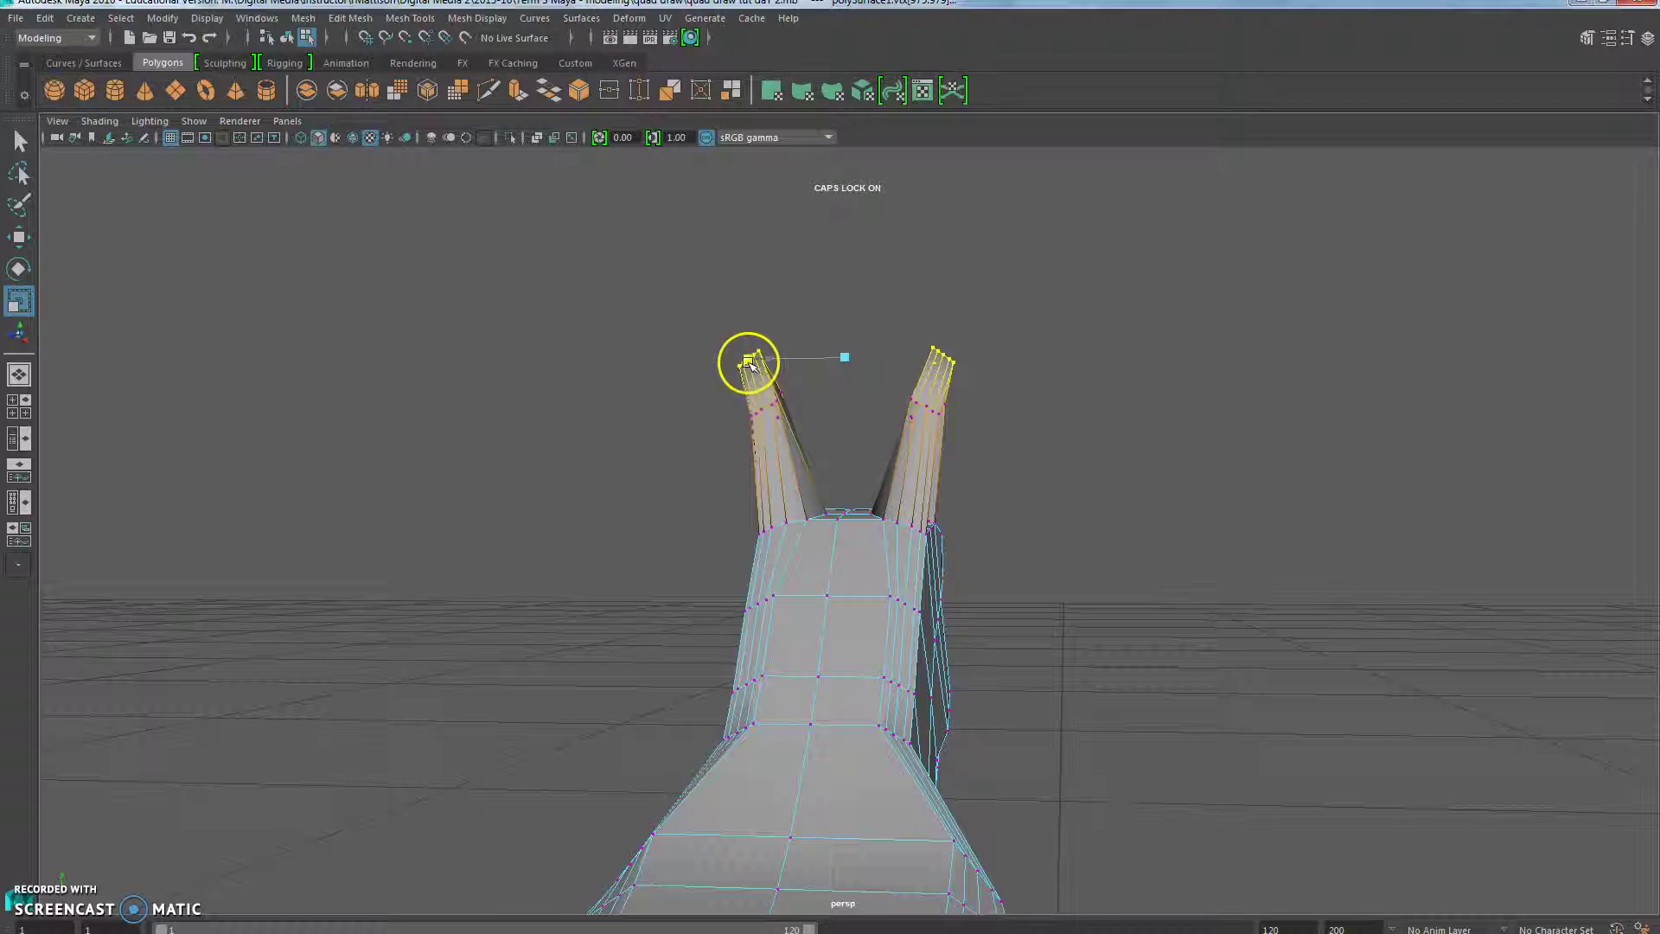
pyautogui.keyDown('alt'); pyautogui.moveTo(702, 595); pyautogui.dragTo(723, 653); pyautogui.keyUp('alt')
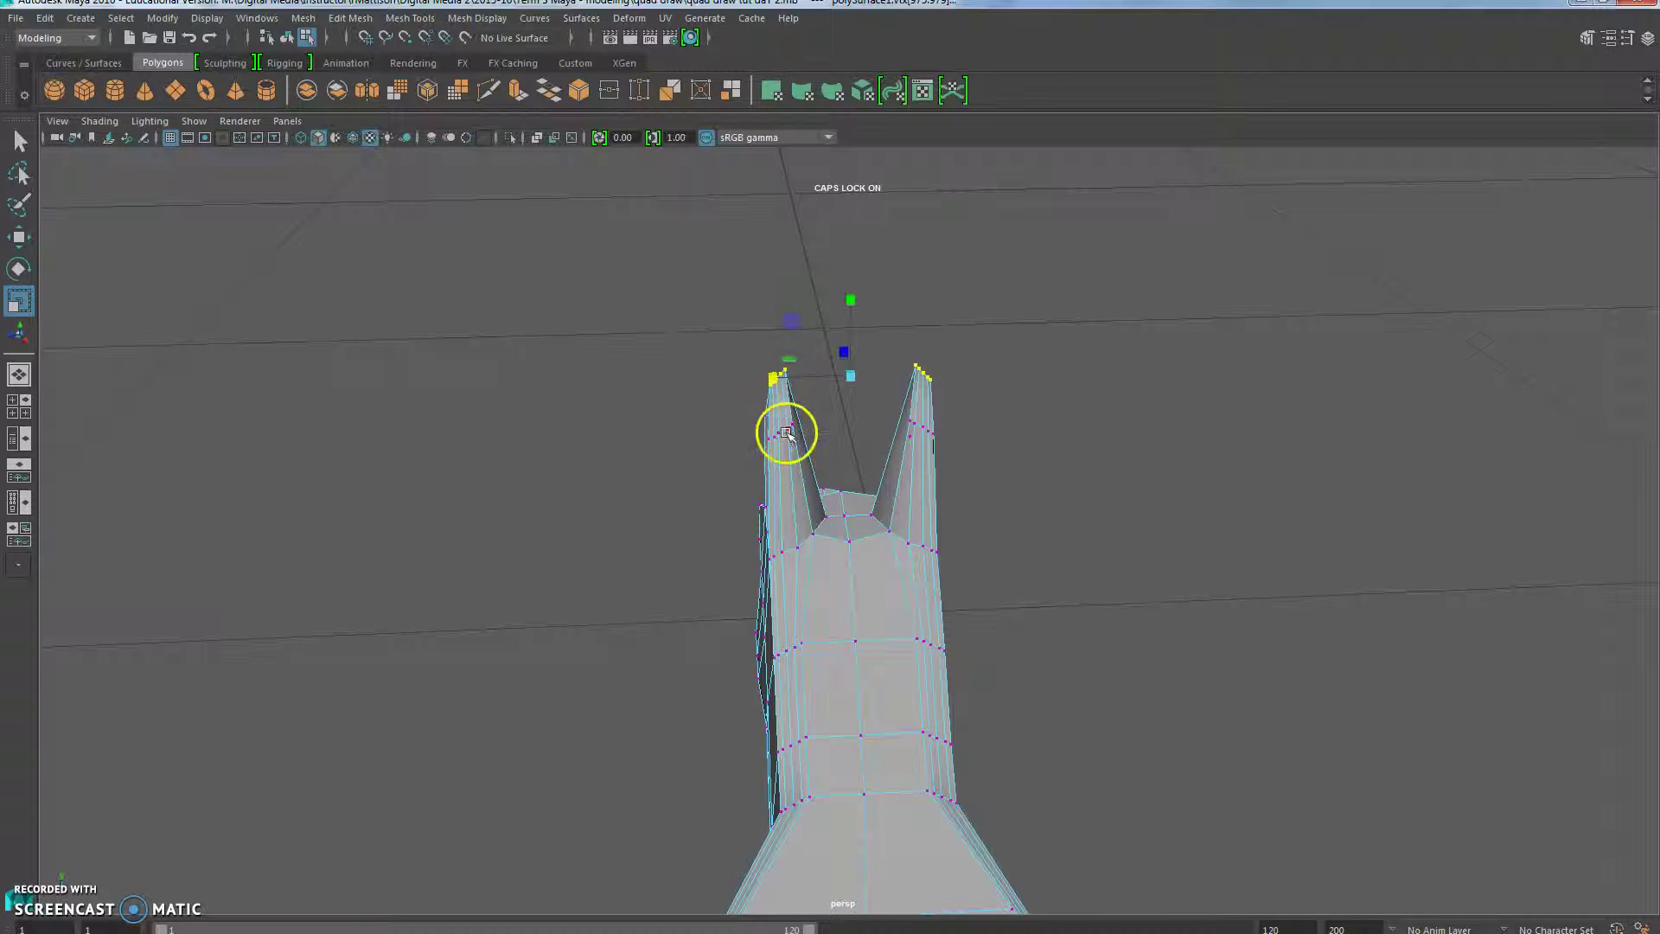
# Step: Select the centre vertices on the head just below the outer base of both ears and lower them slightly
pyautogui.keyDown('alt'); pyautogui.moveTo(742, 497); pyautogui.dragTo(752, 432); pyautogui.keyUp('alt')
pyautogui.keyDown('alt'); pyautogui.moveTo(726, 530); pyautogui.dragTo(737, 622); pyautogui.keyUp('alt')
pyautogui.keyDown('alt'); pyautogui.moveTo(737, 622); pyautogui.dragTo(777, 628, button='right'); pyautogui.keyUp('alt')
pyautogui.scroll(2, 772, 630)
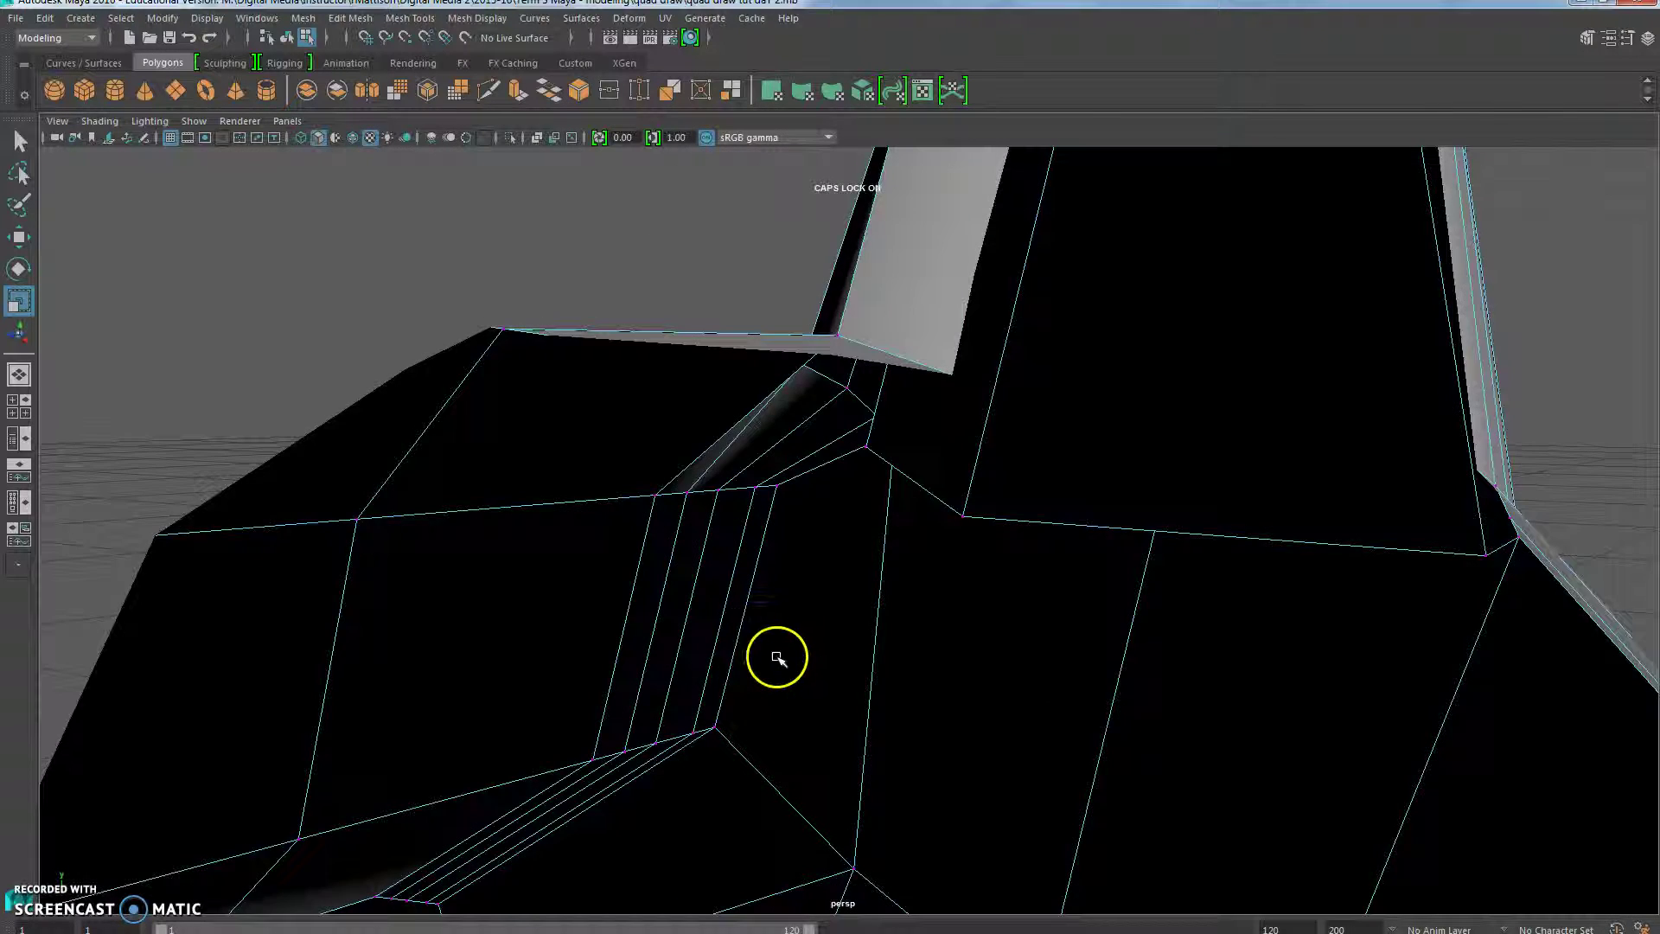
pyautogui.scroll(-3, 777, 657)
pyautogui.keyDown('alt'); pyautogui.moveTo(686, 574); pyautogui.dragTo(719, 622); pyautogui.keyUp('alt')
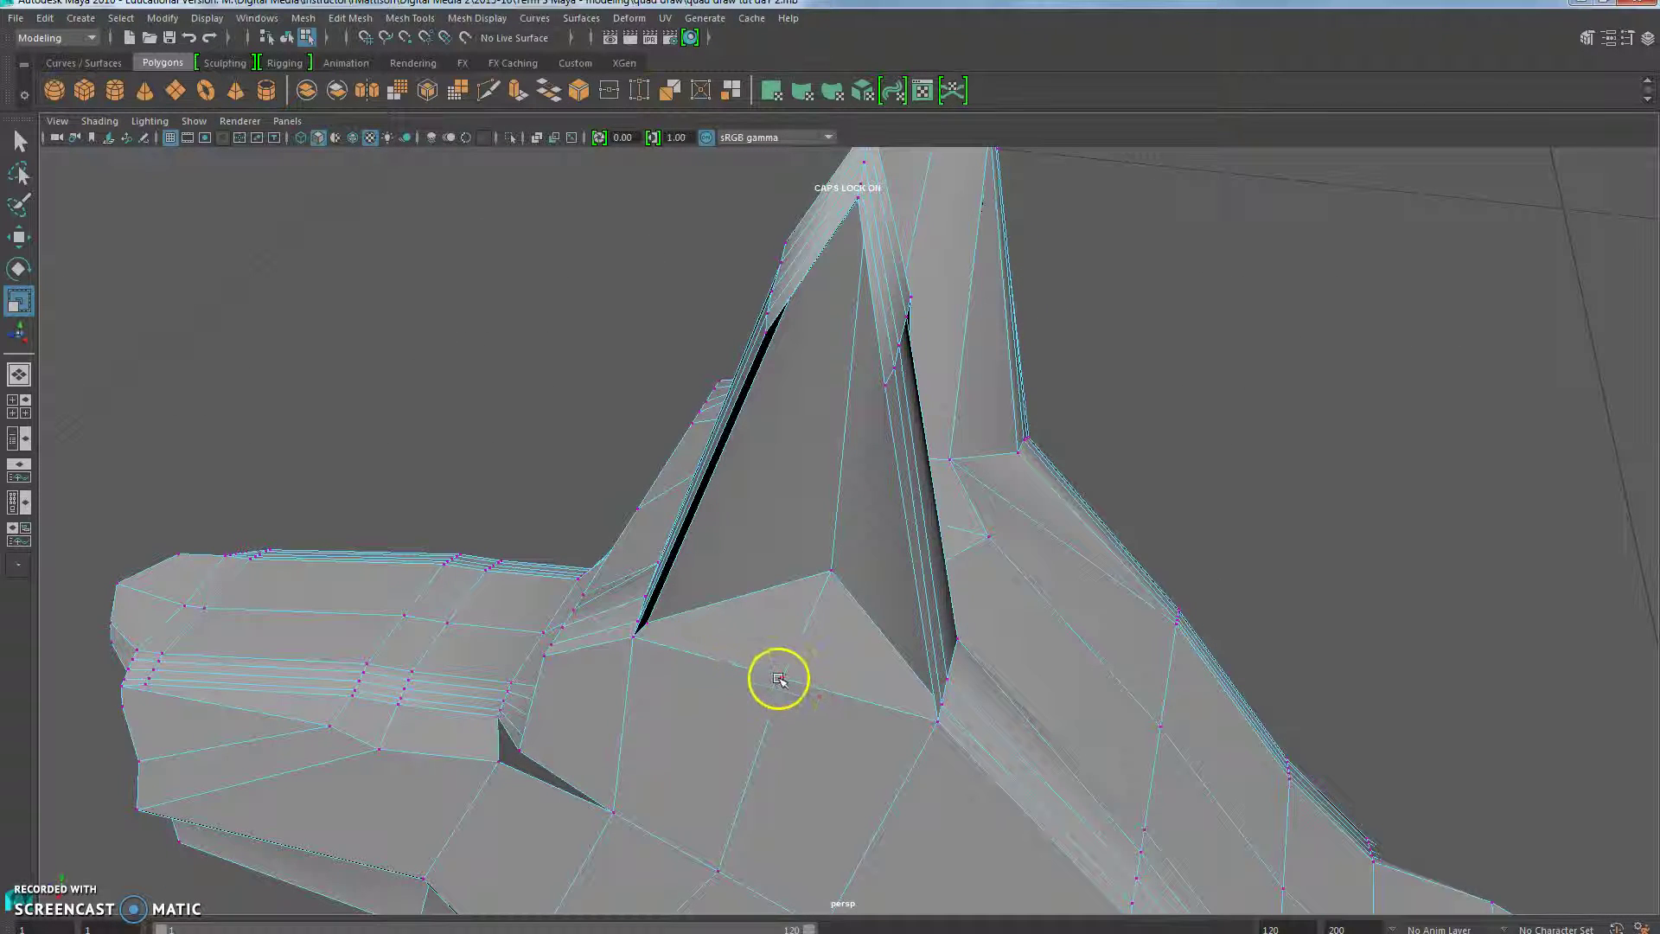
pyautogui.keyDown('alt'); pyautogui.moveTo(830, 751); pyautogui.dragTo(492, 693); pyautogui.keyUp('alt')
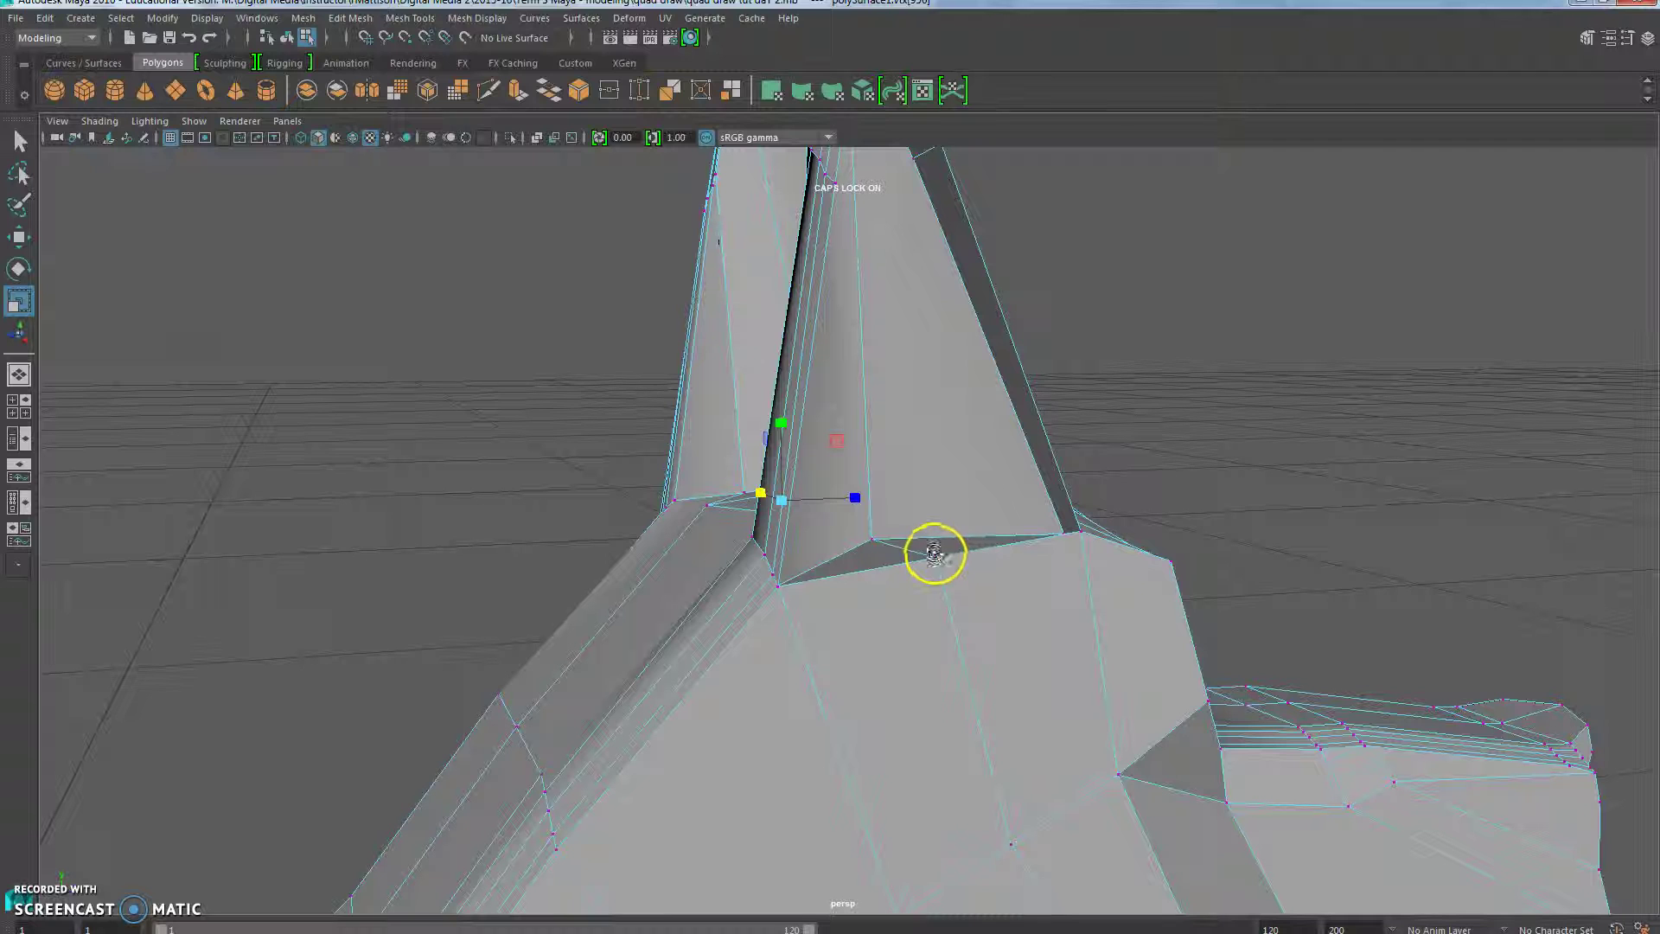
pyautogui.click(936, 559)
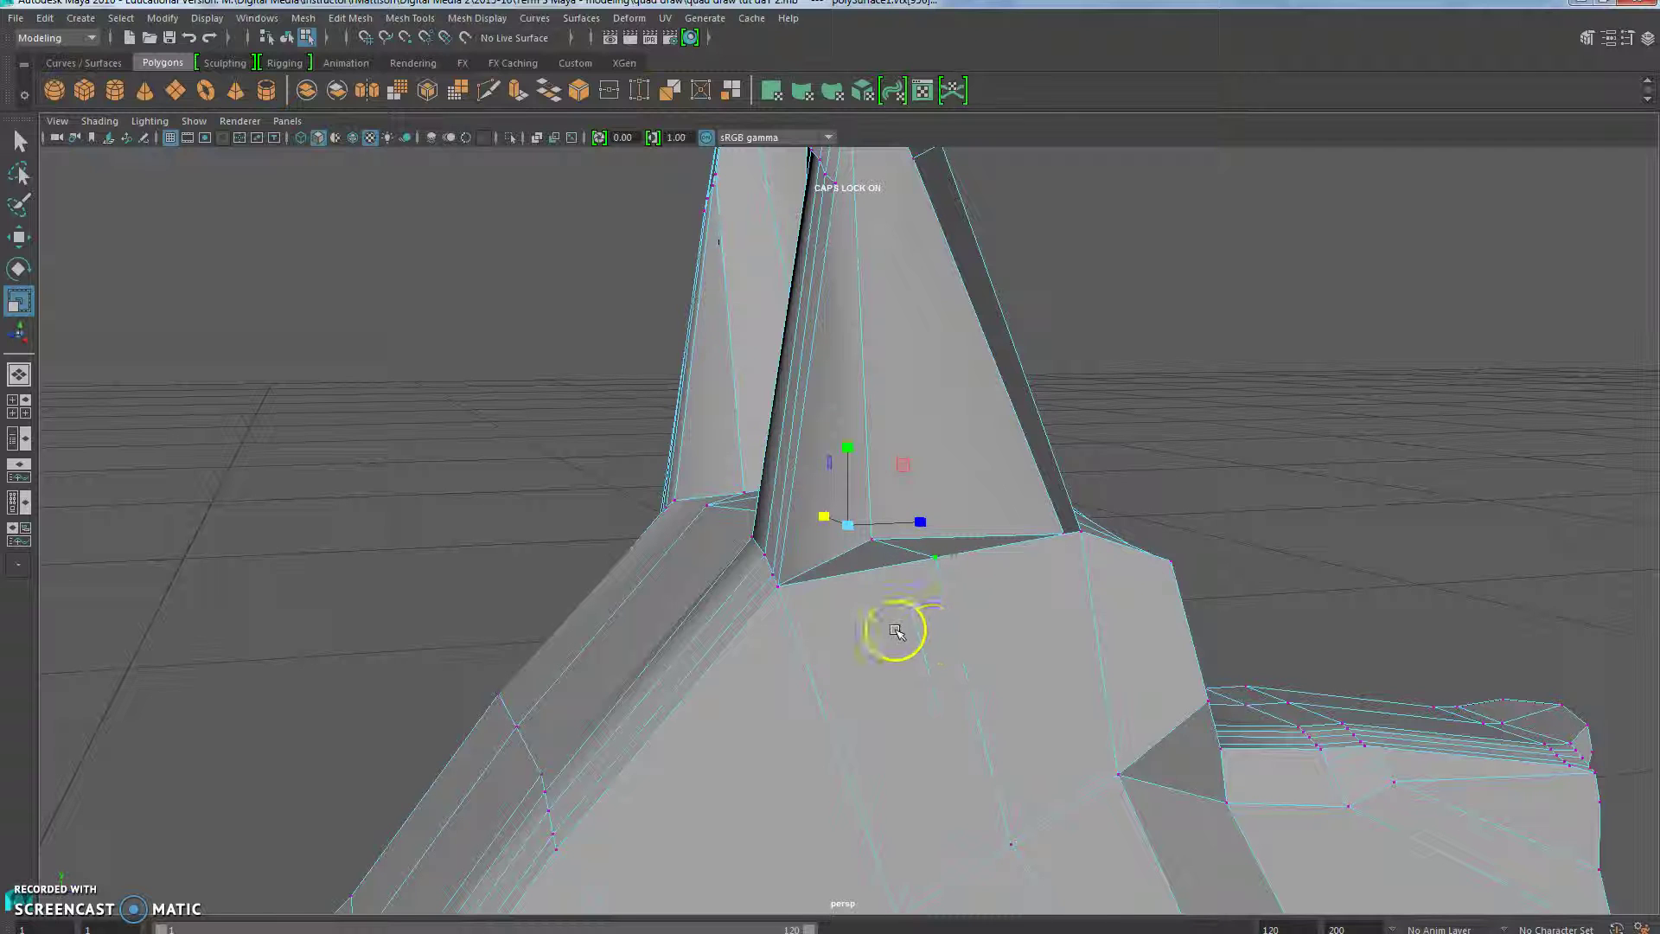
pyautogui.press('w')
pyautogui.moveTo(851, 451); pyautogui.dragTo(888, 529)
# Step: Scale the vertices below both ear bases sideways to adjust how far they stand out from the head
pyautogui.keyDown('alt'); pyautogui.moveTo(940, 702); pyautogui.dragTo(1147, 715); pyautogui.keyUp('alt')
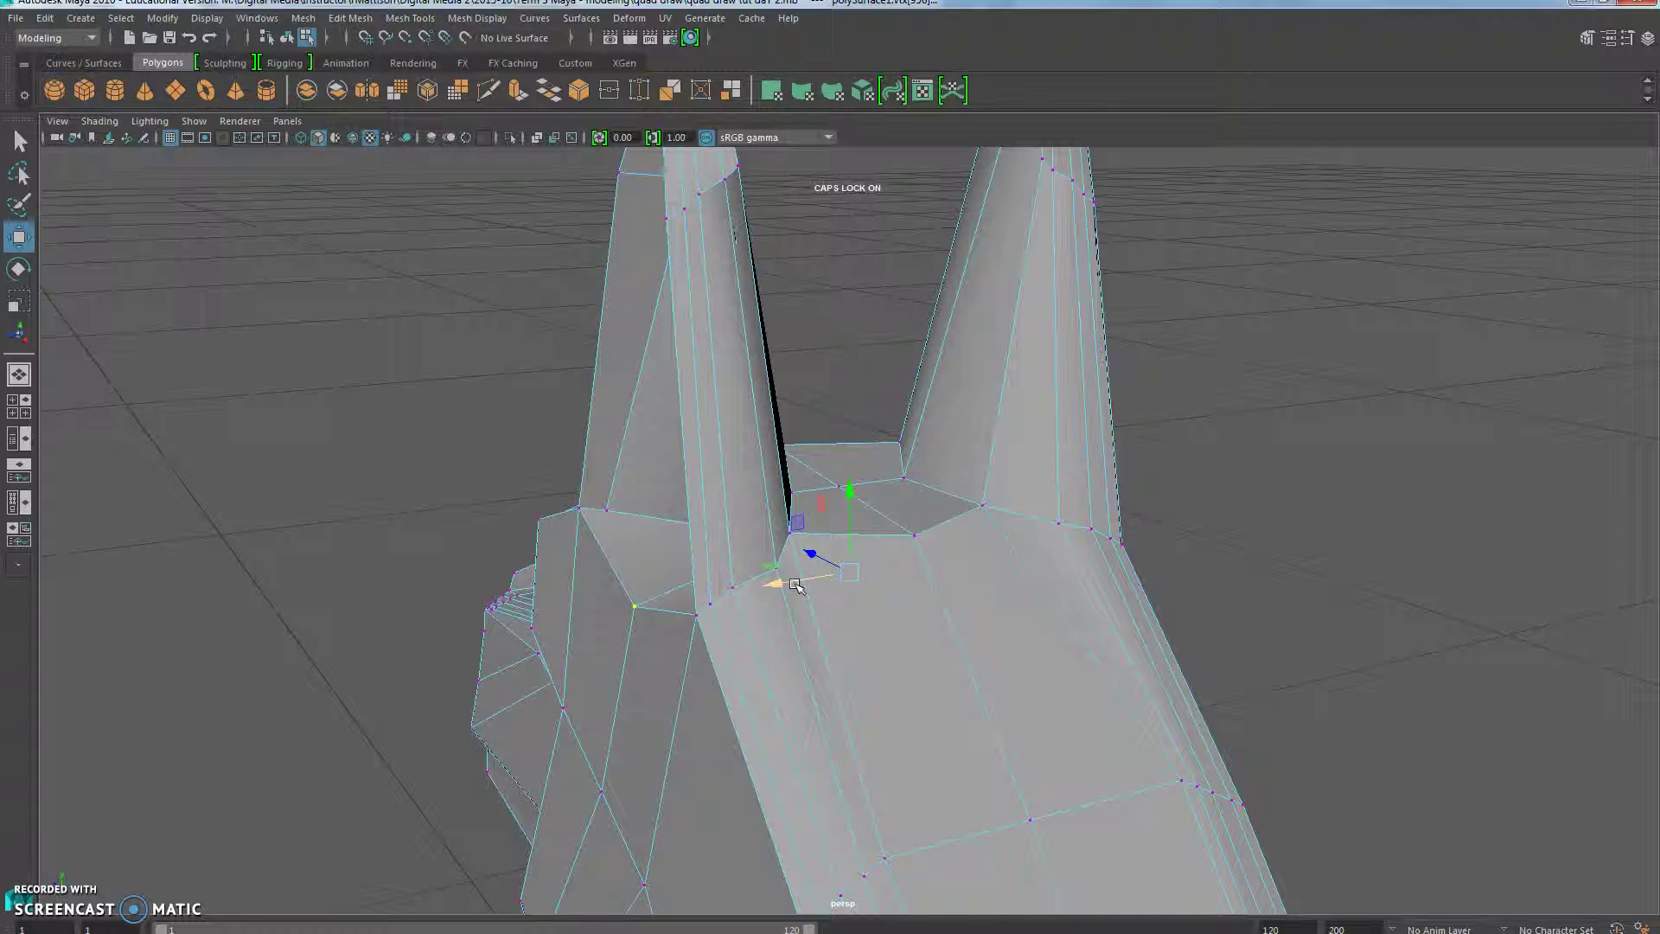
pyautogui.press('r')
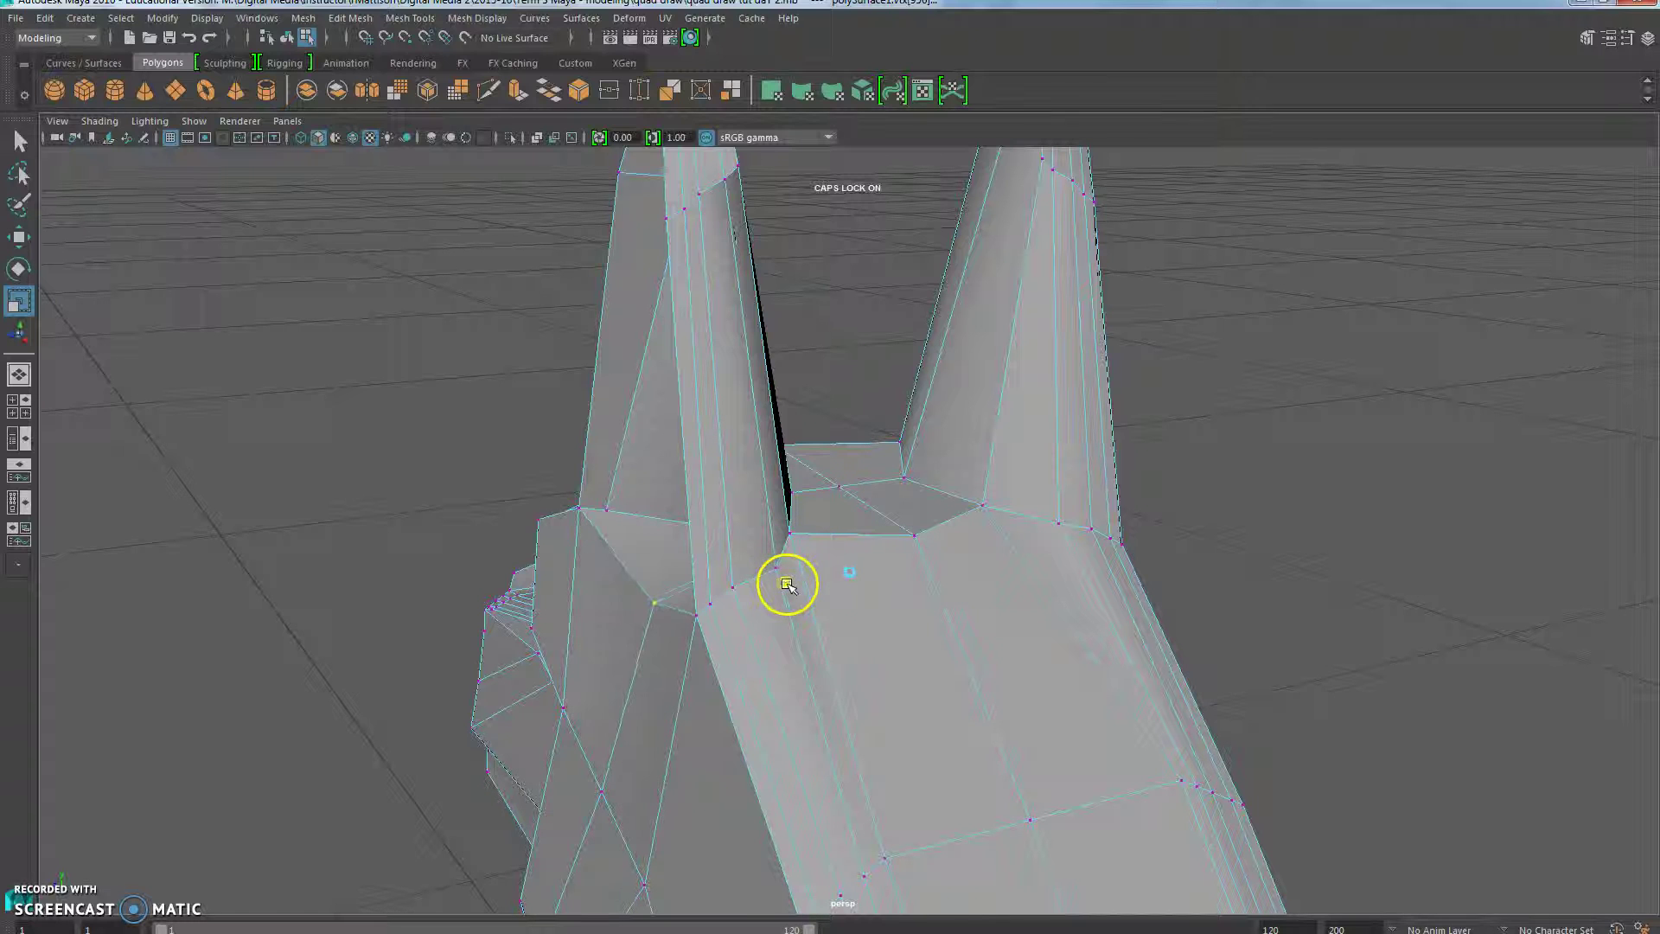
pyautogui.keyDown('alt'); pyautogui.moveTo(786, 582); pyautogui.dragTo(710, 701); pyautogui.keyUp('alt')
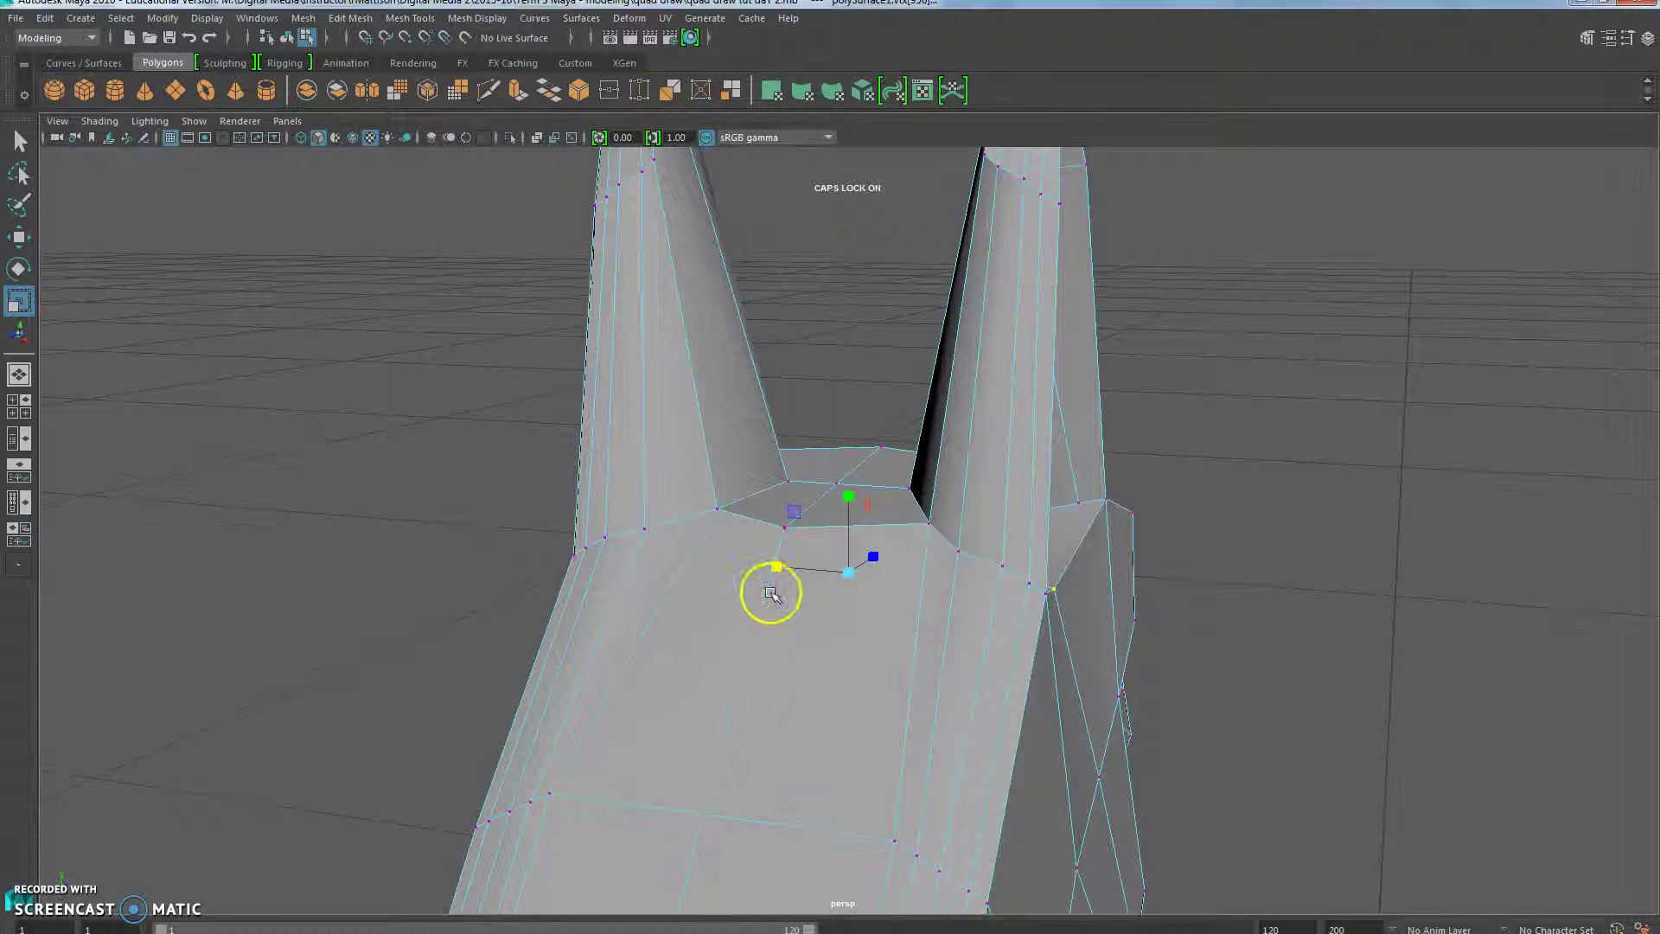
pyautogui.hotkey('ctrl', 'z')
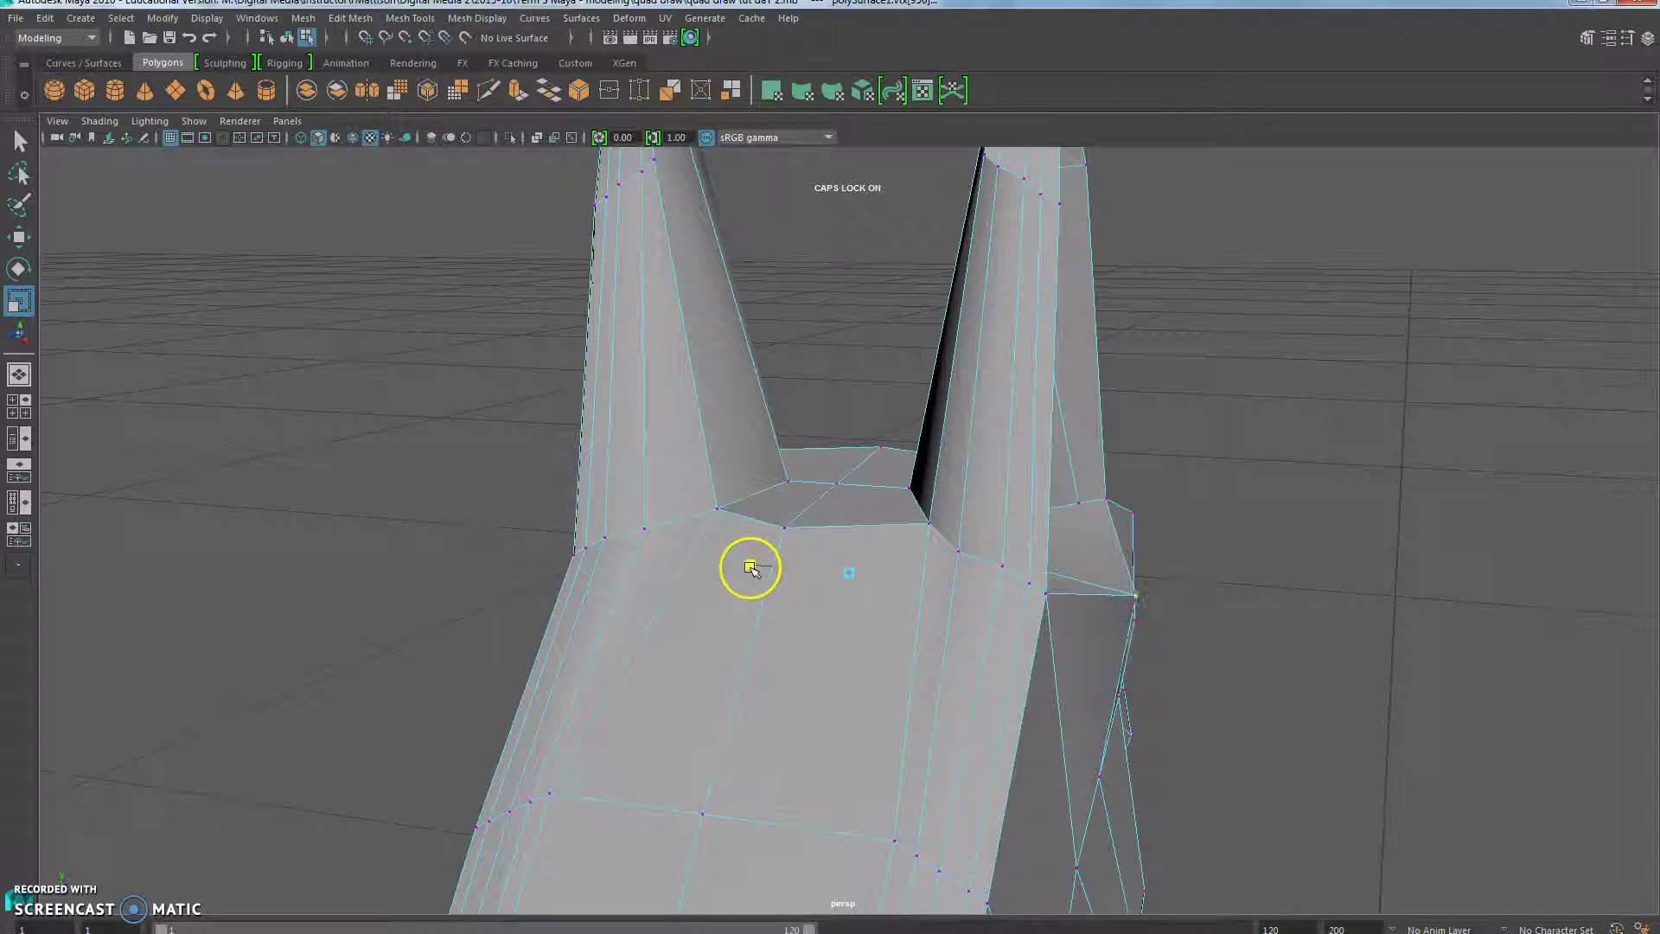
pyautogui.keyDown('alt'); pyautogui.moveTo(930, 793); pyautogui.dragTo(822, 712); pyautogui.keyUp('alt')
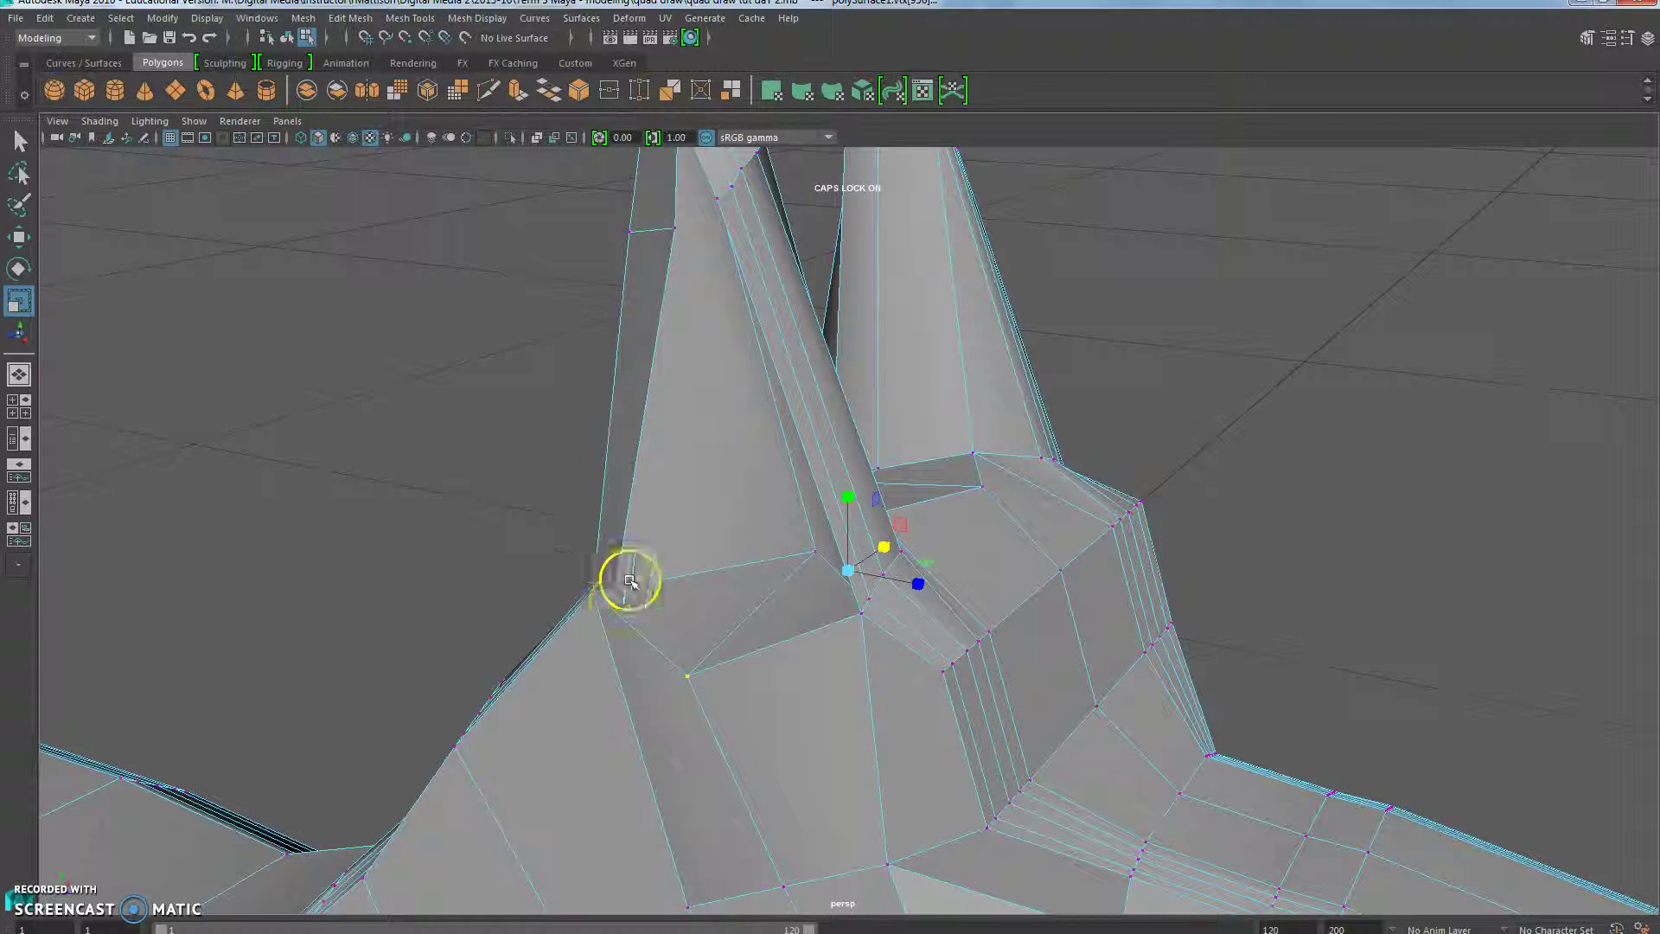
pyautogui.keyDown('ctrl'); pyautogui.keyDown('shift'); pyautogui.click(707, 775); pyautogui.keyUp('shift'); pyautogui.keyUp('ctrl')
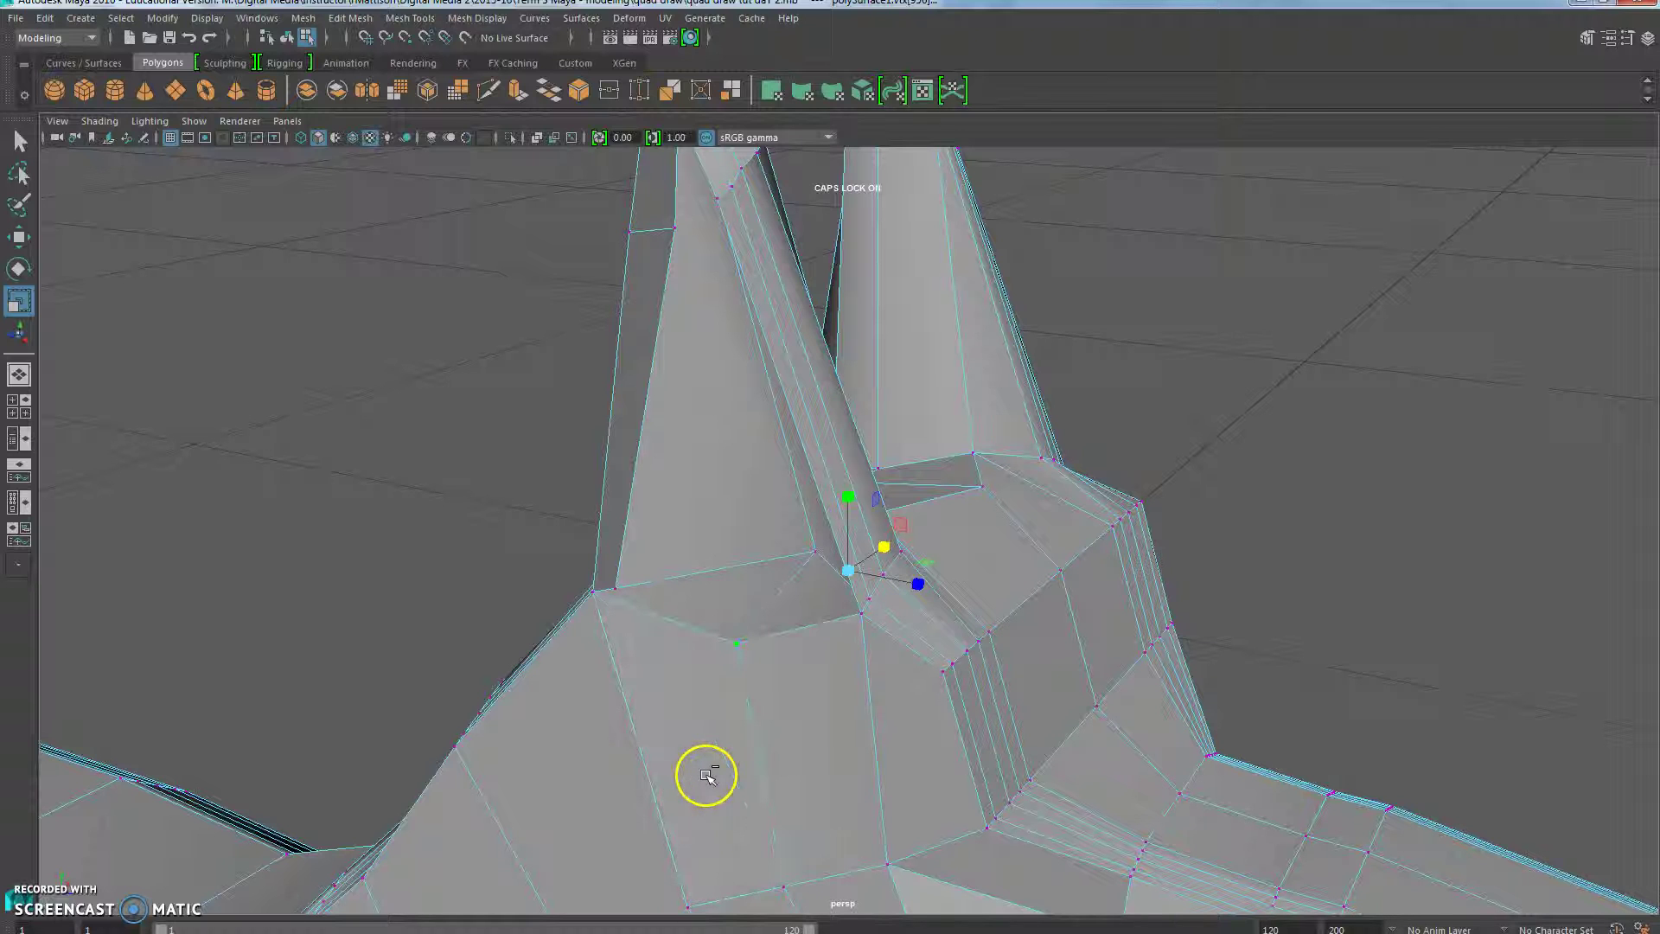
pyautogui.keyDown('alt'); pyautogui.moveTo(708, 785); pyautogui.dragTo(621, 764); pyautogui.keyUp('alt')
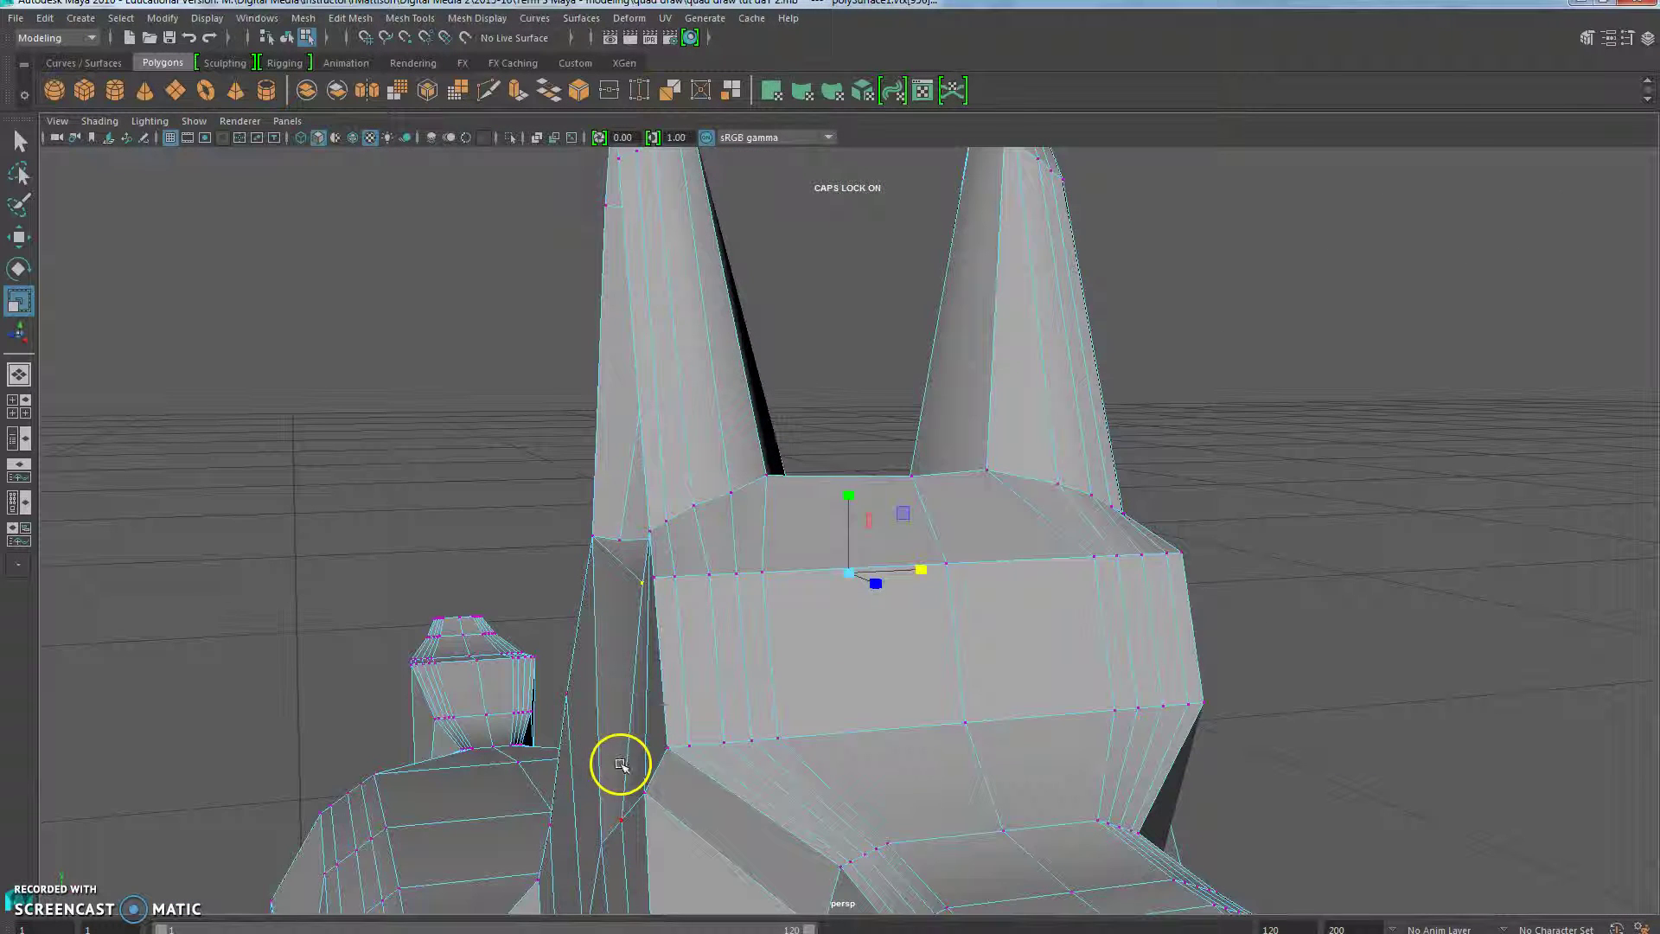
pyautogui.click(932, 568)
# Step: Switch to edge selection, select the lower side edges along the belly on both flanks and raise them slightly
pyautogui.keyDown('alt'); pyautogui.moveTo(878, 738); pyautogui.dragTo(657, 740); pyautogui.keyUp('alt')
pyautogui.scroll(-5, 734, 757)
pyautogui.keyDown('alt'); pyautogui.moveTo(786, 767); pyautogui.dragTo(856, 637); pyautogui.keyUp('alt')
pyautogui.moveTo(858, 529); pyautogui.dragTo(873, 612, button='right')
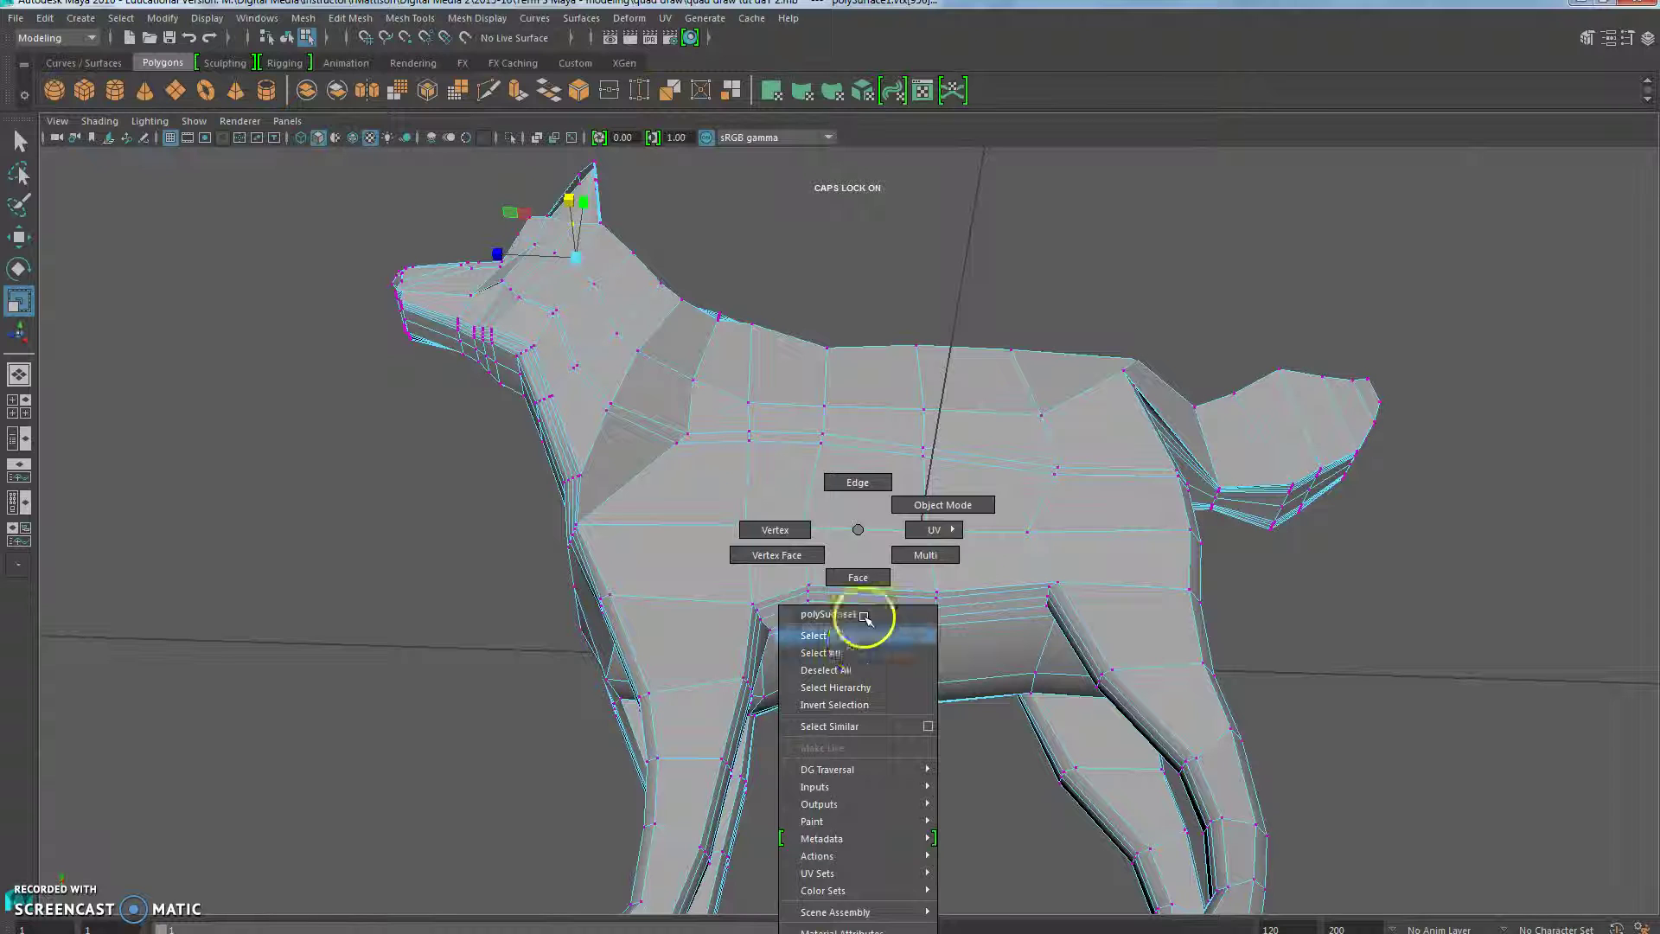
pyautogui.moveTo(873, 490); pyautogui.dragTo(872, 487, button='right')
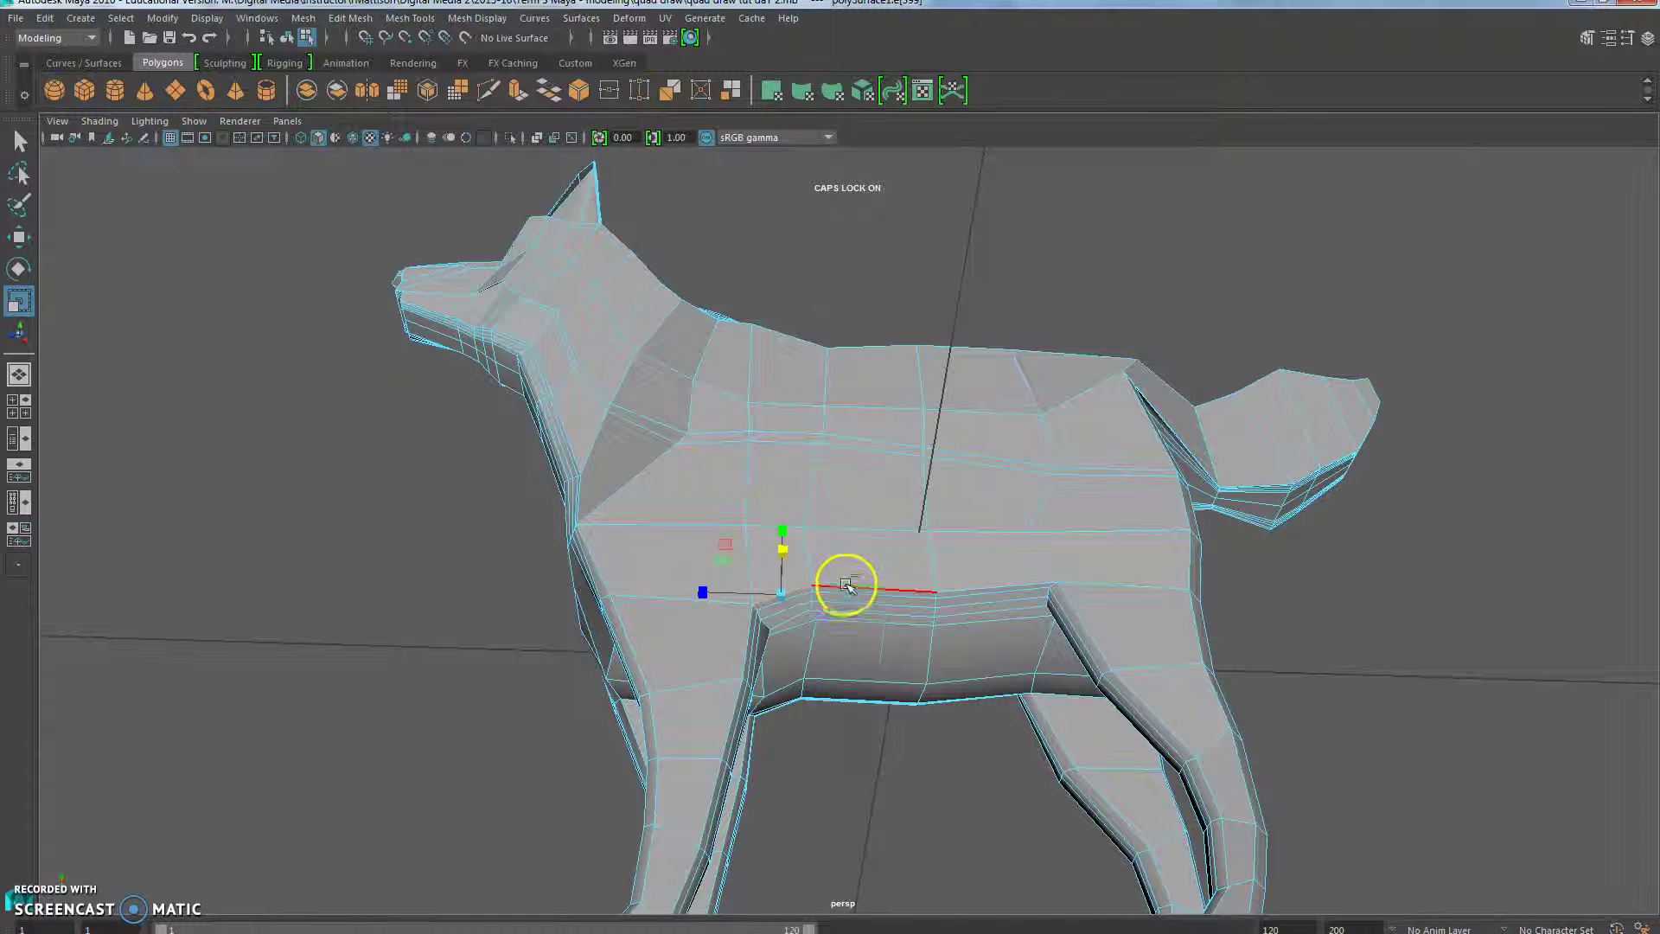
pyautogui.keyDown('alt'); pyautogui.moveTo(878, 755); pyautogui.dragTo(1234, 748); pyautogui.keyUp('alt')
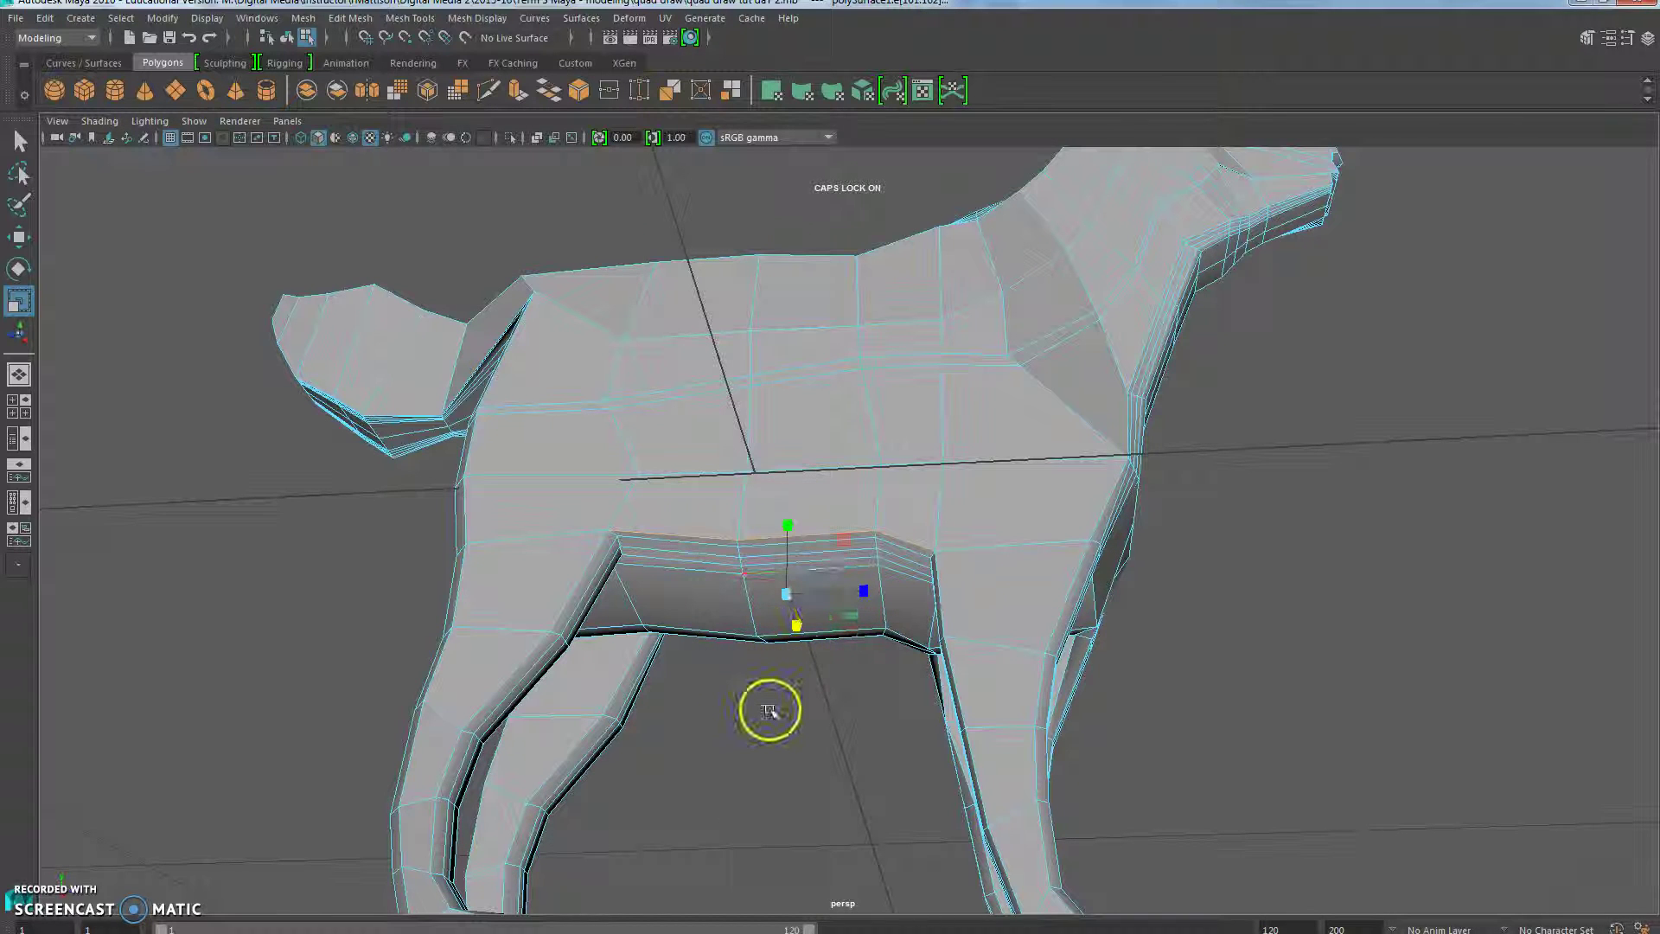
pyautogui.keyDown('alt'); pyautogui.moveTo(787, 740); pyautogui.dragTo(692, 745); pyautogui.keyUp('alt')
pyautogui.press('super')
pyautogui.moveTo(766, 553); pyautogui.dragTo(765, 540)
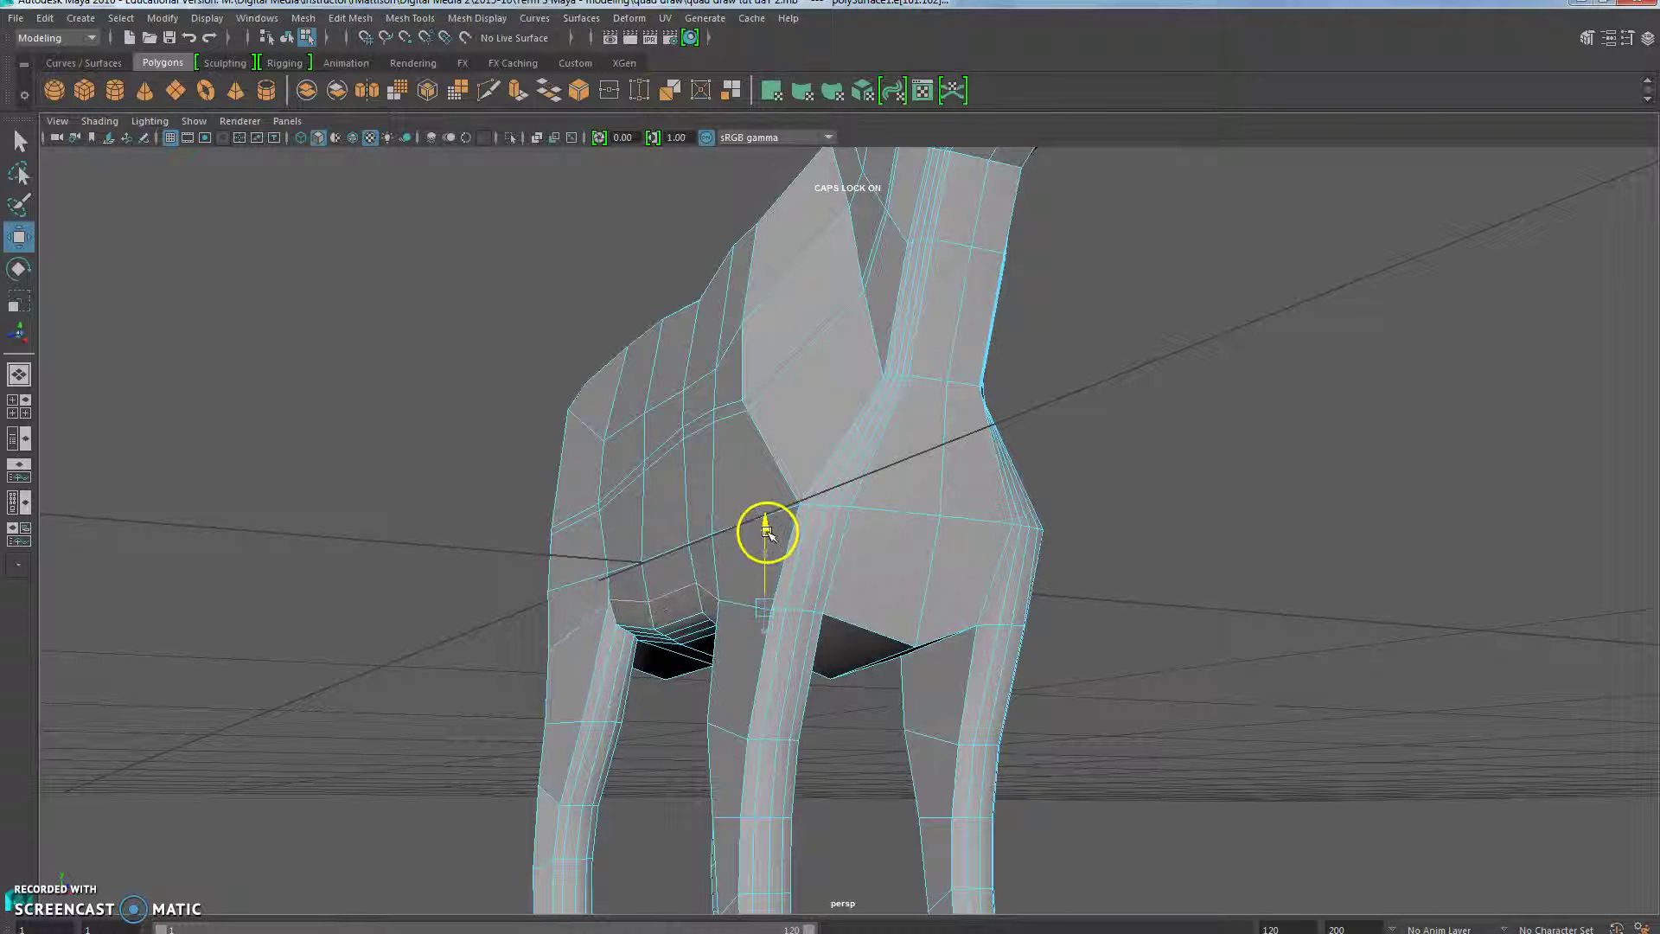
# Step: Scale the selected lower belly edges slightly sideways to adjust the width of the underside
pyautogui.keyDown('alt'); pyautogui.moveTo(704, 674); pyautogui.dragTo(666, 704); pyautogui.keyUp('alt')
pyautogui.press('r')
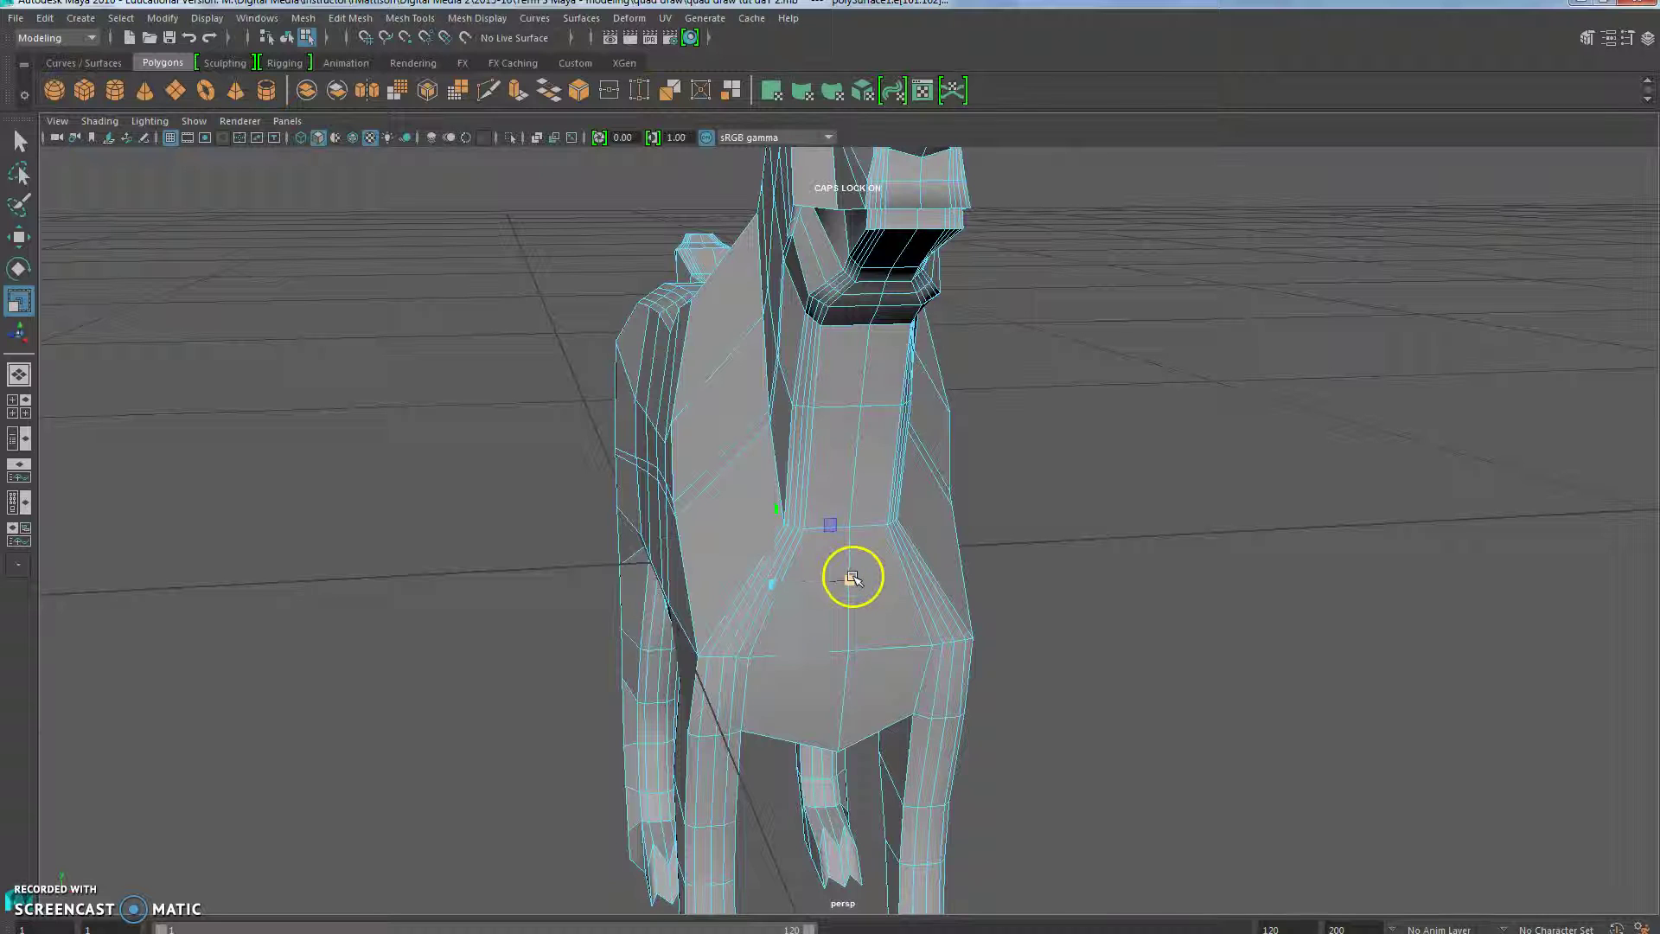
pyautogui.moveTo(852, 578); pyautogui.dragTo(856, 582)
pyautogui.keyDown('alt'); pyautogui.moveTo(697, 871); pyautogui.dragTo(760, 867); pyautogui.keyUp('alt')
# Step: Select the horizontal edges along the middle of the flank and scale them sideways
pyautogui.moveTo(788, 516); pyautogui.dragTo(552, 655)
pyautogui.click(878, 485)
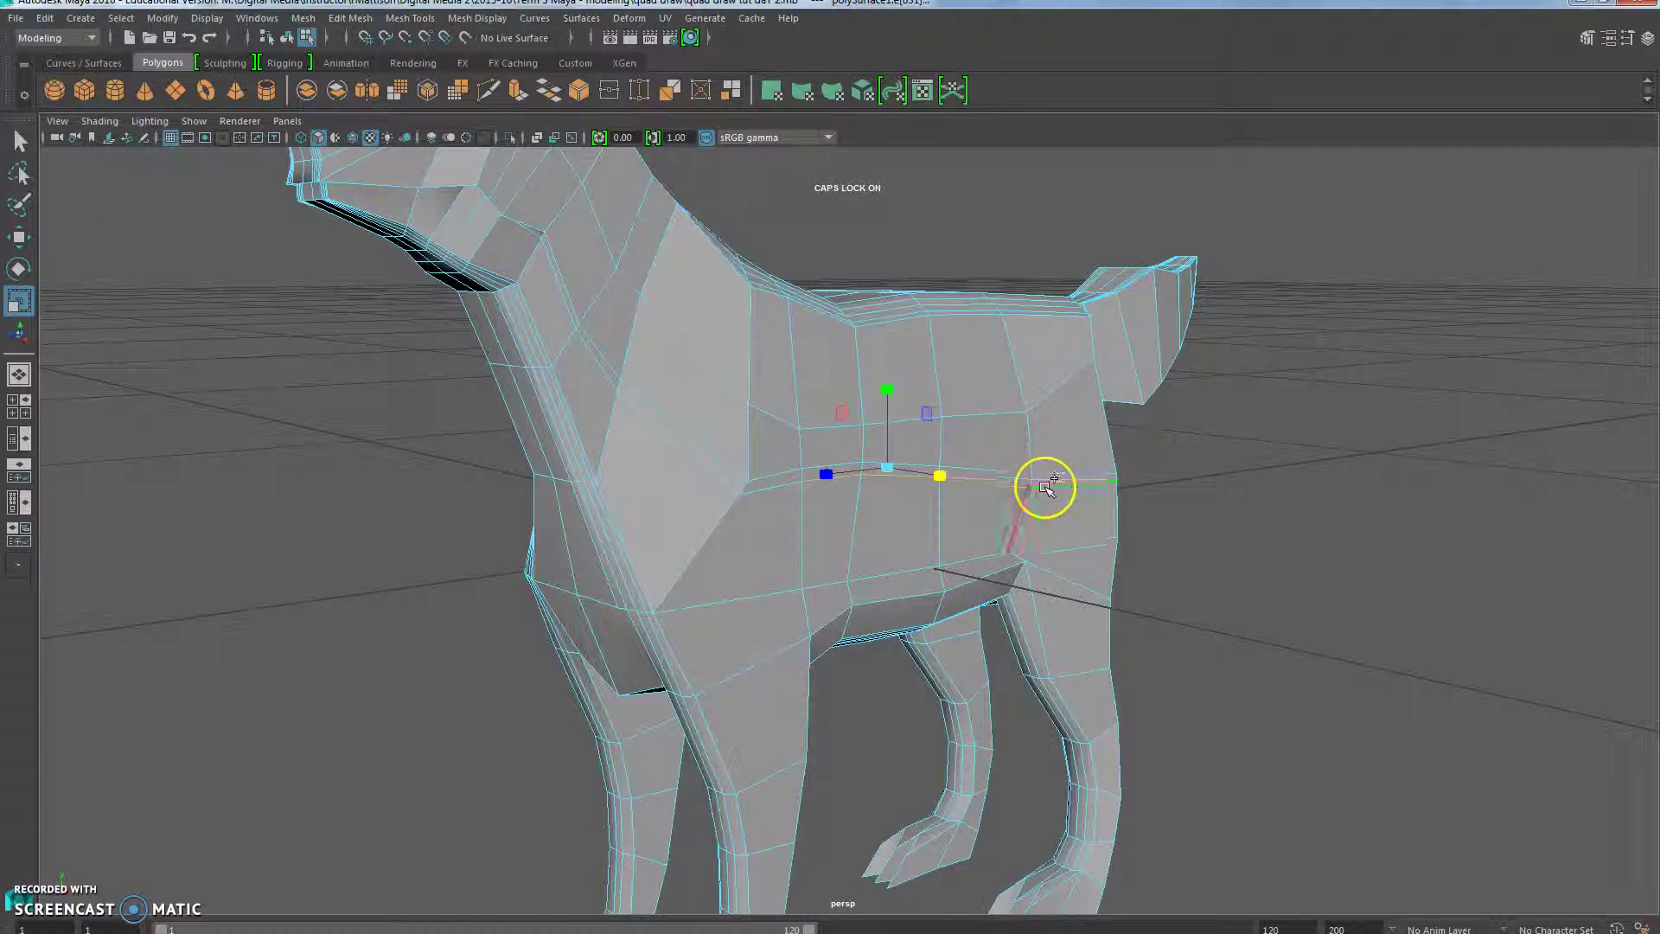
pyautogui.keyDown('alt'); pyautogui.moveTo(856, 614); pyautogui.dragTo(948, 605); pyautogui.keyUp('alt')
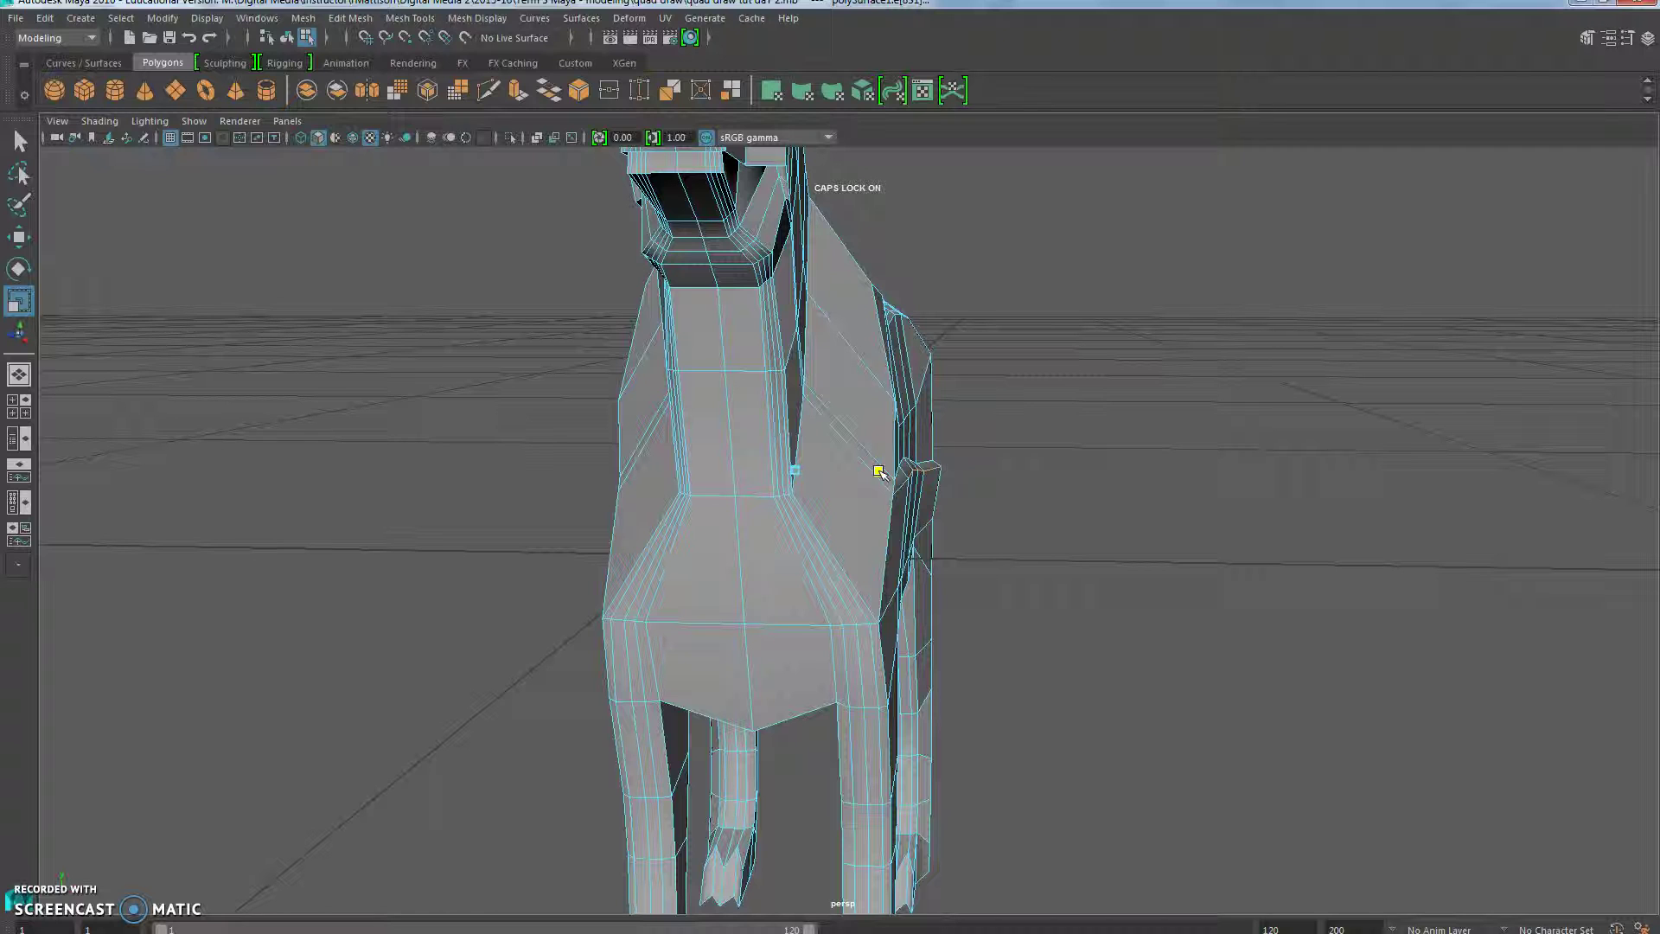
# Step: Add the mid-flank edges towards the shoulder on both sides to the selection and scale the whole row sideways
pyautogui.keyDown('alt'); pyautogui.moveTo(938, 538); pyautogui.dragTo(782, 537); pyautogui.keyUp('alt')
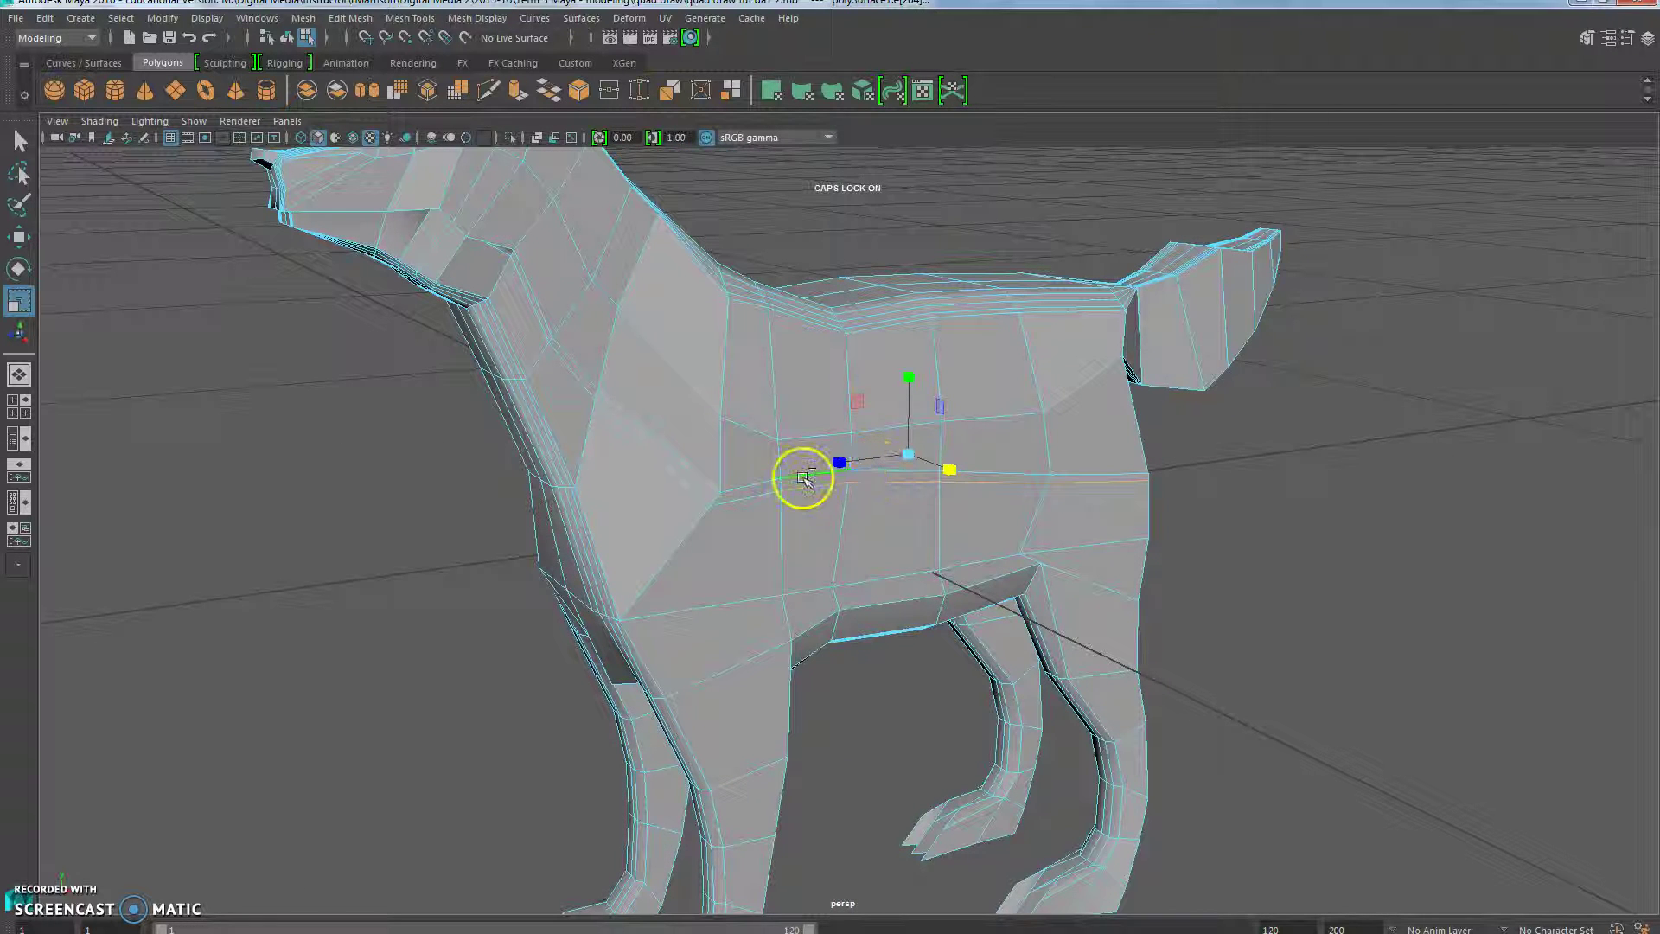
pyautogui.keyDown('shift'); pyautogui.click(754, 480); pyautogui.keyUp('shift')
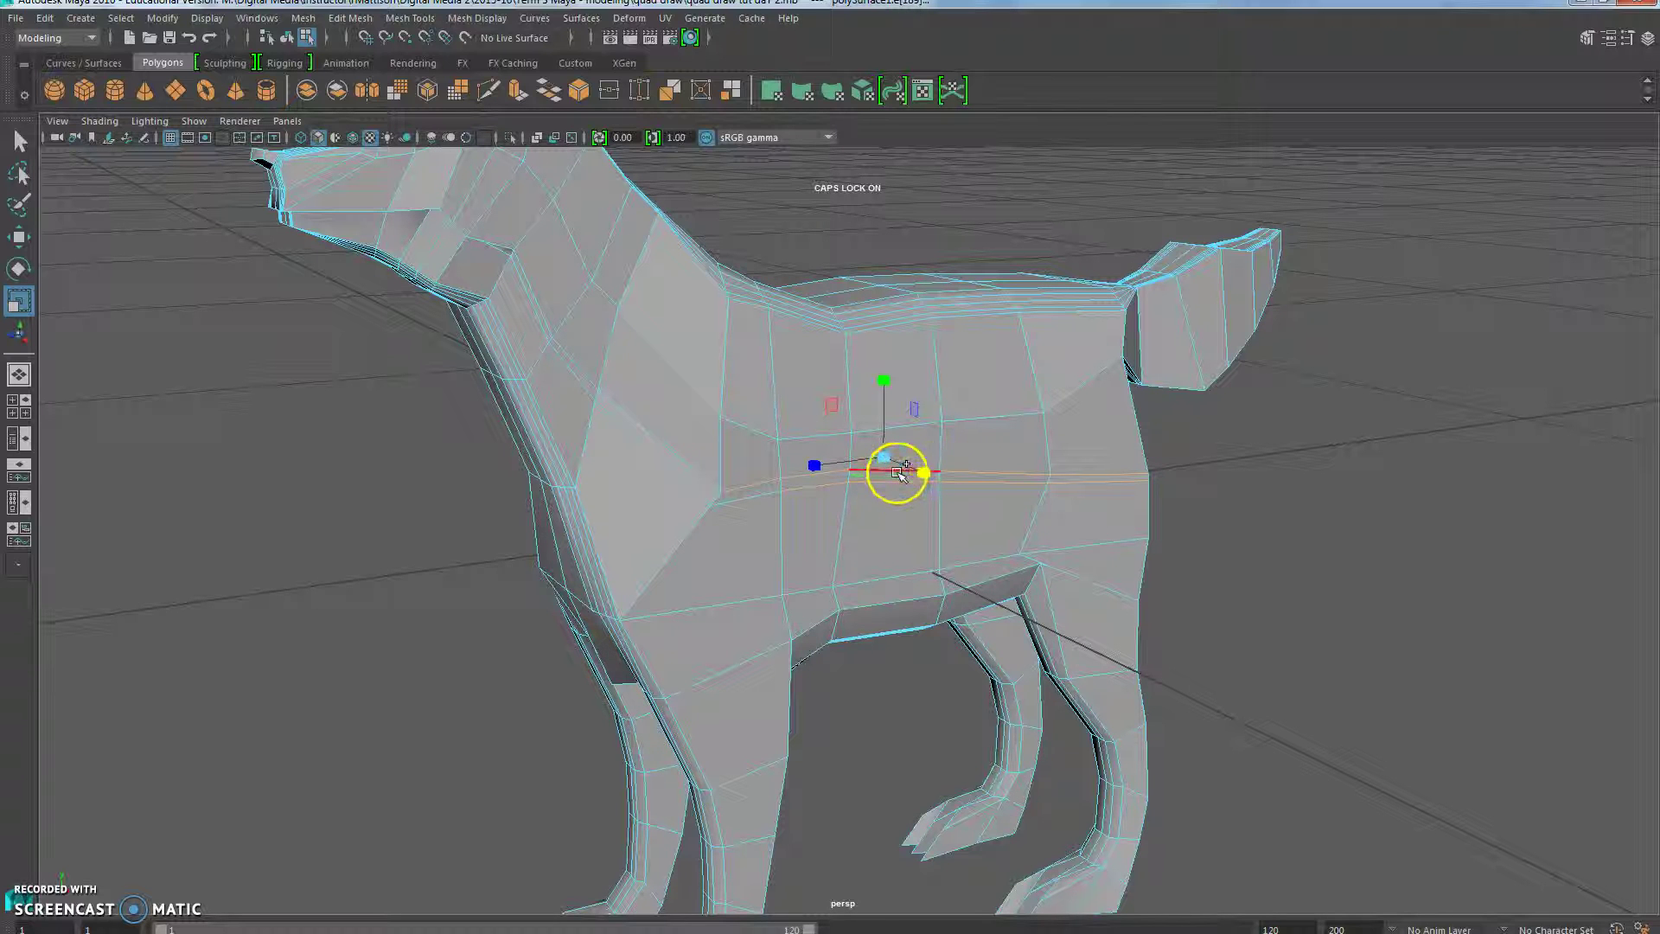
pyautogui.keyDown('alt'); pyautogui.moveTo(819, 637); pyautogui.dragTo(1071, 630); pyautogui.keyUp('alt')
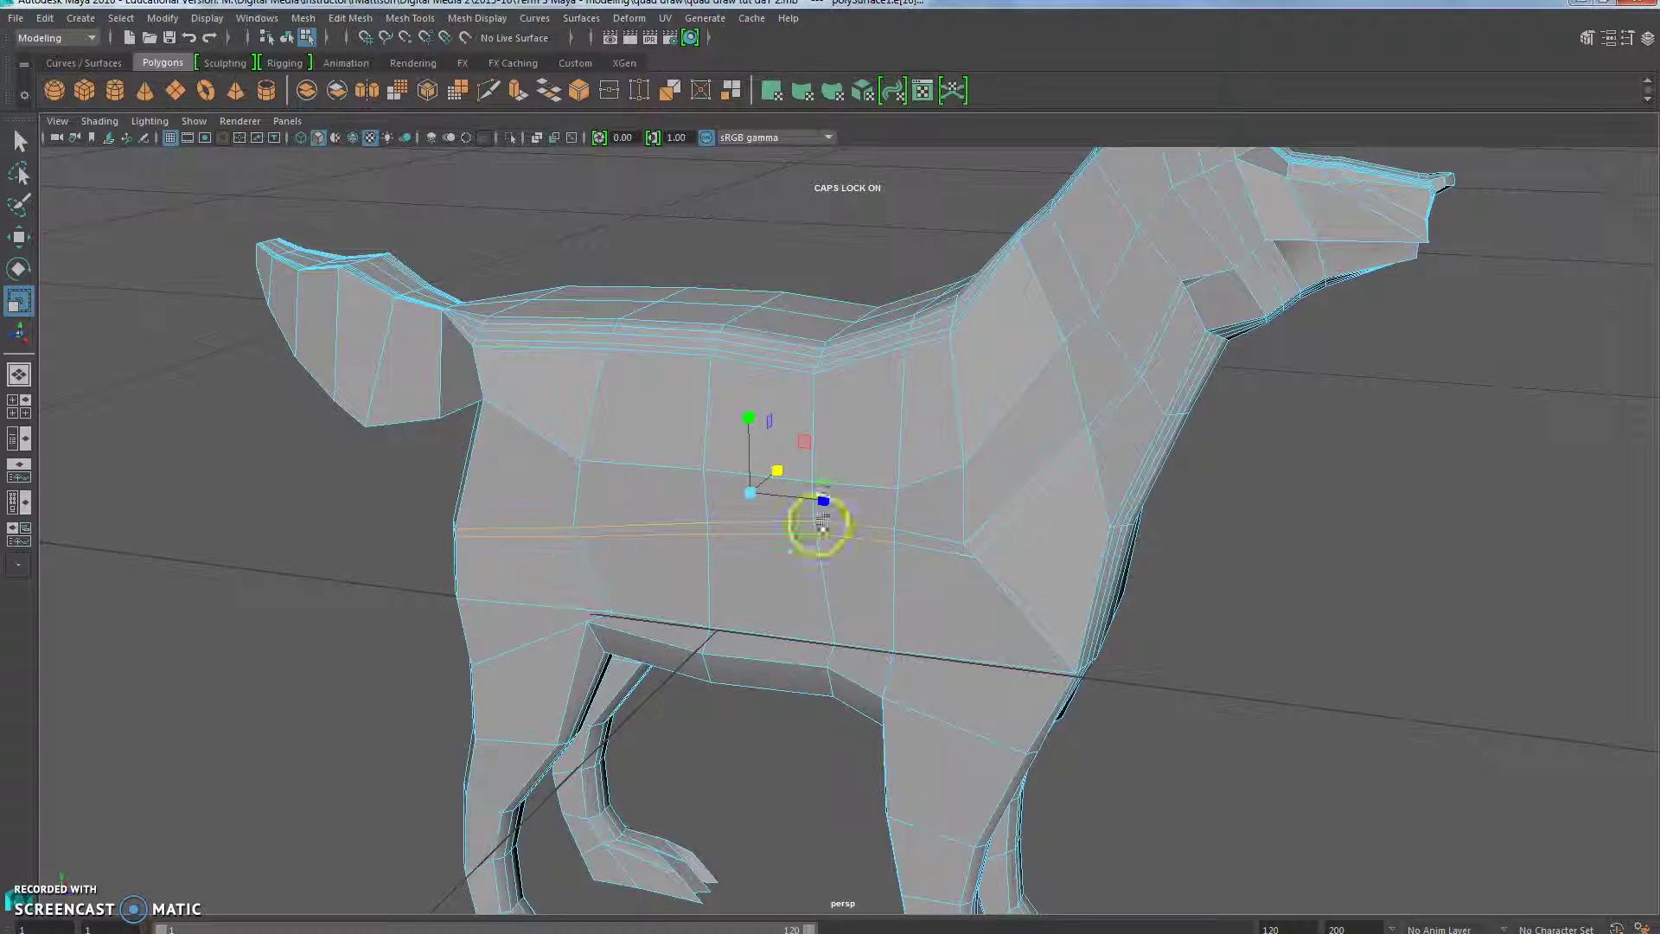
pyautogui.keyDown('alt'); pyautogui.moveTo(864, 656); pyautogui.dragTo(784, 684); pyautogui.keyUp('alt')
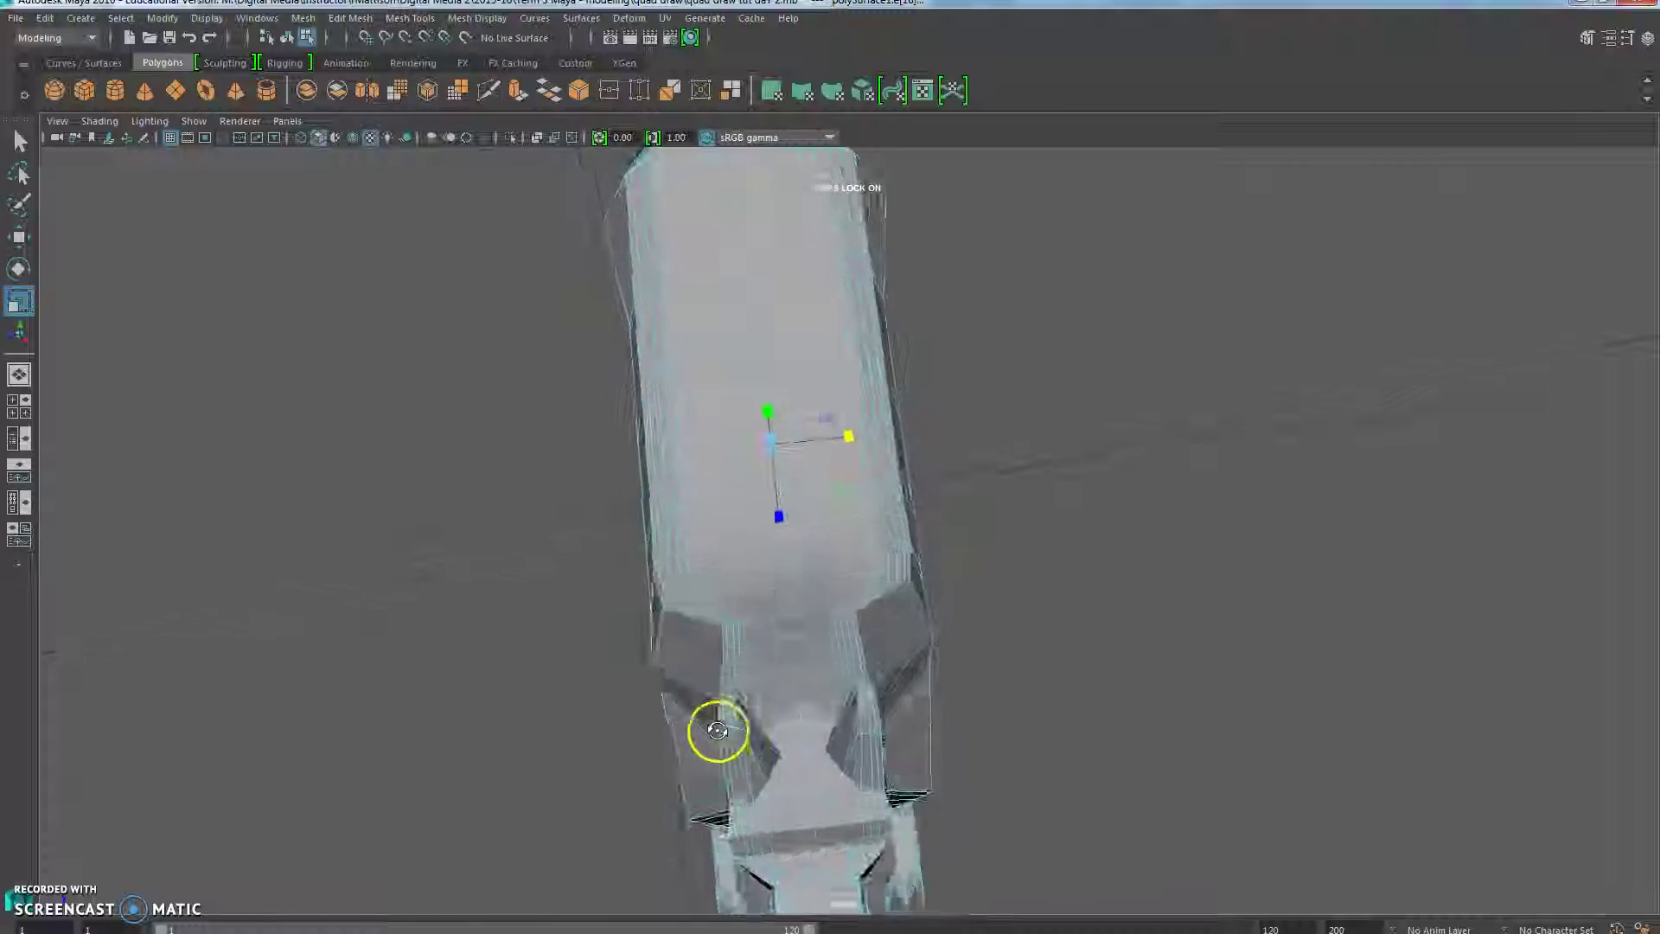
pyautogui.keyDown('alt'); pyautogui.moveTo(718, 730); pyautogui.dragTo(724, 768); pyautogui.keyUp('alt')
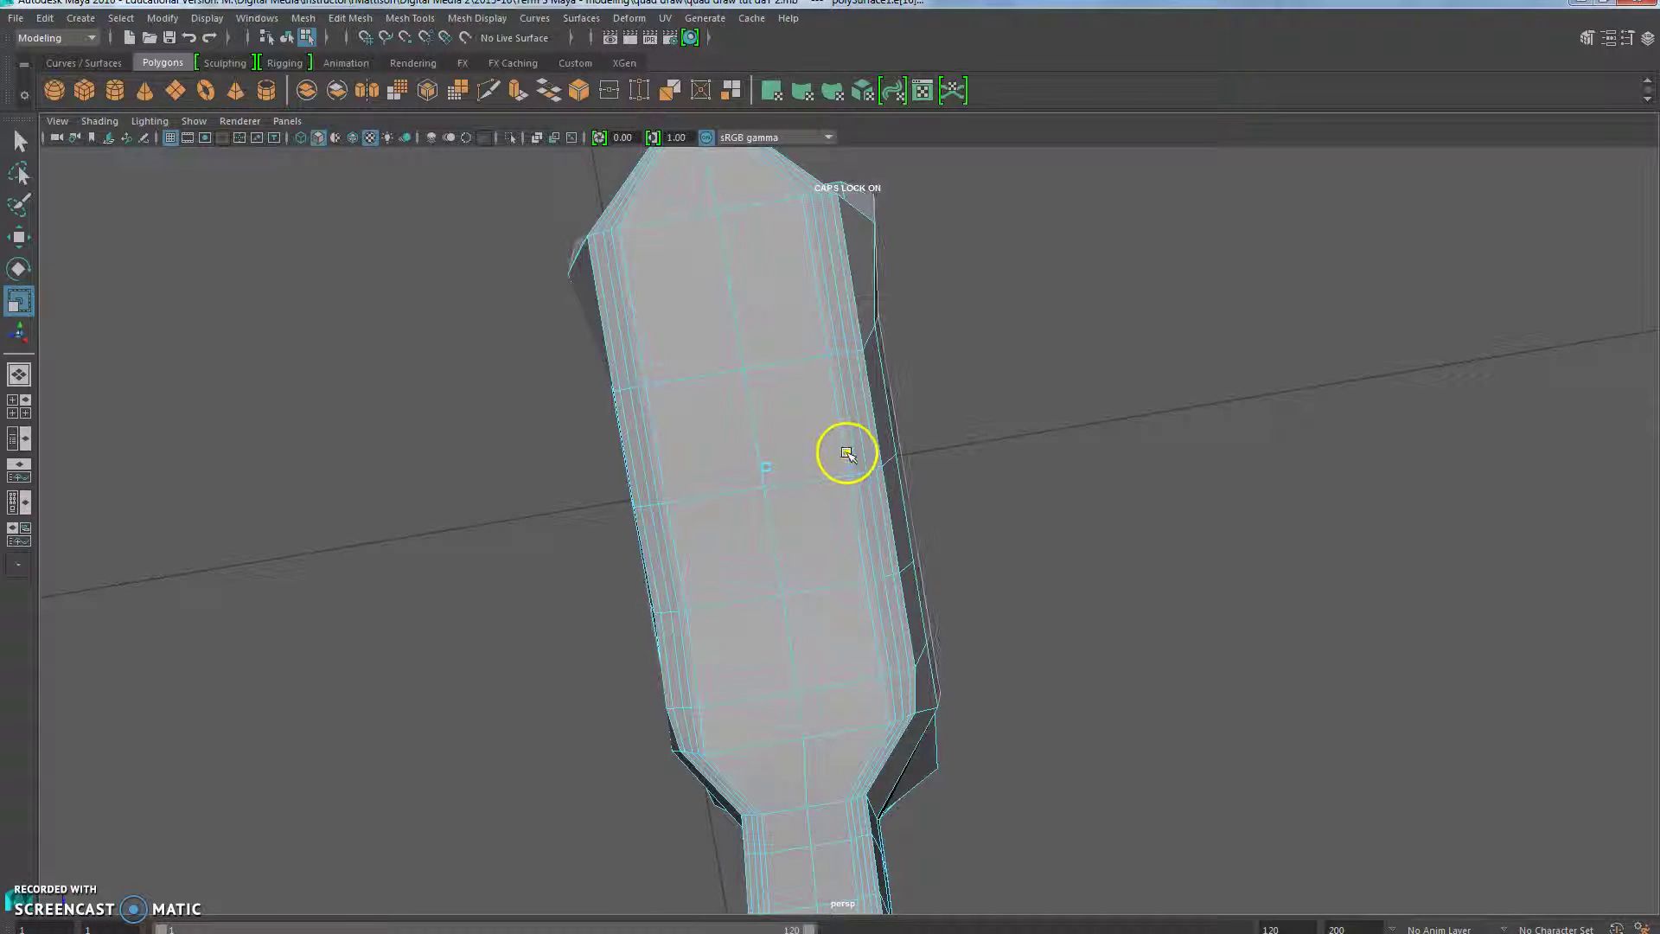
# Step: Select matching edges on the rear and middle sections of both flanks and scale them sideways to shape the body's width
pyautogui.keyDown('alt'); pyautogui.moveTo(831, 596); pyautogui.dragTo(1036, 595); pyautogui.keyUp('alt')
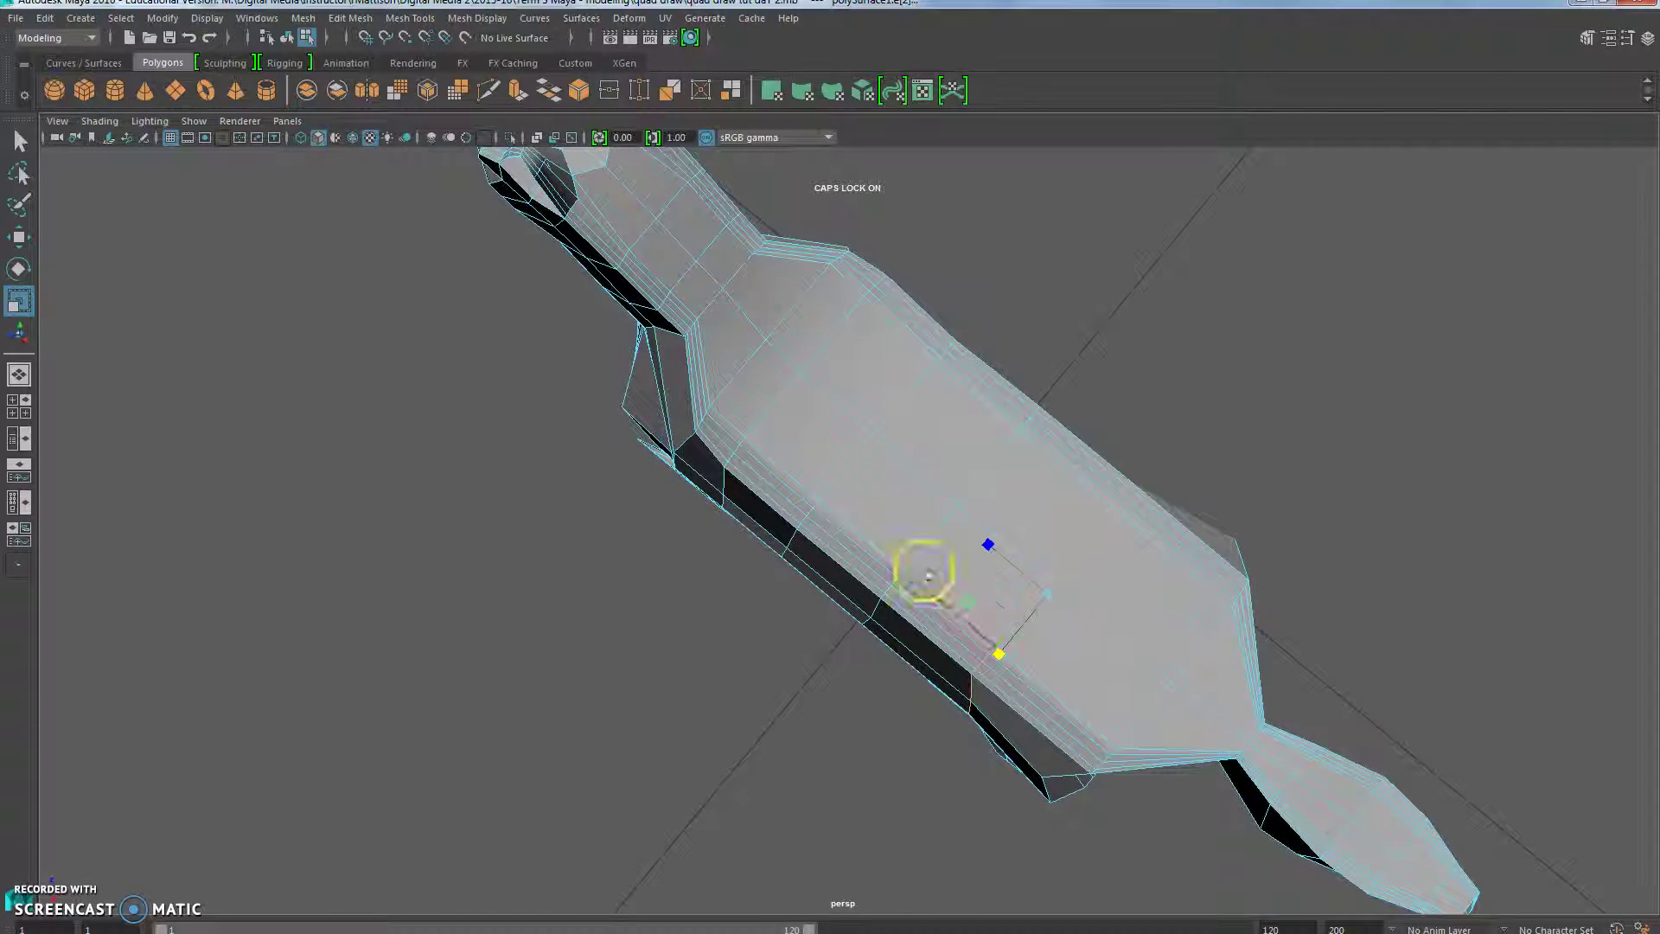
pyautogui.keyDown('alt'); pyautogui.moveTo(939, 702); pyautogui.dragTo(855, 689); pyautogui.keyUp('alt')
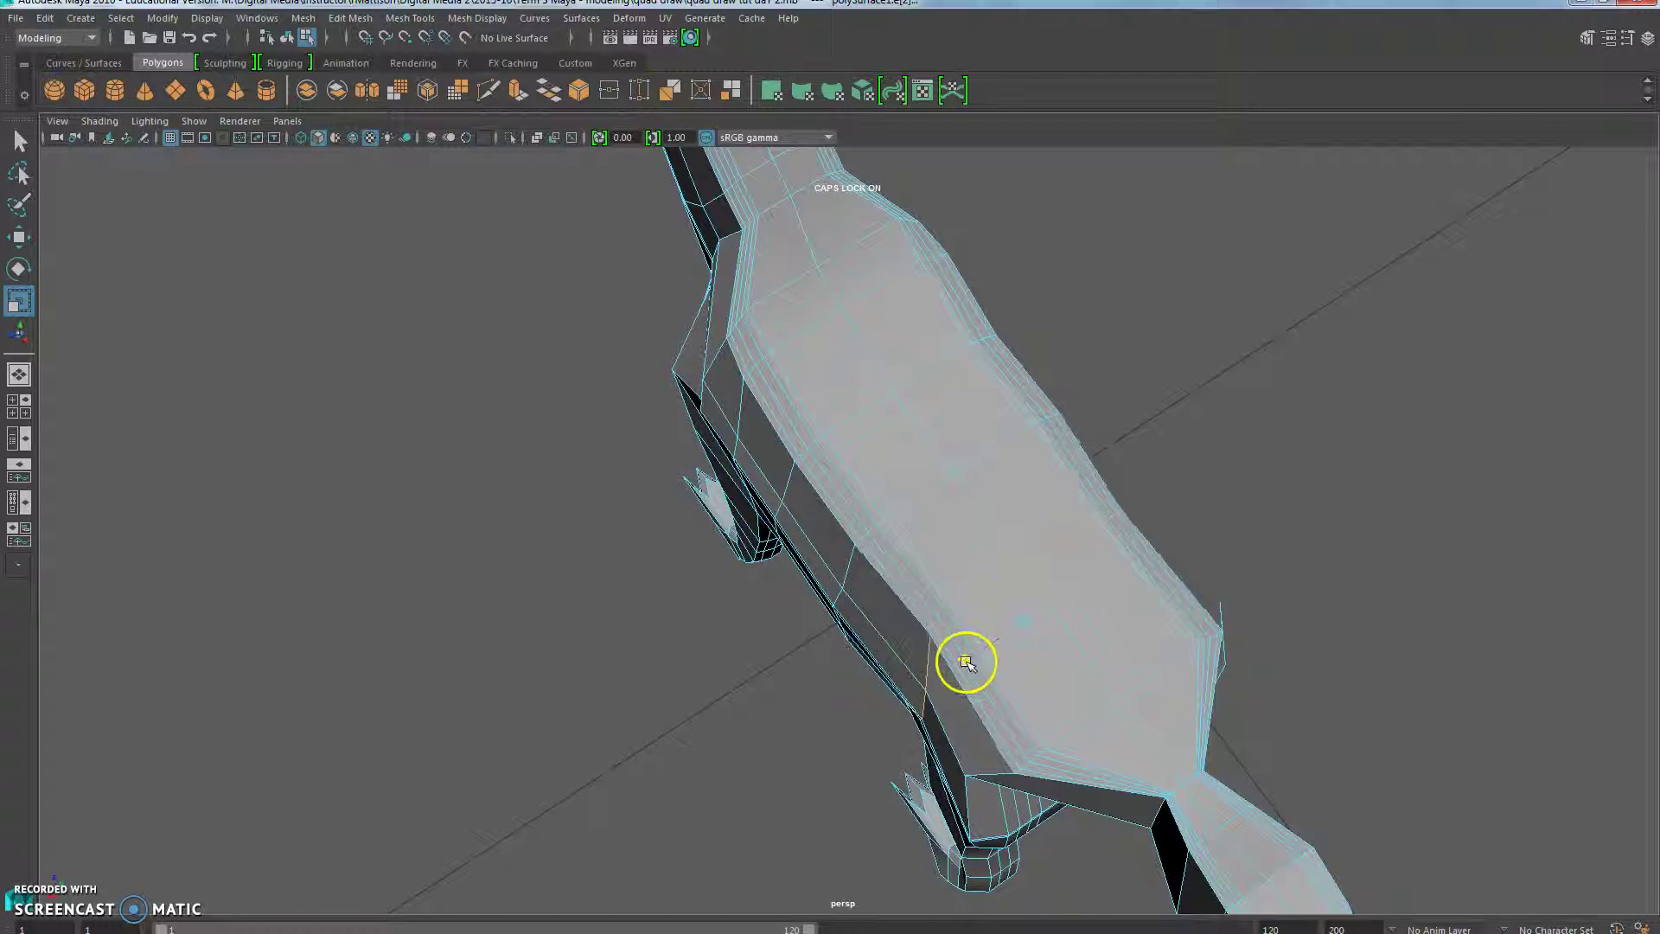
pyautogui.keyDown('alt'); pyautogui.moveTo(934, 714); pyautogui.dragTo(877, 636); pyautogui.keyUp('alt')
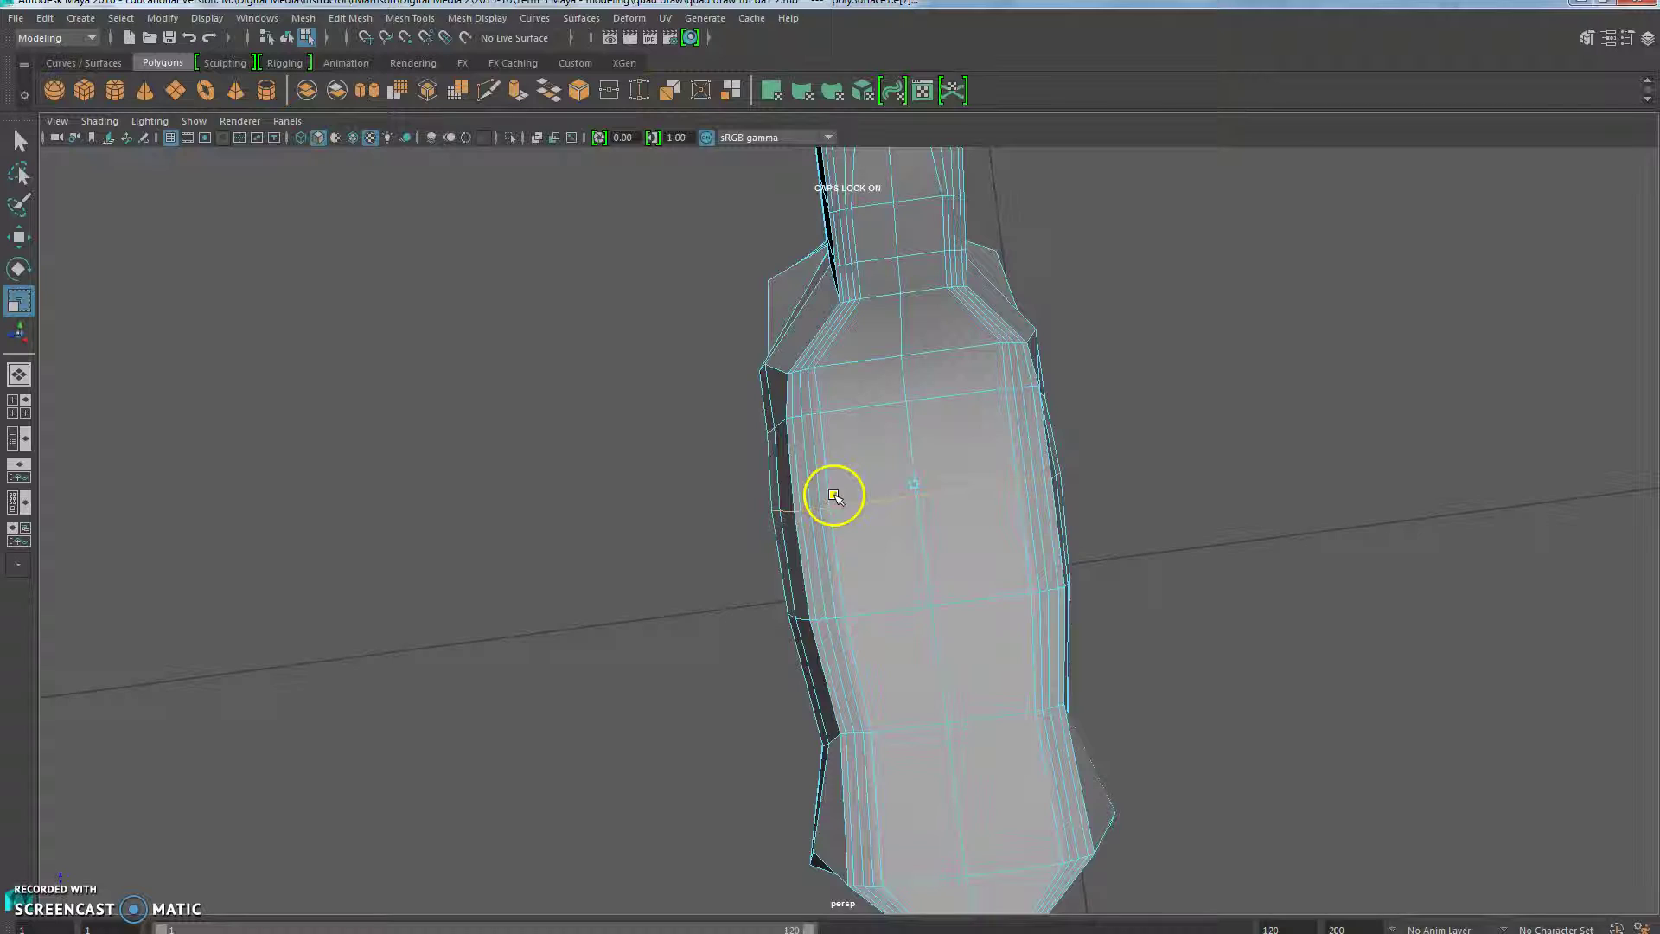
pyautogui.keyDown('alt'); pyautogui.moveTo(818, 605); pyautogui.dragTo(1044, 468); pyautogui.keyUp('alt')
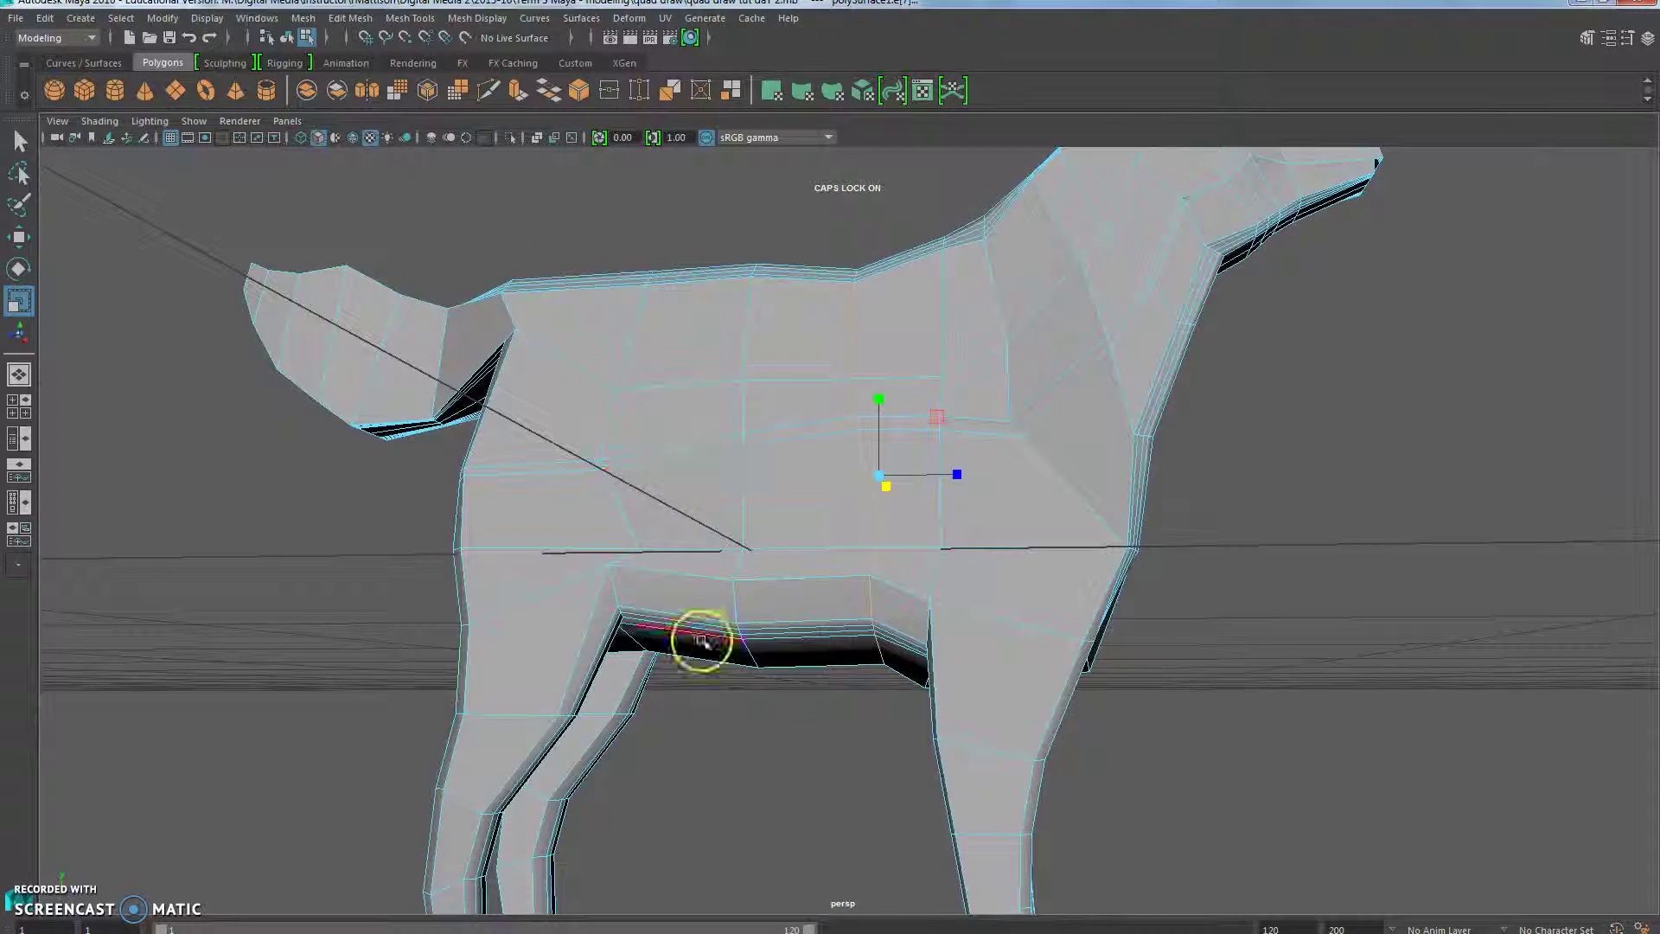
# Step: Switch to vertex selection and scale the pair of vertices behind the shoulders sideways
pyautogui.keyDown('alt'); pyautogui.moveTo(704, 641); pyautogui.dragTo(878, 660); pyautogui.keyUp('alt')
pyautogui.moveTo(789, 526); pyautogui.dragTo(739, 529, button='right')
pyautogui.keyDown('alt'); pyautogui.moveTo(714, 614); pyautogui.dragTo(794, 591); pyautogui.keyUp('alt')
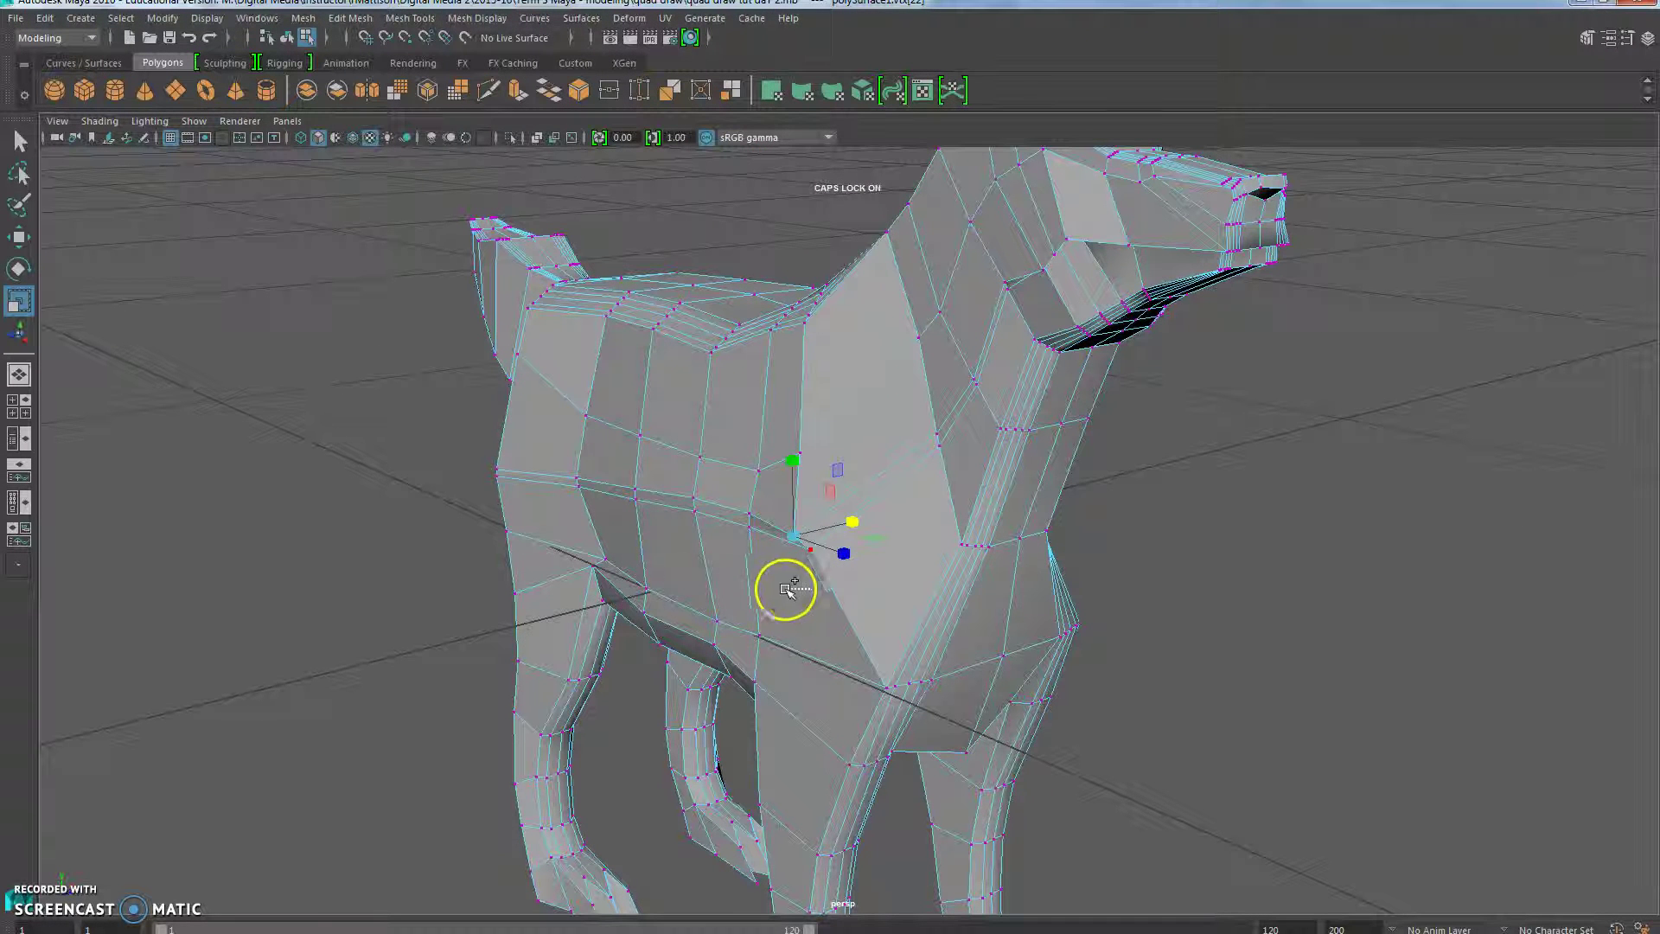
pyautogui.keyDown('alt'); pyautogui.moveTo(890, 621); pyautogui.dragTo(911, 548); pyautogui.keyUp('alt')
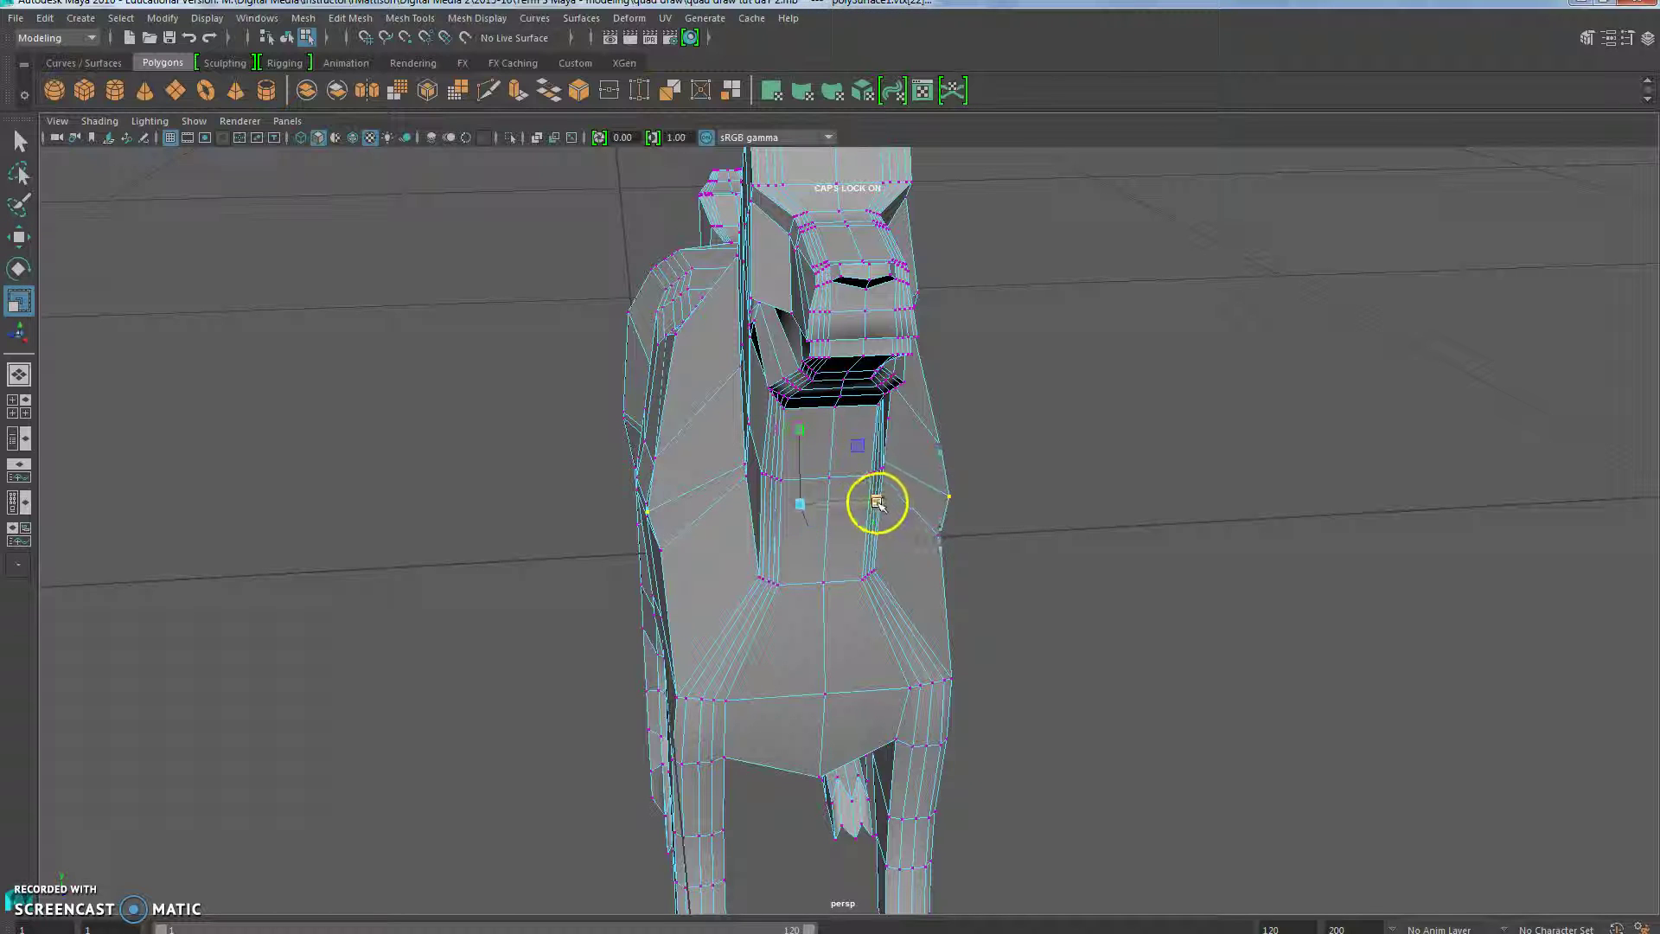
# Step: Select the outer vertices where both front legs meet the chest and scale them sideways
pyautogui.keyDown('alt'); pyautogui.moveTo(823, 648); pyautogui.dragTo(763, 631); pyautogui.keyUp('alt')
pyautogui.keyDown('alt'); pyautogui.moveTo(867, 667); pyautogui.dragTo(807, 689); pyautogui.keyUp('alt')
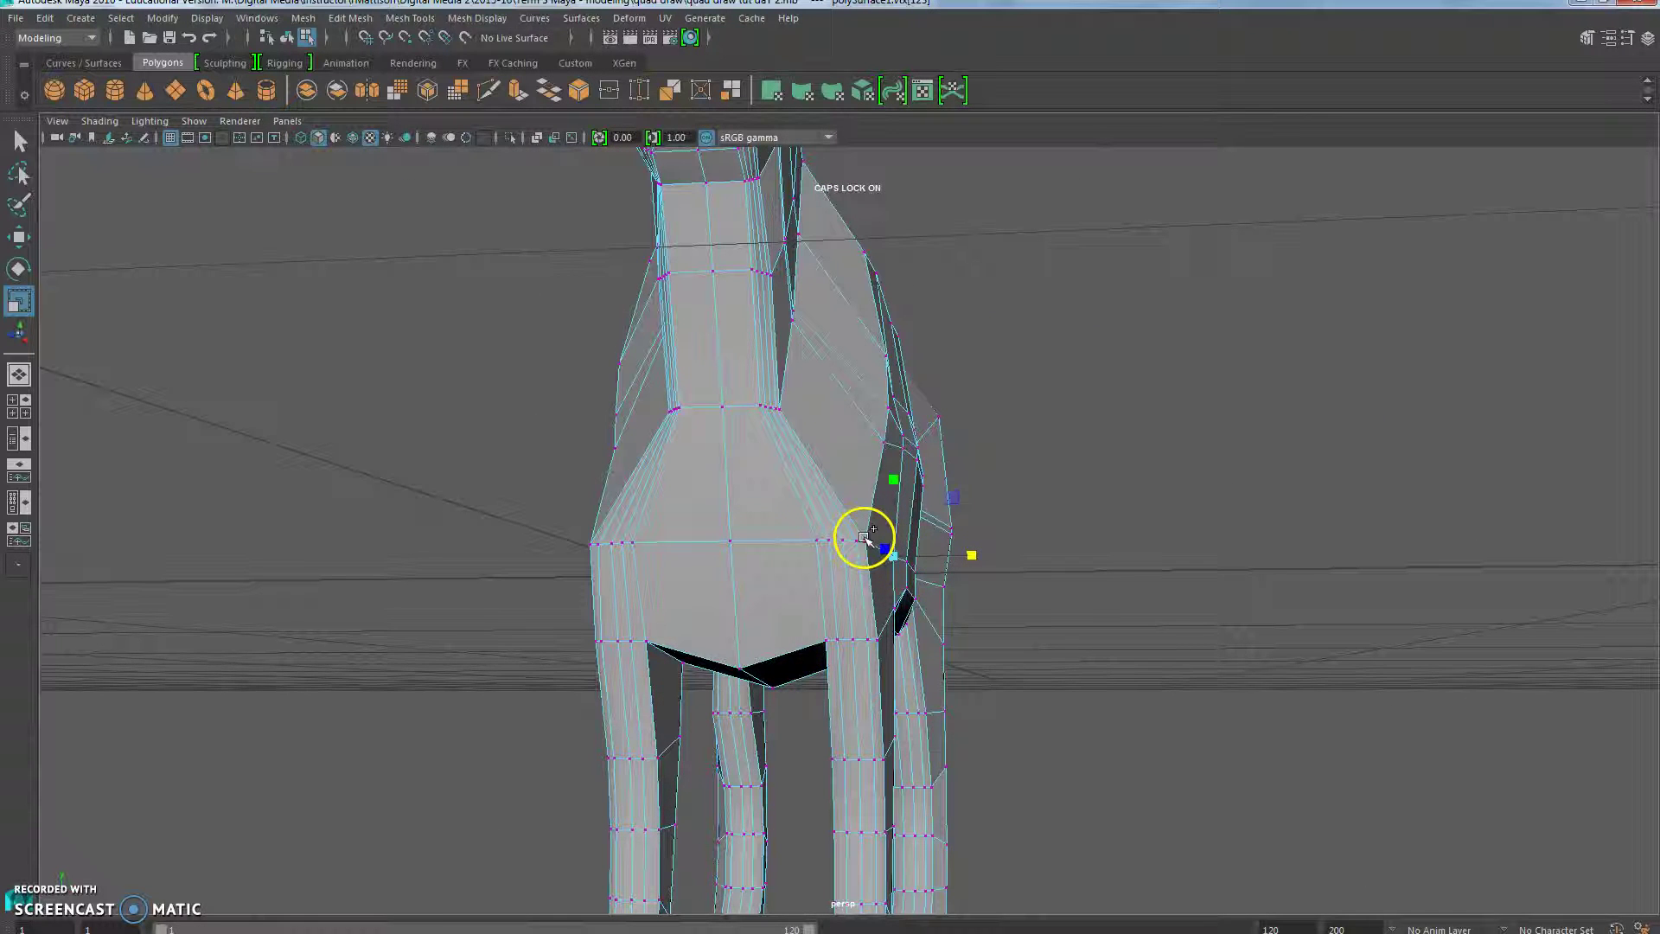
pyautogui.keyDown('alt'); pyautogui.moveTo(857, 692); pyautogui.dragTo(652, 585); pyautogui.keyUp('alt')
pyautogui.keyDown('alt'); pyautogui.moveTo(707, 679); pyautogui.dragTo(745, 556); pyautogui.keyUp('alt')
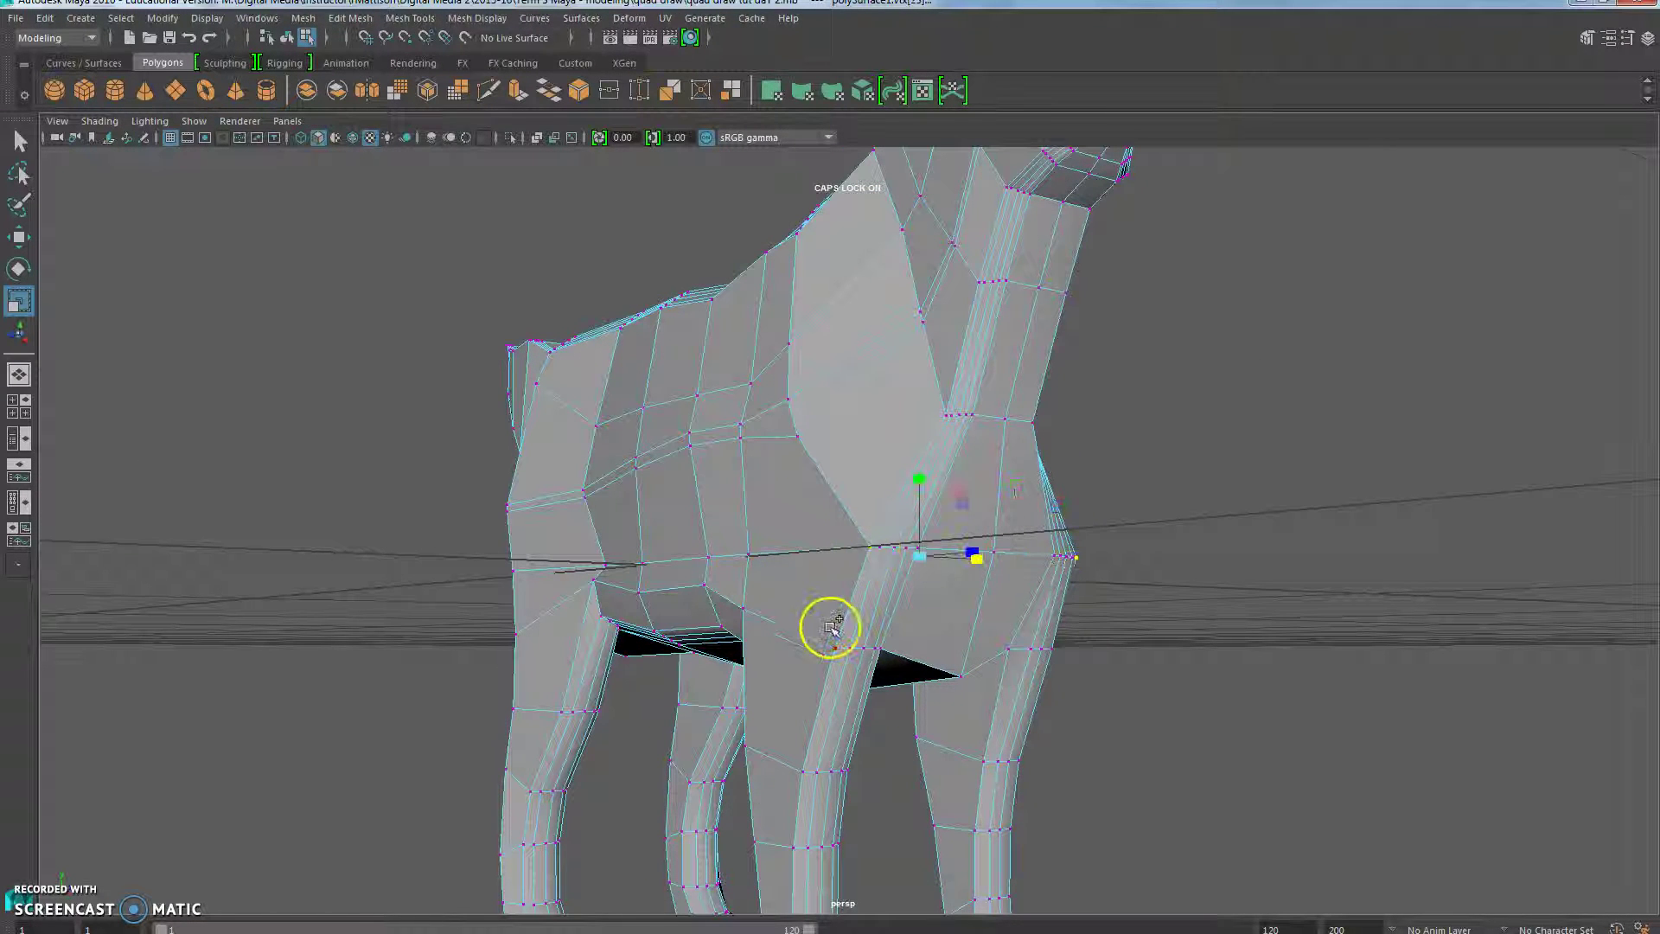
pyautogui.keyDown('alt'); pyautogui.moveTo(830, 627); pyautogui.dragTo(776, 590); pyautogui.keyUp('alt')
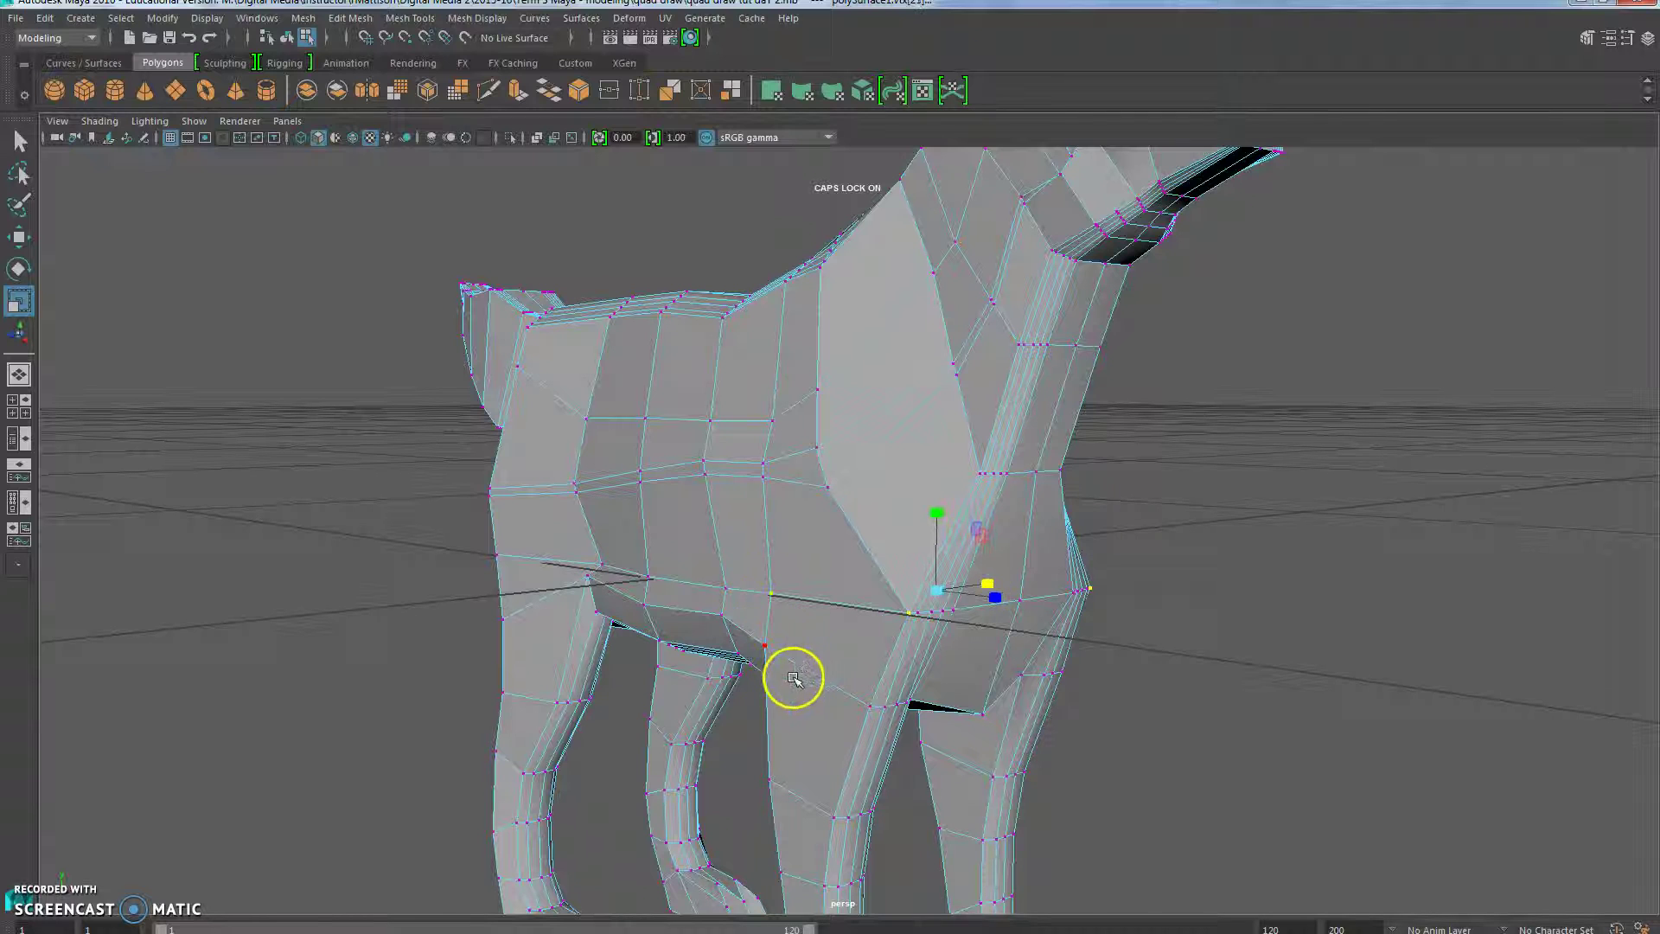
pyautogui.keyDown('alt'); pyautogui.moveTo(787, 680); pyautogui.dragTo(697, 678); pyautogui.keyUp('alt')
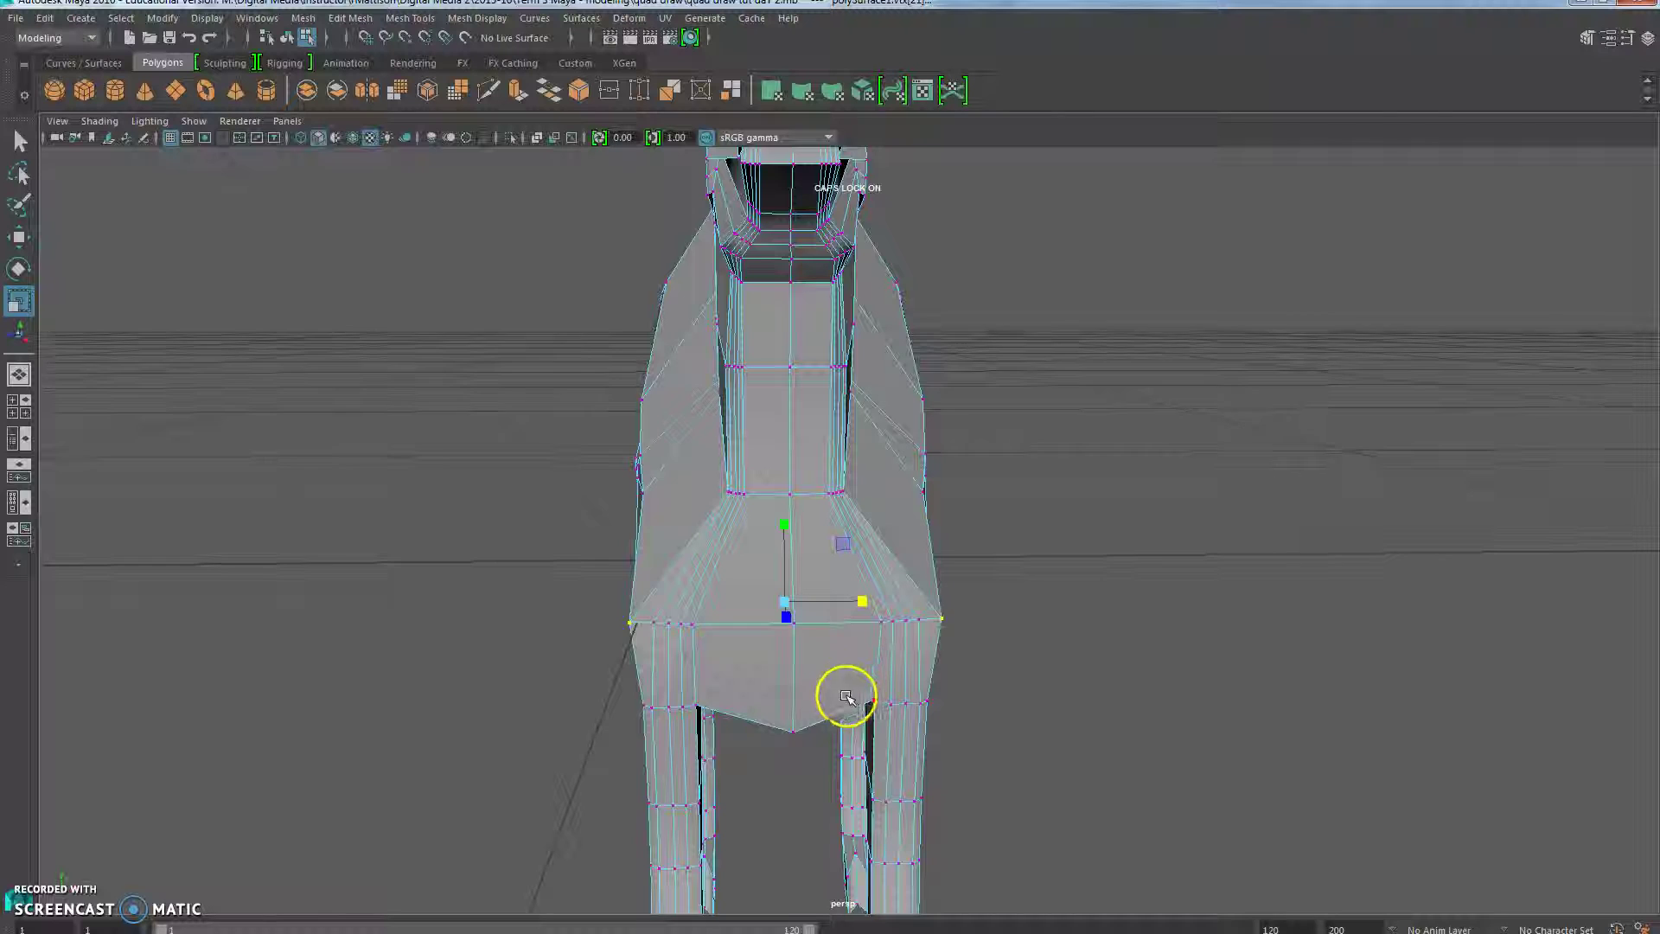
# Step: Select the inner vertices at the top of both front legs and scale them sideways to adjust the gap between the legs
pyautogui.keyDown('alt'); pyautogui.moveTo(846, 695); pyautogui.dragTo(692, 638); pyautogui.keyUp('alt')
pyautogui.click(683, 631)
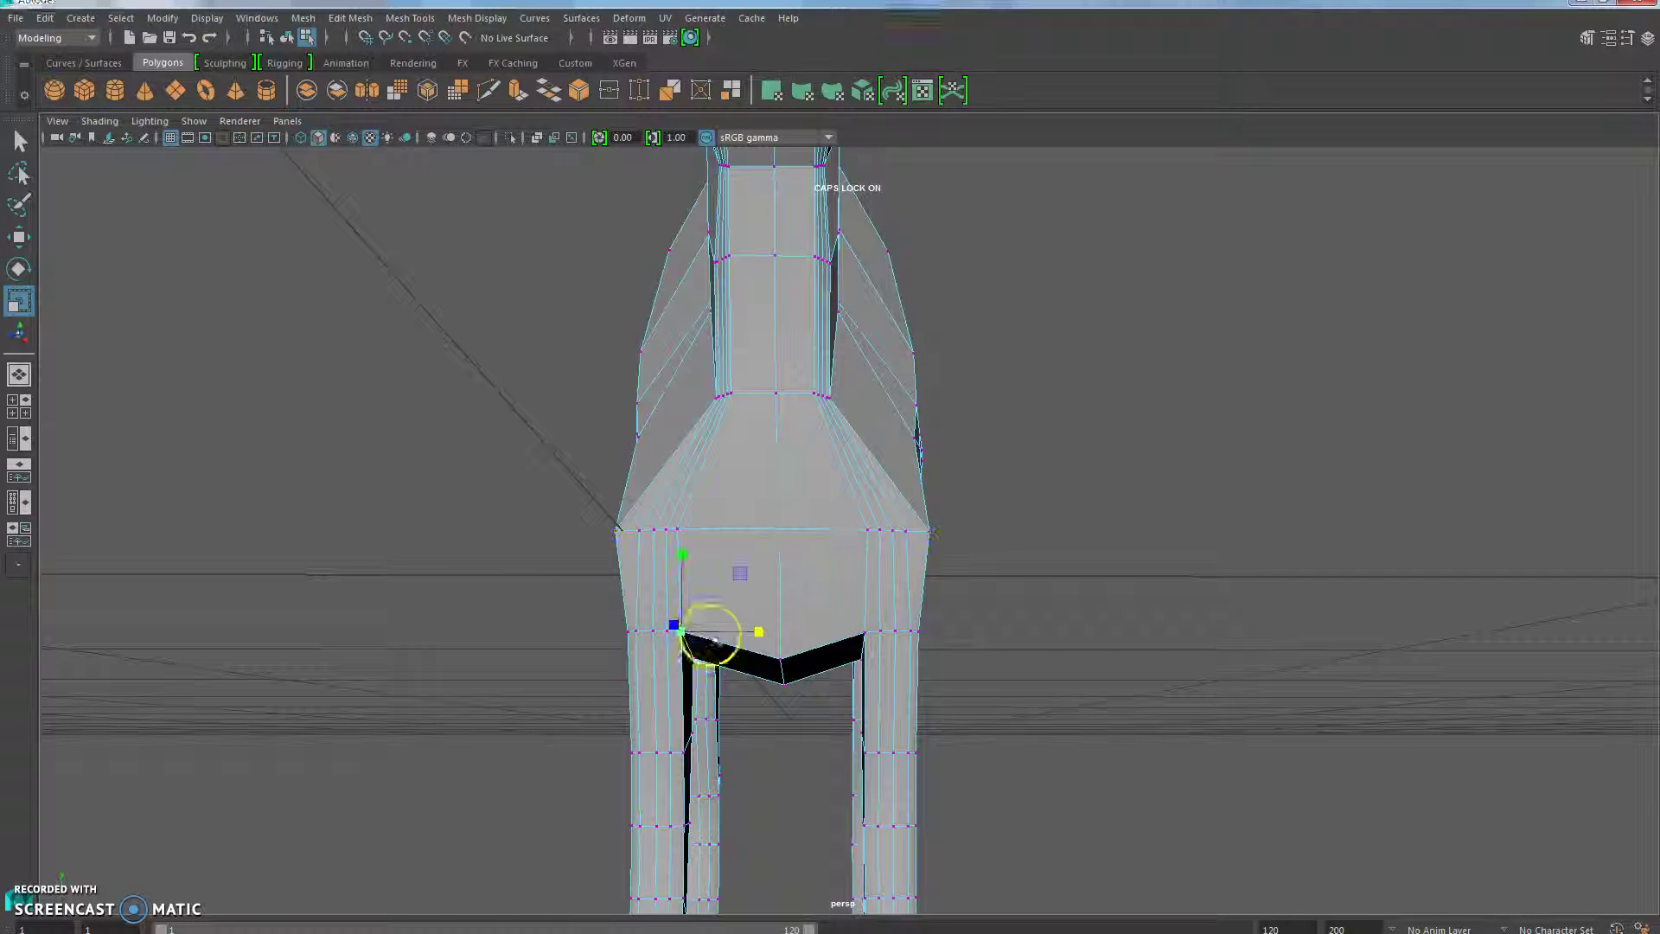
pyautogui.keyDown('shift'); pyautogui.click(865, 635); pyautogui.keyUp('shift')
pyautogui.keyDown('alt'); pyautogui.moveTo(826, 731); pyautogui.dragTo(804, 683); pyautogui.keyUp('alt')
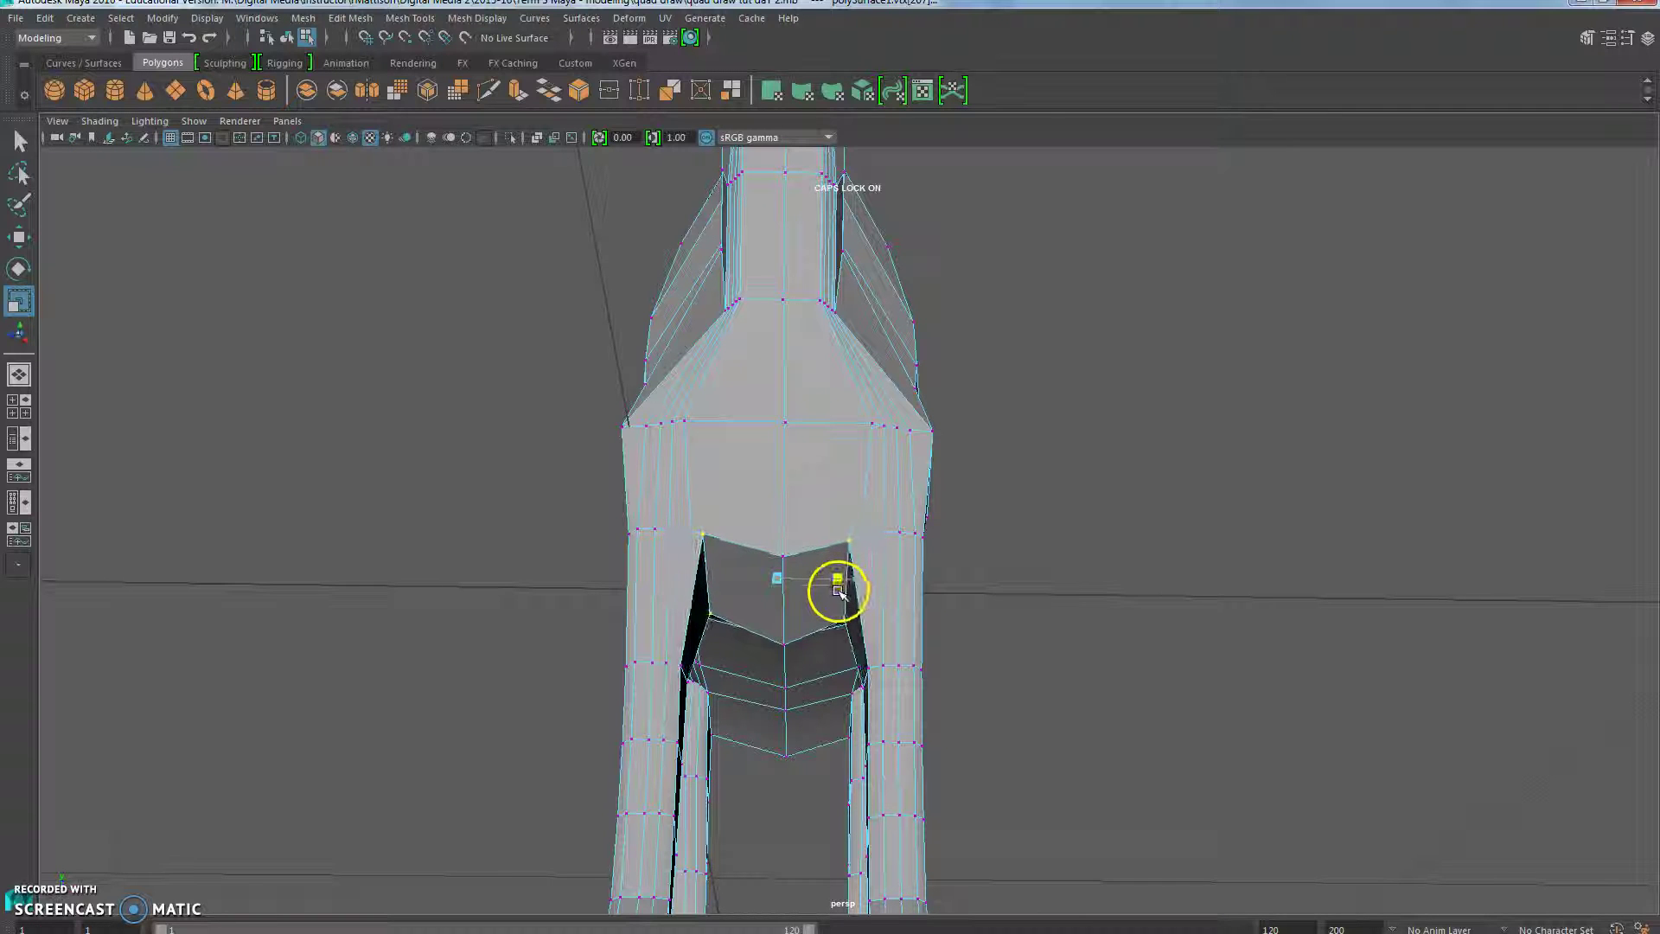
pyautogui.keyDown('alt'); pyautogui.moveTo(832, 593); pyautogui.dragTo(1138, 843); pyautogui.keyUp('alt')
pyautogui.click(674, 722)
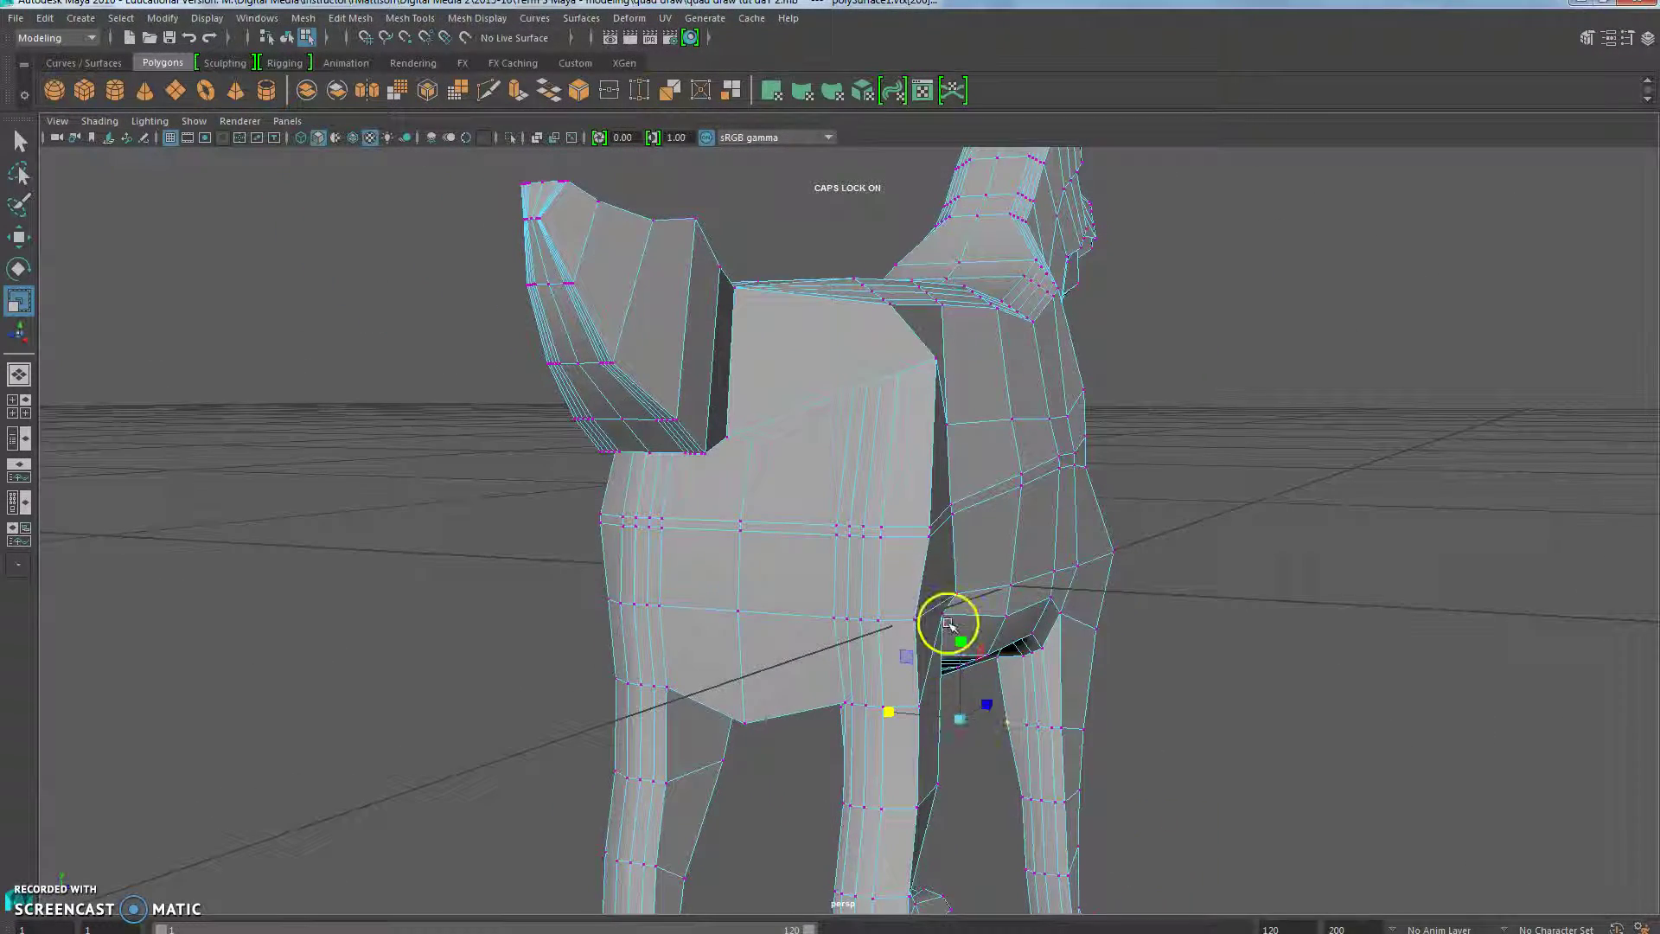
# Step: Select the outer vertices at the top of both hind legs and scale them sideways
pyautogui.keyDown('alt'); pyautogui.moveTo(871, 783); pyautogui.dragTo(911, 589); pyautogui.keyUp('alt')
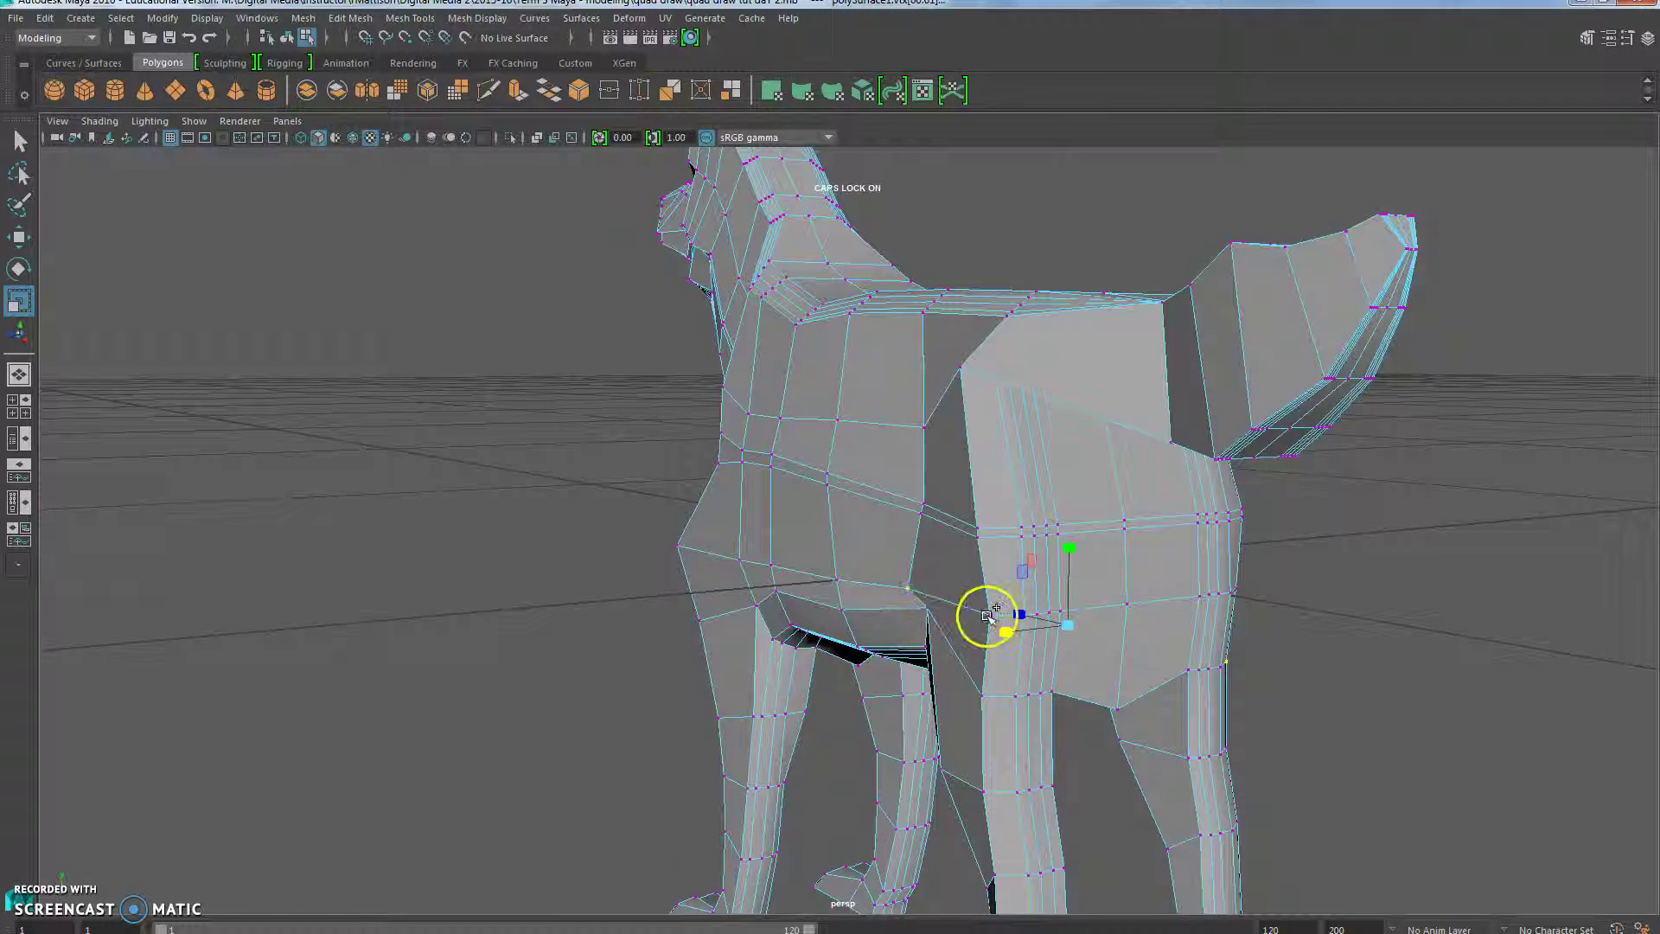
pyautogui.keyDown('alt'); pyautogui.moveTo(964, 716); pyautogui.dragTo(1028, 590); pyautogui.keyUp('alt')
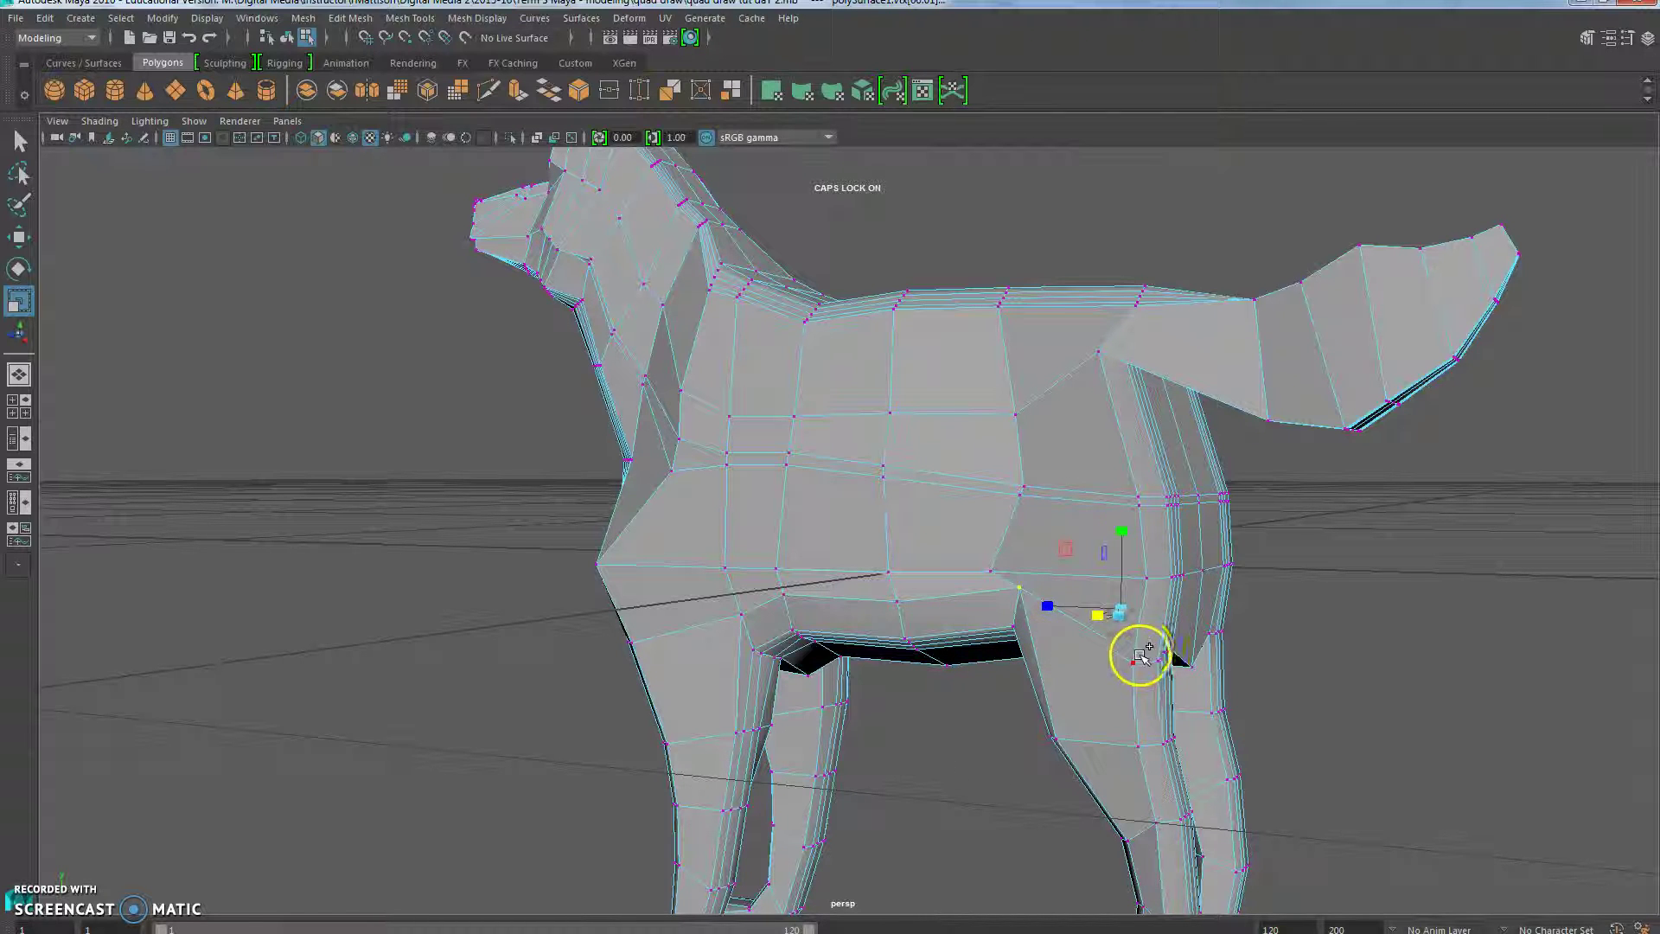
pyautogui.keyDown('alt'); pyautogui.moveTo(1090, 683); pyautogui.dragTo(930, 697); pyautogui.keyUp('alt')
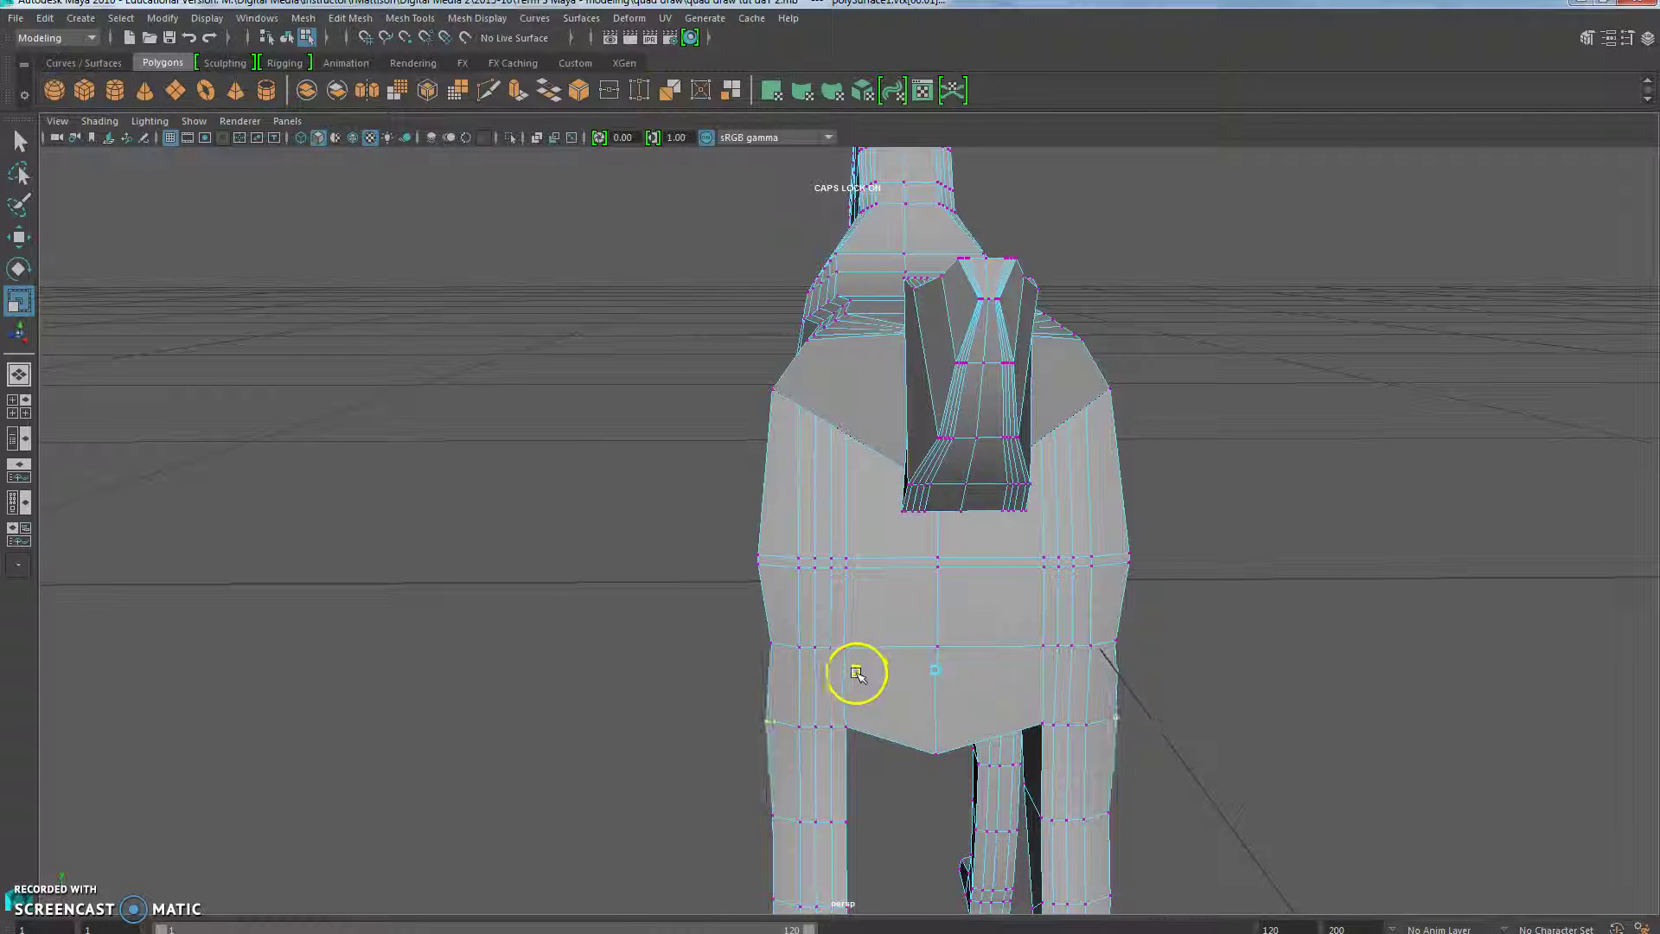
pyautogui.moveTo(859, 674); pyautogui.dragTo(885, 741)
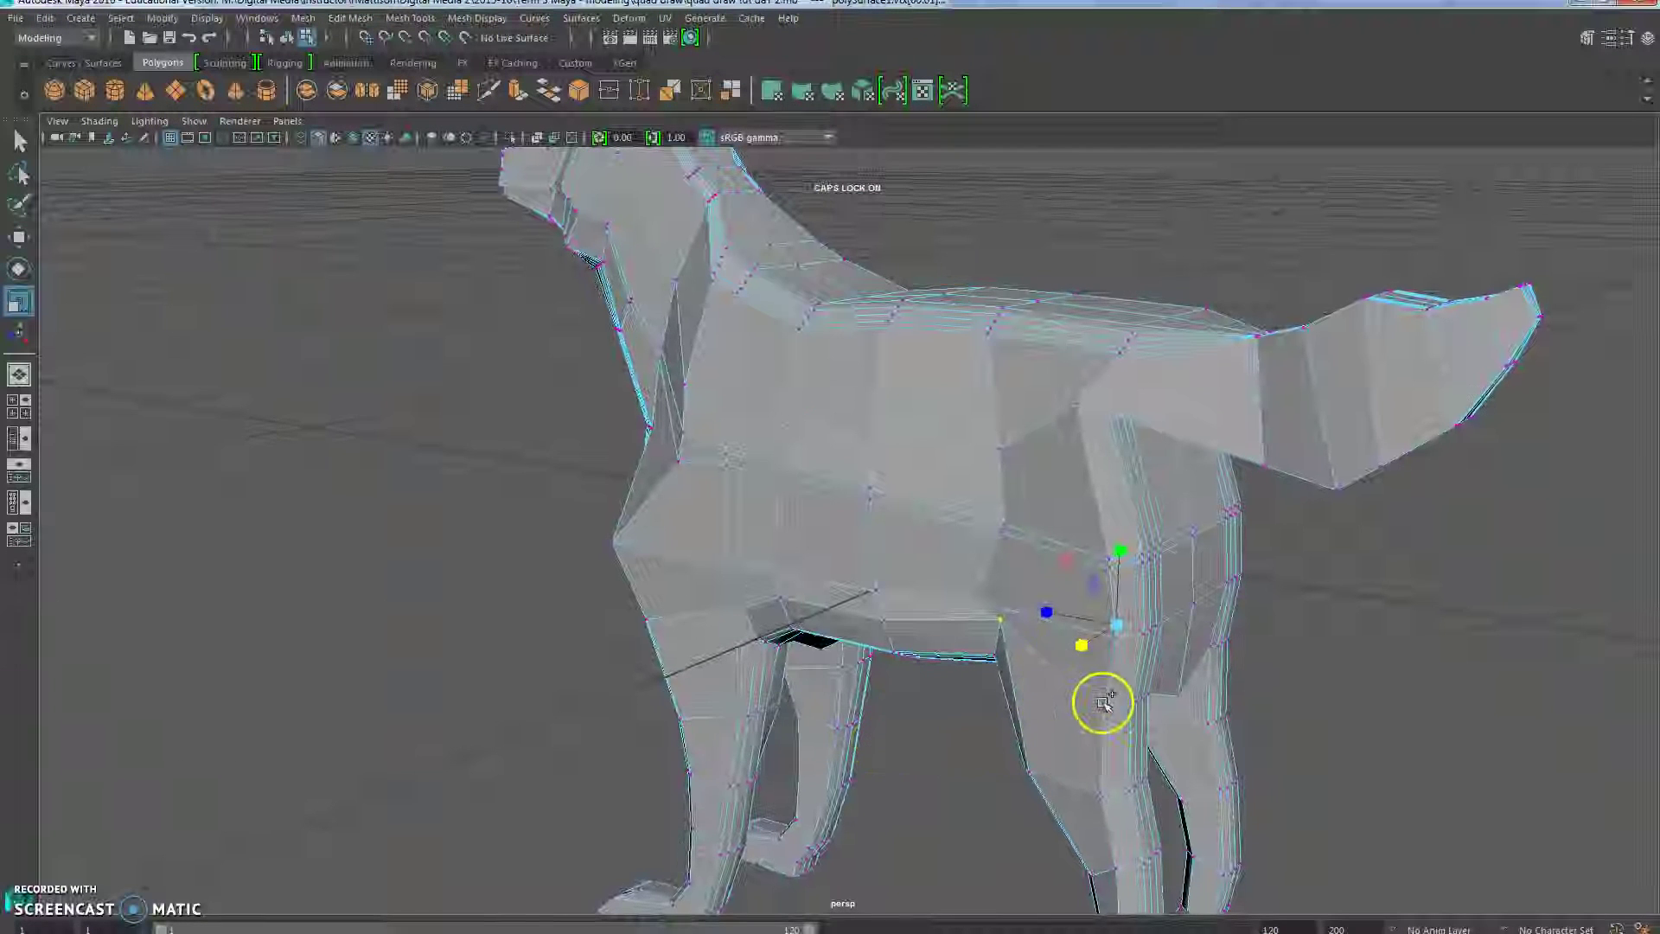
# Step: Select the outer vertices around both upper thighs and rear flanks, scale them sideways, and preview the dog smoothed
pyautogui.moveTo(1115, 626); pyautogui.dragTo(1111, 648)
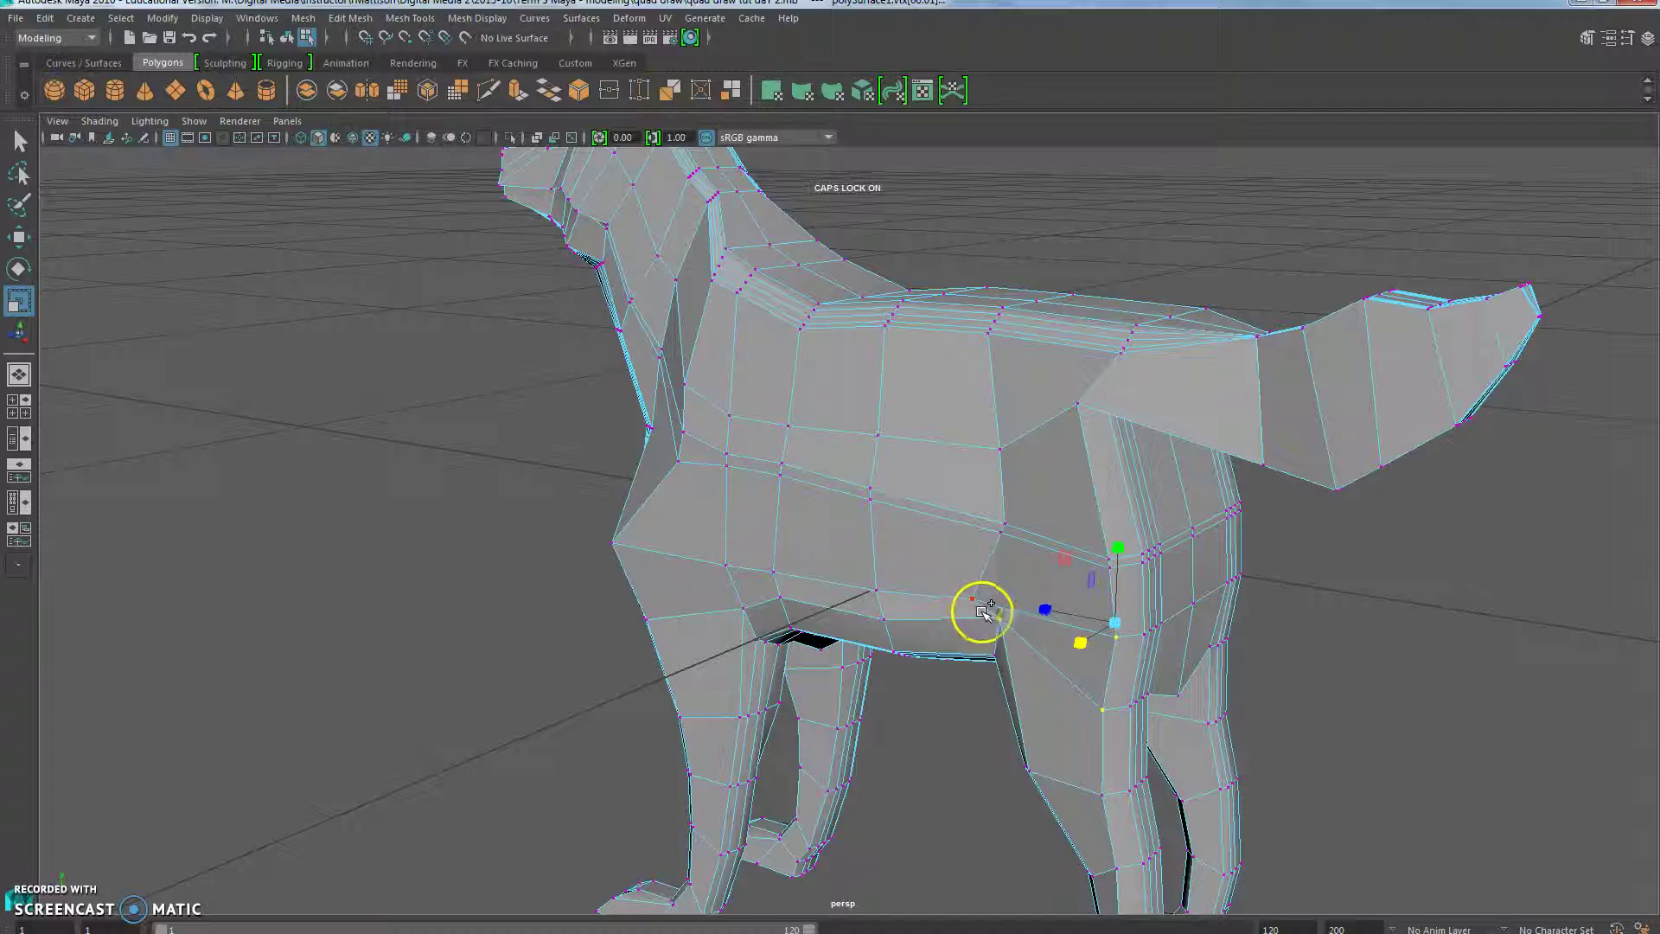
pyautogui.keyDown('alt'); pyautogui.moveTo(1003, 723); pyautogui.dragTo(801, 666); pyautogui.keyUp('alt')
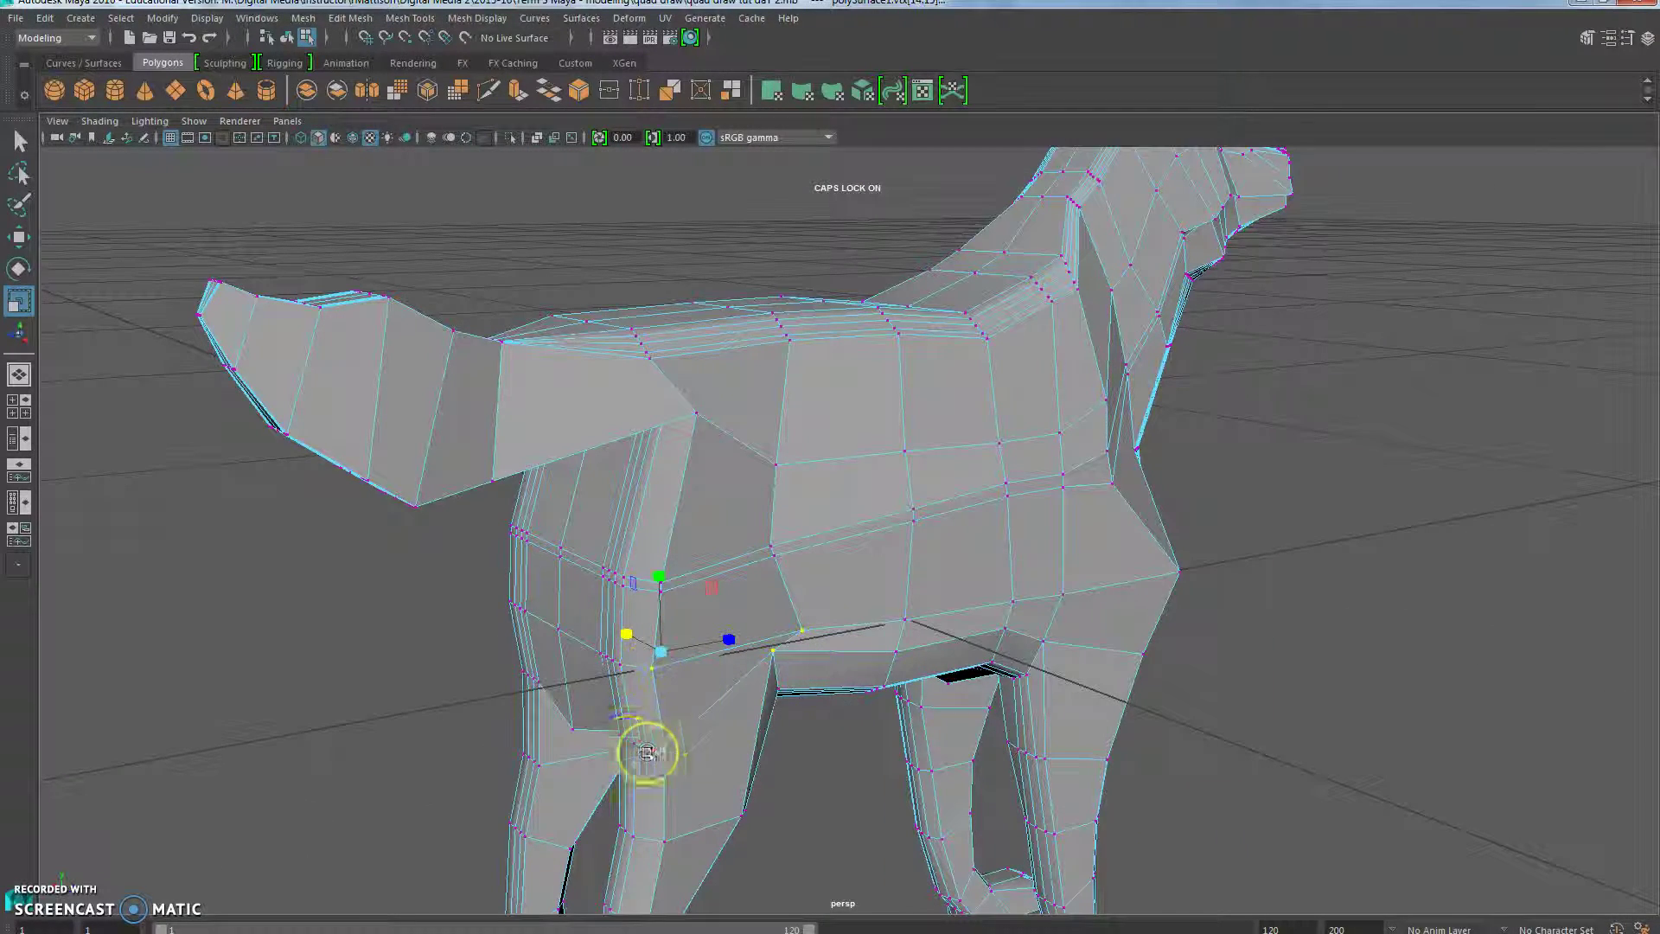
pyautogui.keyDown('alt'); pyautogui.moveTo(648, 759); pyautogui.dragTo(763, 734); pyautogui.keyUp('alt')
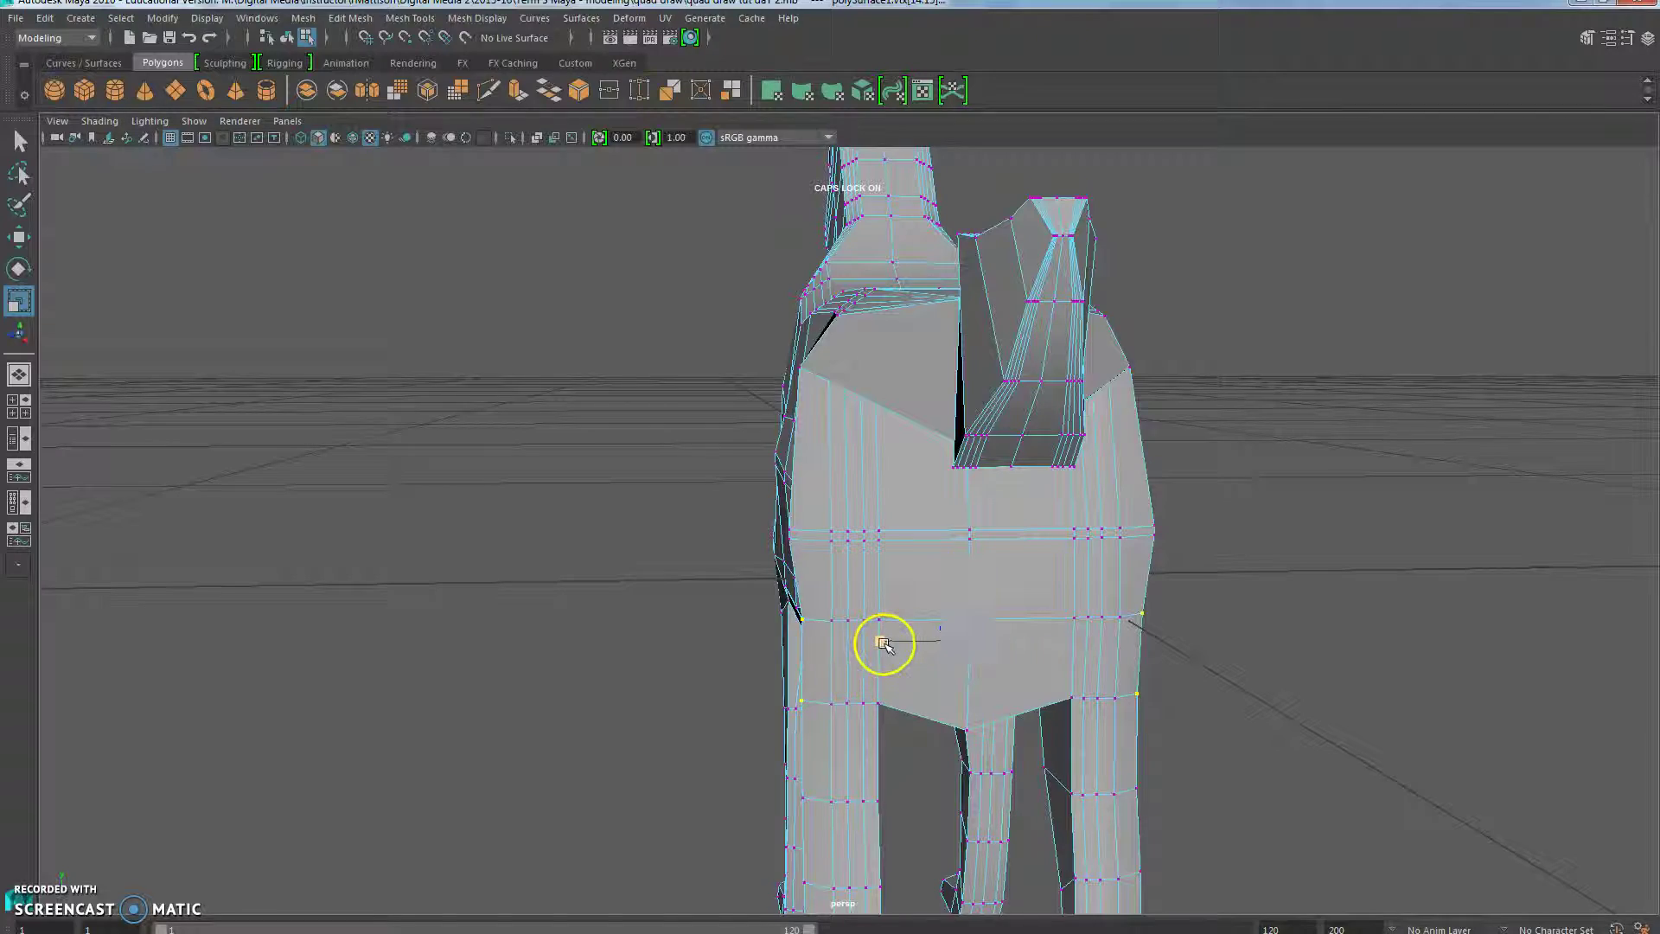
pyautogui.keyDown('alt'); pyautogui.moveTo(877, 644); pyautogui.dragTo(856, 815); pyautogui.keyUp('alt')
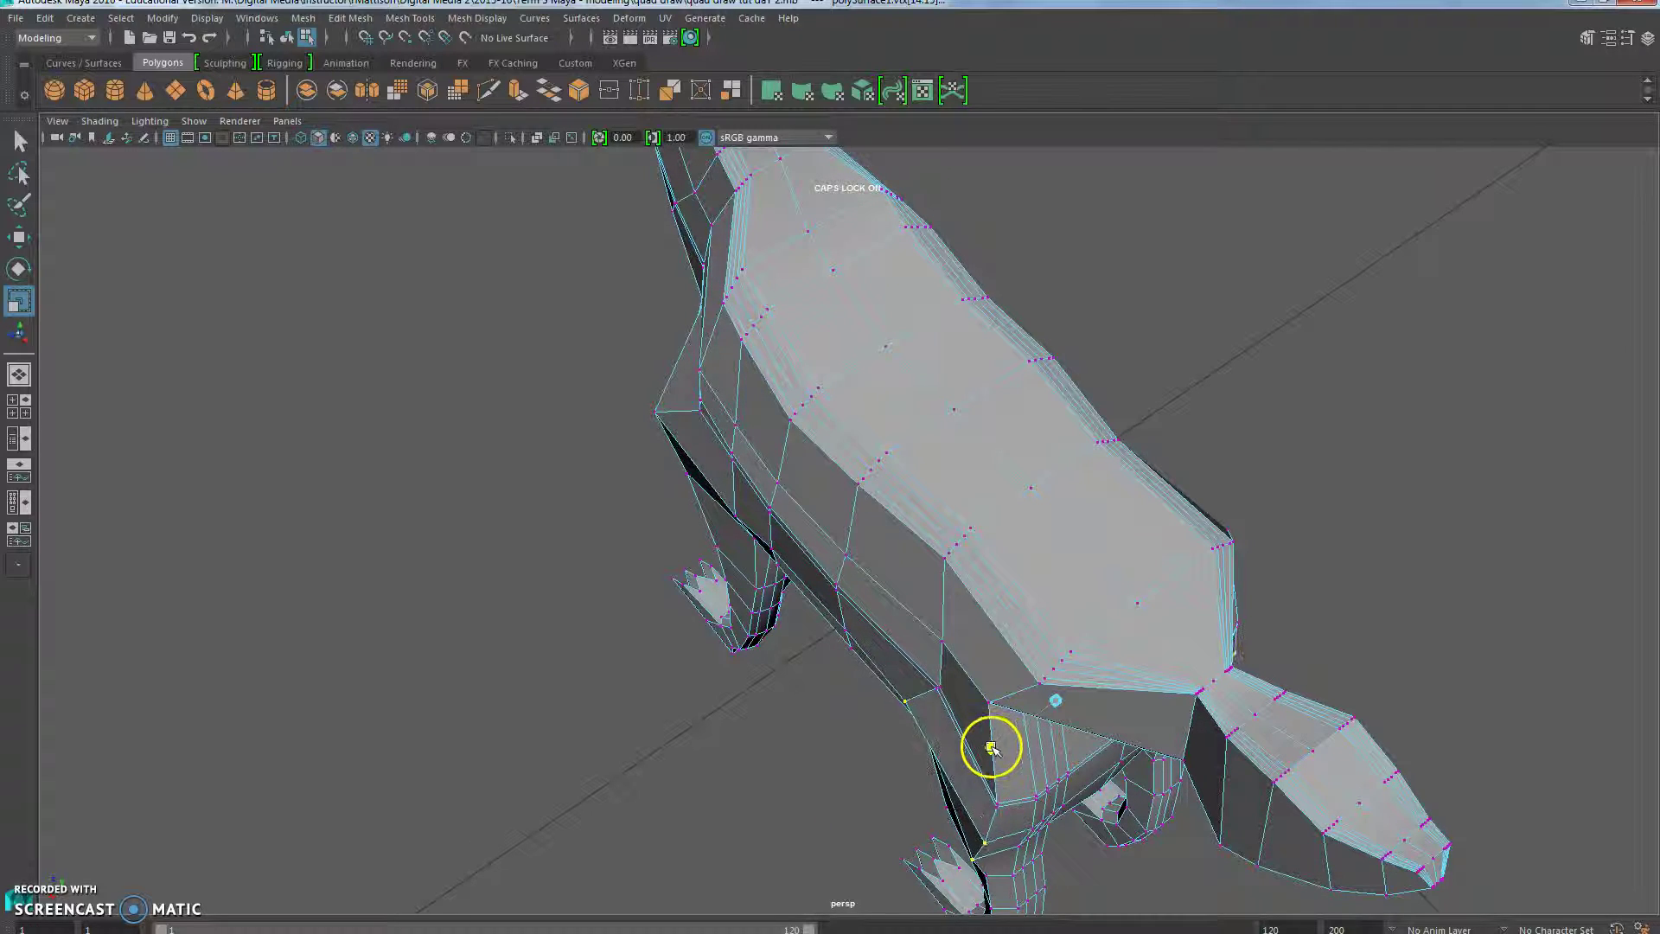
pyautogui.keyDown('alt'); pyautogui.moveTo(992, 749); pyautogui.dragTo(946, 810); pyautogui.keyUp('alt')
pyautogui.press('3')
pyautogui.press('1')
# Step: Switch to edge selection, select the centre edges along the spine and raise them
pyautogui.keyDown('alt'); pyautogui.moveTo(832, 734); pyautogui.dragTo(1095, 619); pyautogui.keyUp('alt')
pyautogui.moveTo(1159, 526); pyautogui.dragTo(1156, 491, button='right')
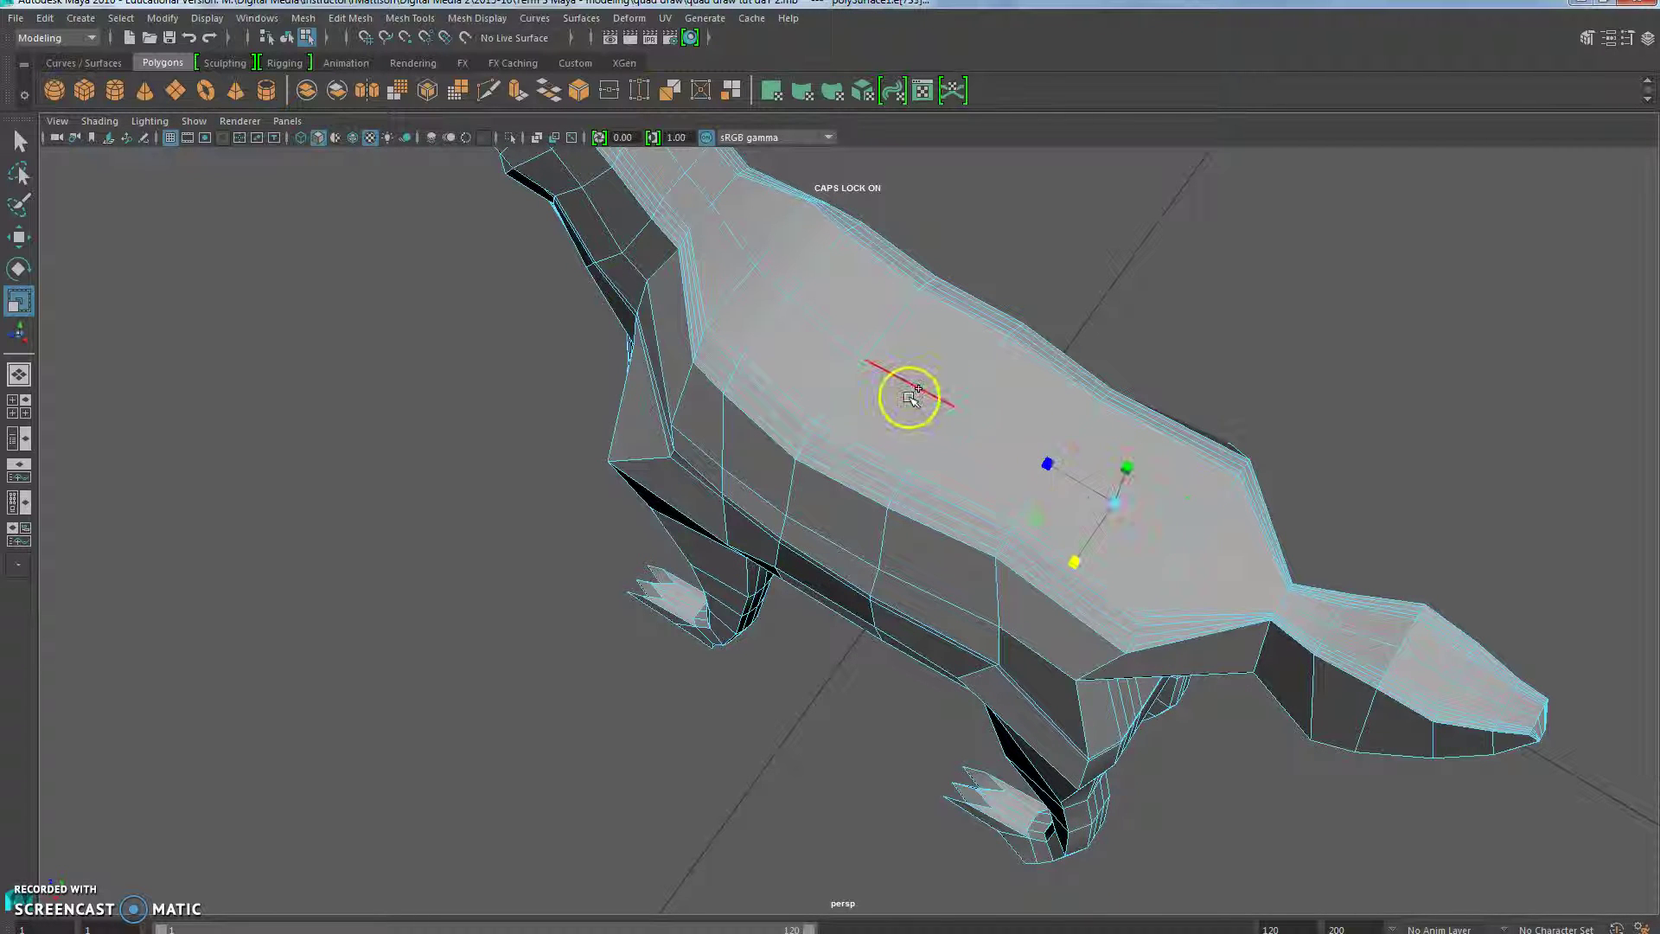
pyautogui.keyDown('alt'); pyautogui.moveTo(772, 278); pyautogui.dragTo(848, 456); pyautogui.keyUp('alt')
pyautogui.press('w')
pyautogui.click(975, 304)
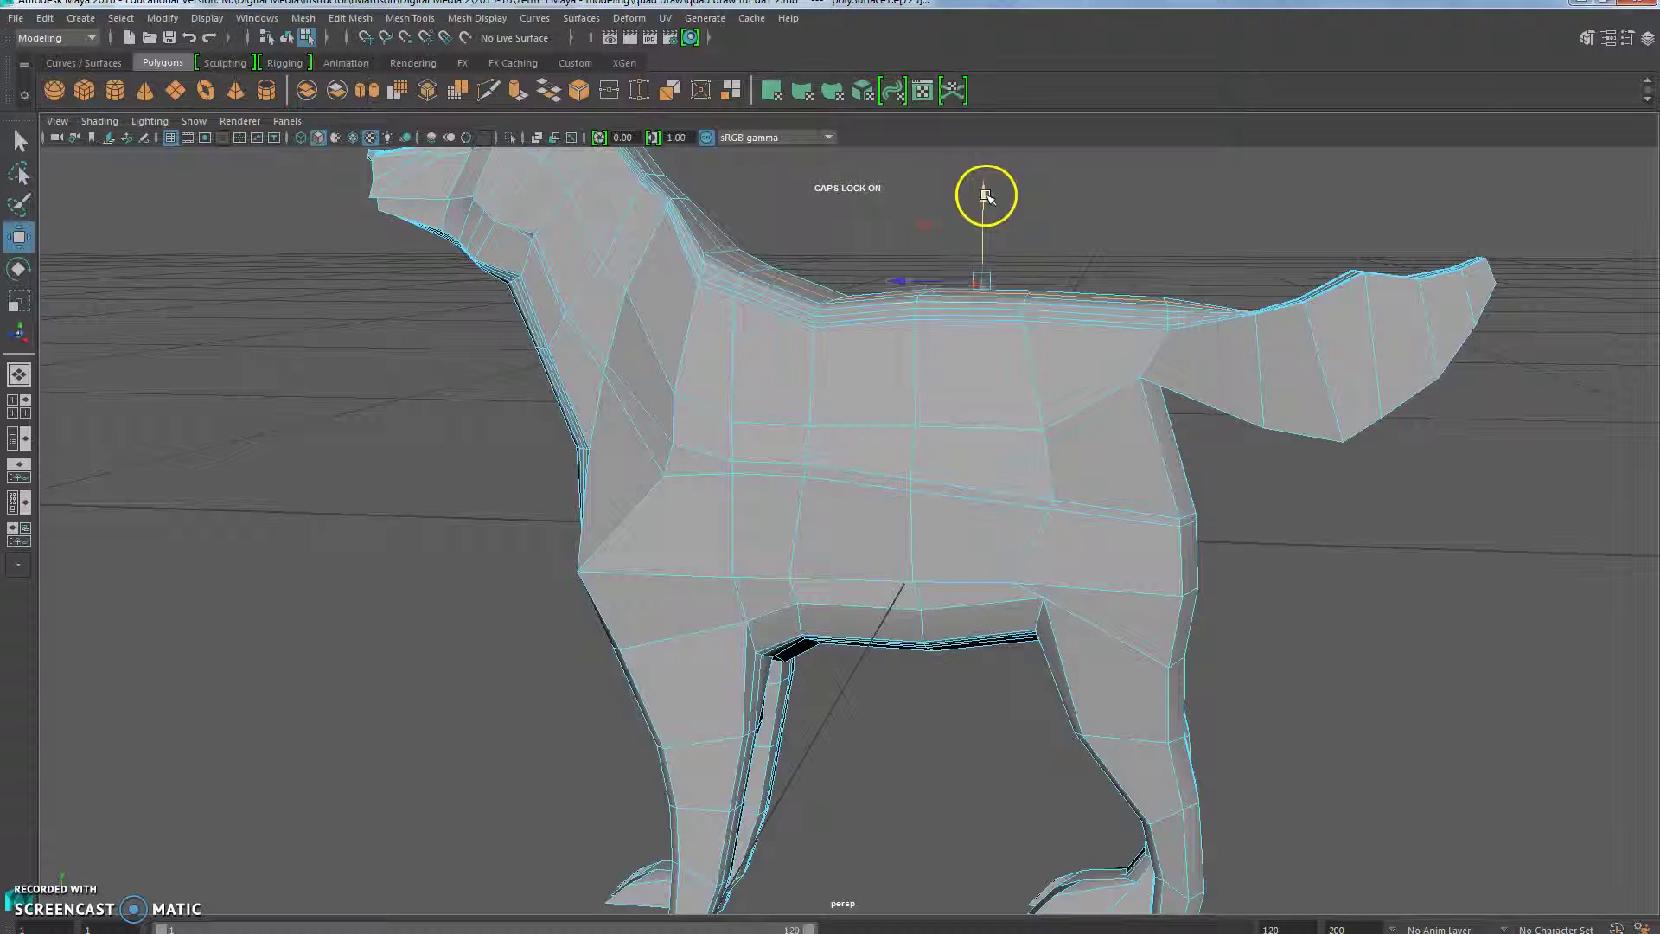
pyautogui.keyDown('alt'); pyautogui.moveTo(1001, 513); pyautogui.dragTo(812, 527); pyautogui.keyUp('alt')
# Step: Turn on Soft Select and move the spine's centre edges vertically with falloff to round the back
pyautogui.press('b')
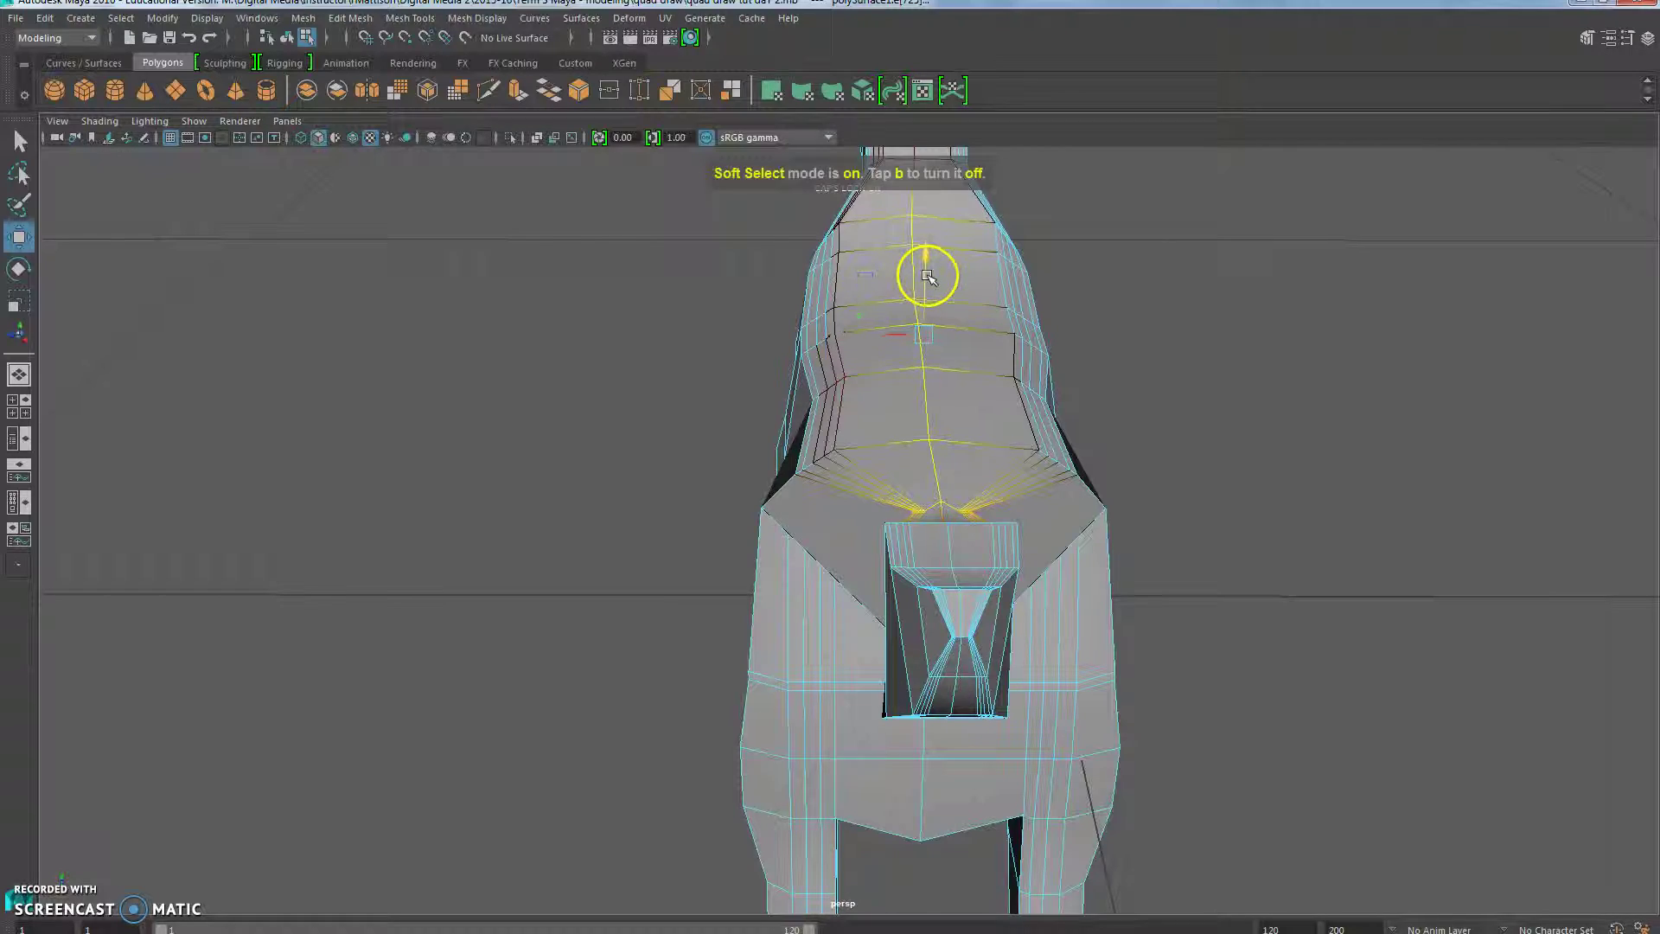
pyautogui.moveTo(928, 274); pyautogui.dragTo(929, 269)
pyautogui.keyDown('alt'); pyautogui.moveTo(864, 546); pyautogui.dragTo(975, 611); pyautogui.keyUp('alt')
pyautogui.click(992, 275)
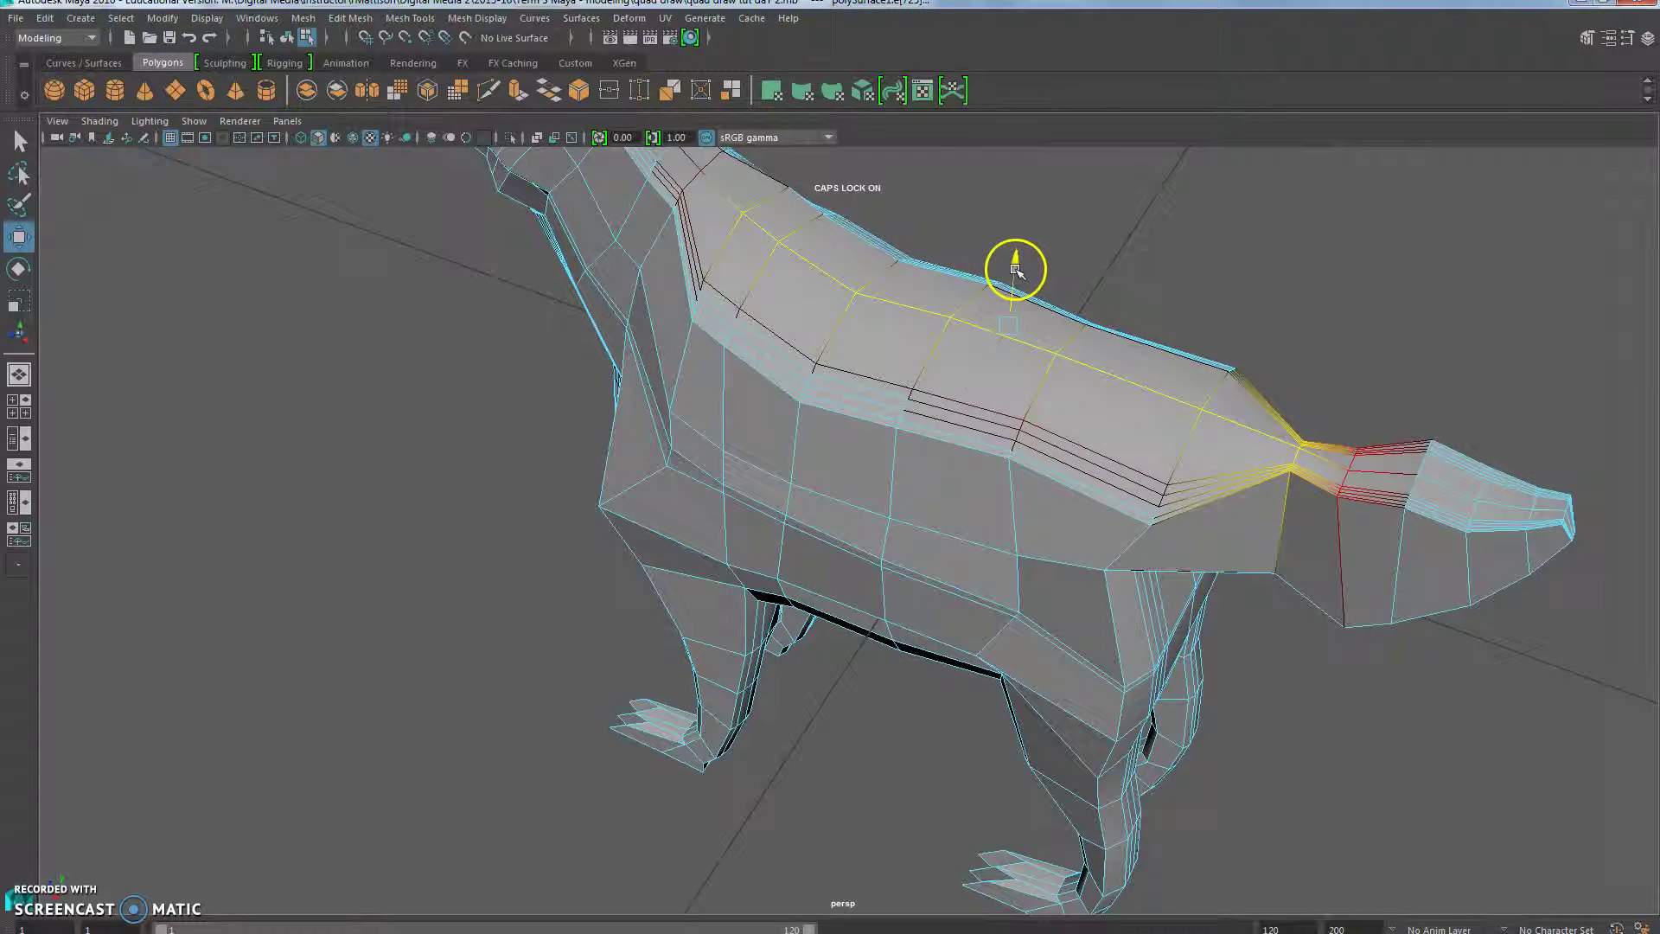
# Step: Select the centre edges down the front of the neck, with Soft Select turned off, and pull them forward
pyautogui.keyDown('alt'); pyautogui.moveTo(1016, 271); pyautogui.dragTo(741, 297); pyautogui.keyUp('alt')
pyautogui.click(734, 350)
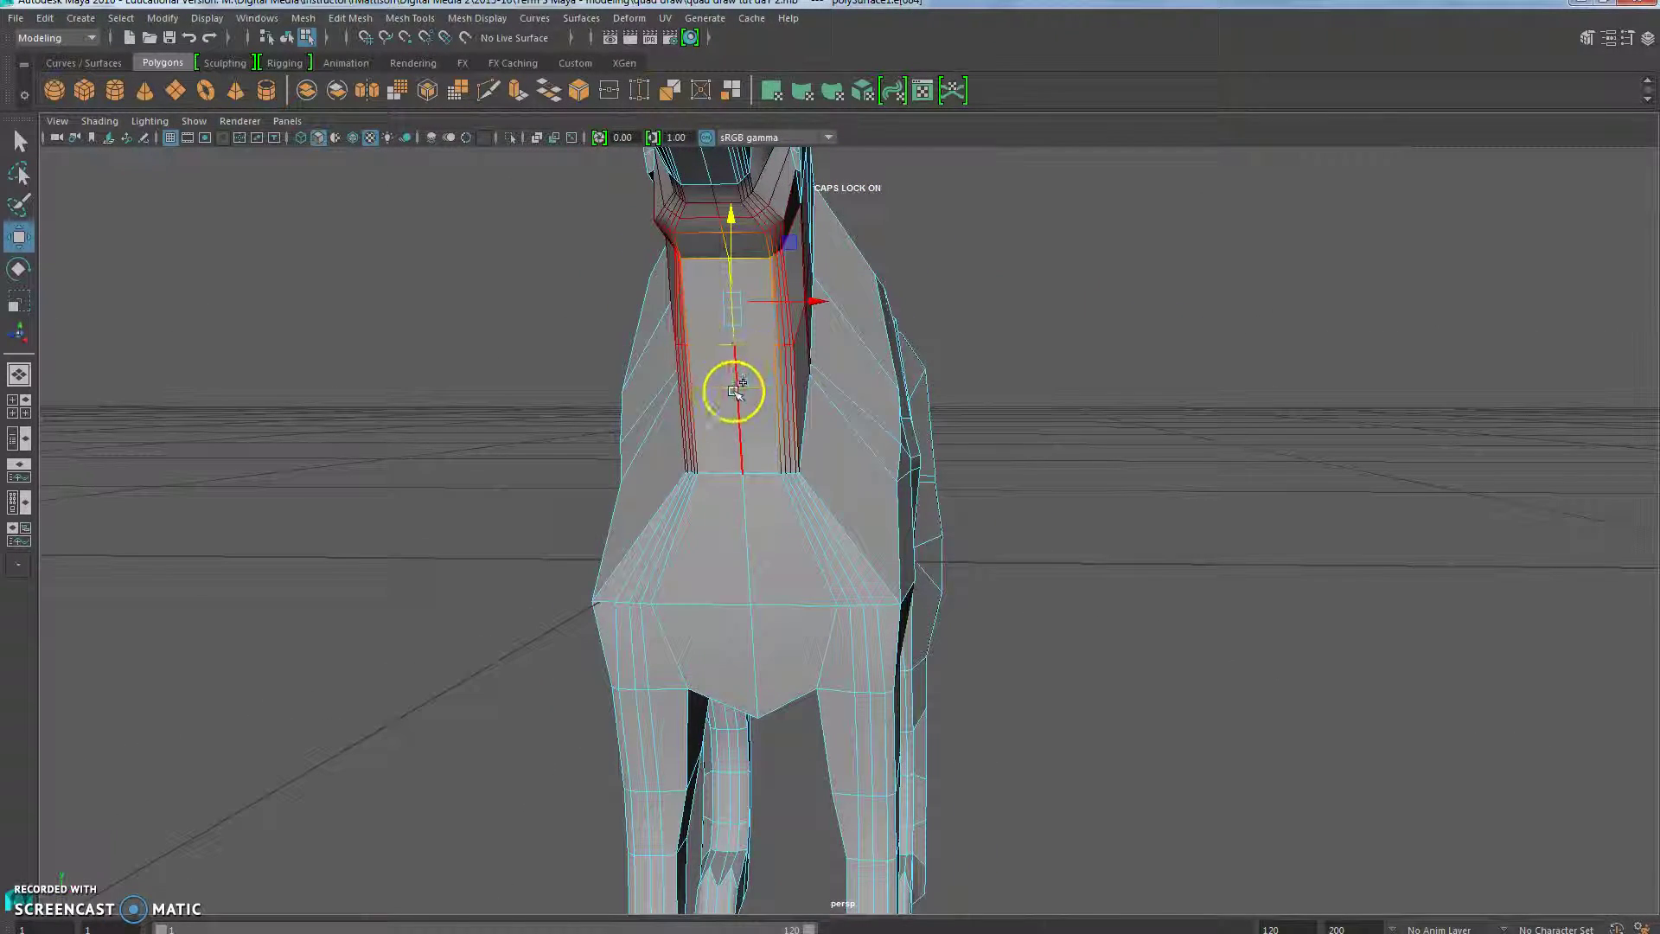
pyautogui.keyDown('shift'); pyautogui.click(732, 465); pyautogui.keyUp('shift')
pyautogui.keyDown('alt'); pyautogui.moveTo(664, 591); pyautogui.dragTo(519, 527); pyautogui.keyUp('alt')
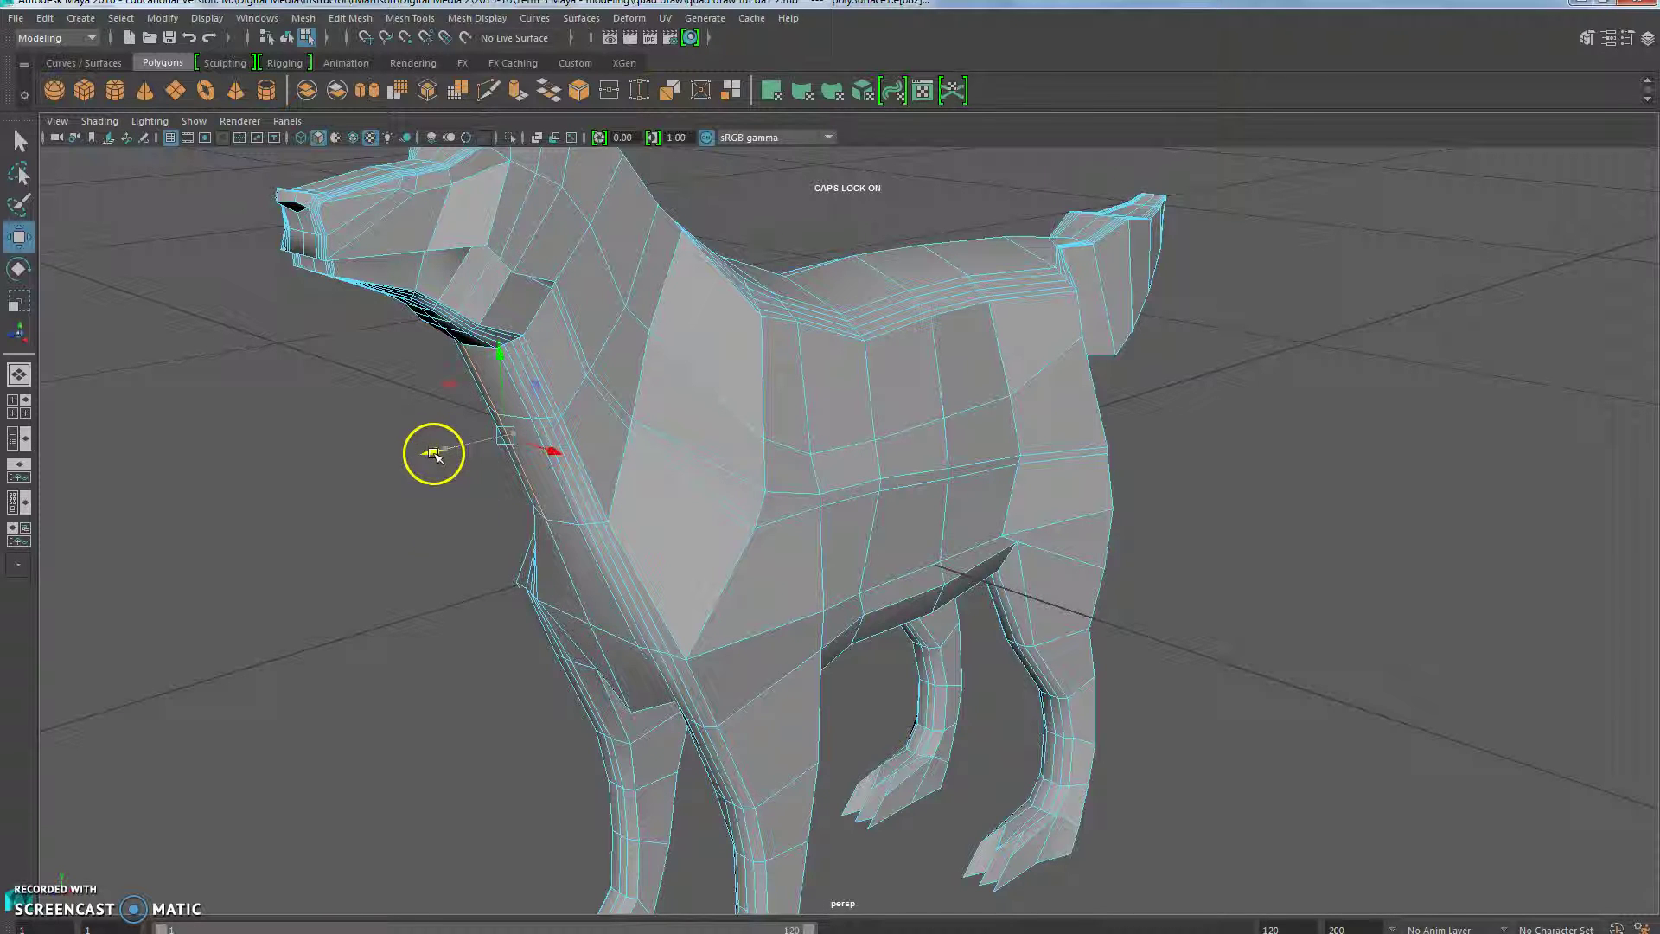
# Step: Select the horizontal edges at the top of the throat below the jaw and shift them along the body's length
pyautogui.keyDown('alt'); pyautogui.moveTo(432, 463); pyautogui.dragTo(615, 530); pyautogui.keyUp('alt')
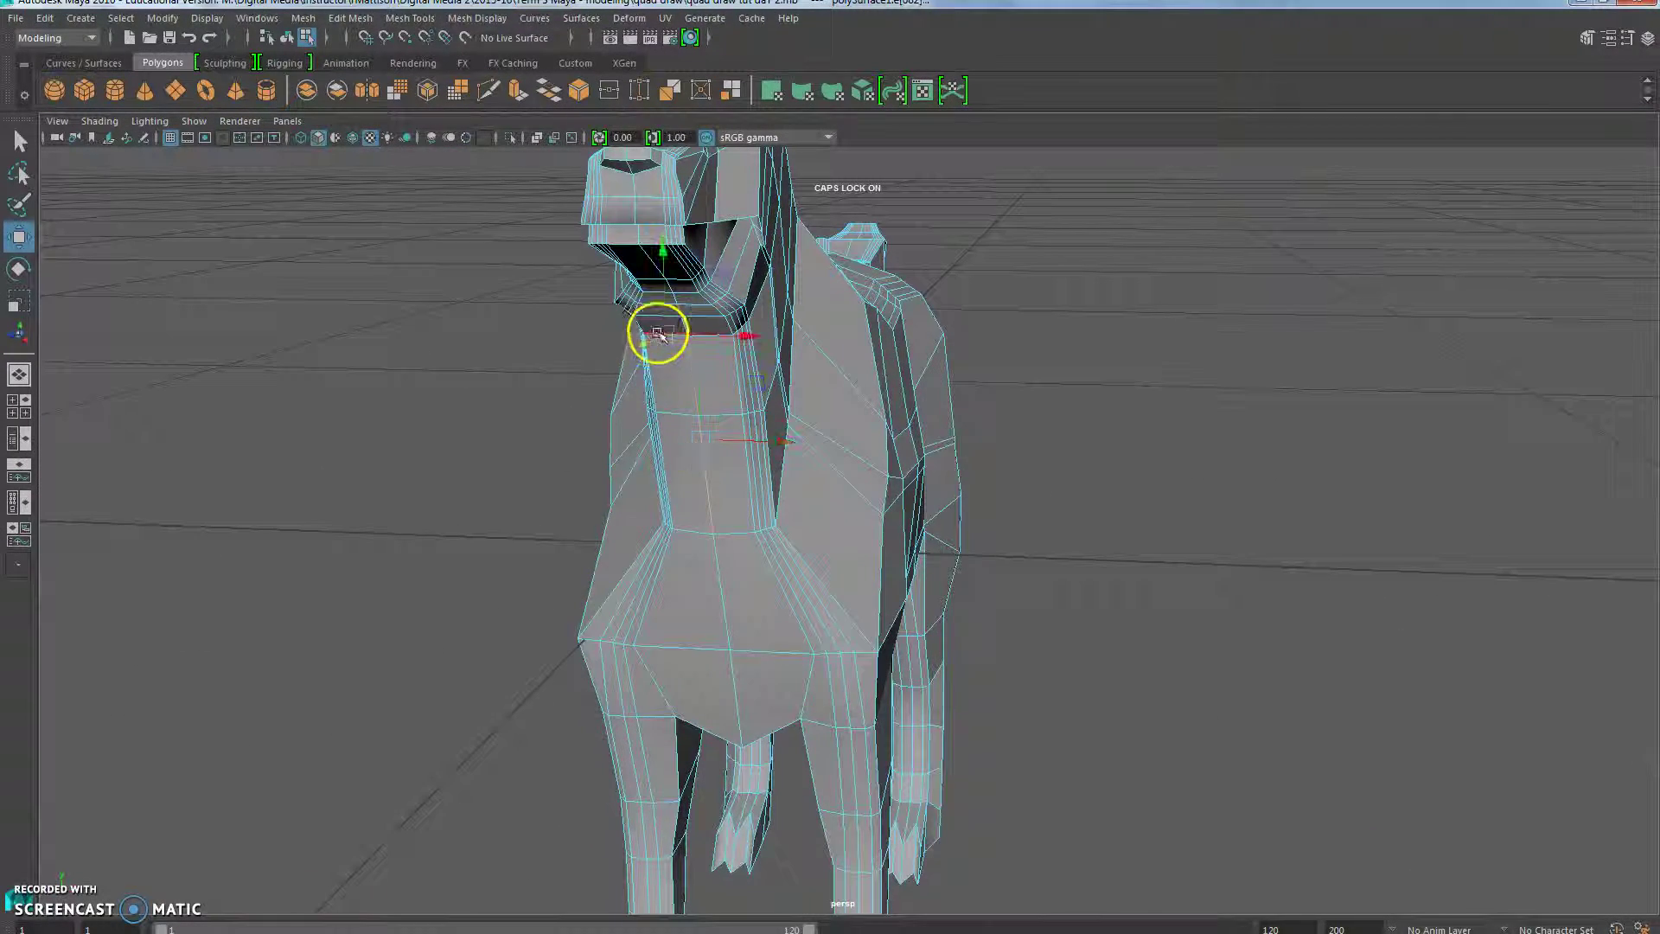
pyautogui.moveTo(657, 333); pyautogui.dragTo(719, 339)
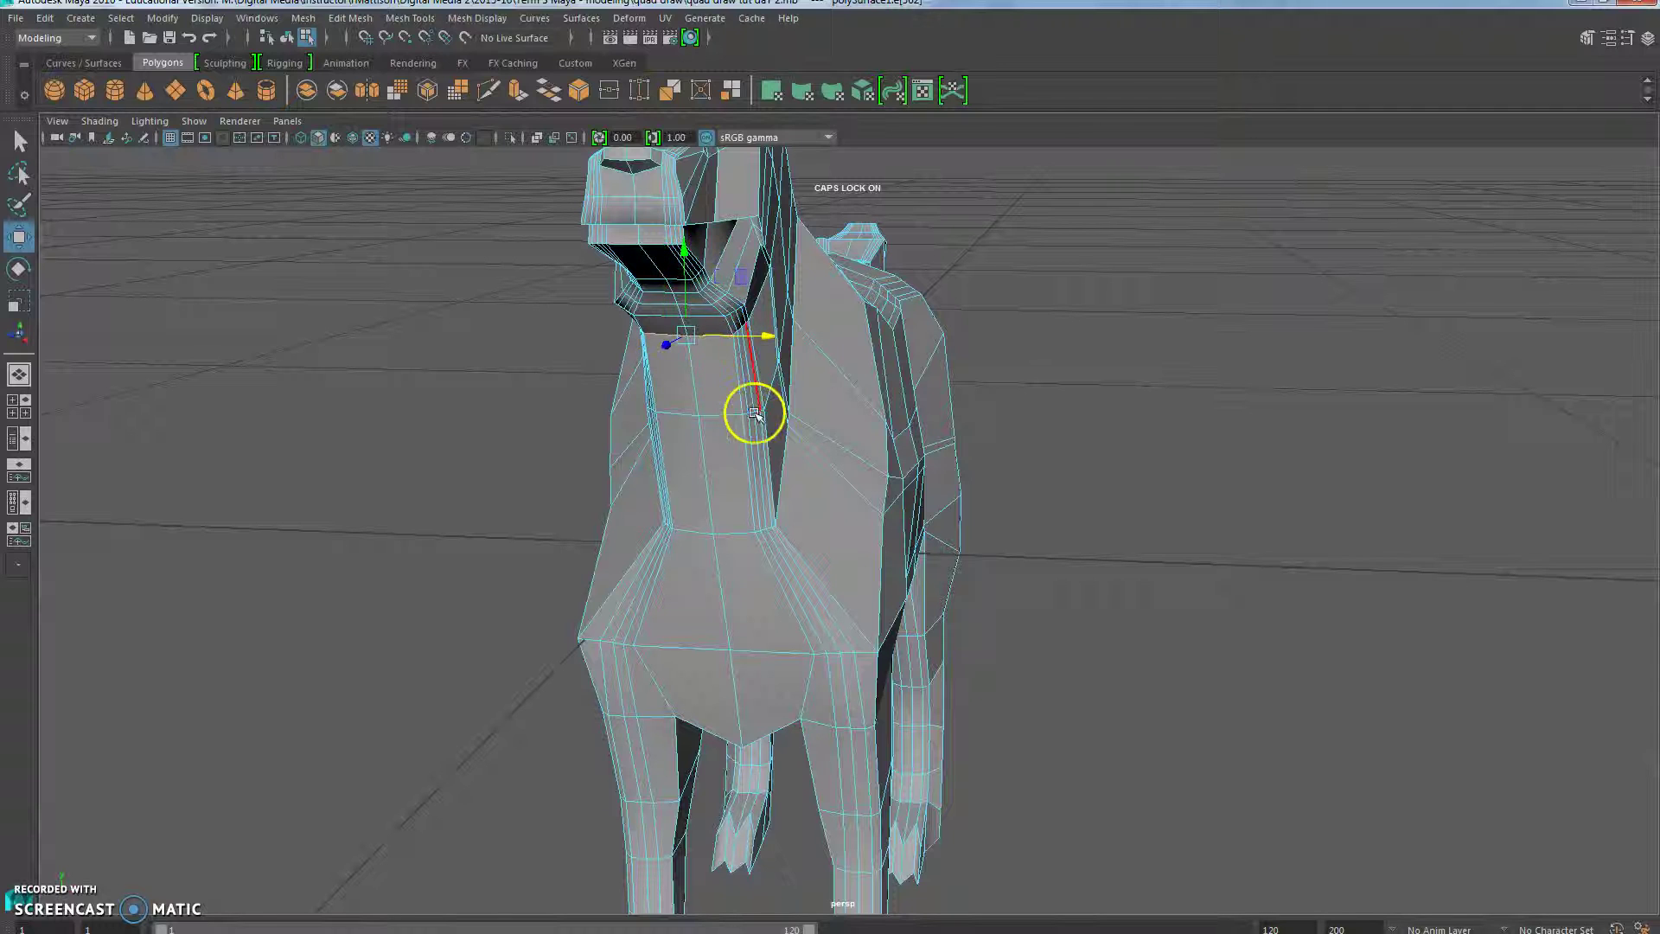
pyautogui.keyDown('alt'); pyautogui.moveTo(744, 423); pyautogui.dragTo(403, 428); pyautogui.keyUp('alt')
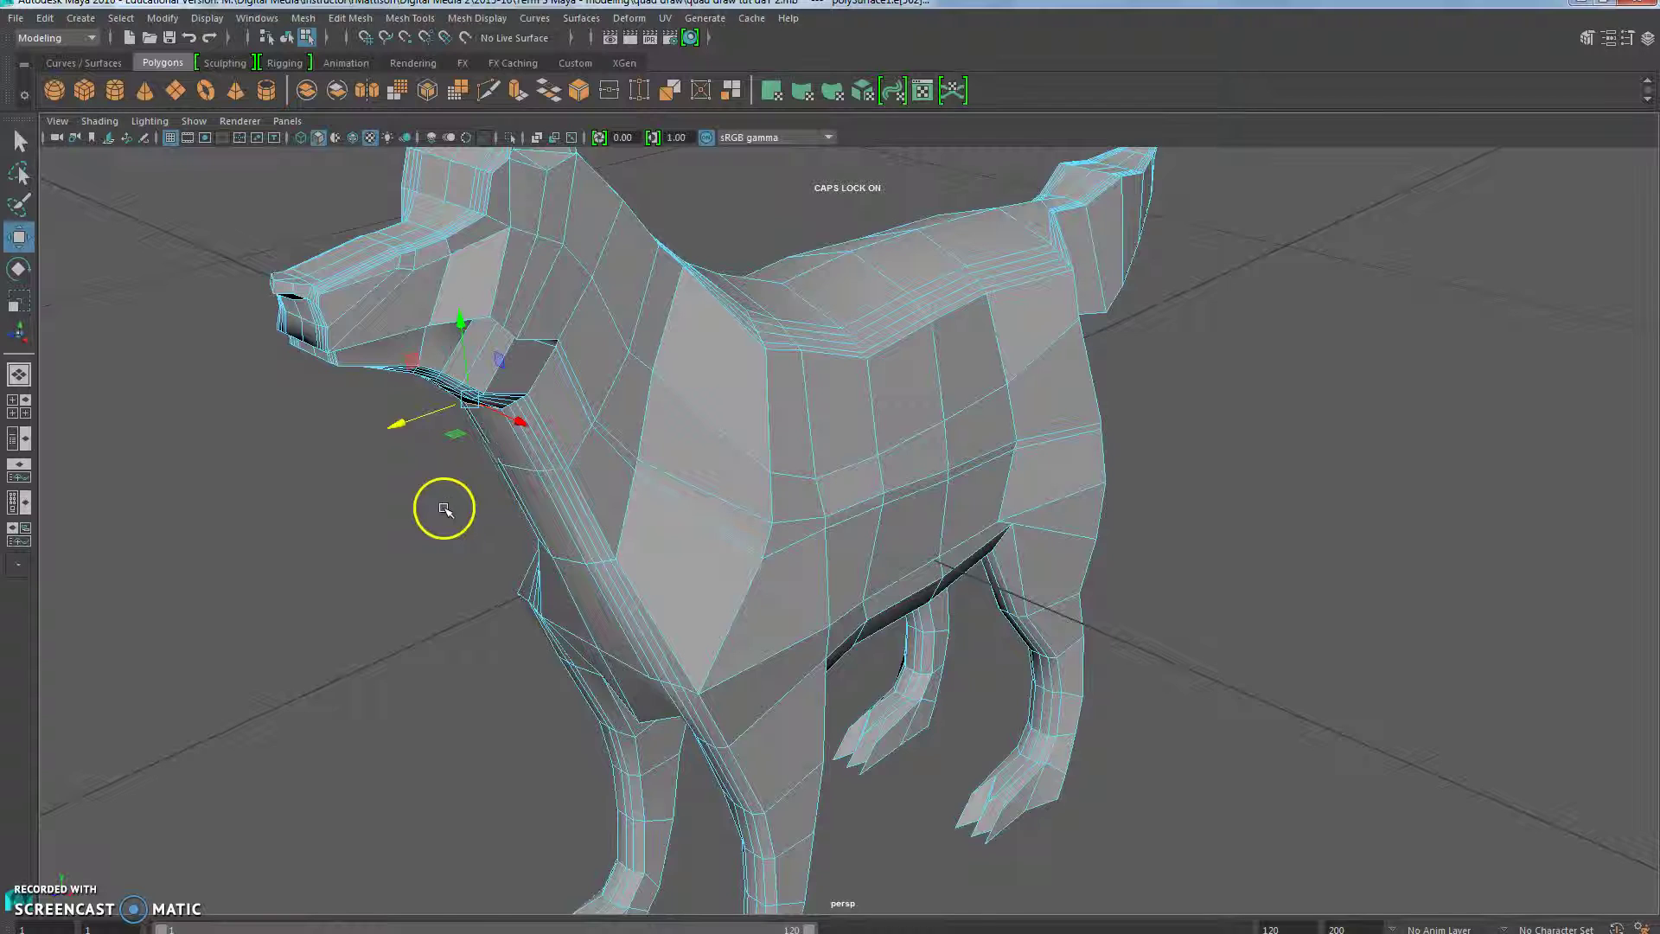
# Step: Switch to vertex selection and shift the vertex rows down the front of the neck along the body's length to smooth the throat curve
pyautogui.keyDown('alt'); pyautogui.moveTo(440, 500); pyautogui.dragTo(360, 485); pyautogui.keyUp('alt')
pyautogui.click(535, 212)
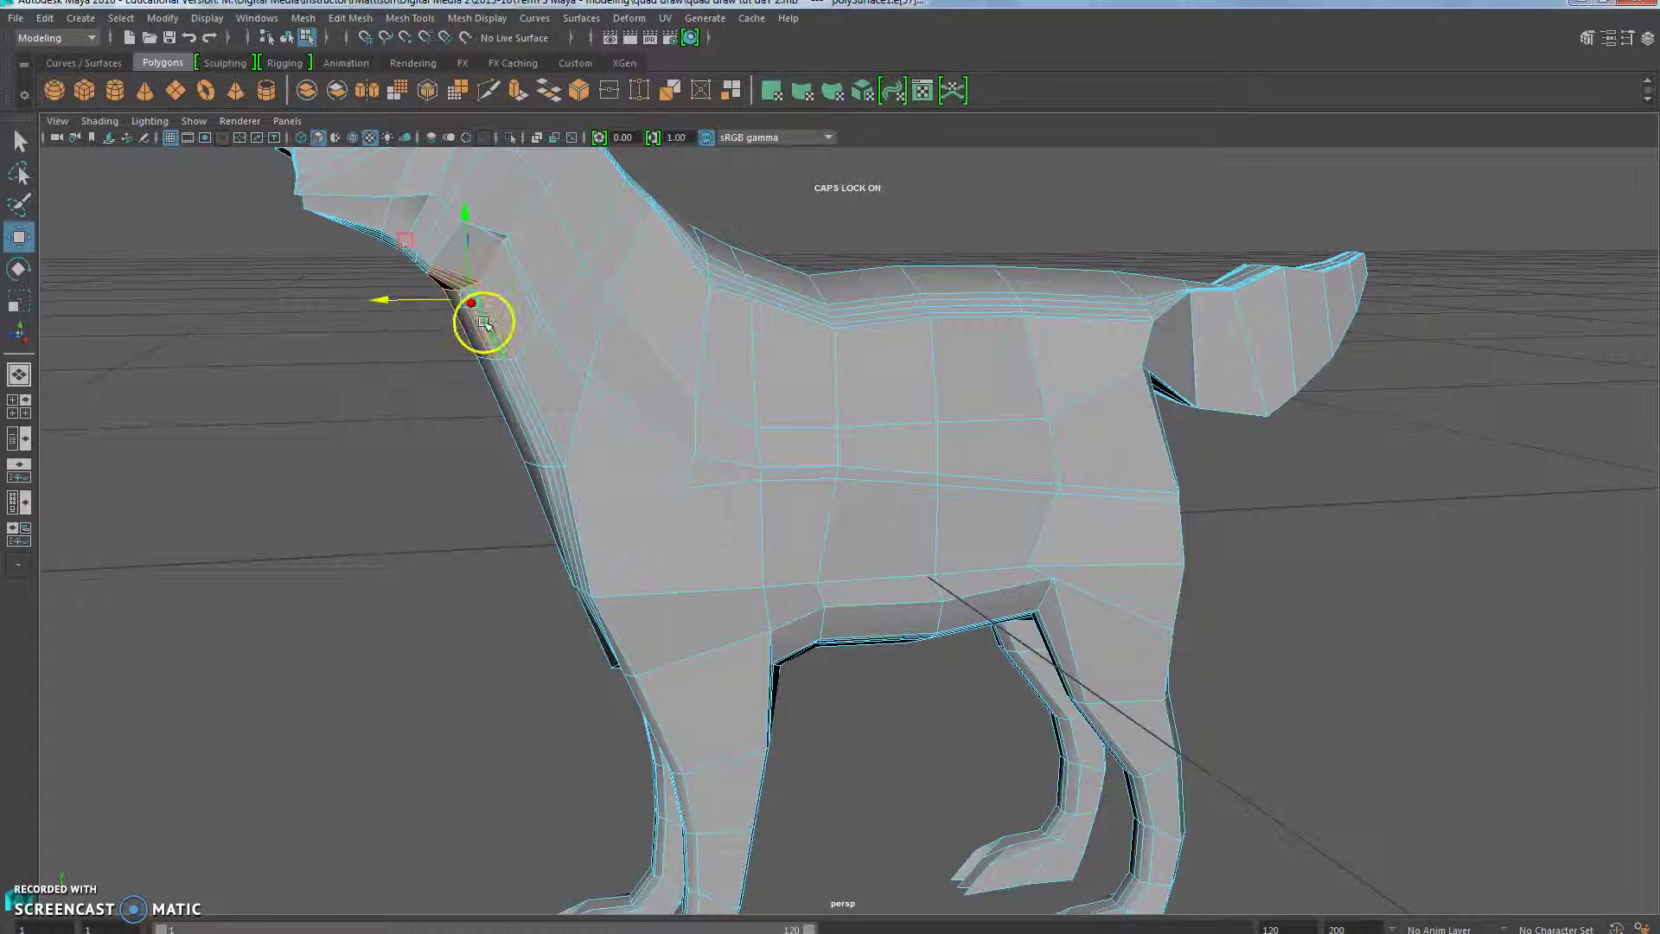
pyautogui.moveTo(484, 323); pyautogui.dragTo(427, 311, button='right')
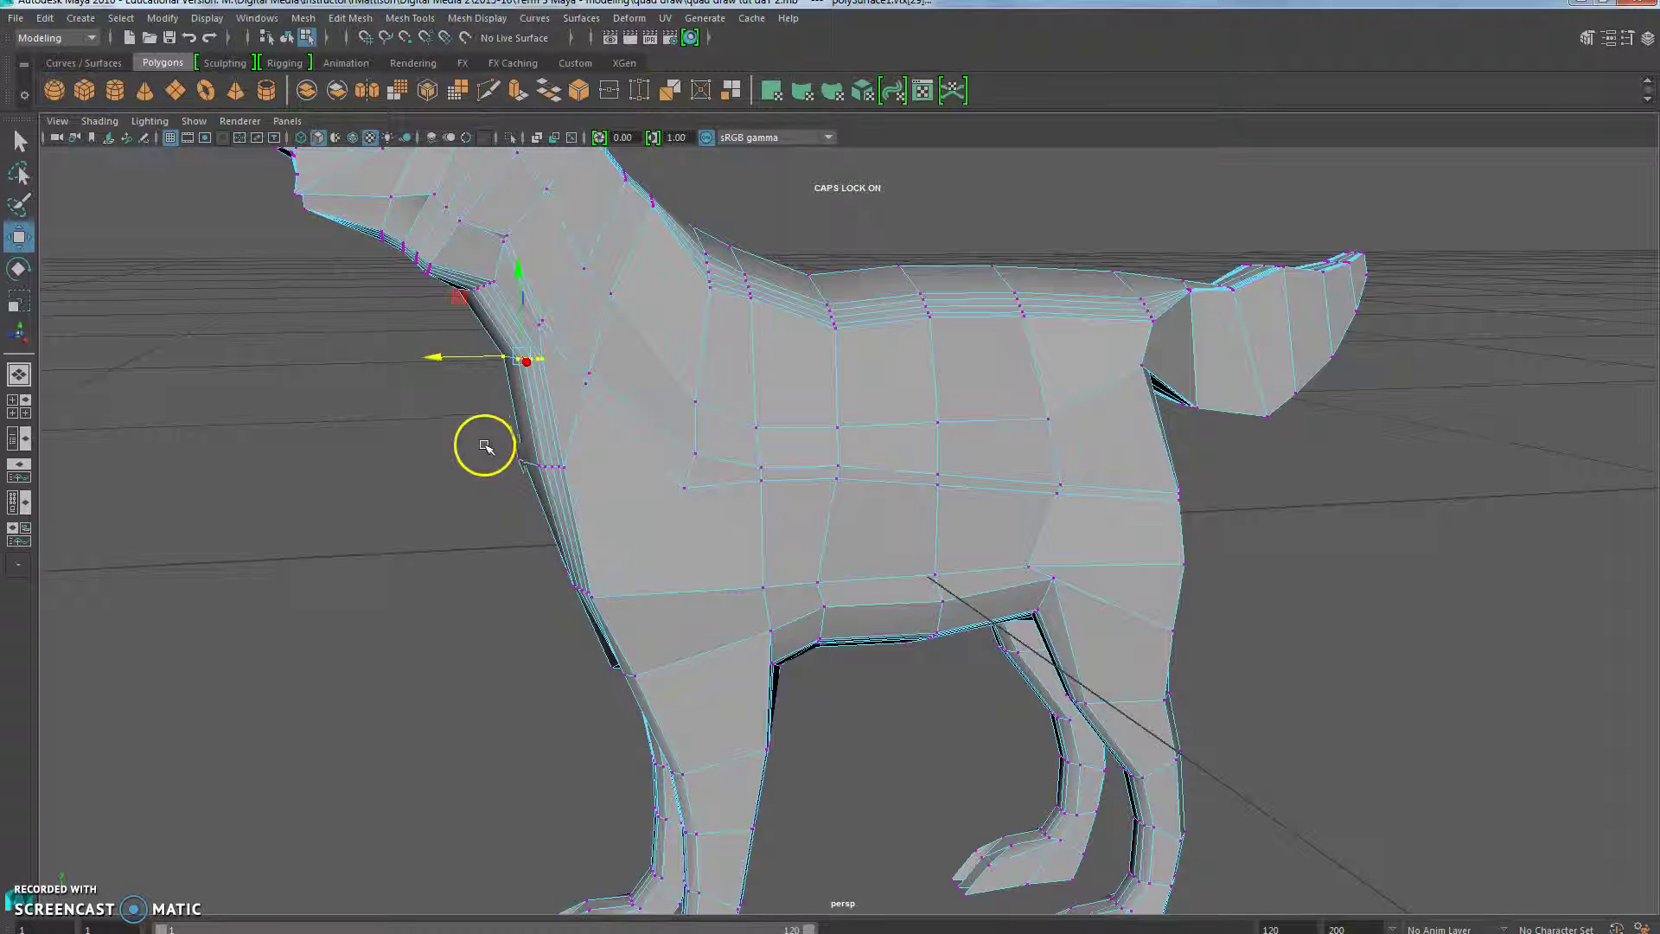
pyautogui.moveTo(484, 445); pyautogui.dragTo(593, 485)
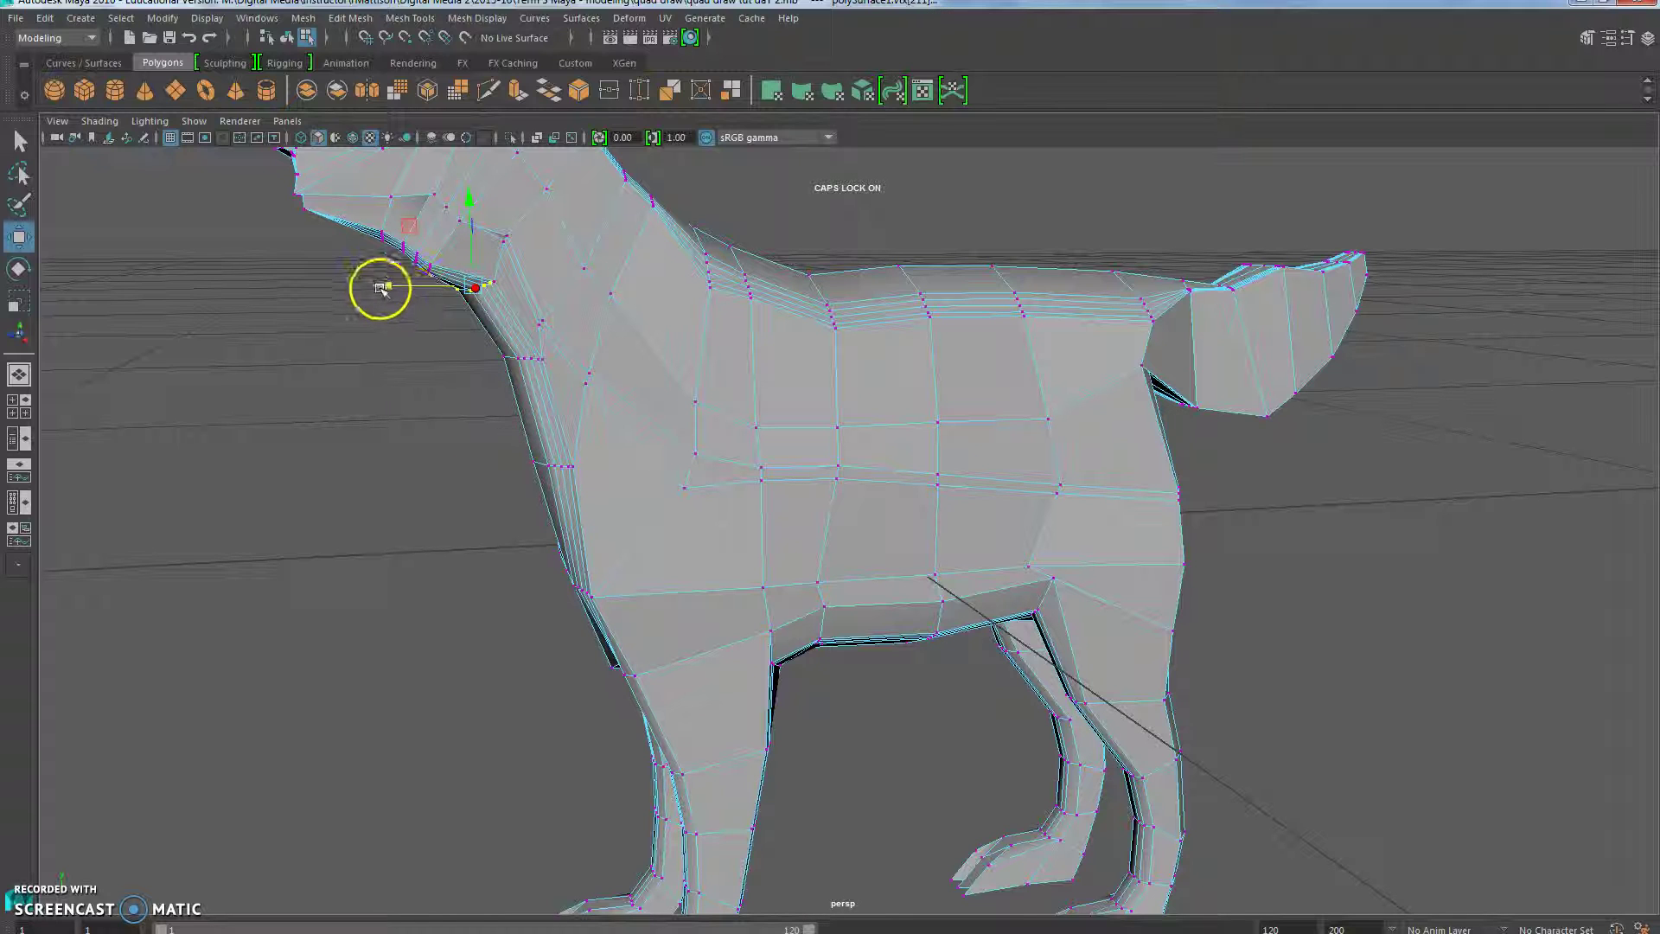
# Step: Show the four-view layout, select the vertices where the throat meets the jaw in the side view and raise them
pyautogui.moveTo(452, 433)
pyautogui.keyDown('alt'); pyautogui.mouseDown()
pyautogui.moveTo(567, 403)
pyautogui.moveTo(685, 439)
pyautogui.moveTo(686, 418)
pyautogui.moveTo(530, 440)
pyautogui.moveTo(578, 437)
pyautogui.moveTo(556, 449)
pyautogui.moveTo(481, 448)
pyautogui.moveTo(478, 419)
pyautogui.moveTo(449, 440)
pyautogui.mouseUp(); pyautogui.keyUp('alt')
pyautogui.click(19, 407)
pyautogui.press('f')
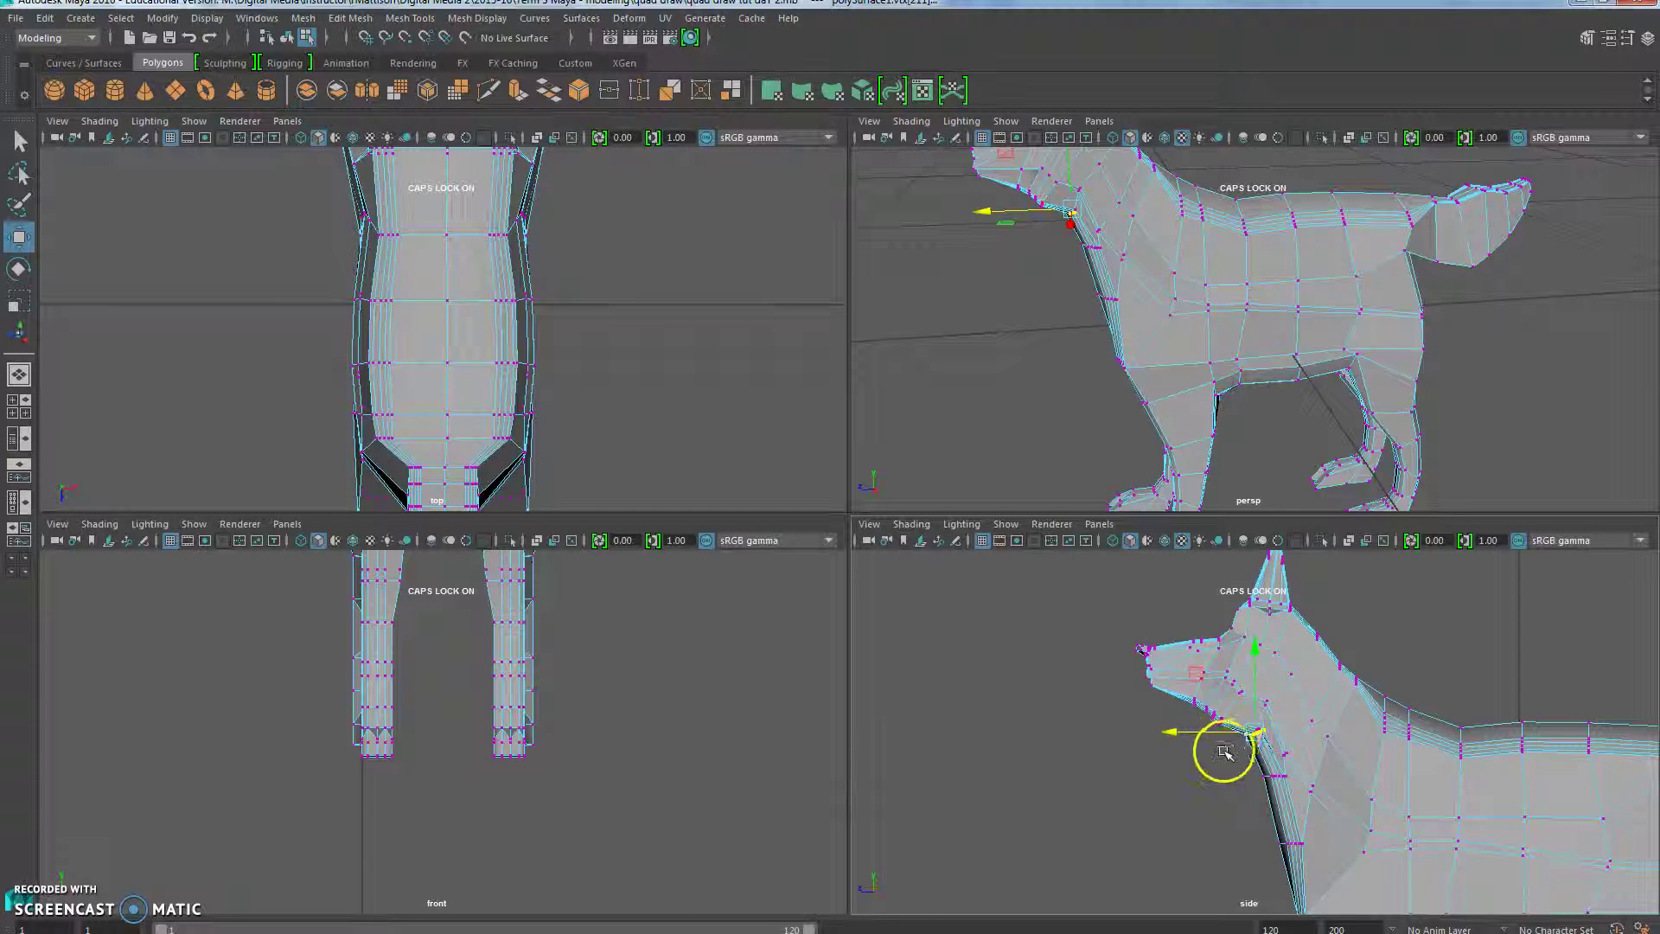
pyautogui.scroll(8, 1224, 753)
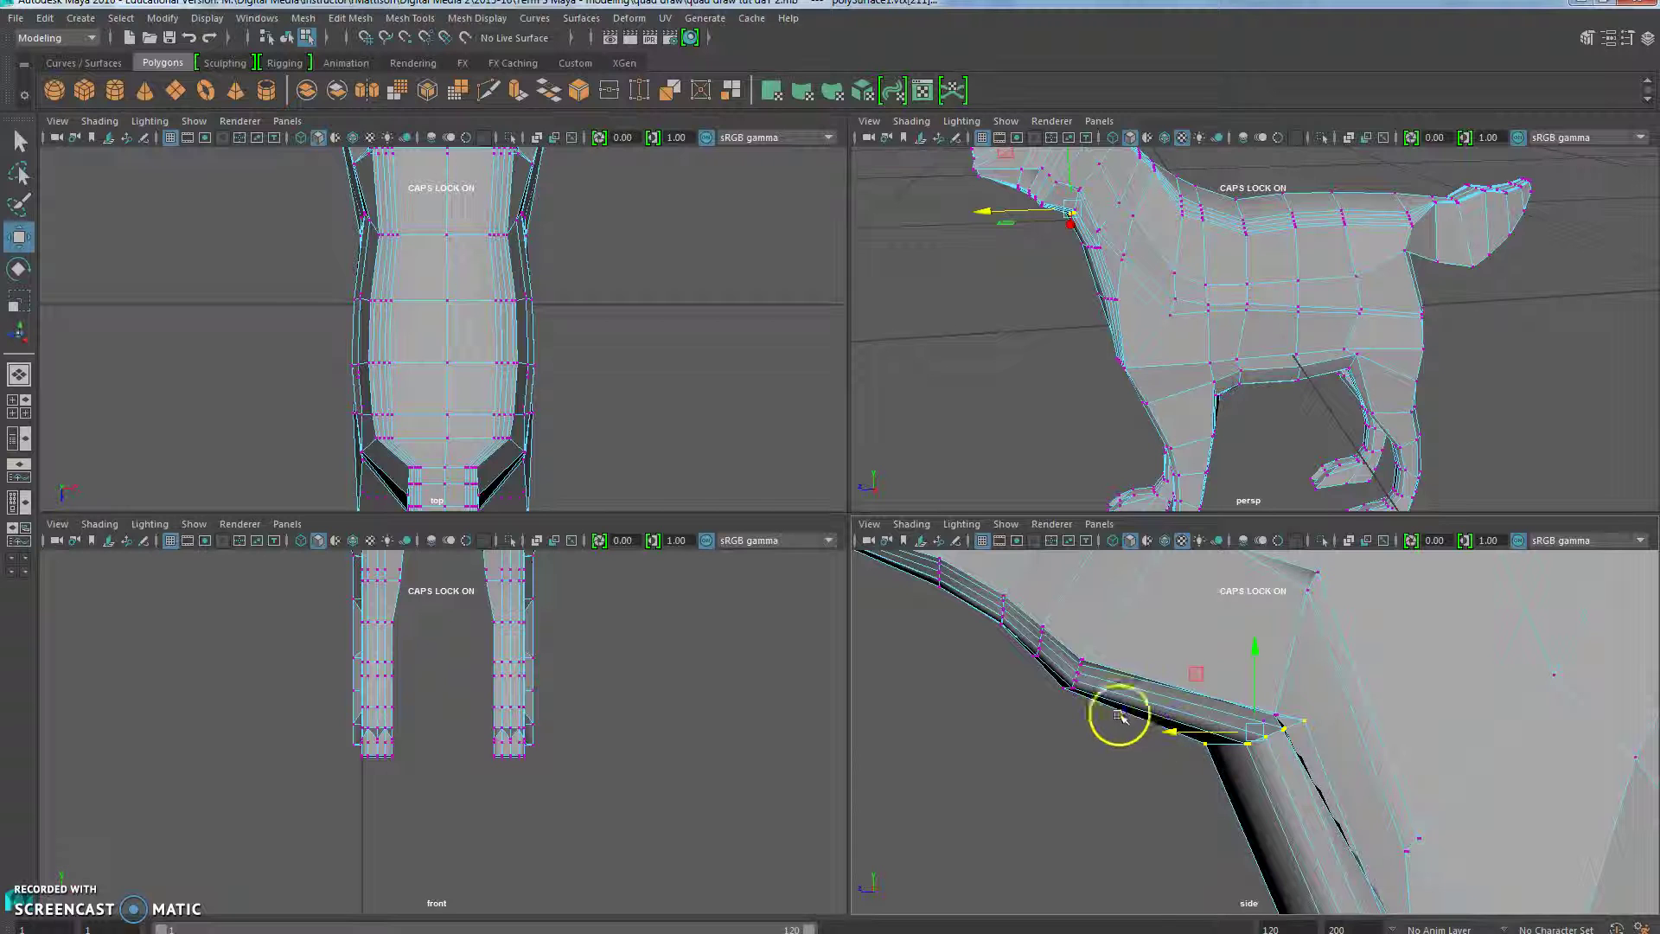
pyautogui.moveTo(1080, 726); pyautogui.dragTo(1185, 845)
pyautogui.moveTo(1053, 793); pyautogui.dragTo(1322, 714)
pyautogui.keyDown('alt'); pyautogui.moveTo(1083, 394); pyautogui.dragTo(1198, 444); pyautogui.keyUp('alt')
pyautogui.moveTo(1252, 661); pyautogui.dragTo(1251, 592)
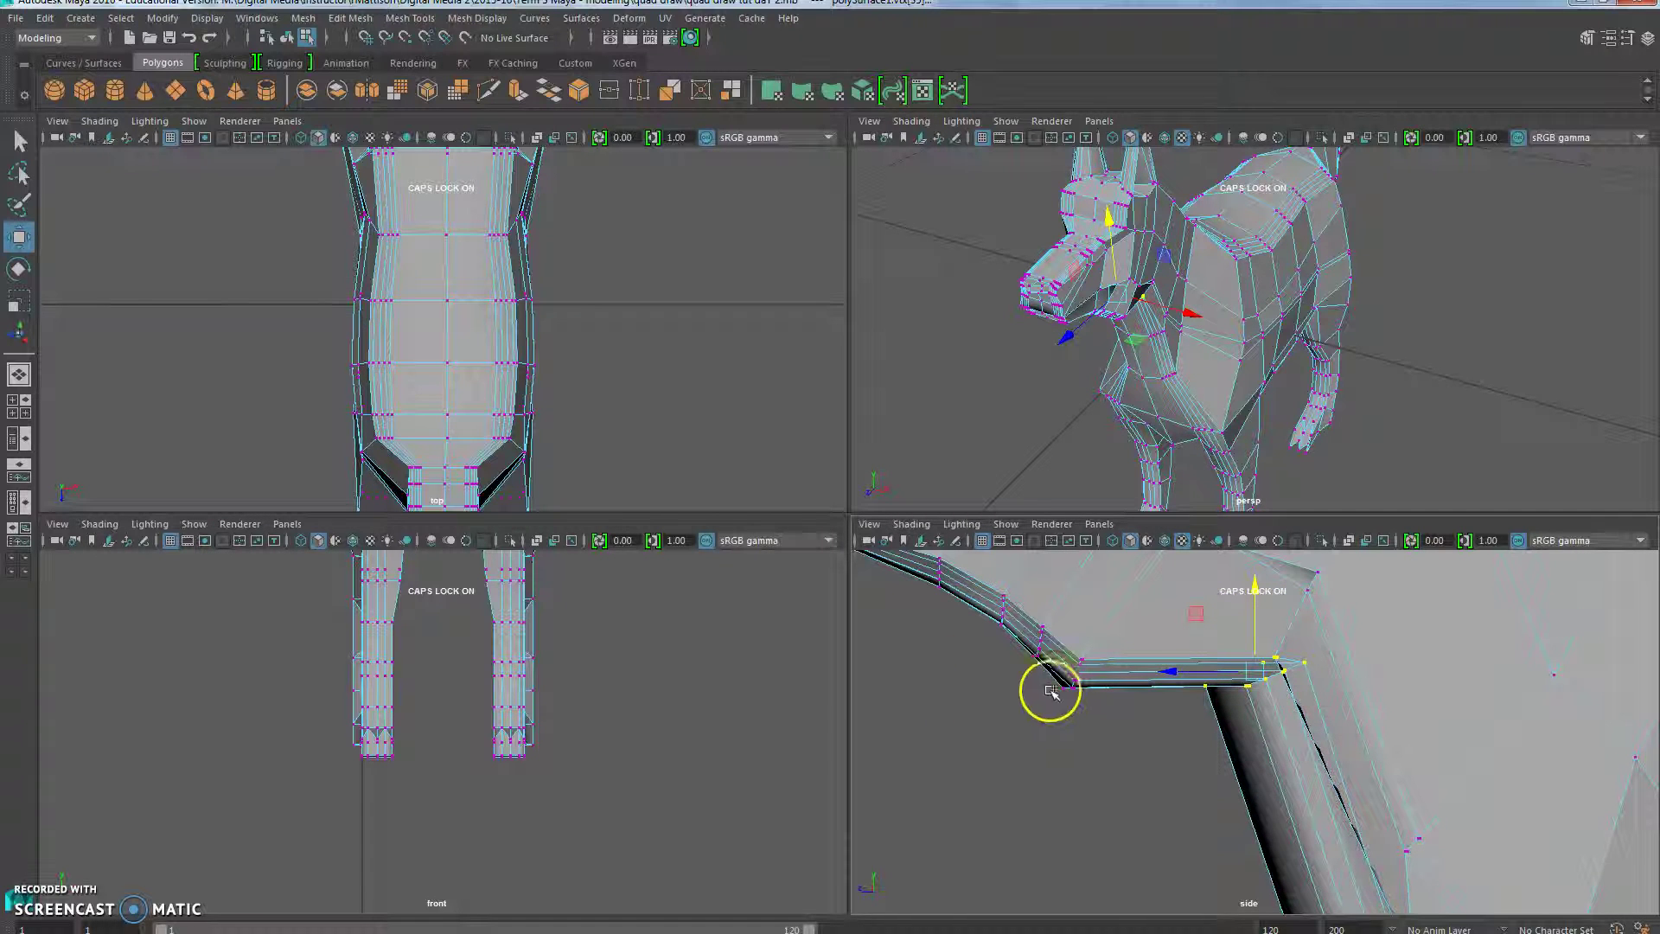
# Step: Lasso the underside vertices at the rear bend of the jaw in the side view and move them back toward the throat
pyautogui.click(21, 172)
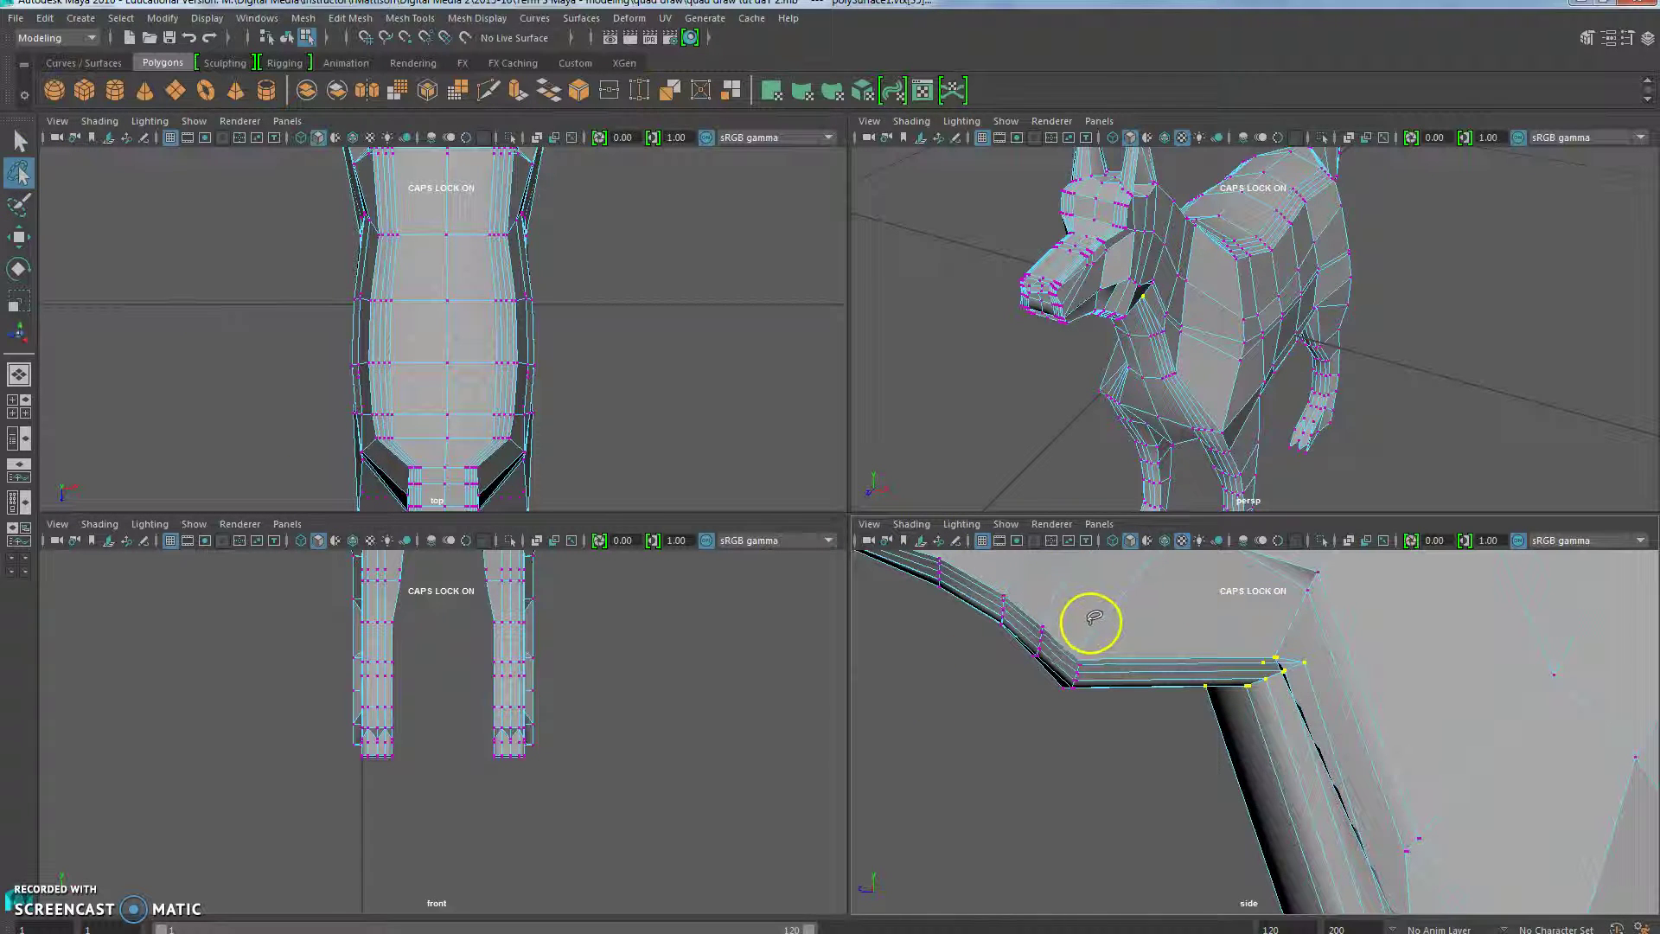
pyautogui.moveTo(1086, 624)
pyautogui.mouseDown()
pyautogui.moveTo(1048, 681)
pyautogui.moveTo(1055, 731)
pyautogui.moveTo(1132, 718)
pyautogui.moveTo(1100, 619)
pyautogui.mouseUp()
pyautogui.press('w')
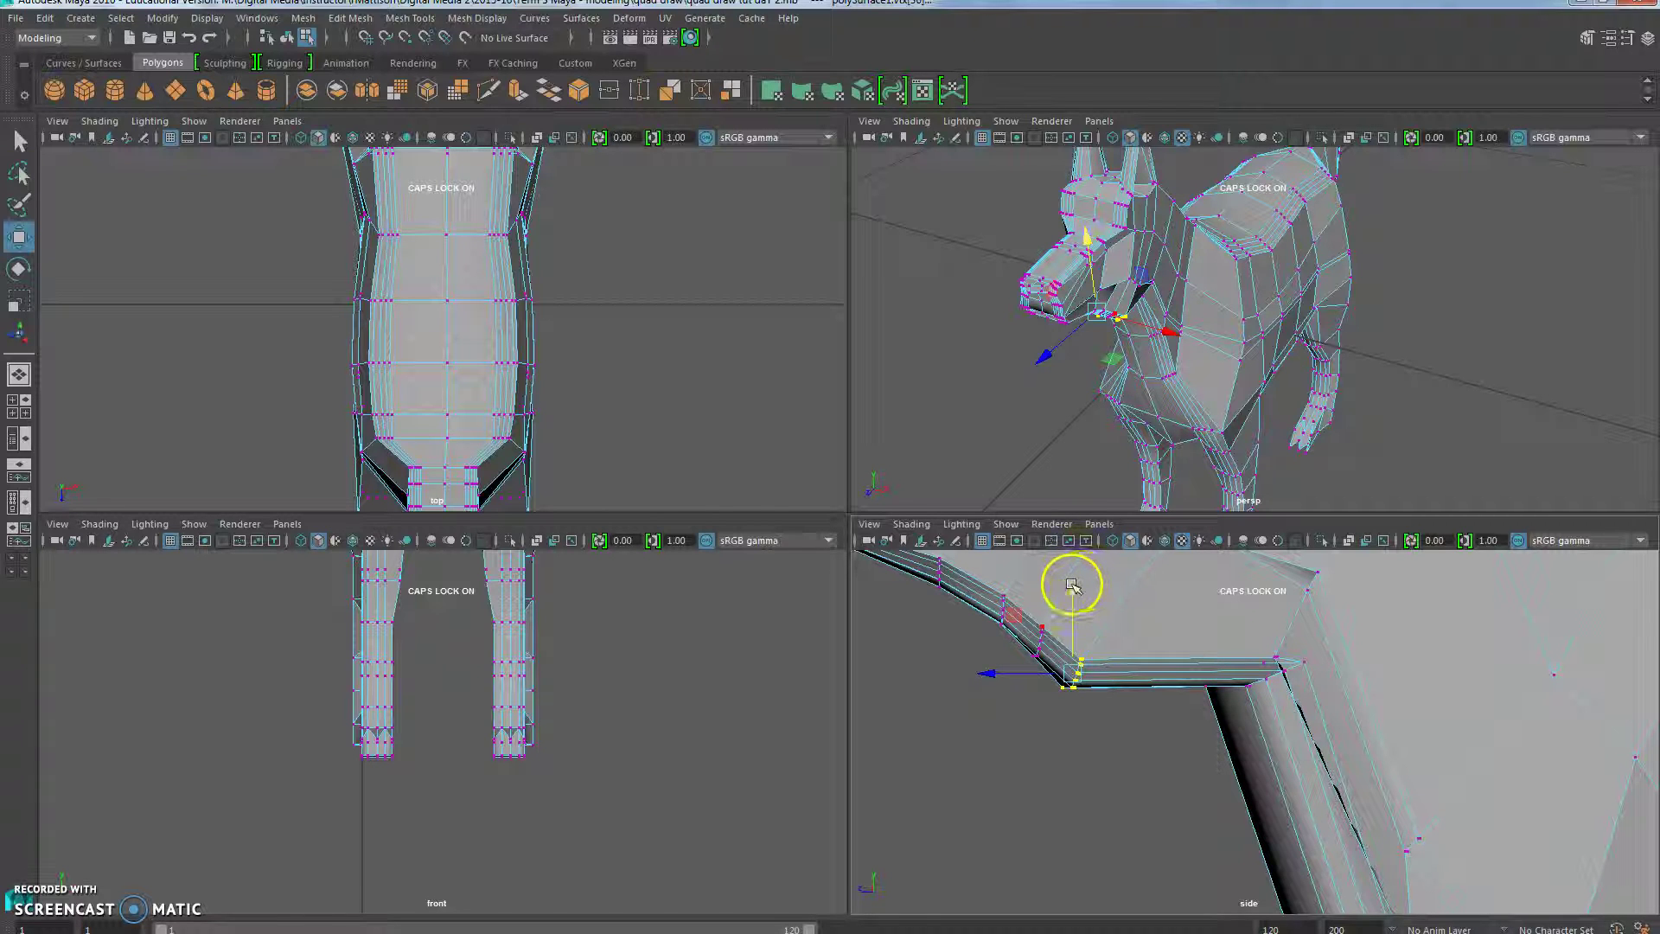
pyautogui.press('f')
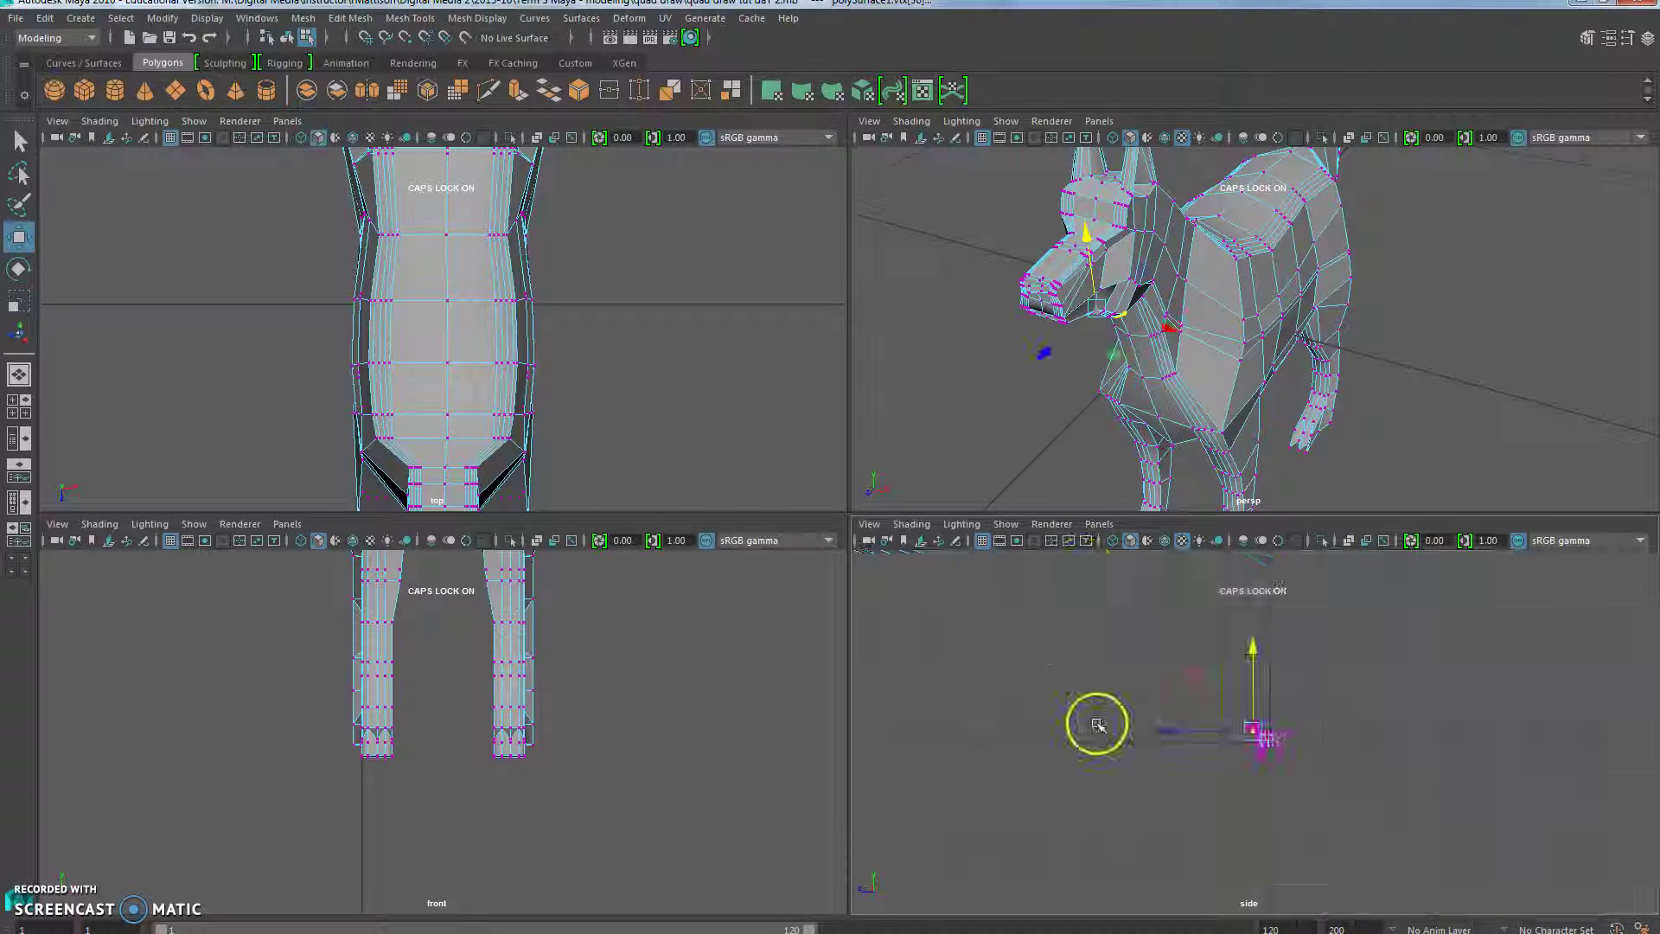
pyautogui.scroll(-5, 1193, 772)
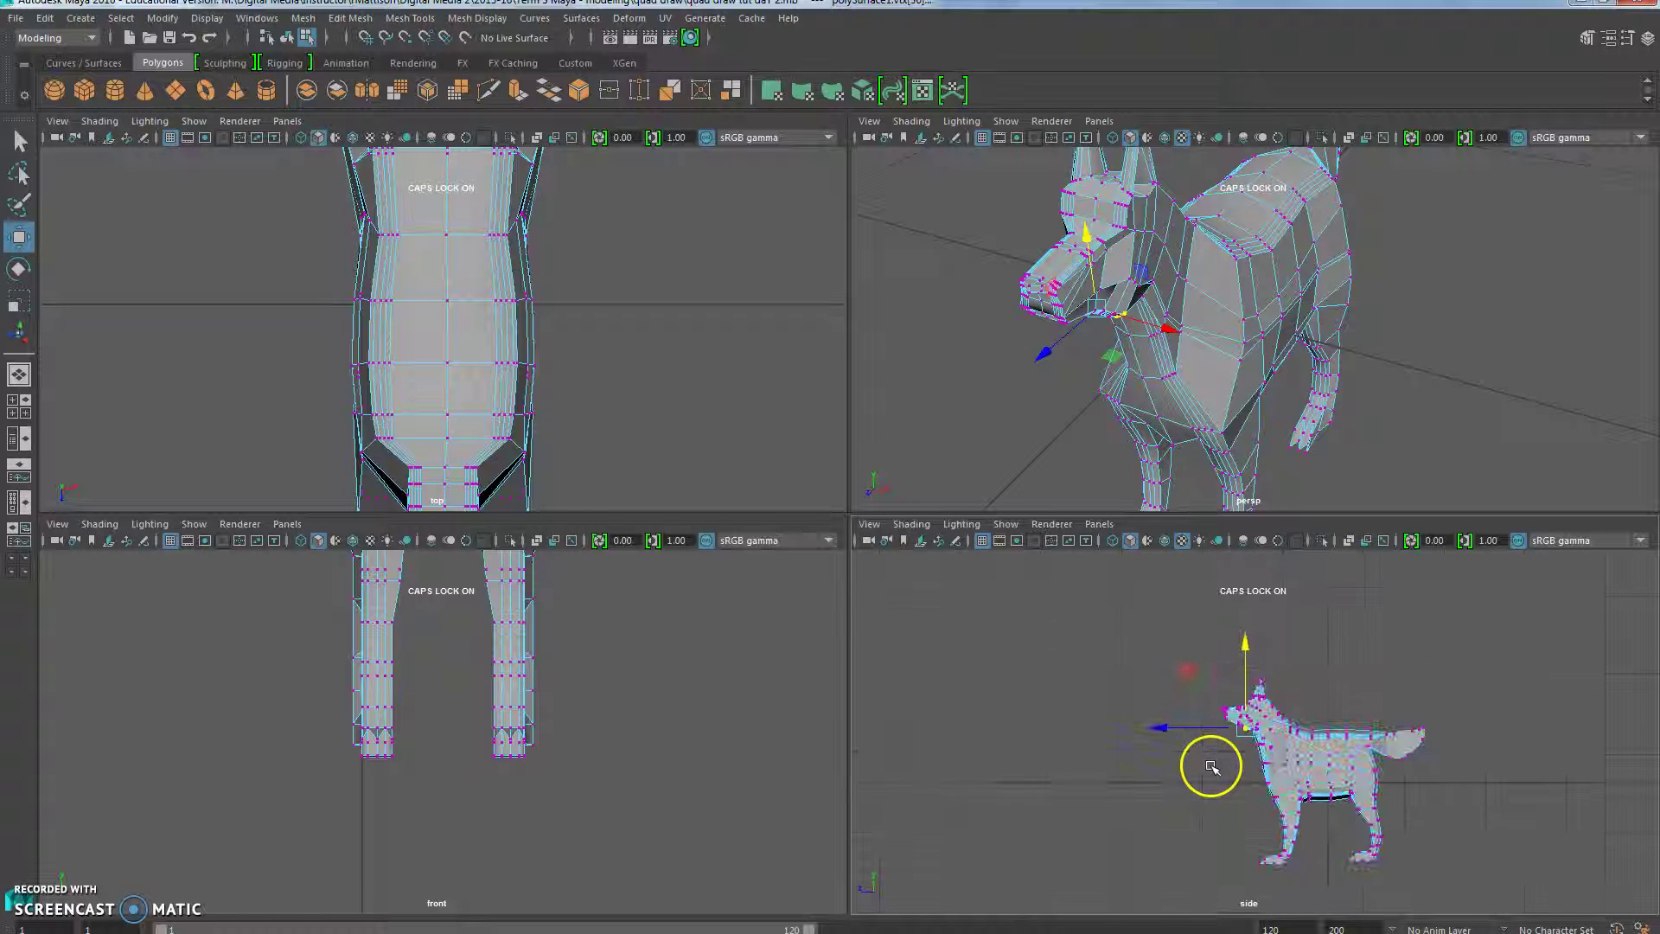
pyautogui.scroll(5, 1212, 767)
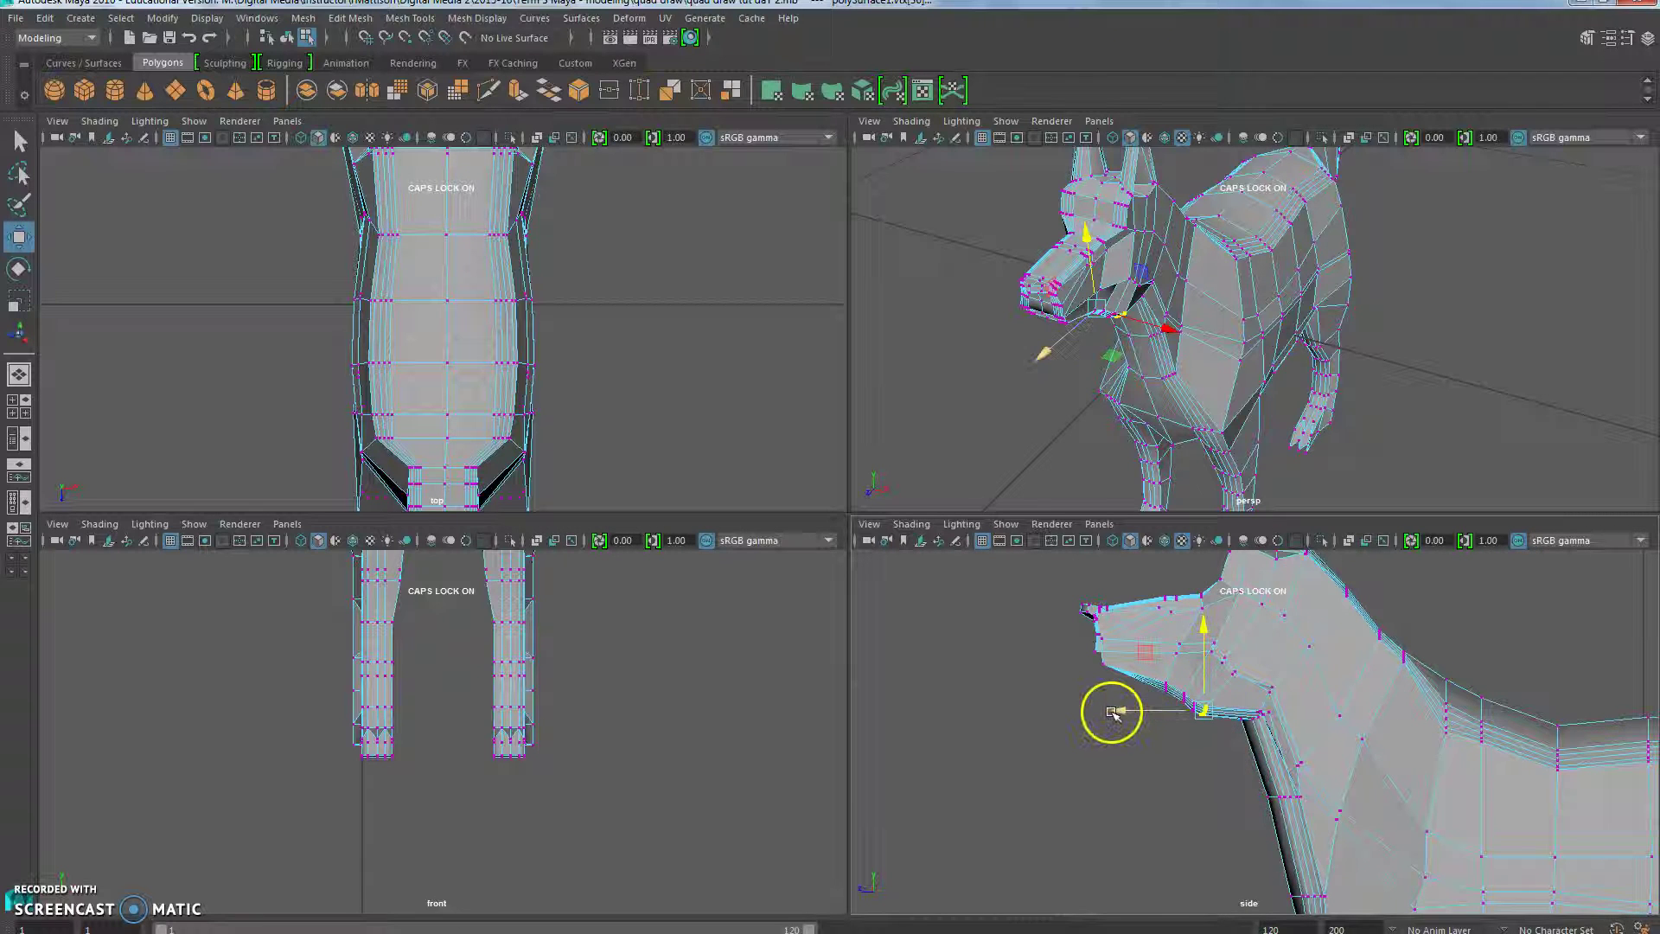
pyautogui.moveTo(1120, 712); pyautogui.dragTo(1140, 712)
pyautogui.keyDown('shift'); pyautogui.click(1222, 629); pyautogui.keyUp('shift')
pyautogui.moveTo(1229, 632); pyautogui.dragTo(1228, 634)
pyautogui.keyDown('alt'); pyautogui.moveTo(1141, 815); pyautogui.dragTo(1145, 790); pyautogui.keyUp('alt')
pyautogui.scroll(-10, 1144, 790)
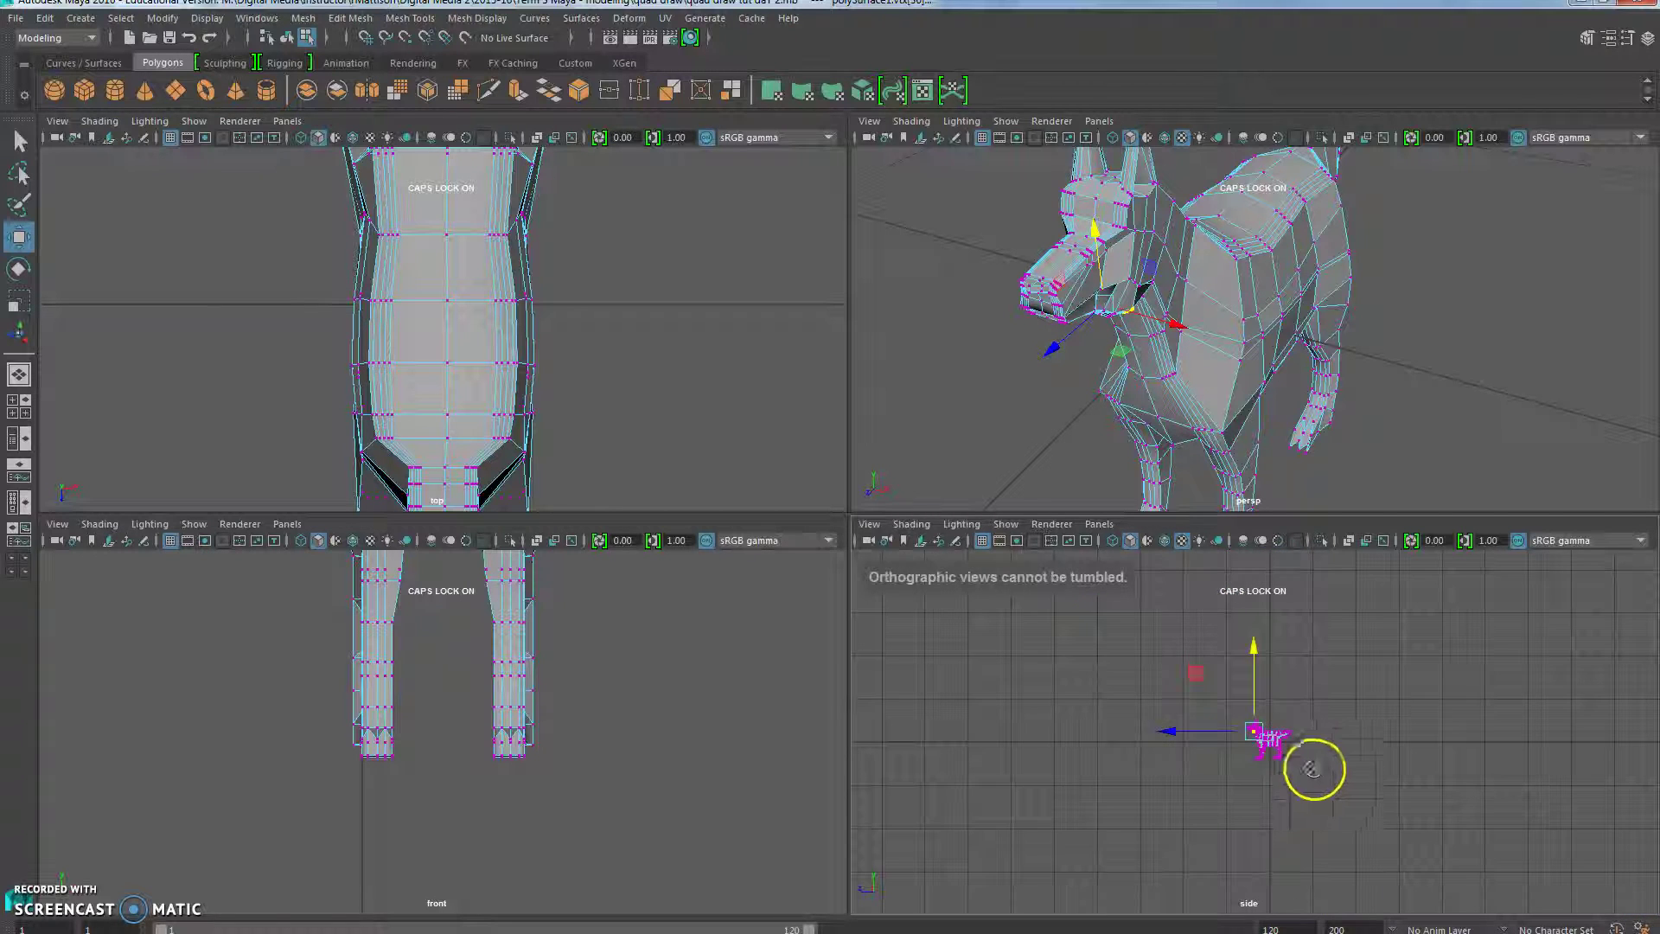
# Step: Return to object selection and examine the dog's reshaped body and neck from the front and side in the perspective view
pyautogui.keyDown('alt'); pyautogui.moveTo(1182, 393); pyautogui.dragTo(1222, 385); pyautogui.keyUp('alt')
pyautogui.keyDown('alt'); pyautogui.moveTo(1222, 386); pyautogui.dragTo(1279, 448, button='right'); pyautogui.keyUp('alt')
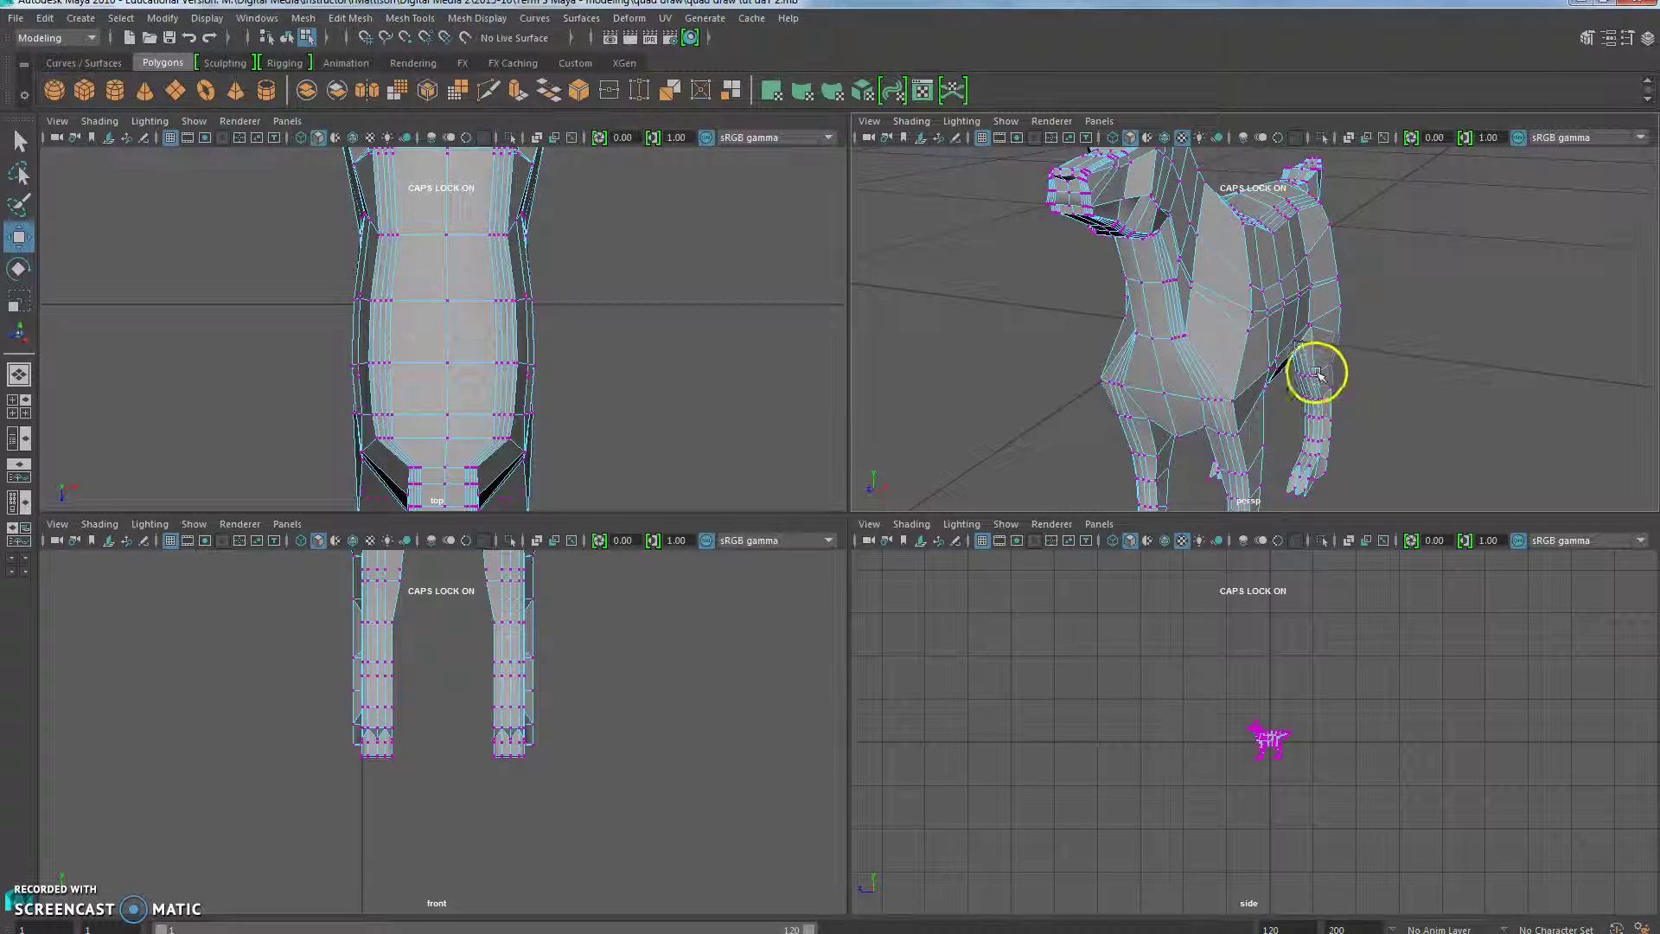
pyautogui.moveTo(1253, 342); pyautogui.dragTo(1336, 321, button='right')
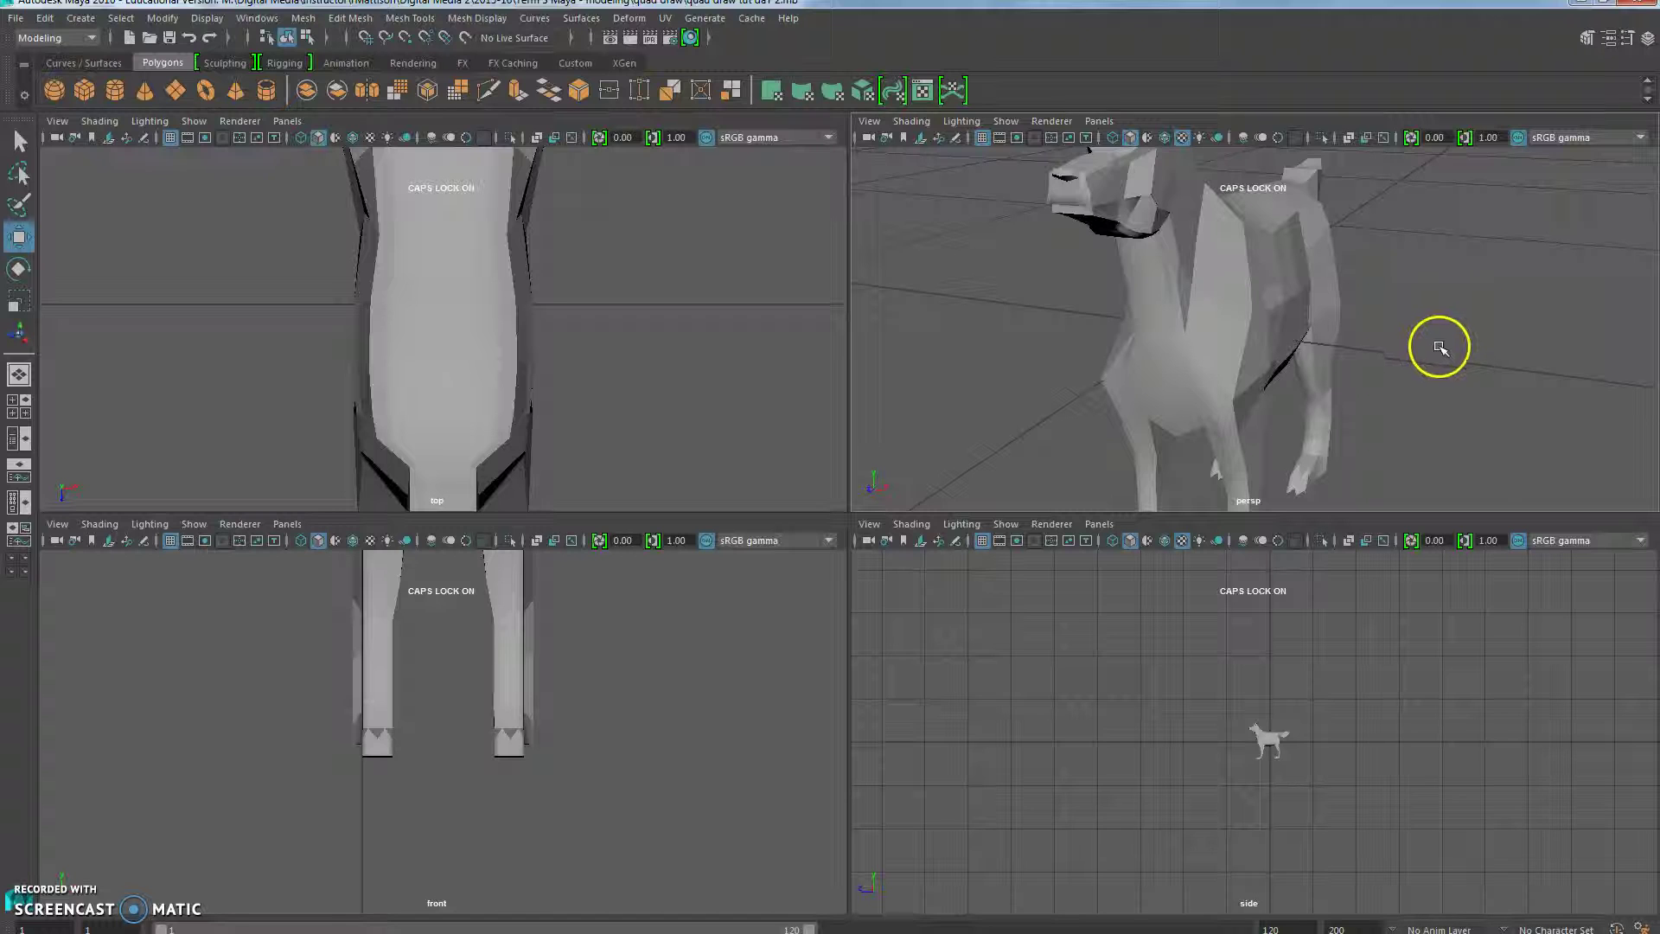
pyautogui.keyDown('alt'); pyautogui.moveTo(1440, 347); pyautogui.dragTo(1231, 352); pyautogui.keyUp('alt')
pyautogui.click(1231, 326)
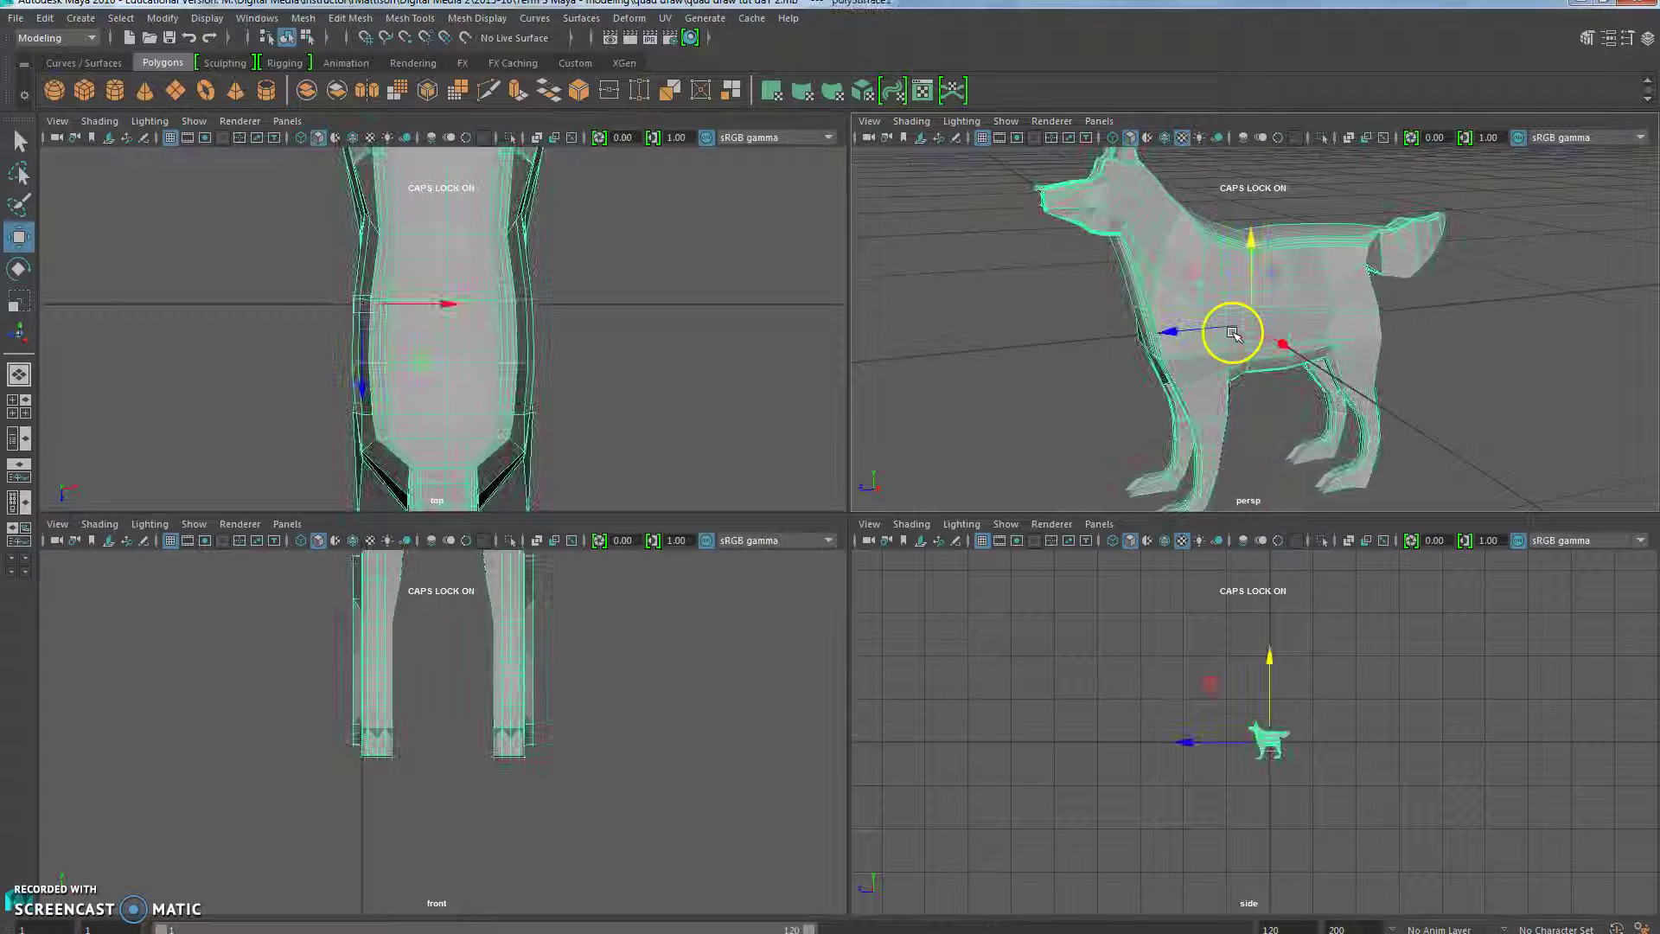
pyautogui.click(1502, 320)
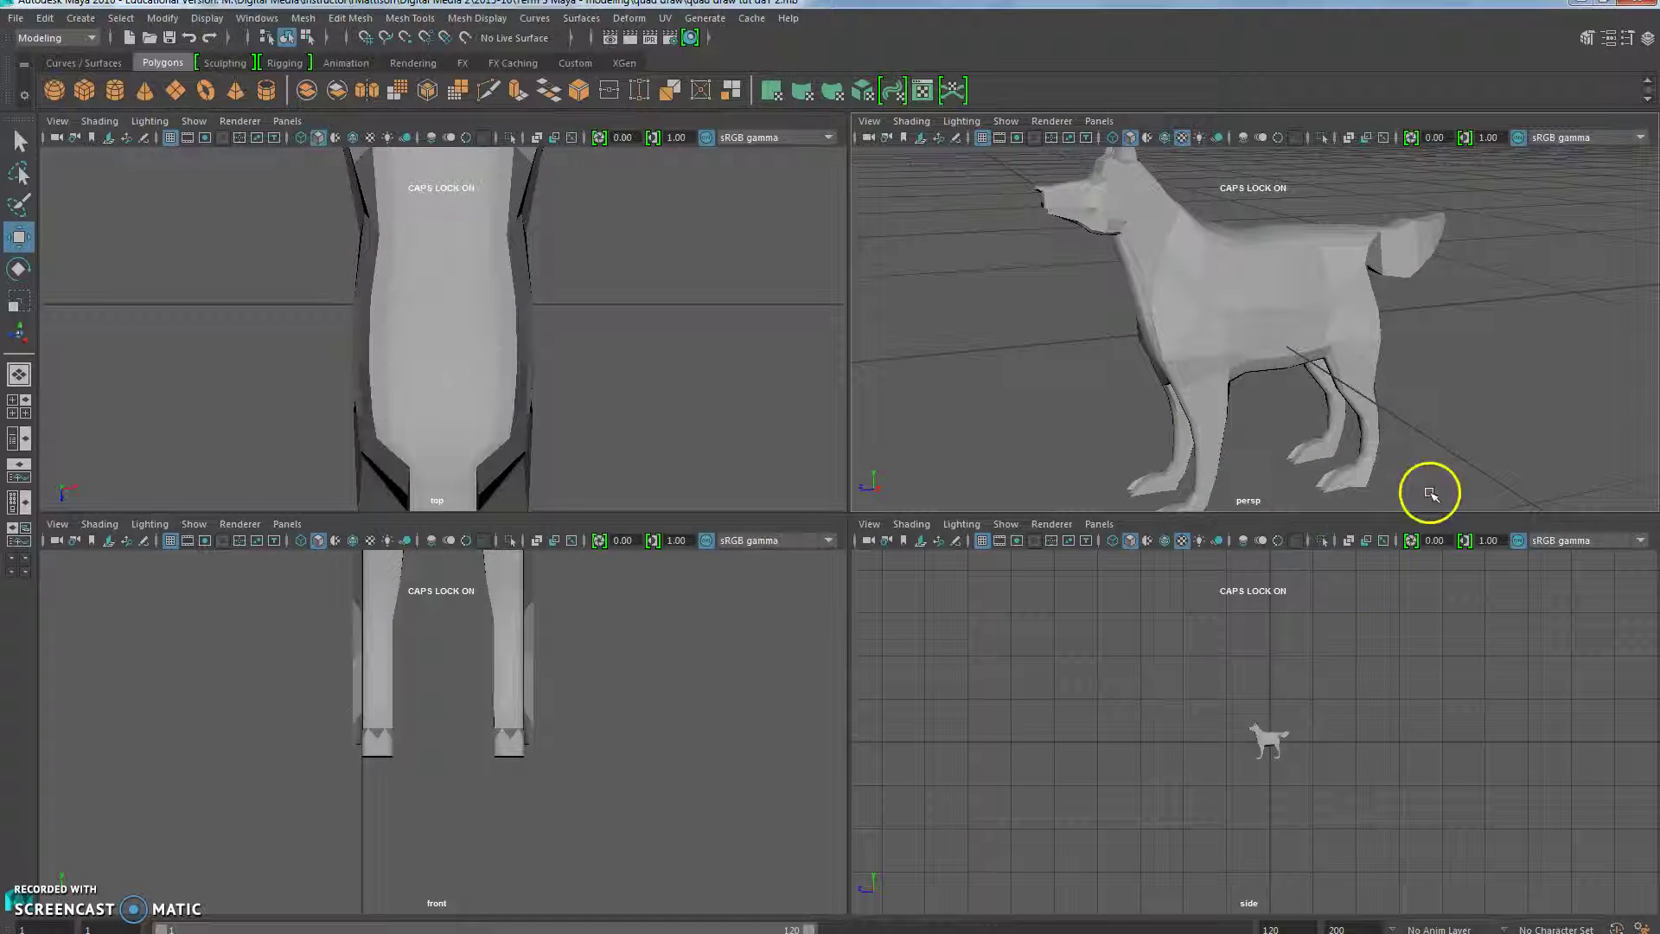
# Step: Preview the dog mesh smoothed, examine it from the front, and restore the unsmoothed display with the mesh selected
pyautogui.click(1321, 275)
pyautogui.click(1504, 325)
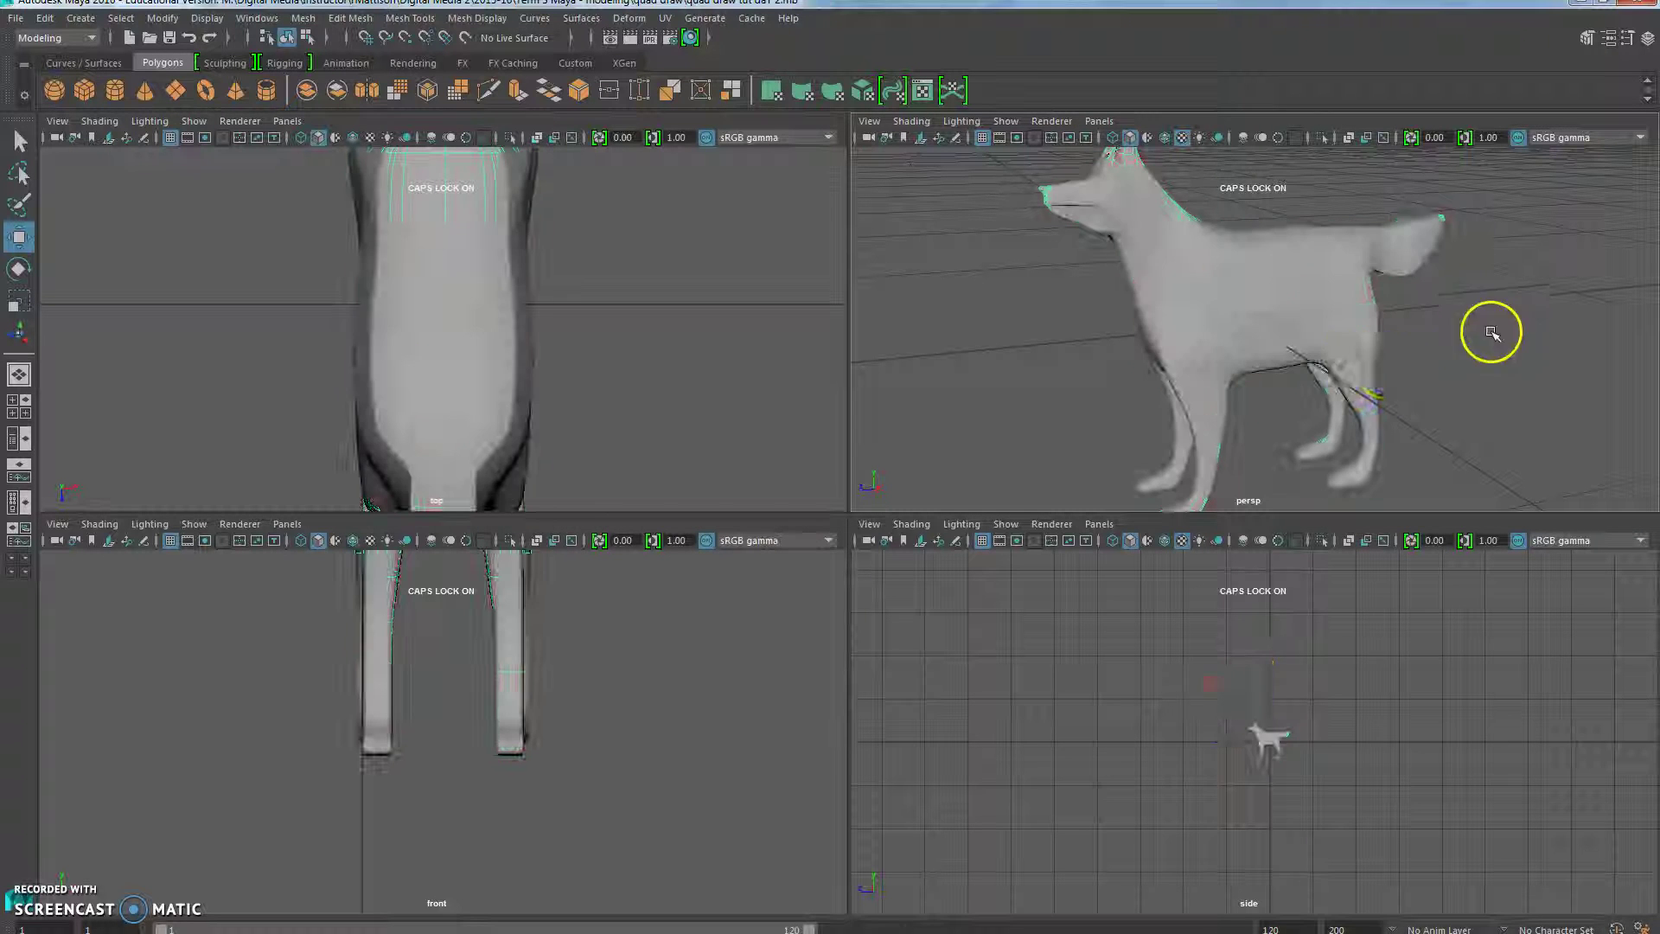
pyautogui.keyDown('alt'); pyautogui.moveTo(1319, 415); pyautogui.dragTo(1427, 429); pyautogui.keyUp('alt')
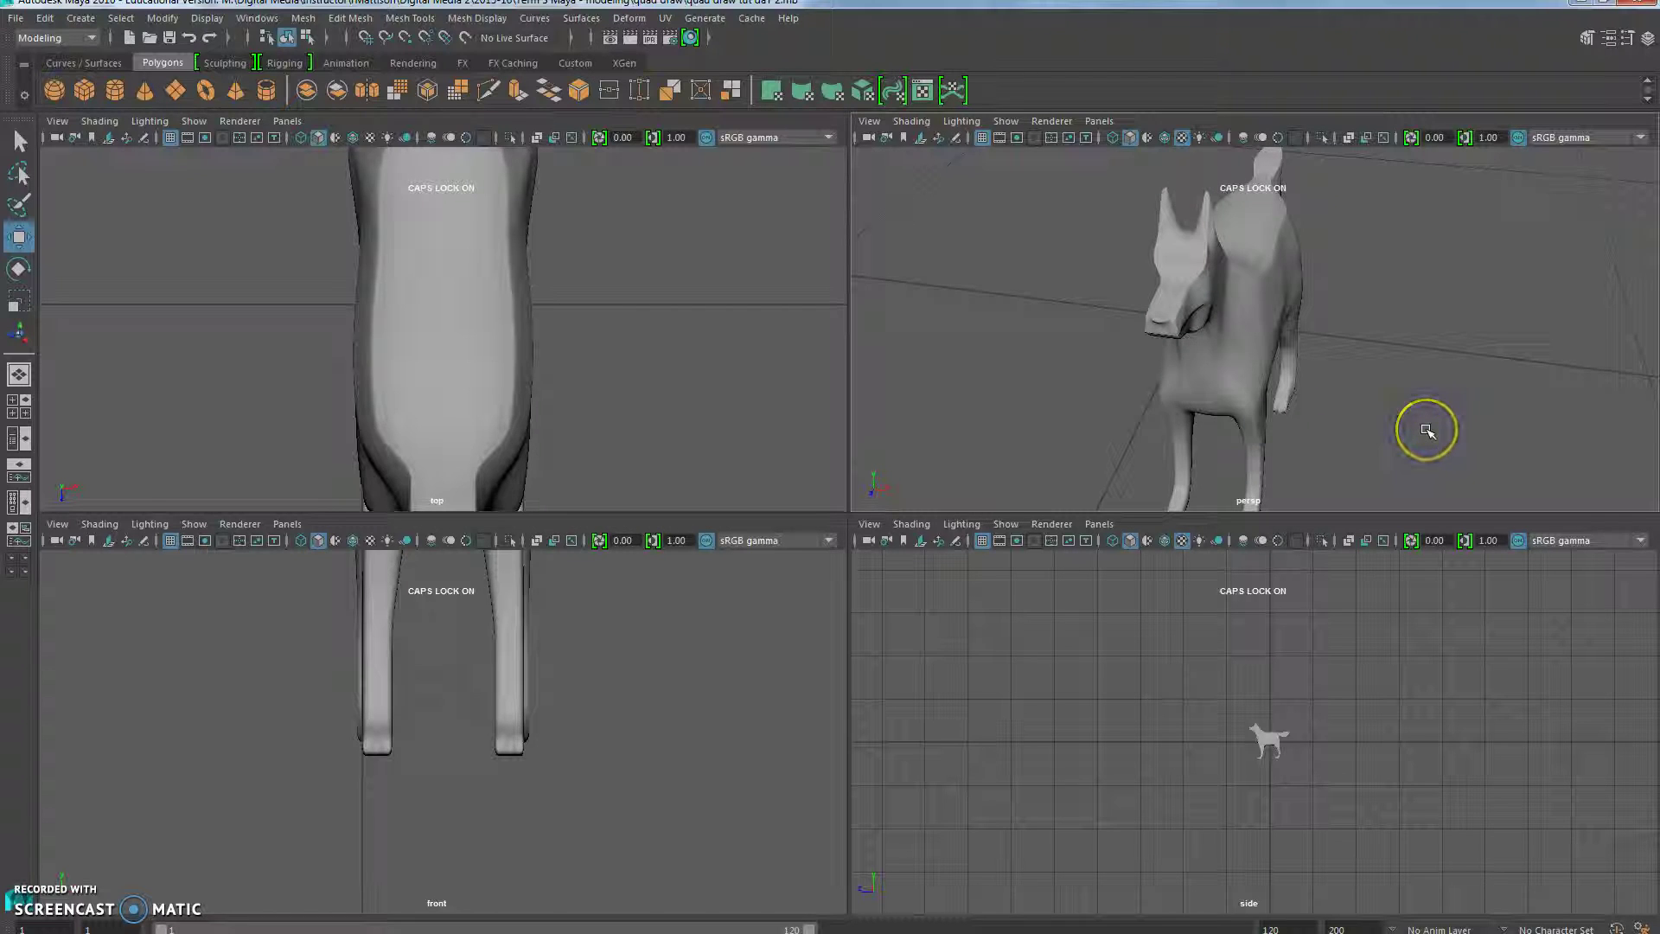
pyautogui.click(1263, 355)
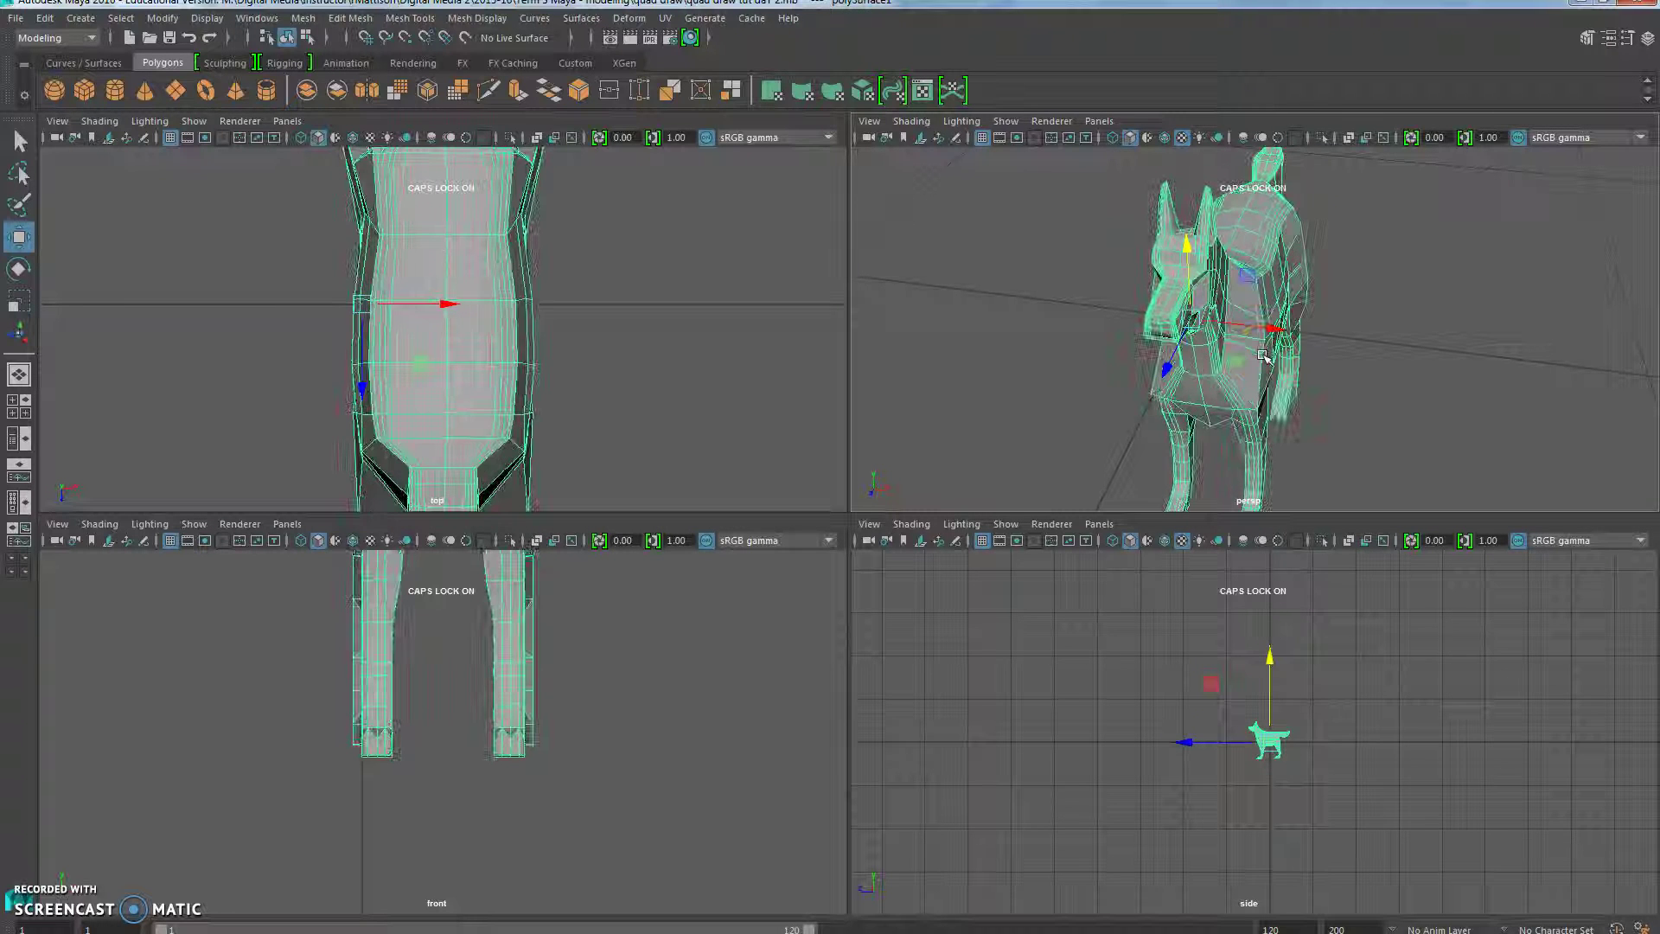